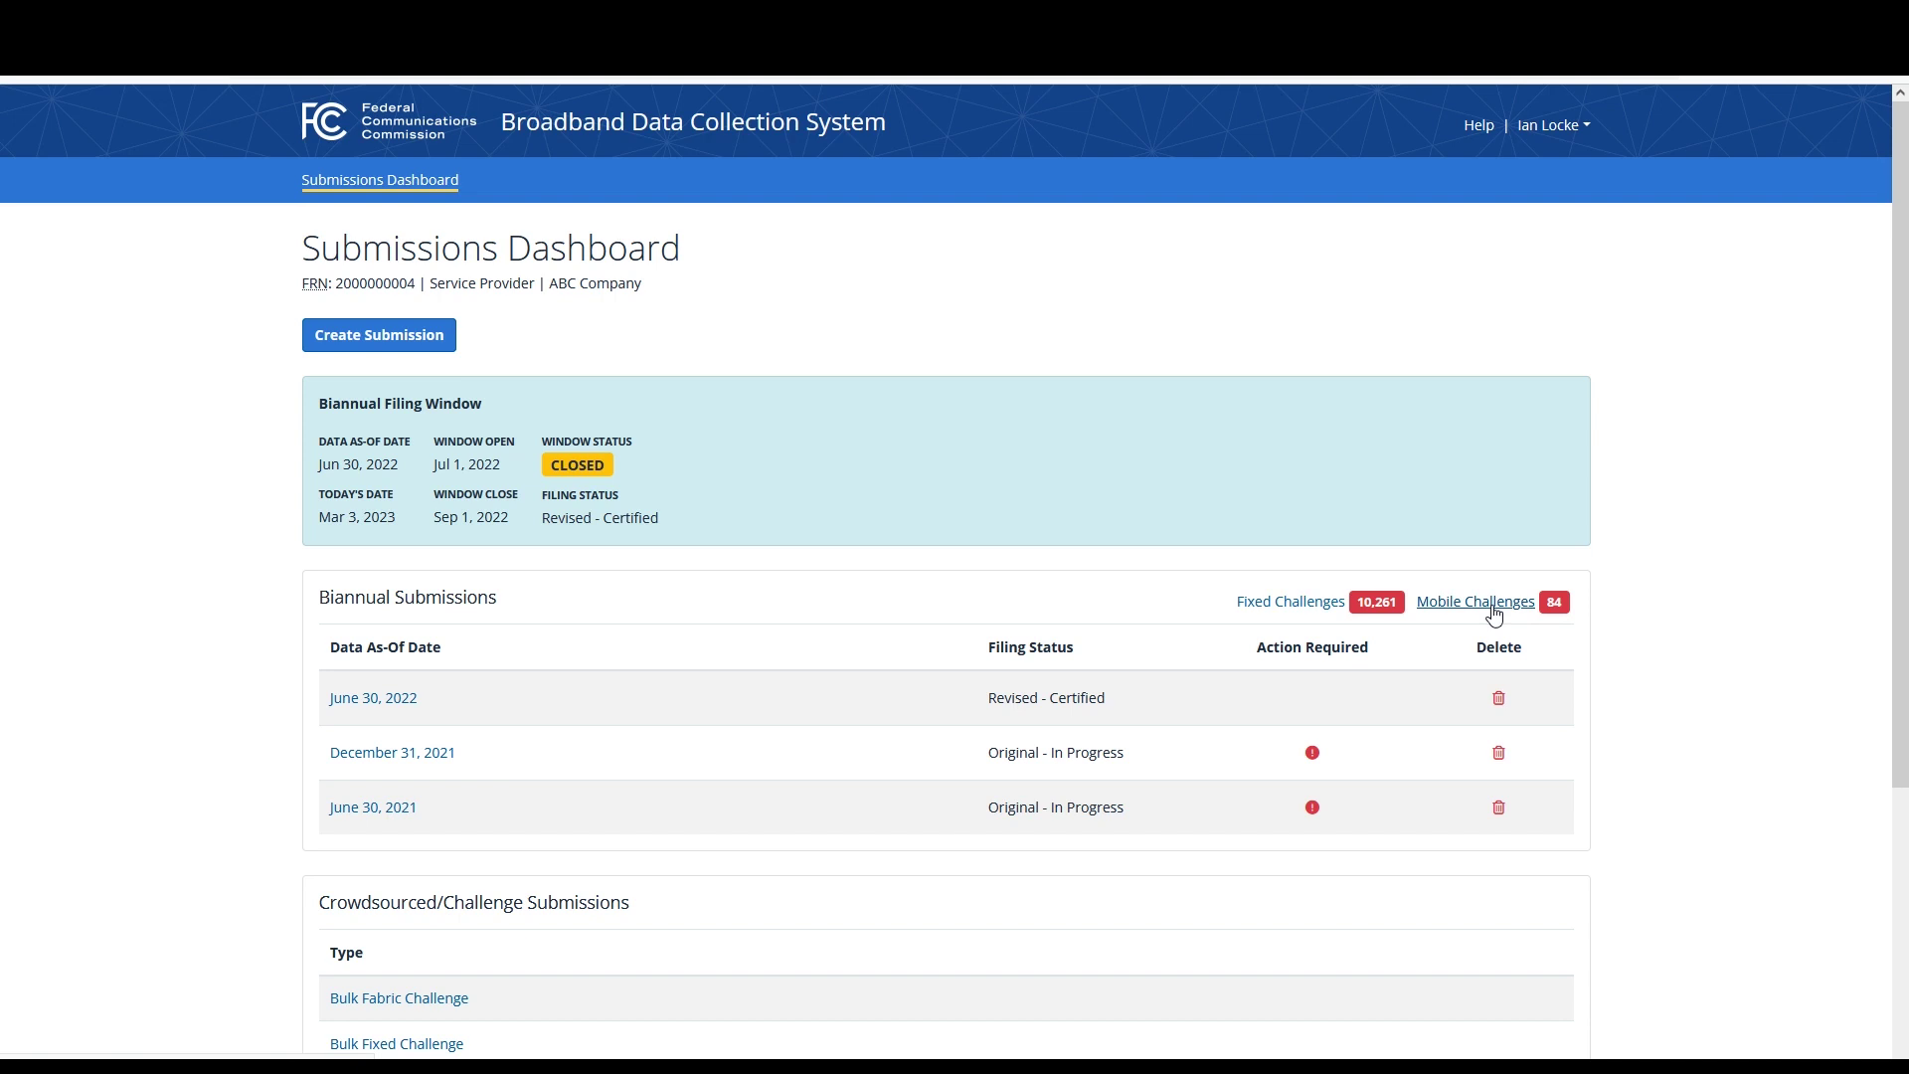
Step: Open the pending mobile challenges of the June 30, 2022 biannual submission
click(369, 701)
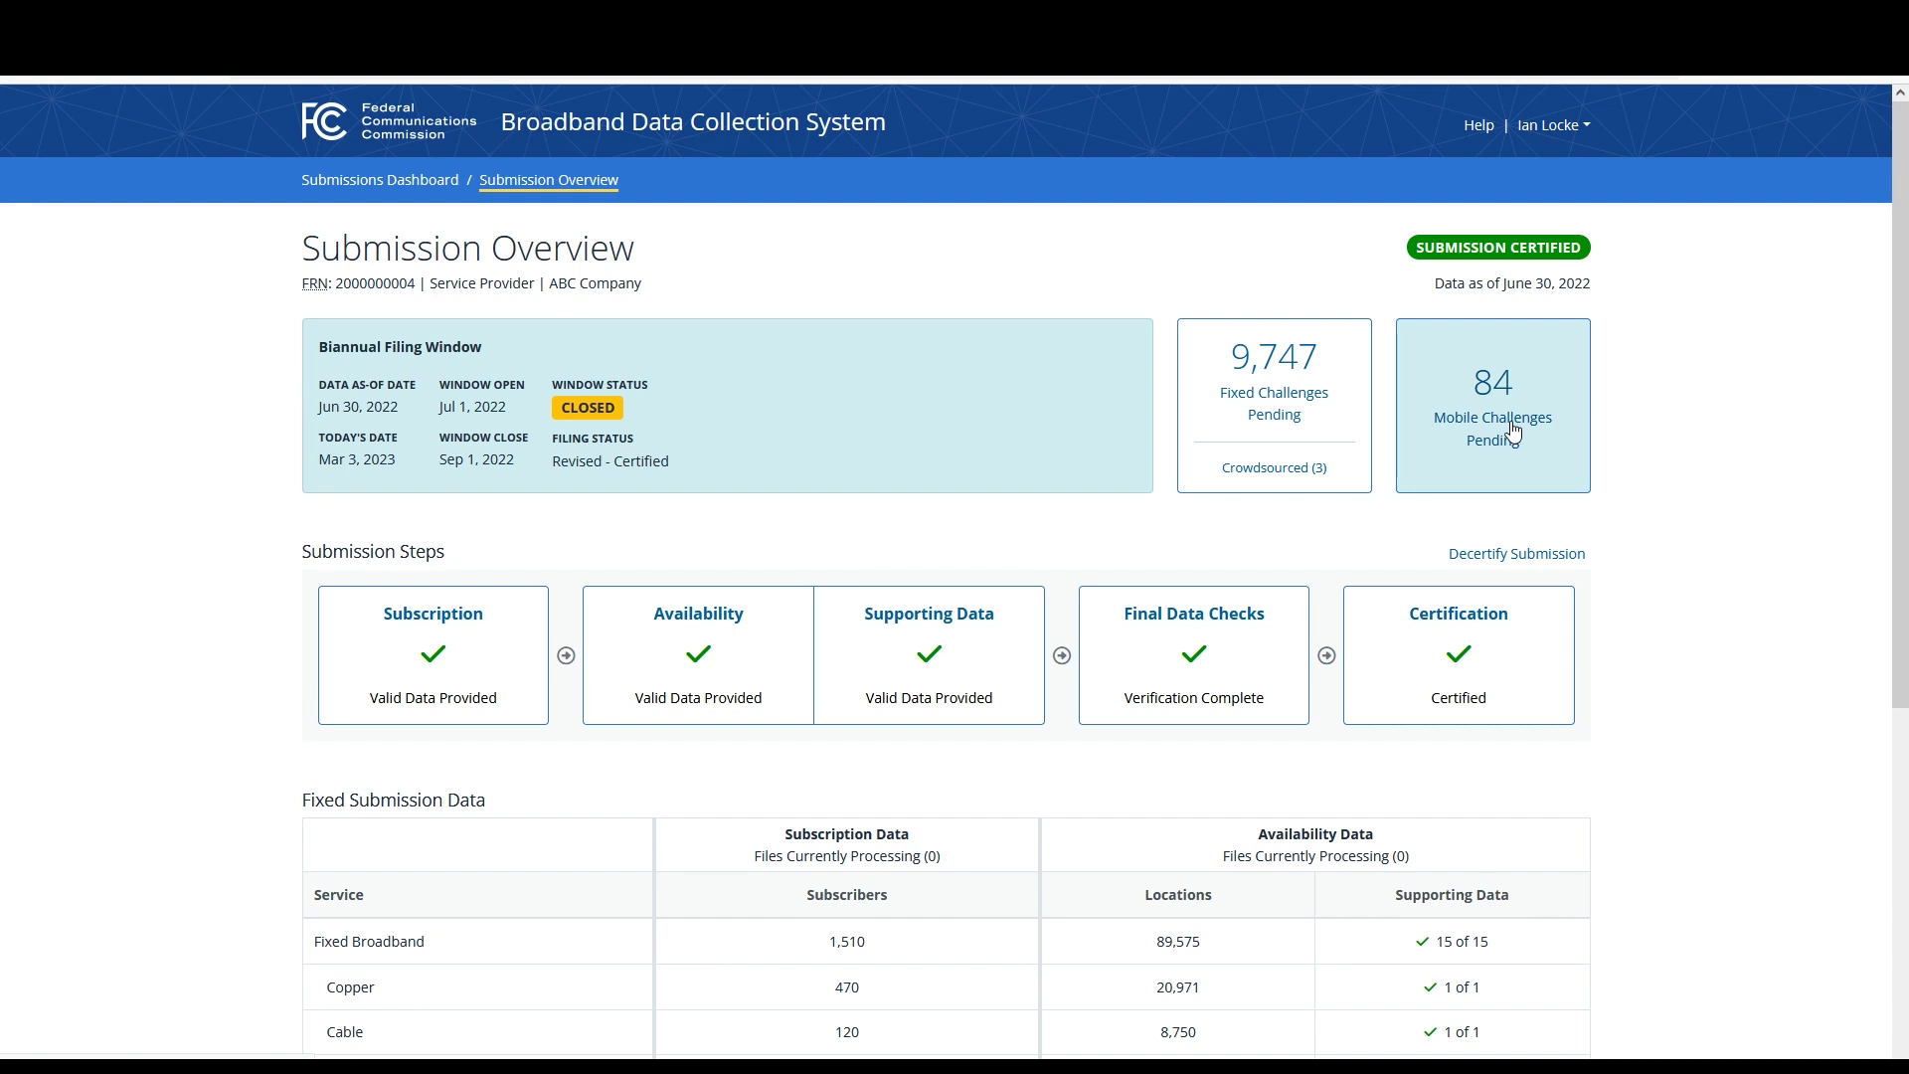
click(1513, 431)
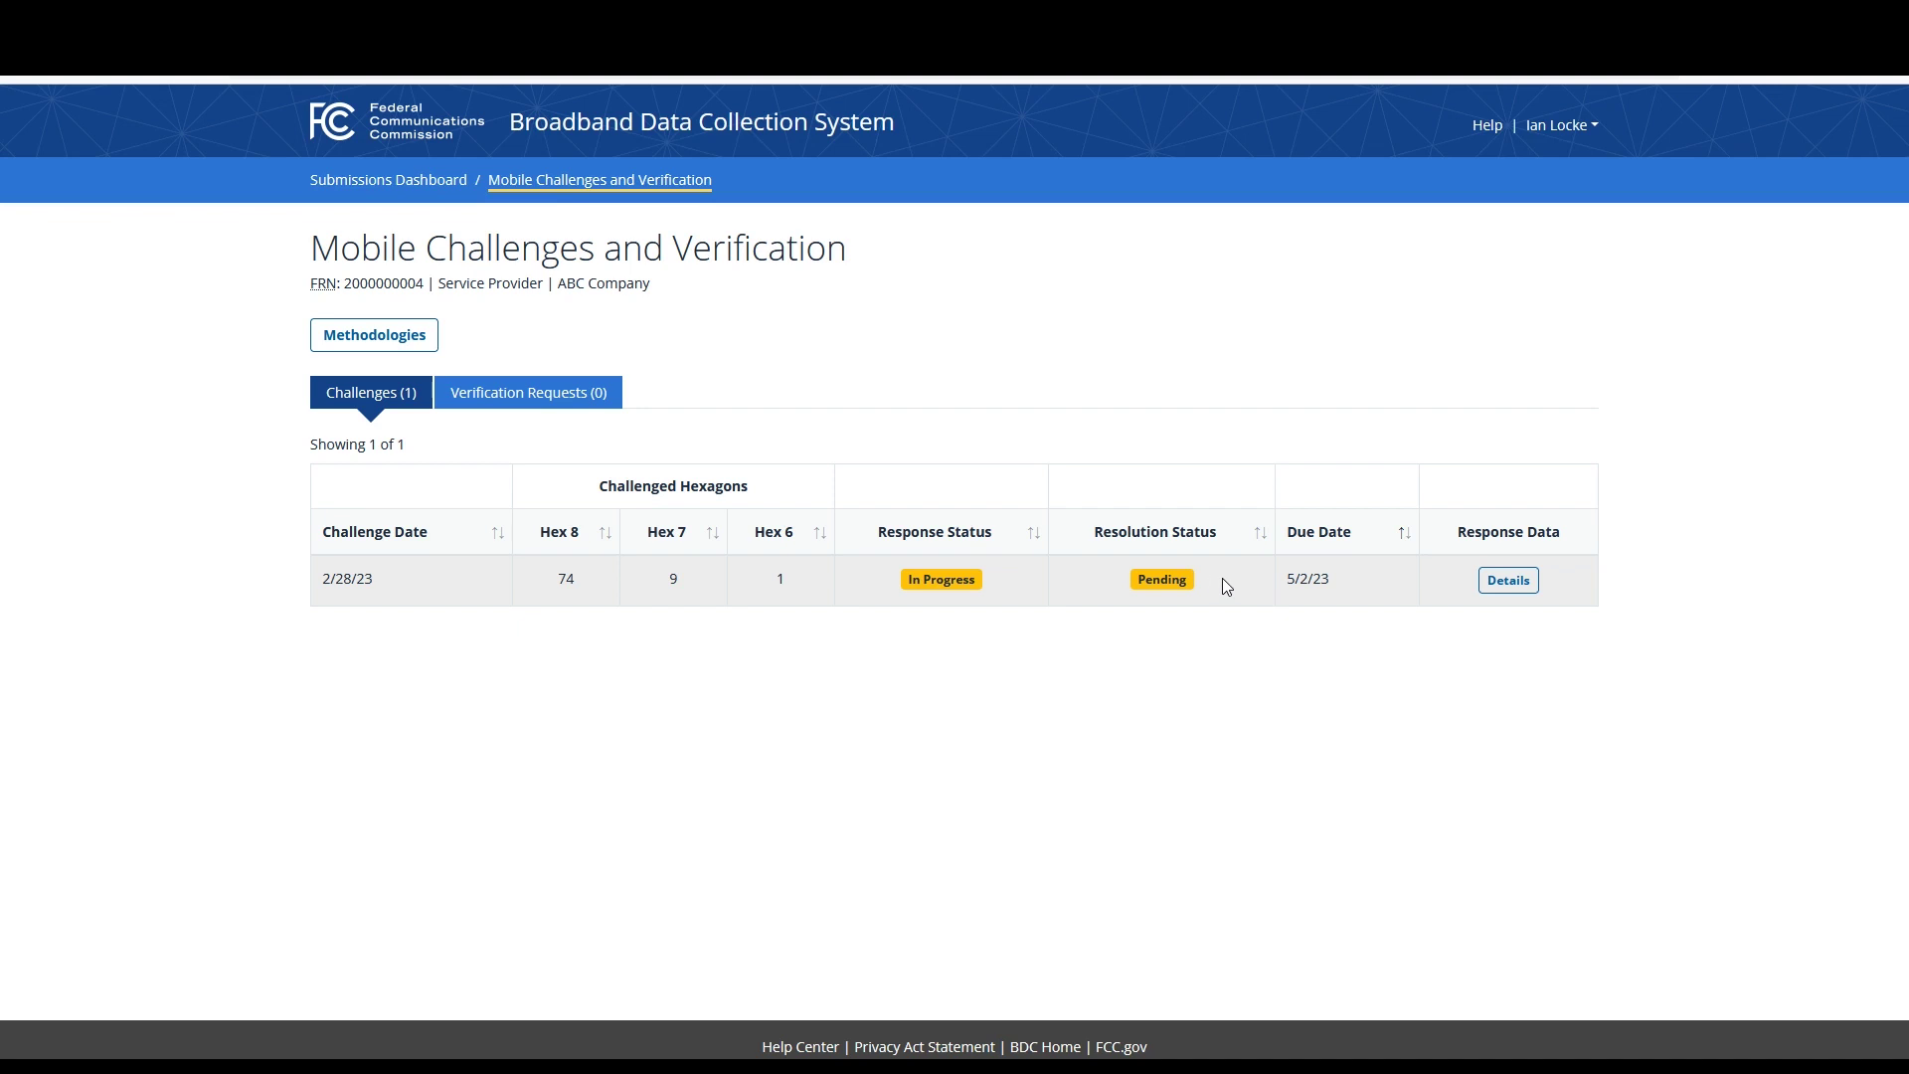
click(1496, 585)
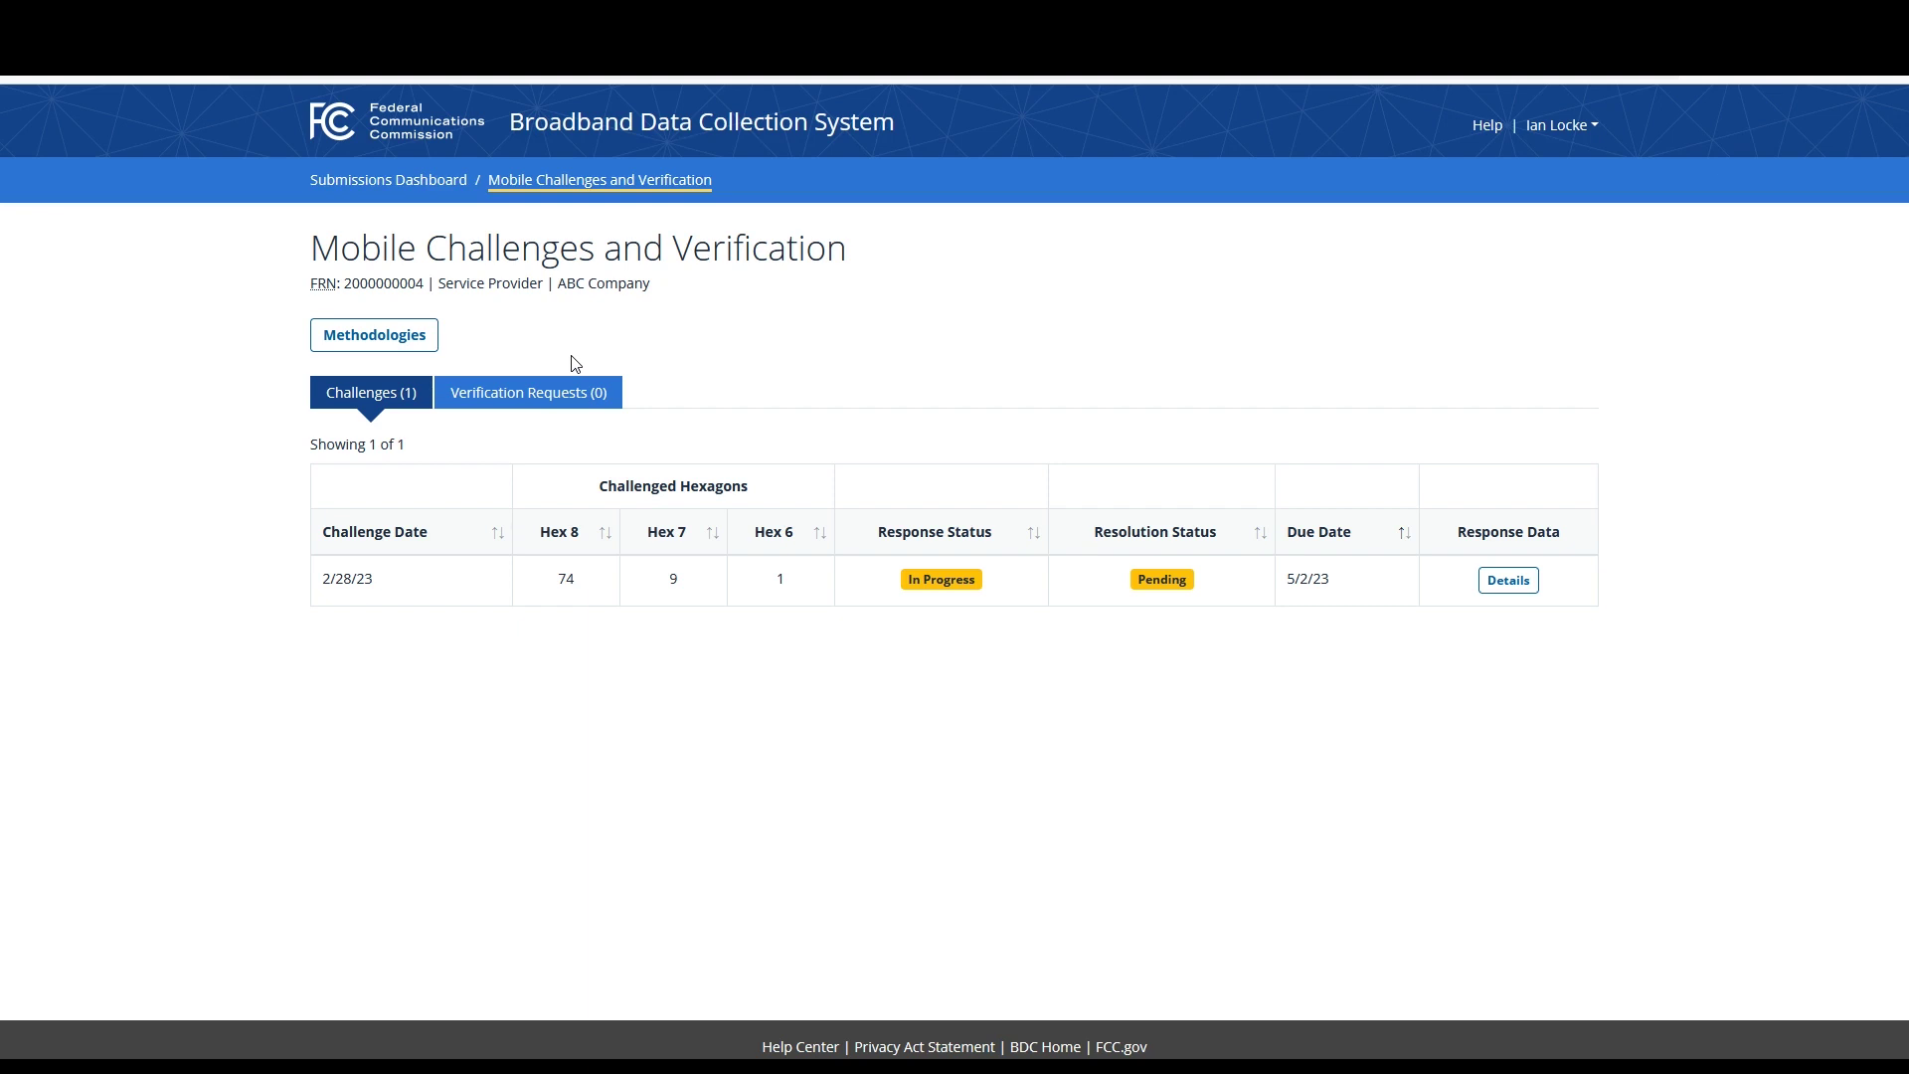
Step: Create a new methodology and enter its details with the name Methodology ABC and the category Hardware-based
click(403, 334)
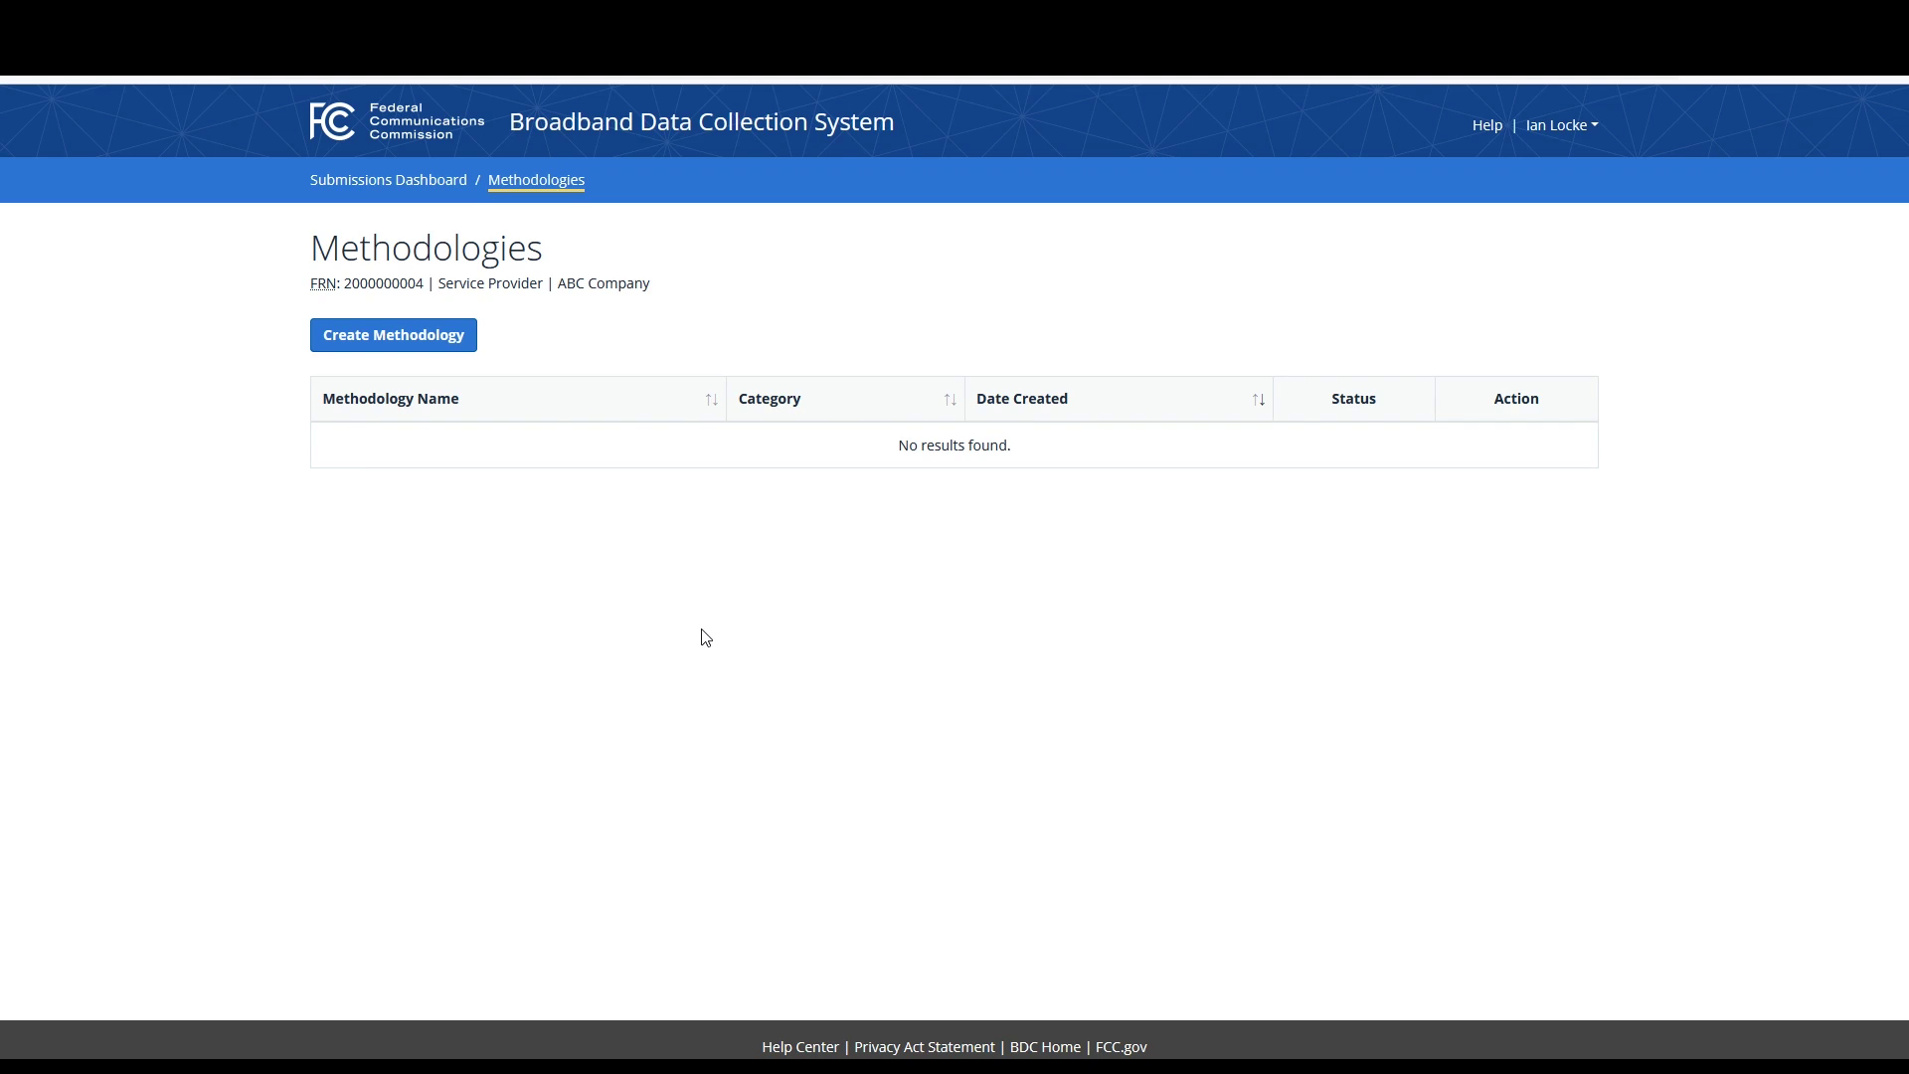
click(452, 340)
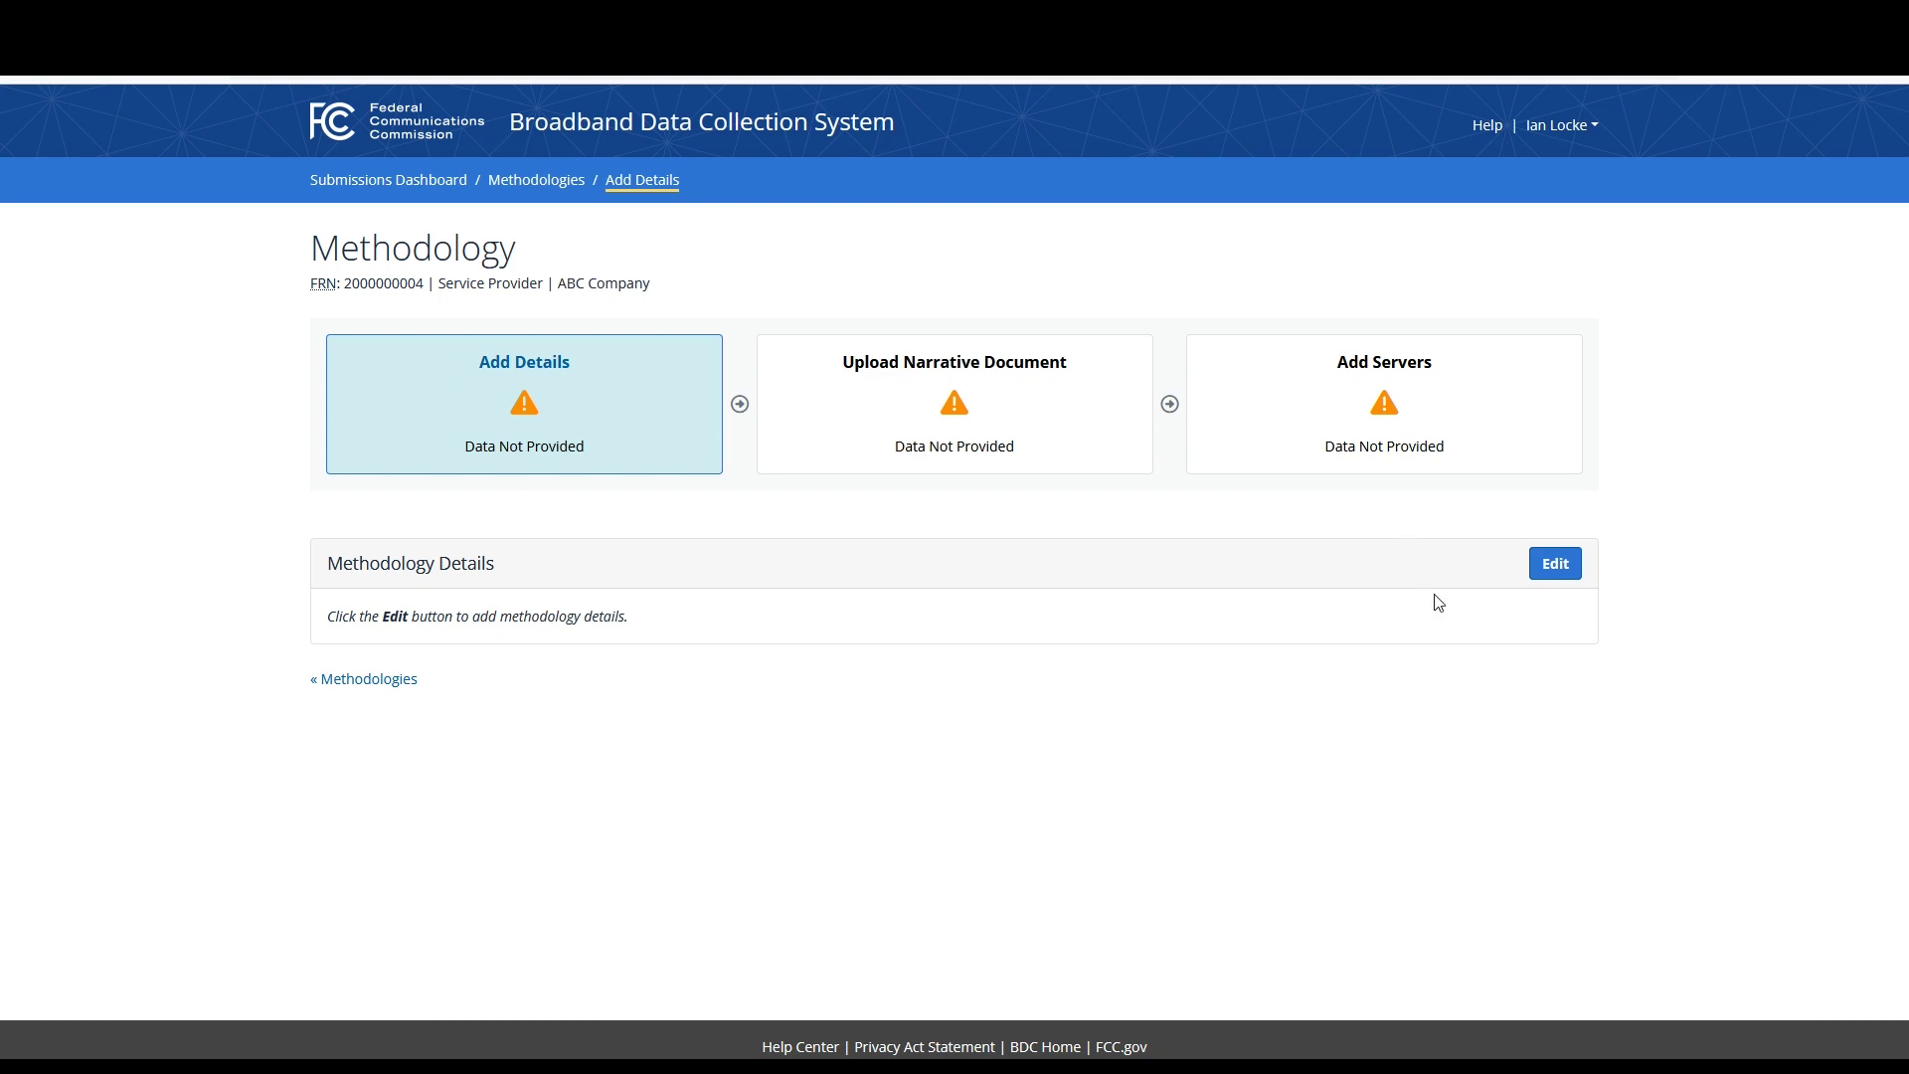
click(1556, 567)
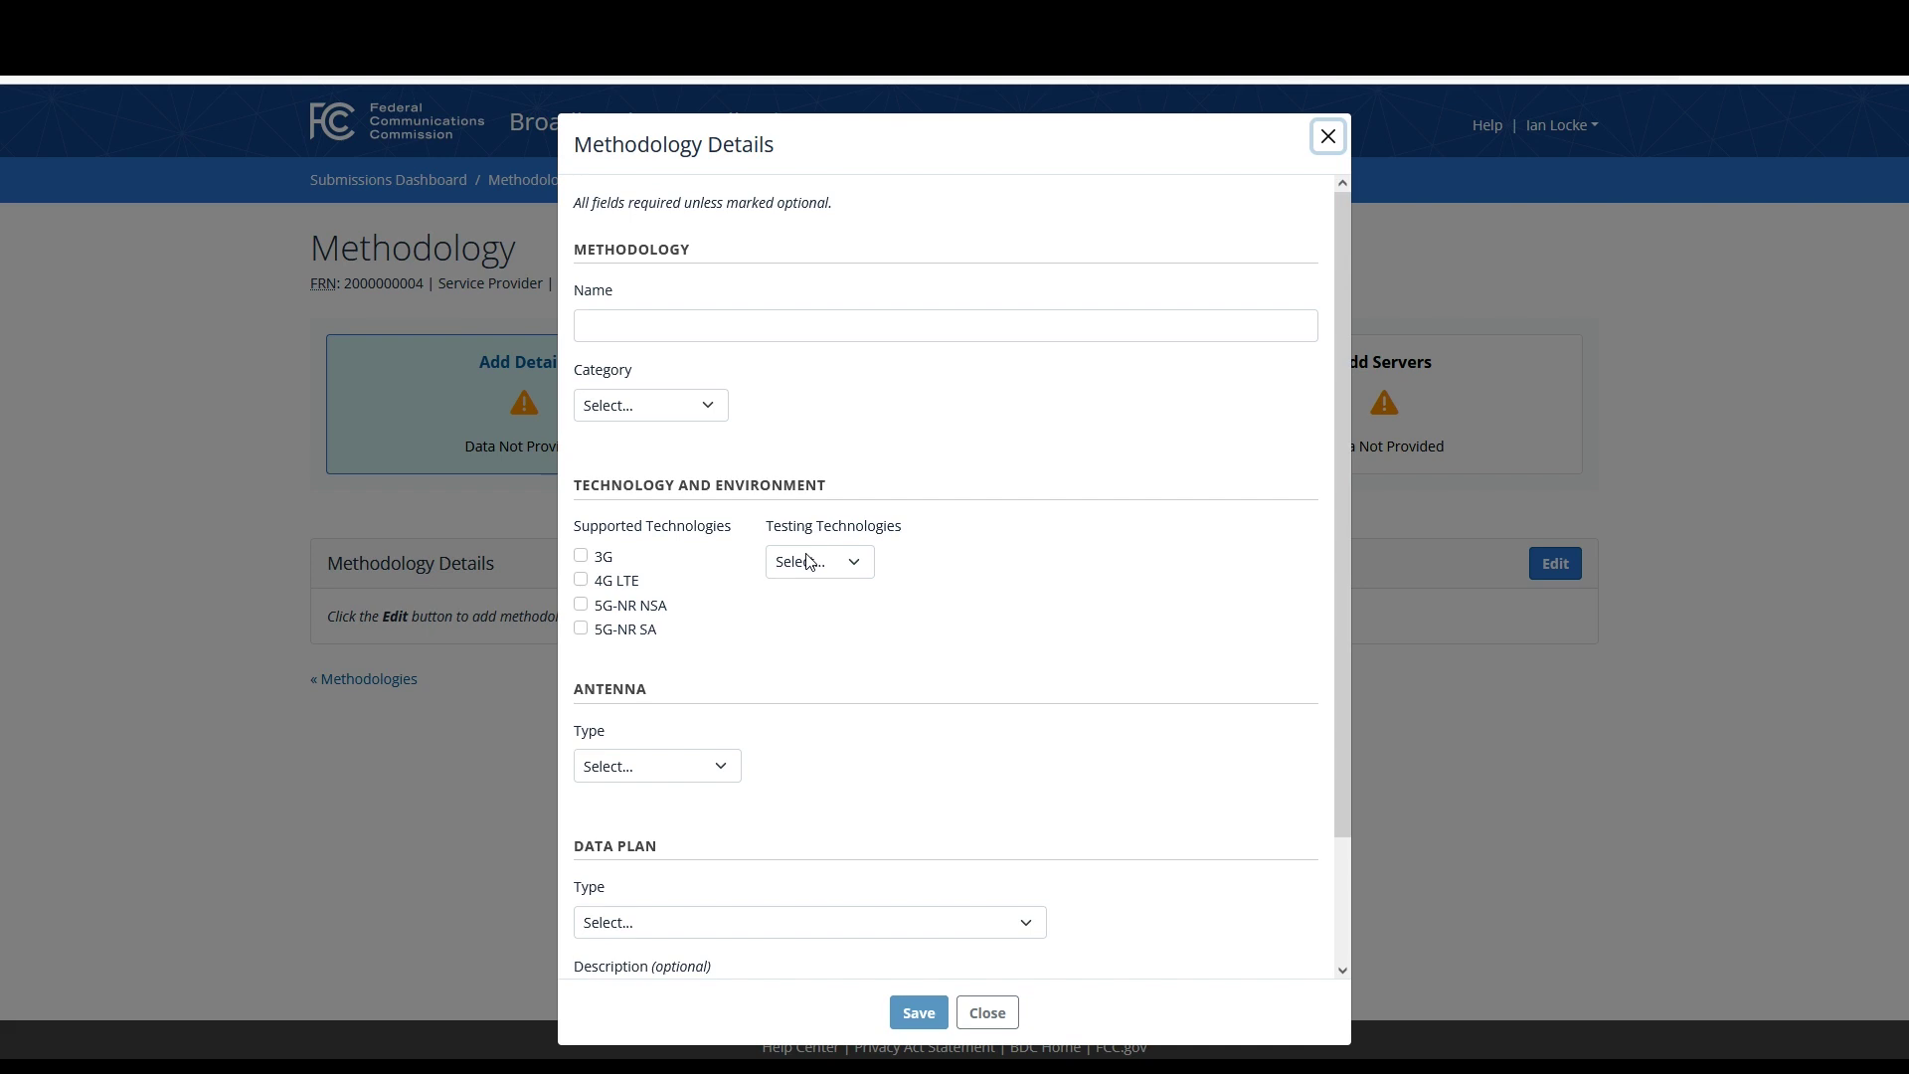
click(747, 324)
text(Methodology ABC)
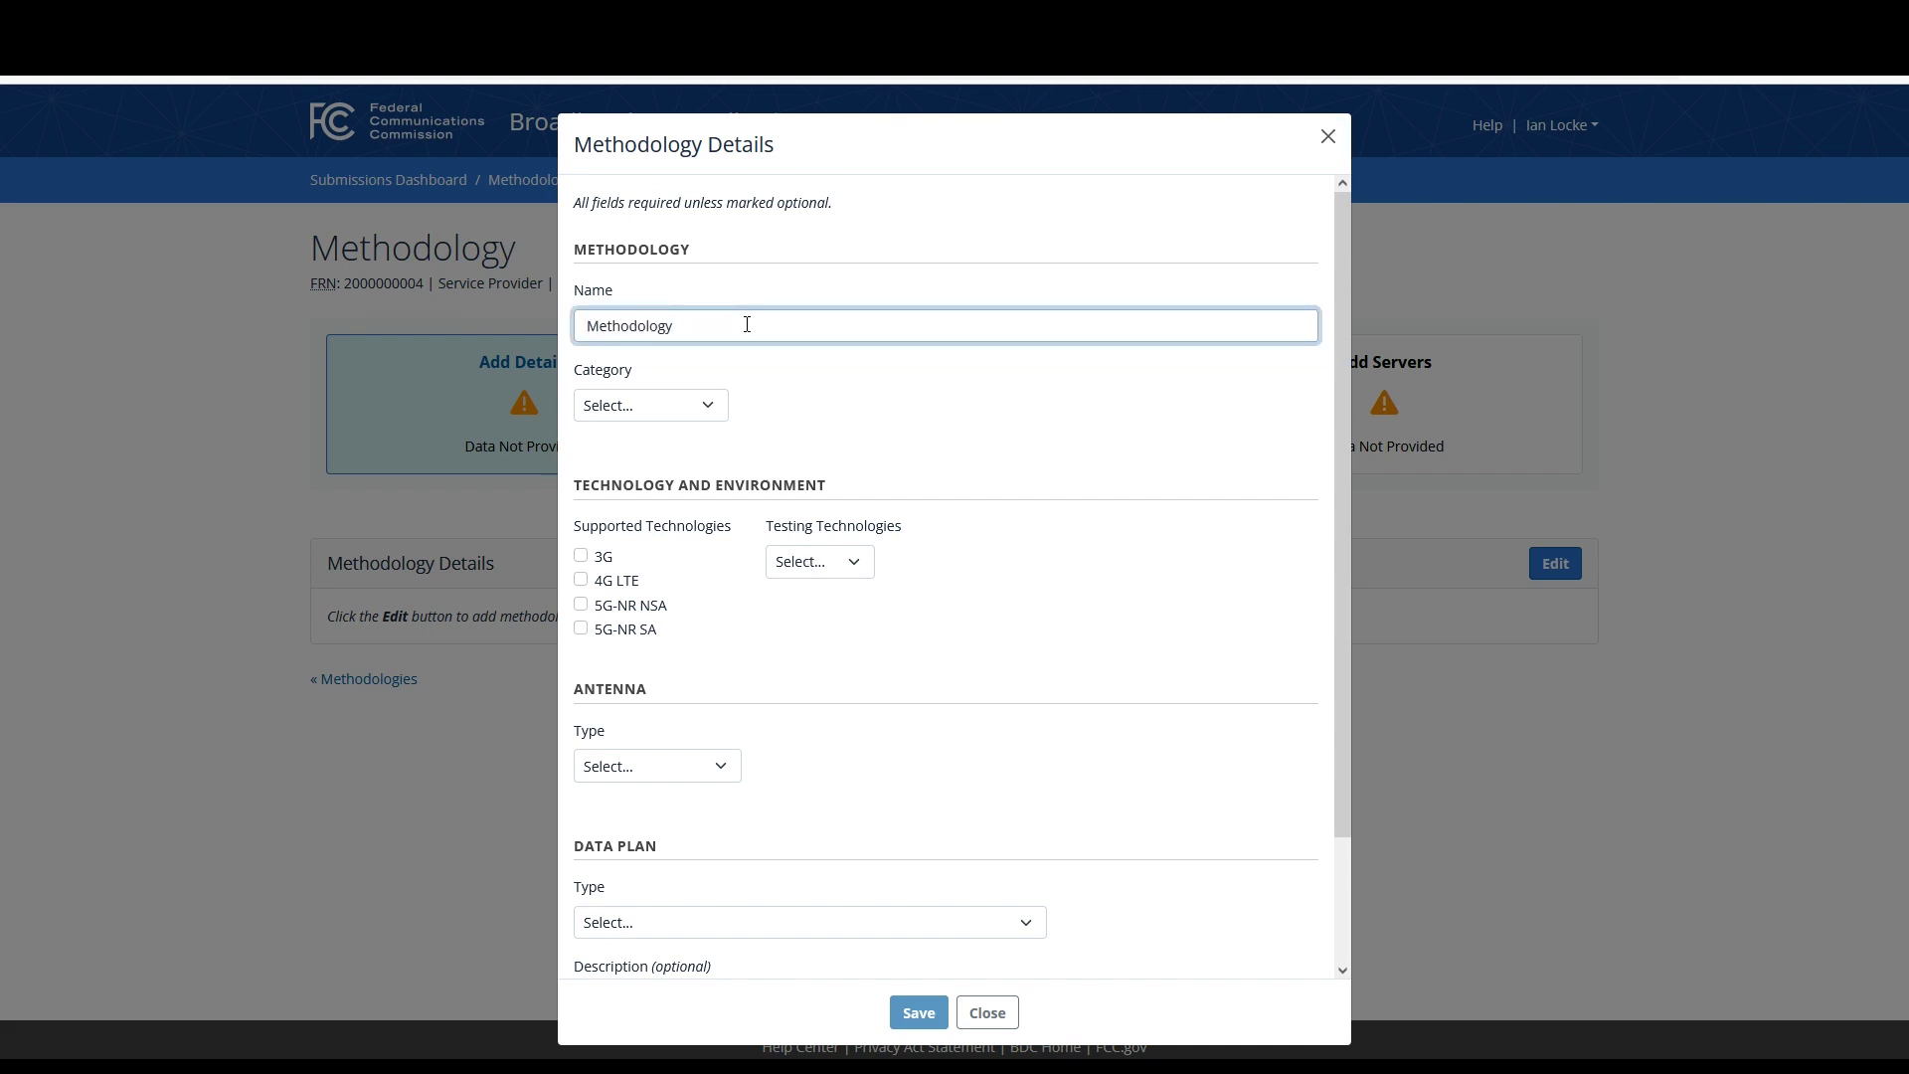
click(703, 405)
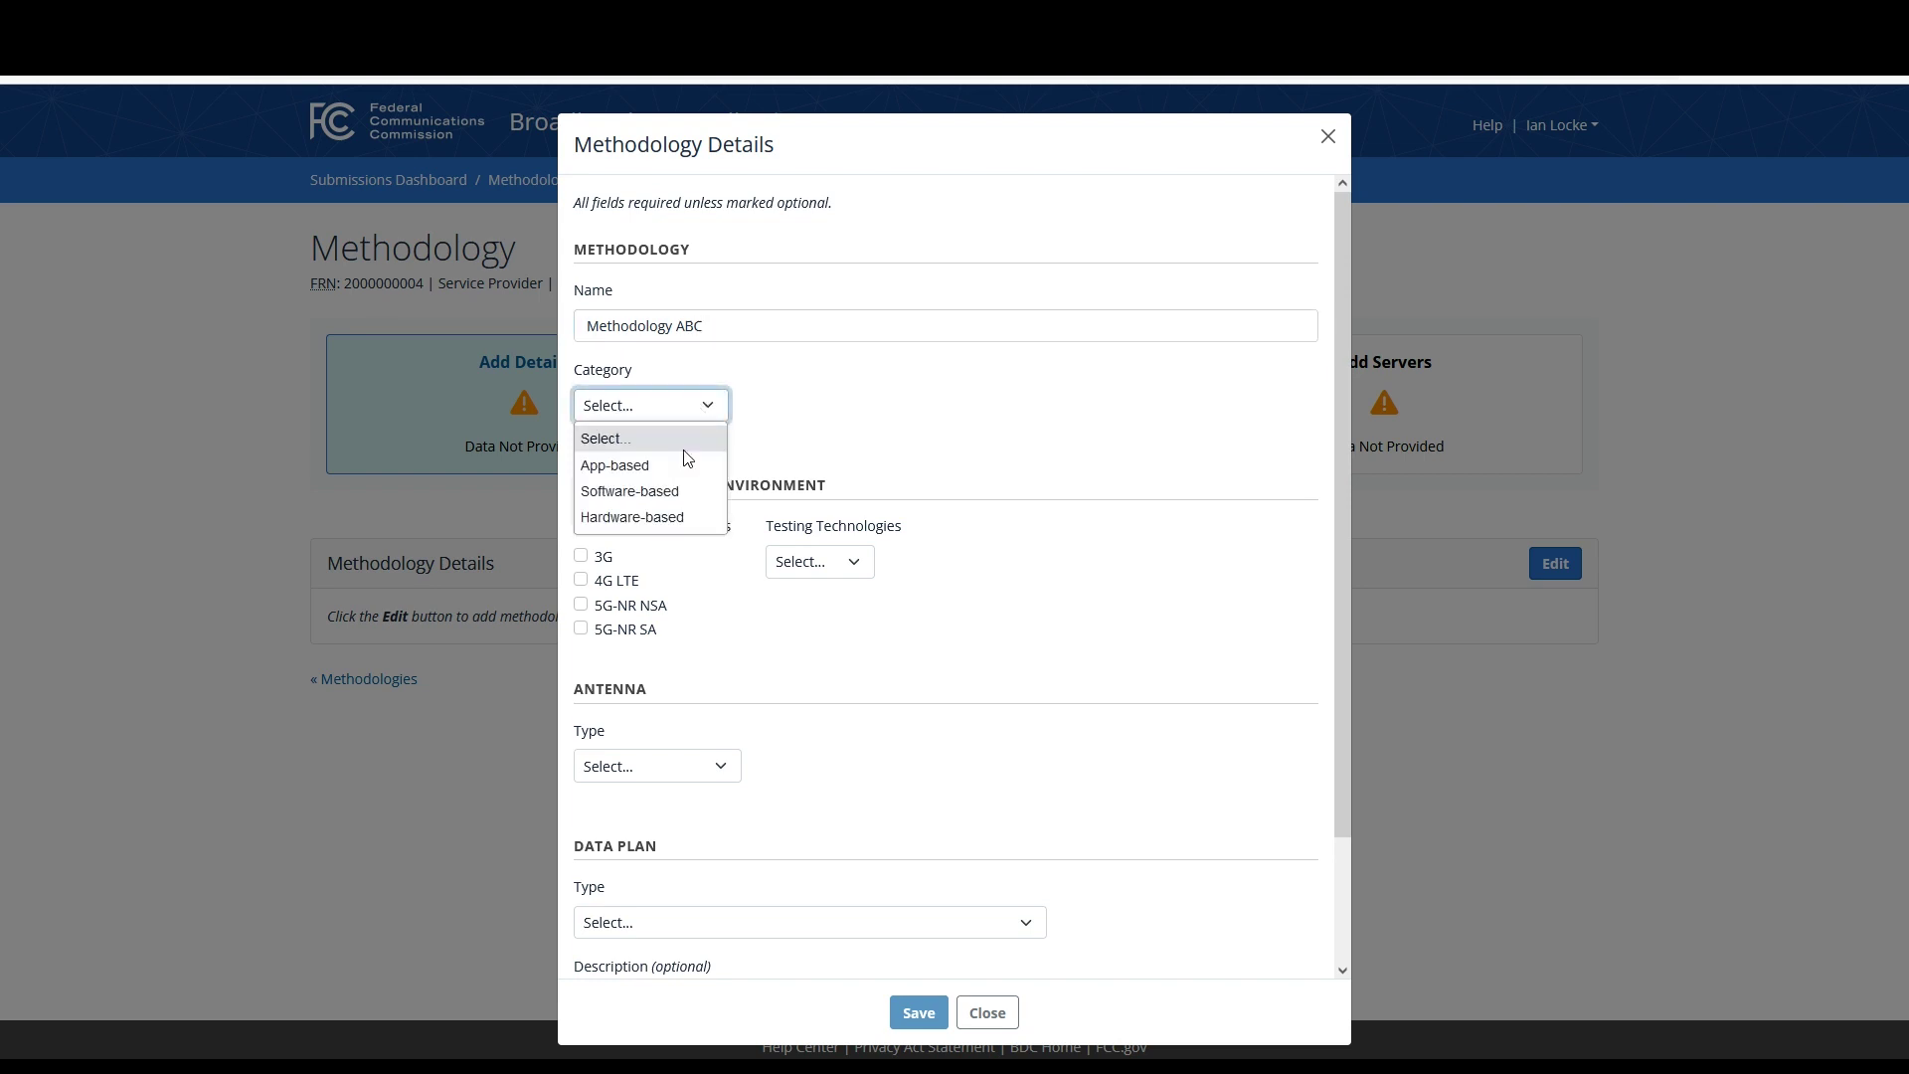
click(682, 515)
Step: Set the methodology's supported technology to 4G LTE, its testing option to In-vehicle and its antenna type to Internal
click(581, 579)
click(816, 561)
click(802, 623)
click(719, 766)
click(690, 848)
Step: Choose the Unlimited (Not Subject to any Data Usage Management) data plan, enter "Description" as its description, and save the methodology details
scroll(909, 622, down, 2)
click(835, 779)
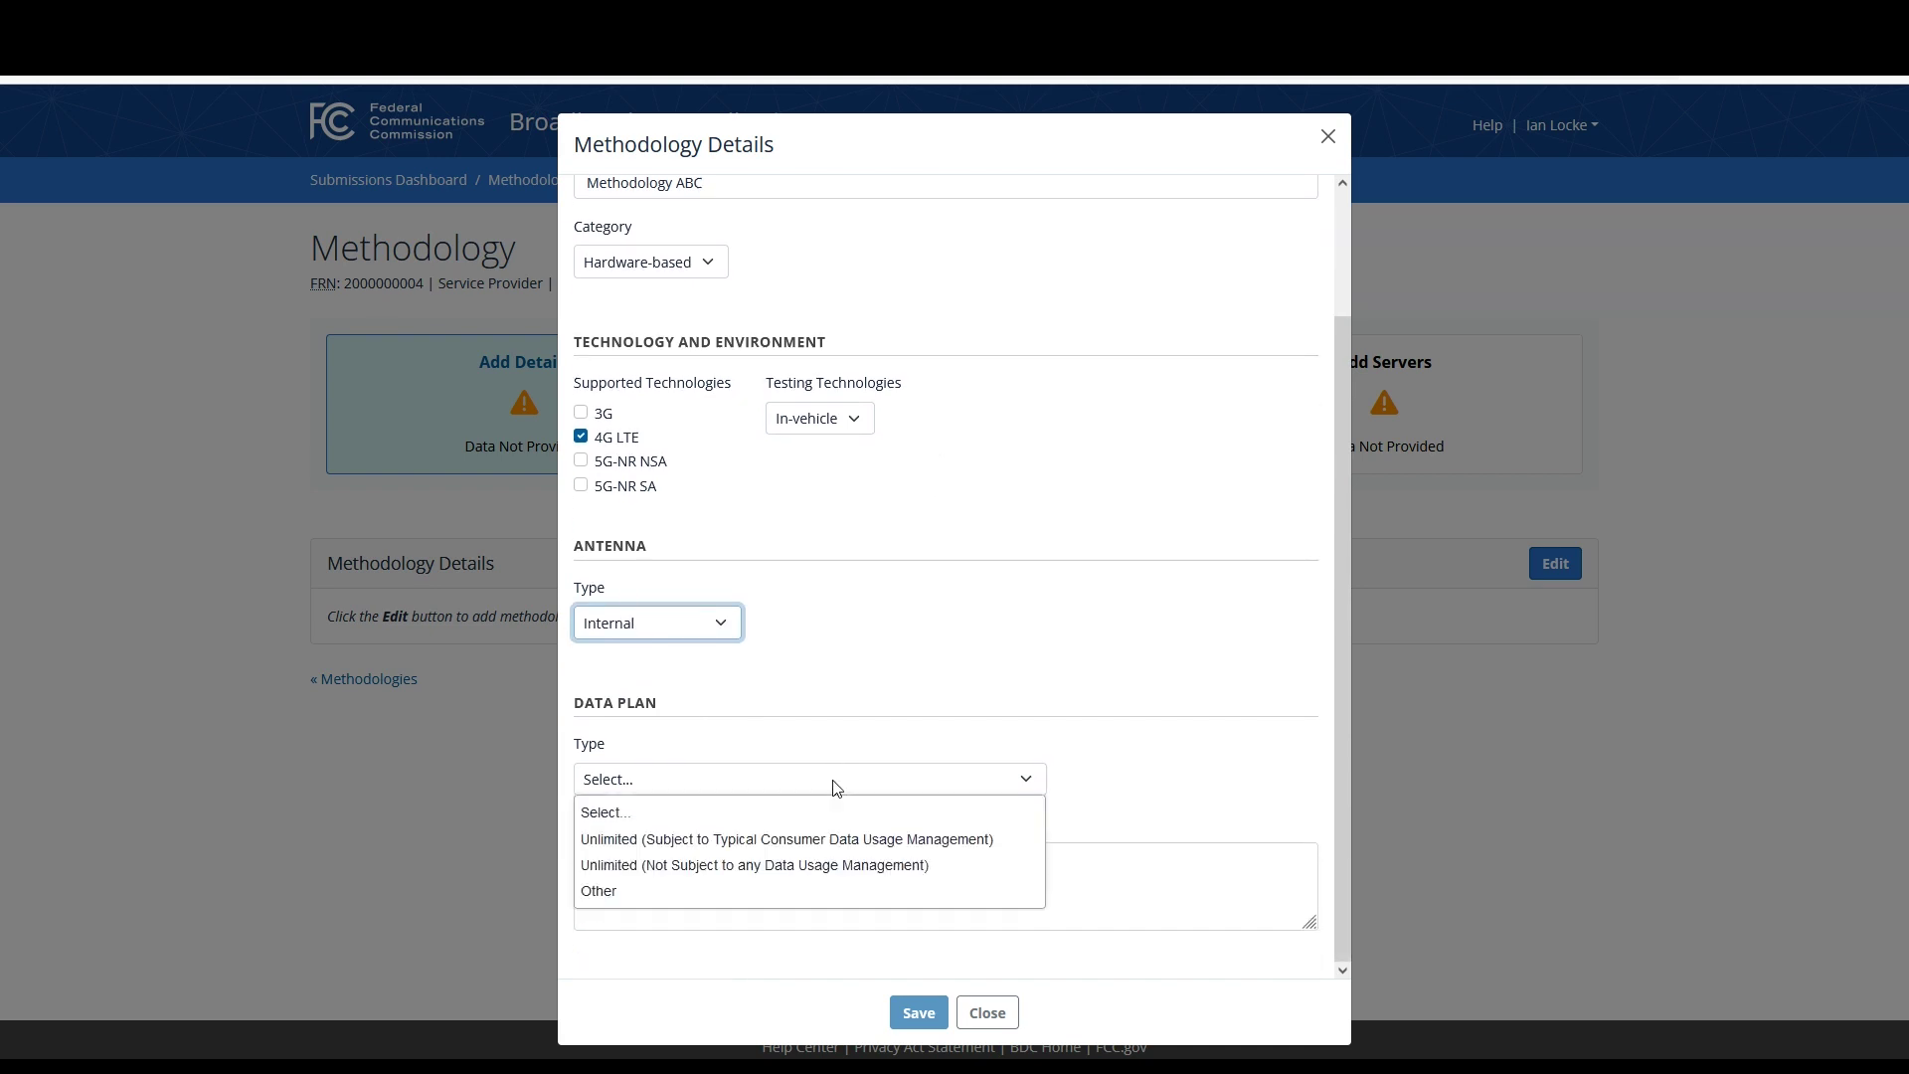
click(793, 859)
click(806, 890)
text(Description)
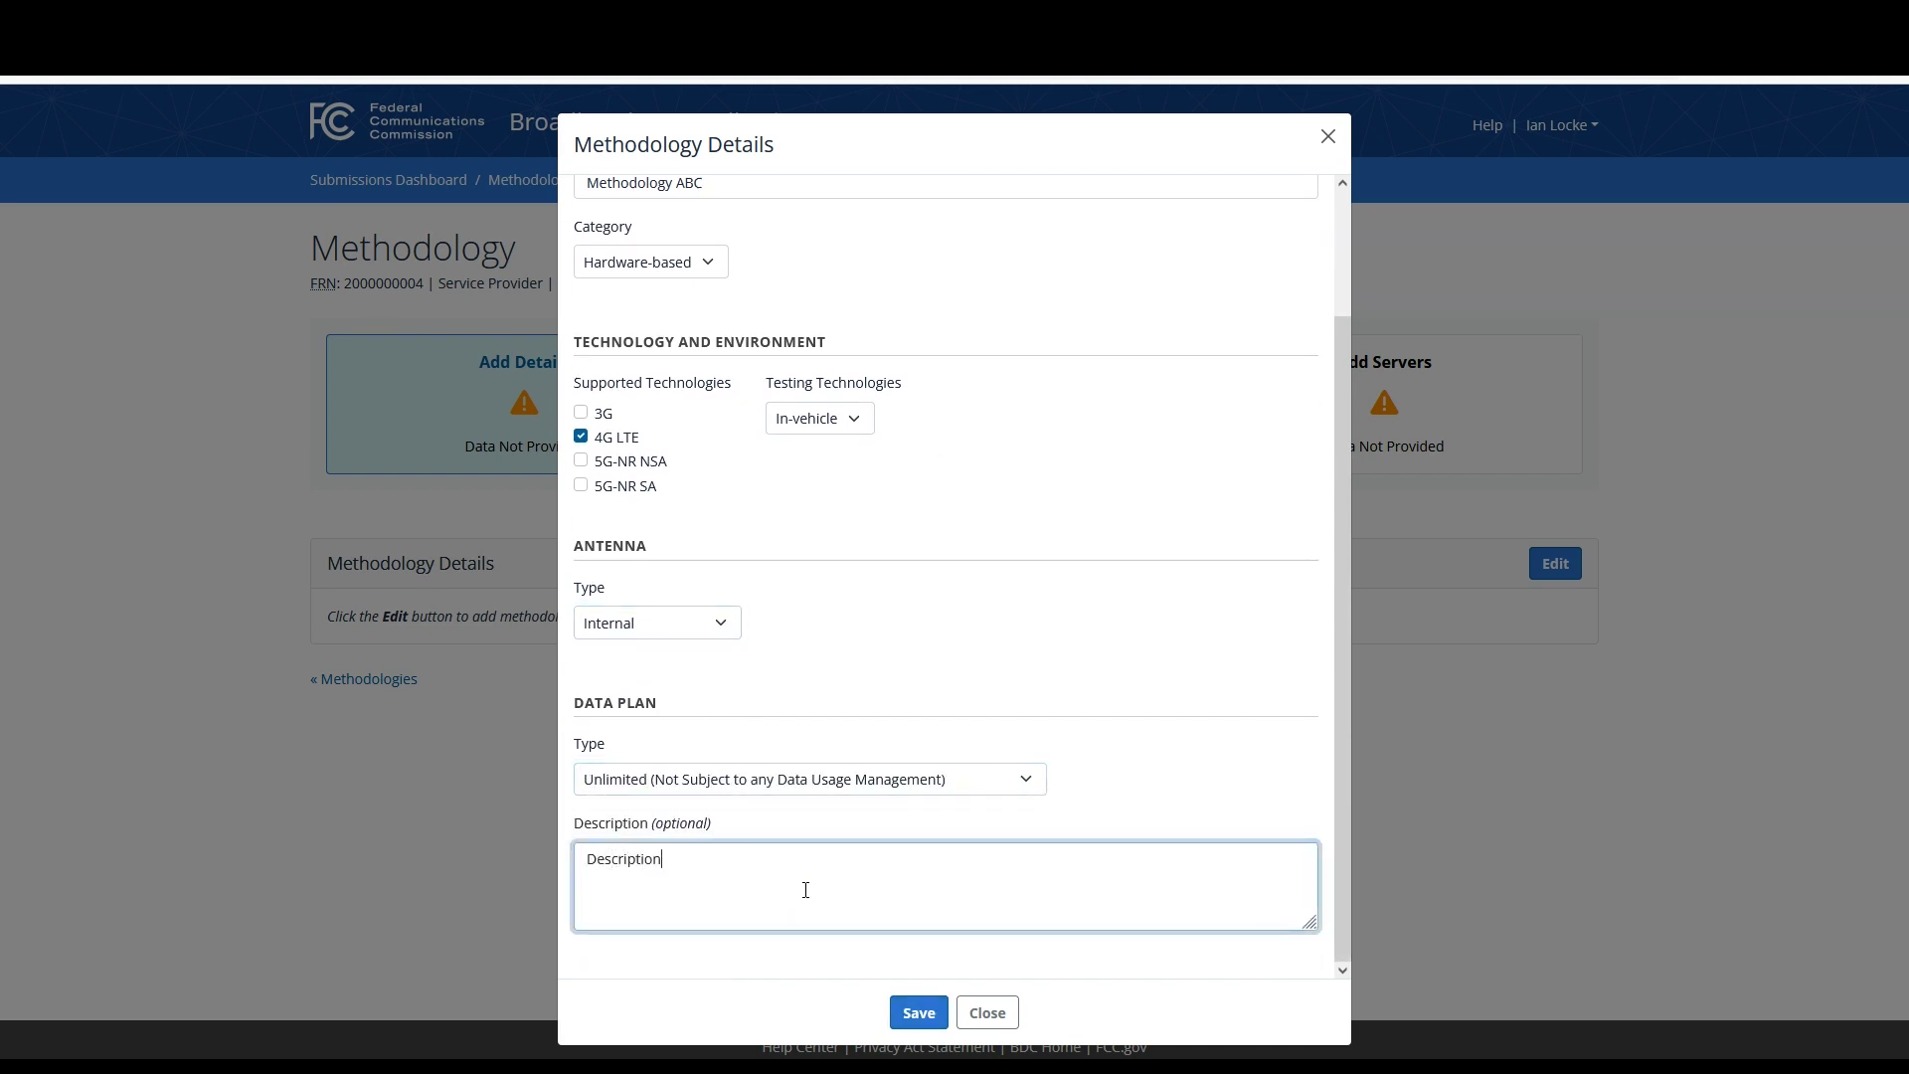
click(913, 1015)
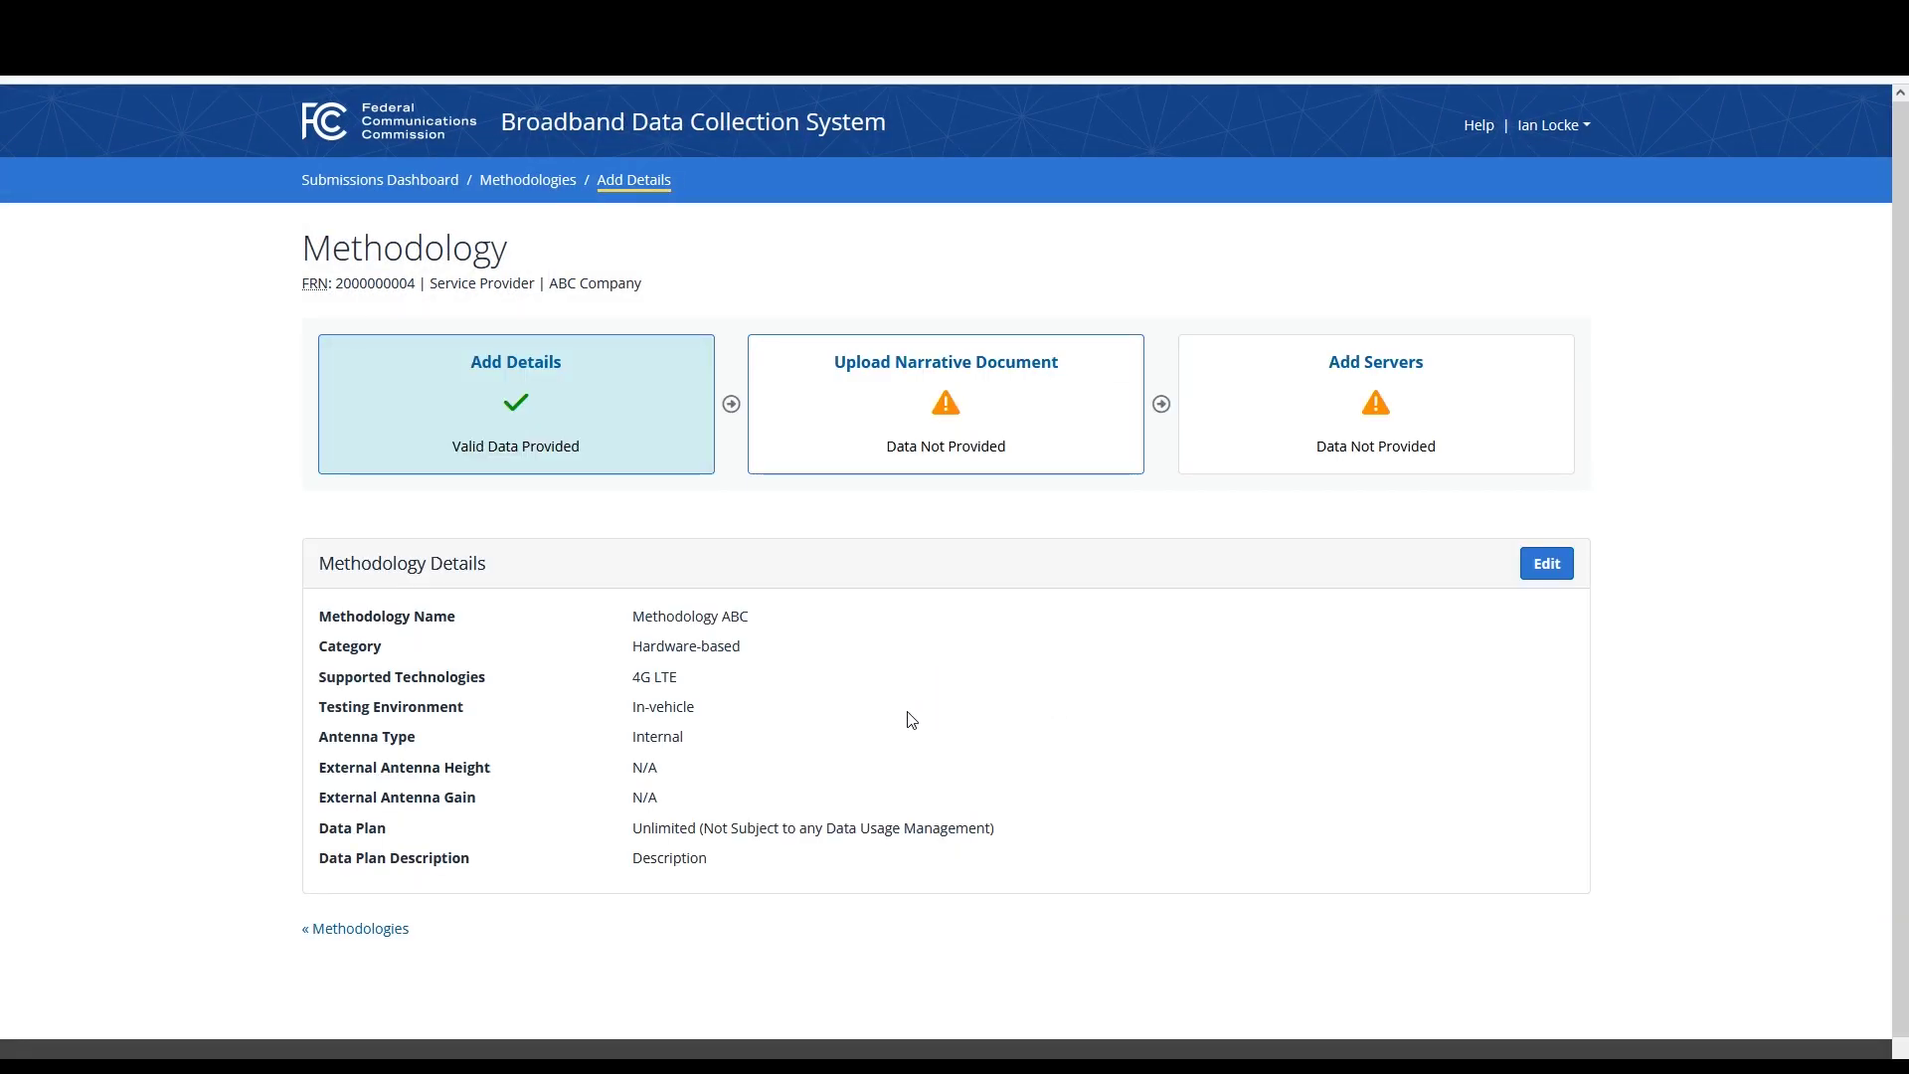
Step: Reopen the saved methodology details to review them and close the form
click(579, 400)
click(1546, 564)
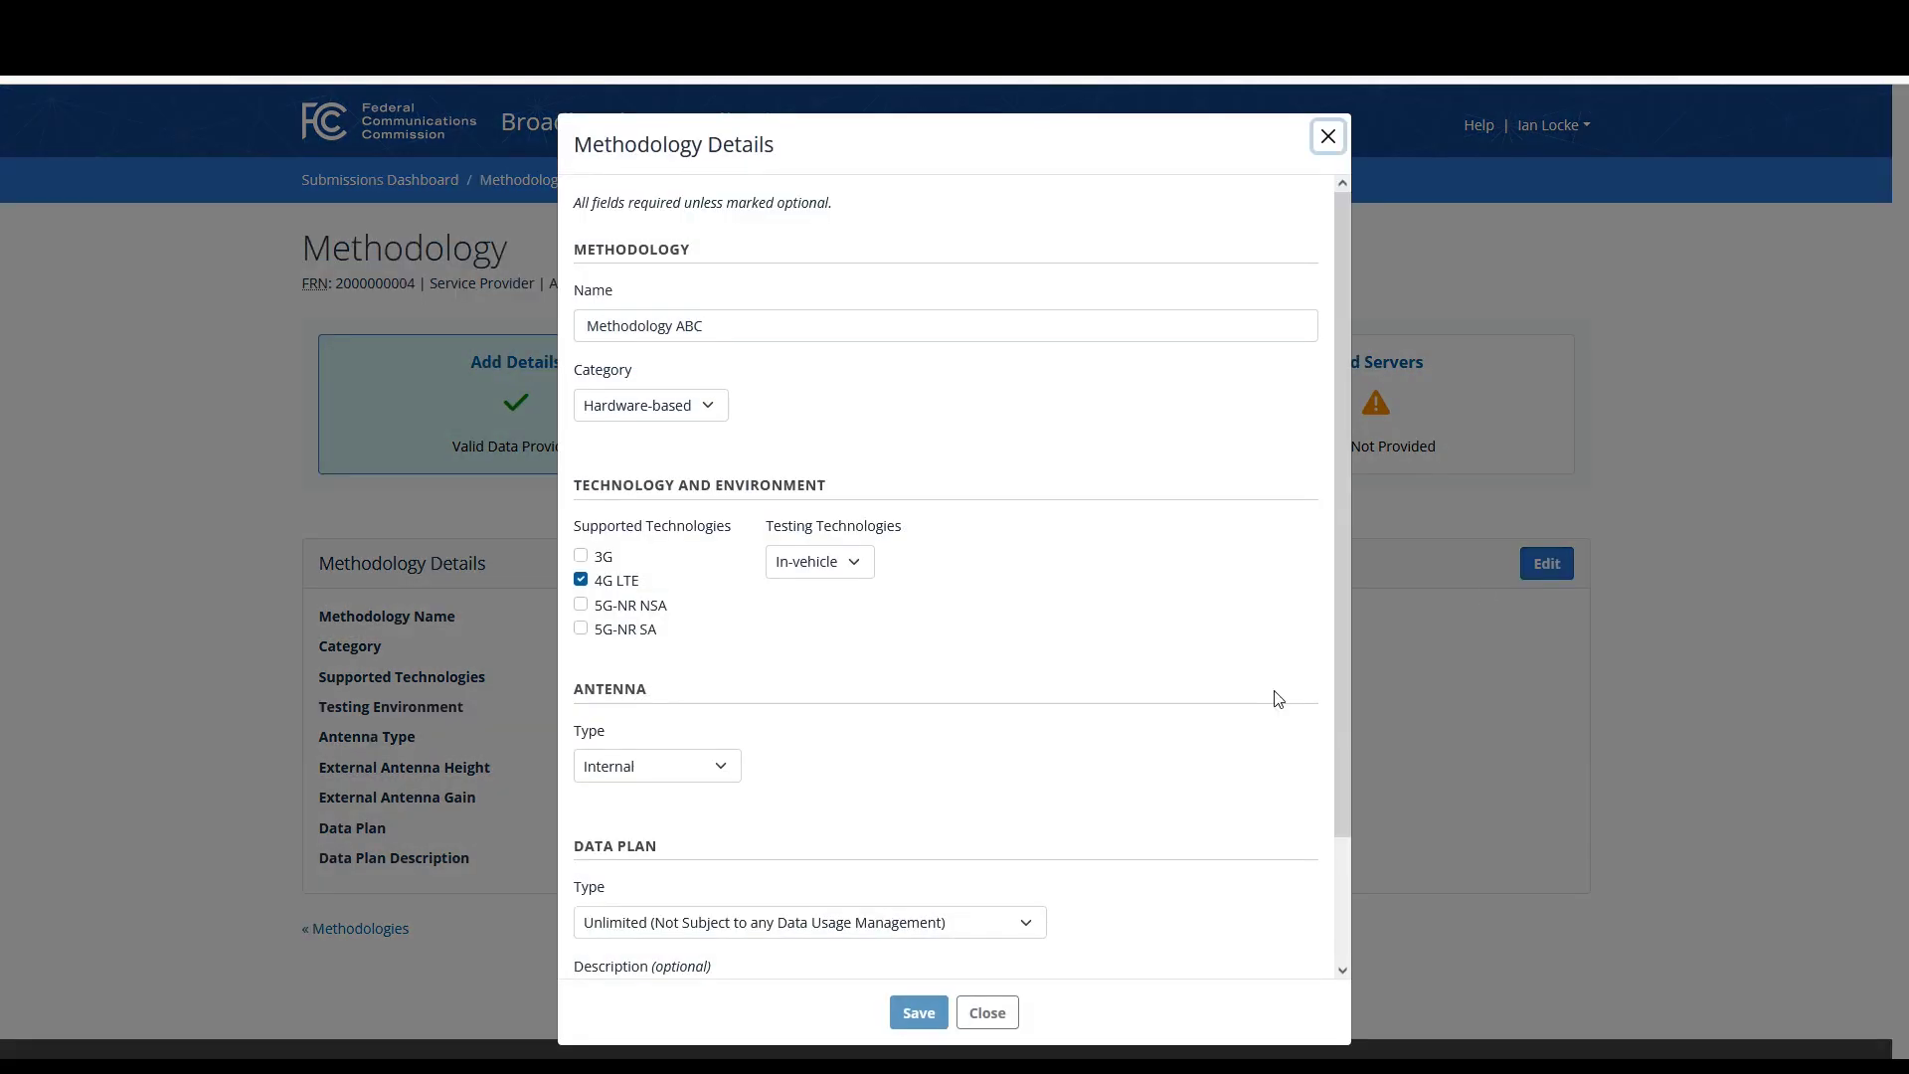
click(987, 1012)
Step: Upload the narrative document for Methodology ABC
click(990, 464)
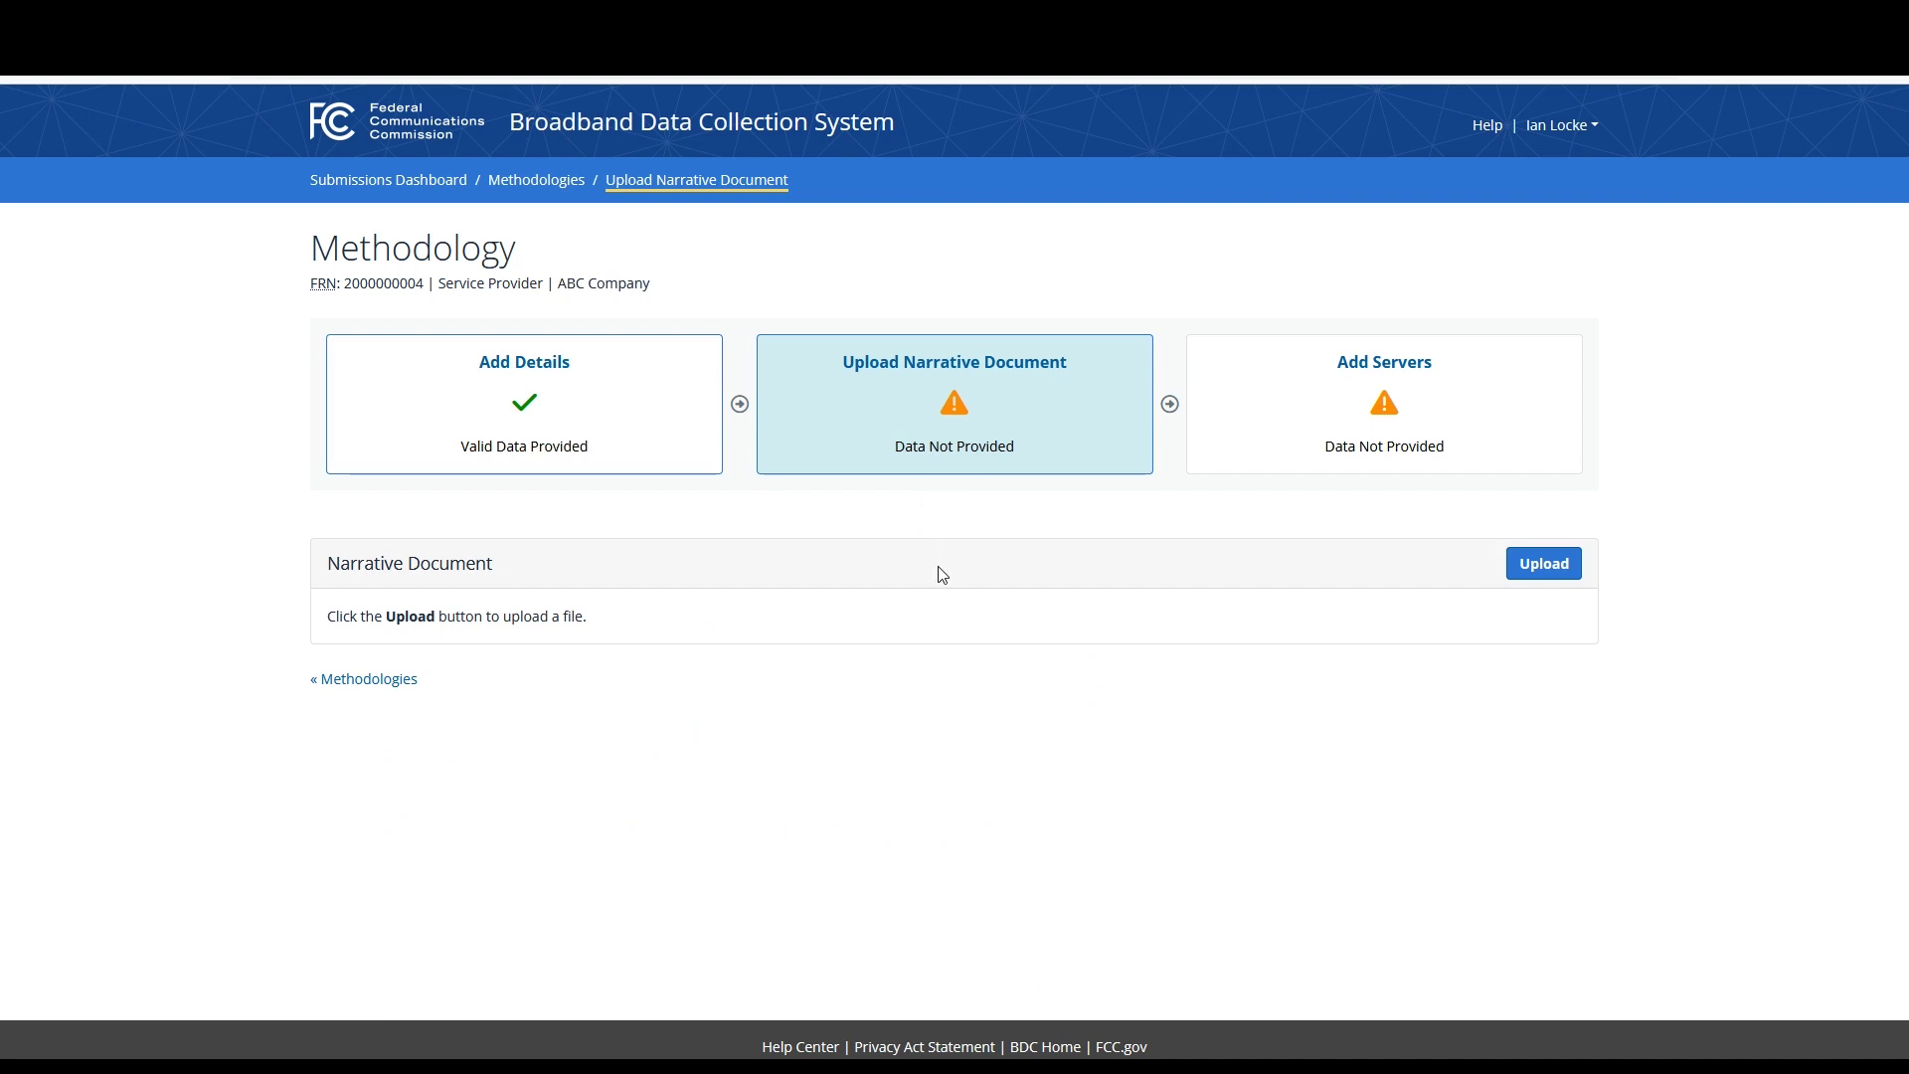
click(1554, 579)
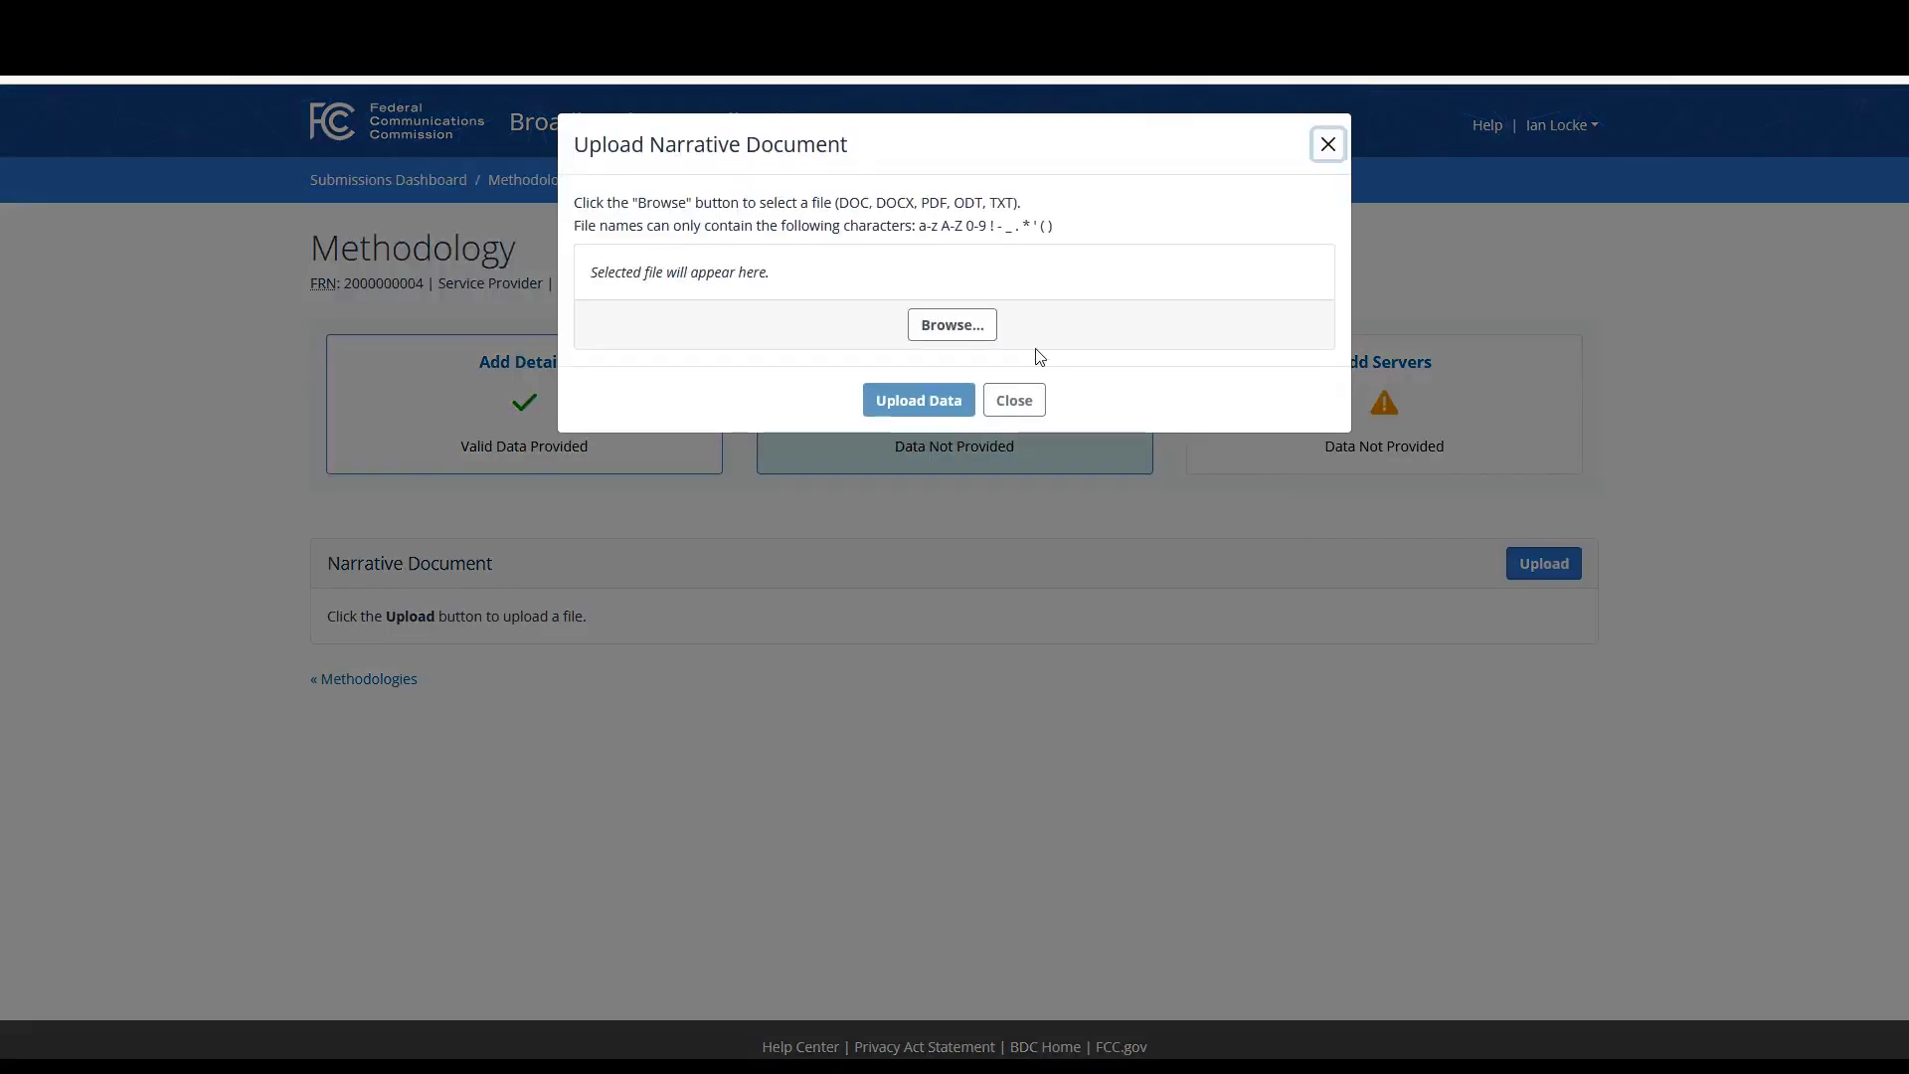
click(965, 330)
double_click(907, 296)
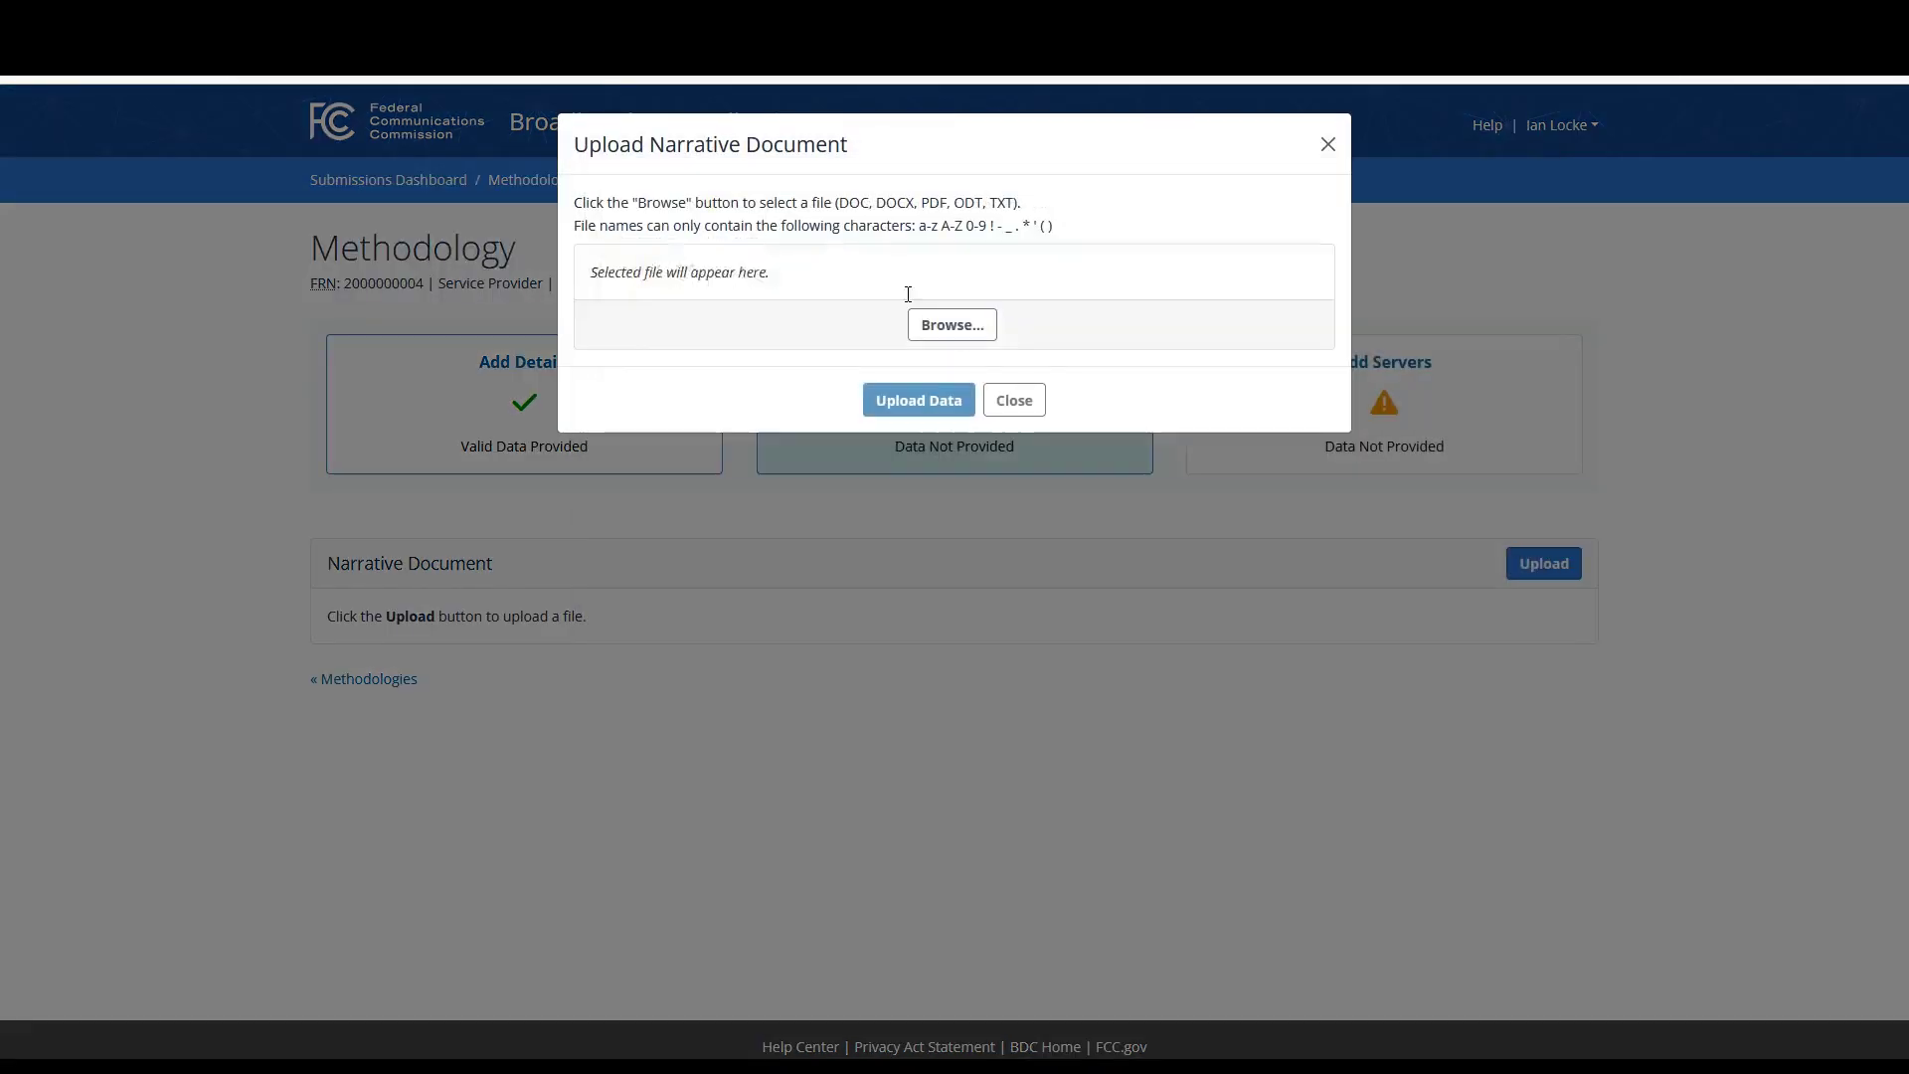
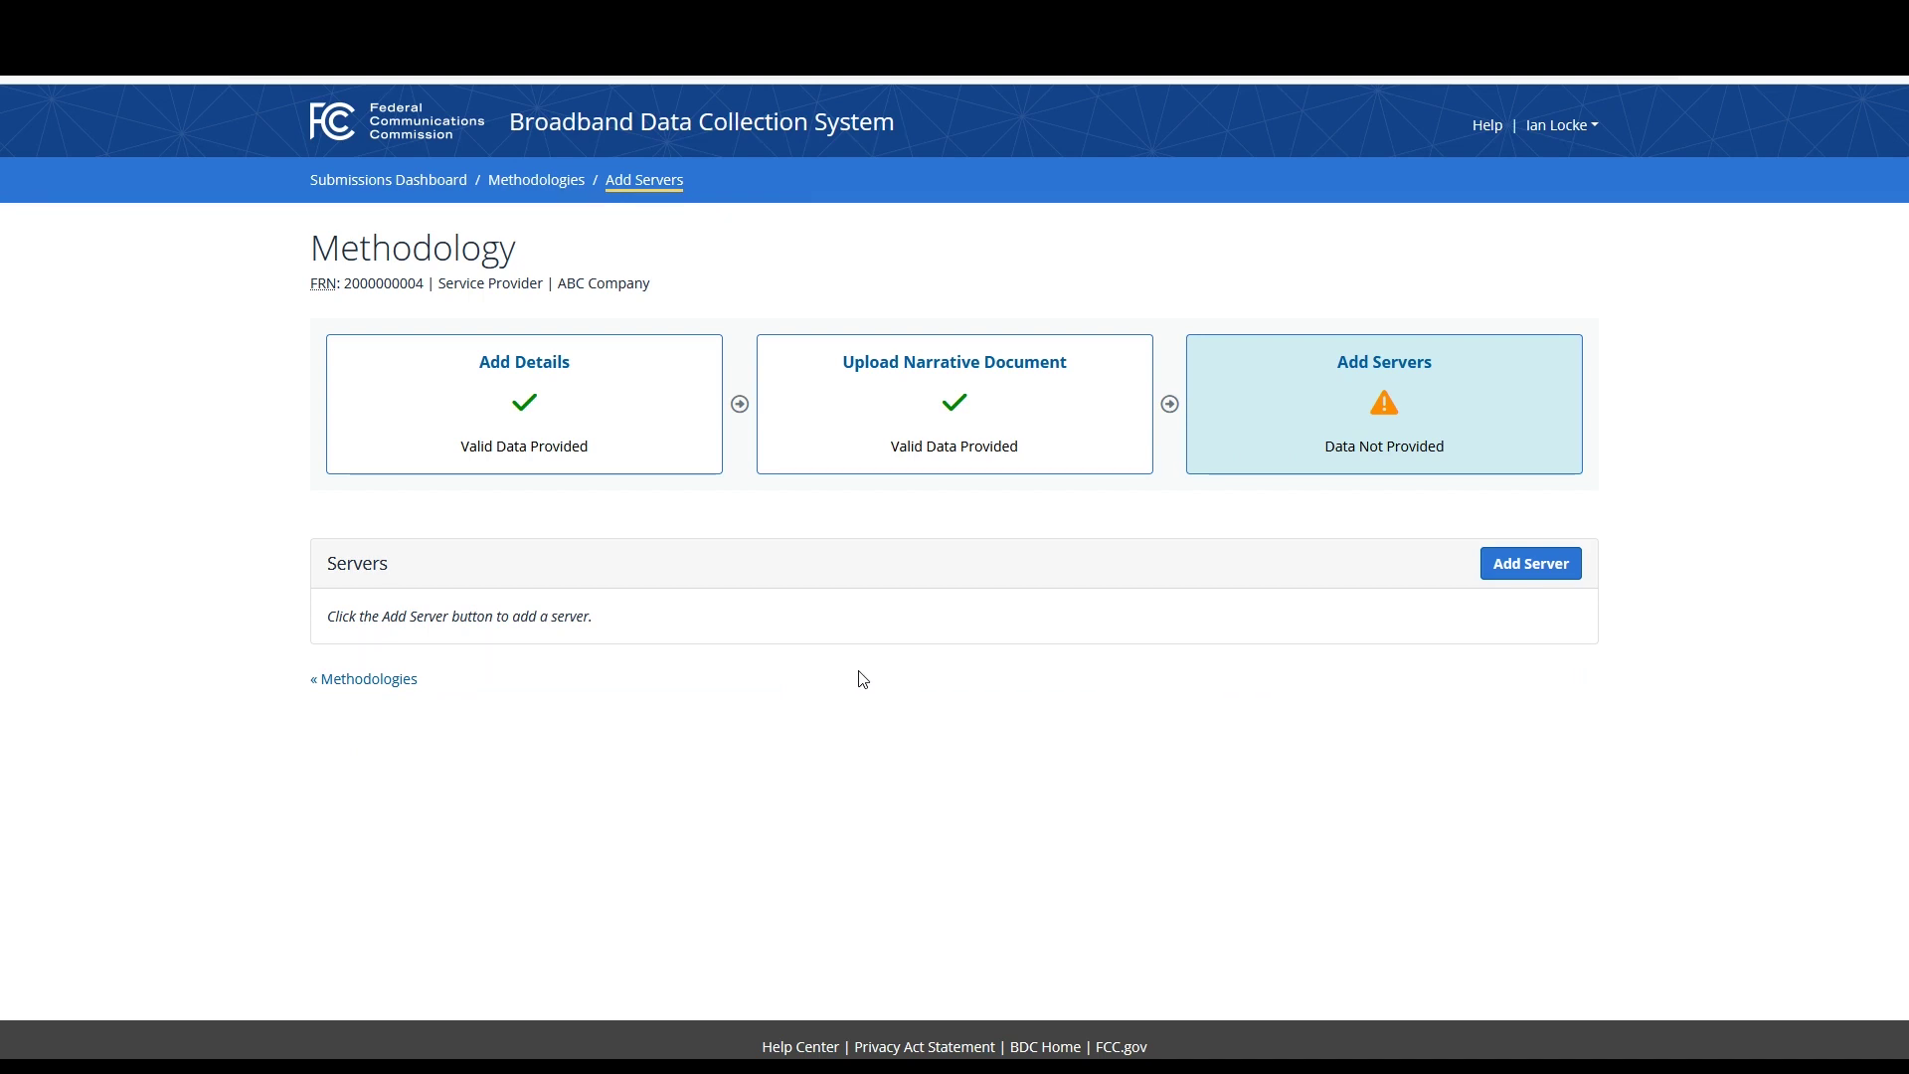
Step: Add a server named Server ABC of type Geographically-distributed/Nationwide Test Servers with Common Configuration
click(1549, 569)
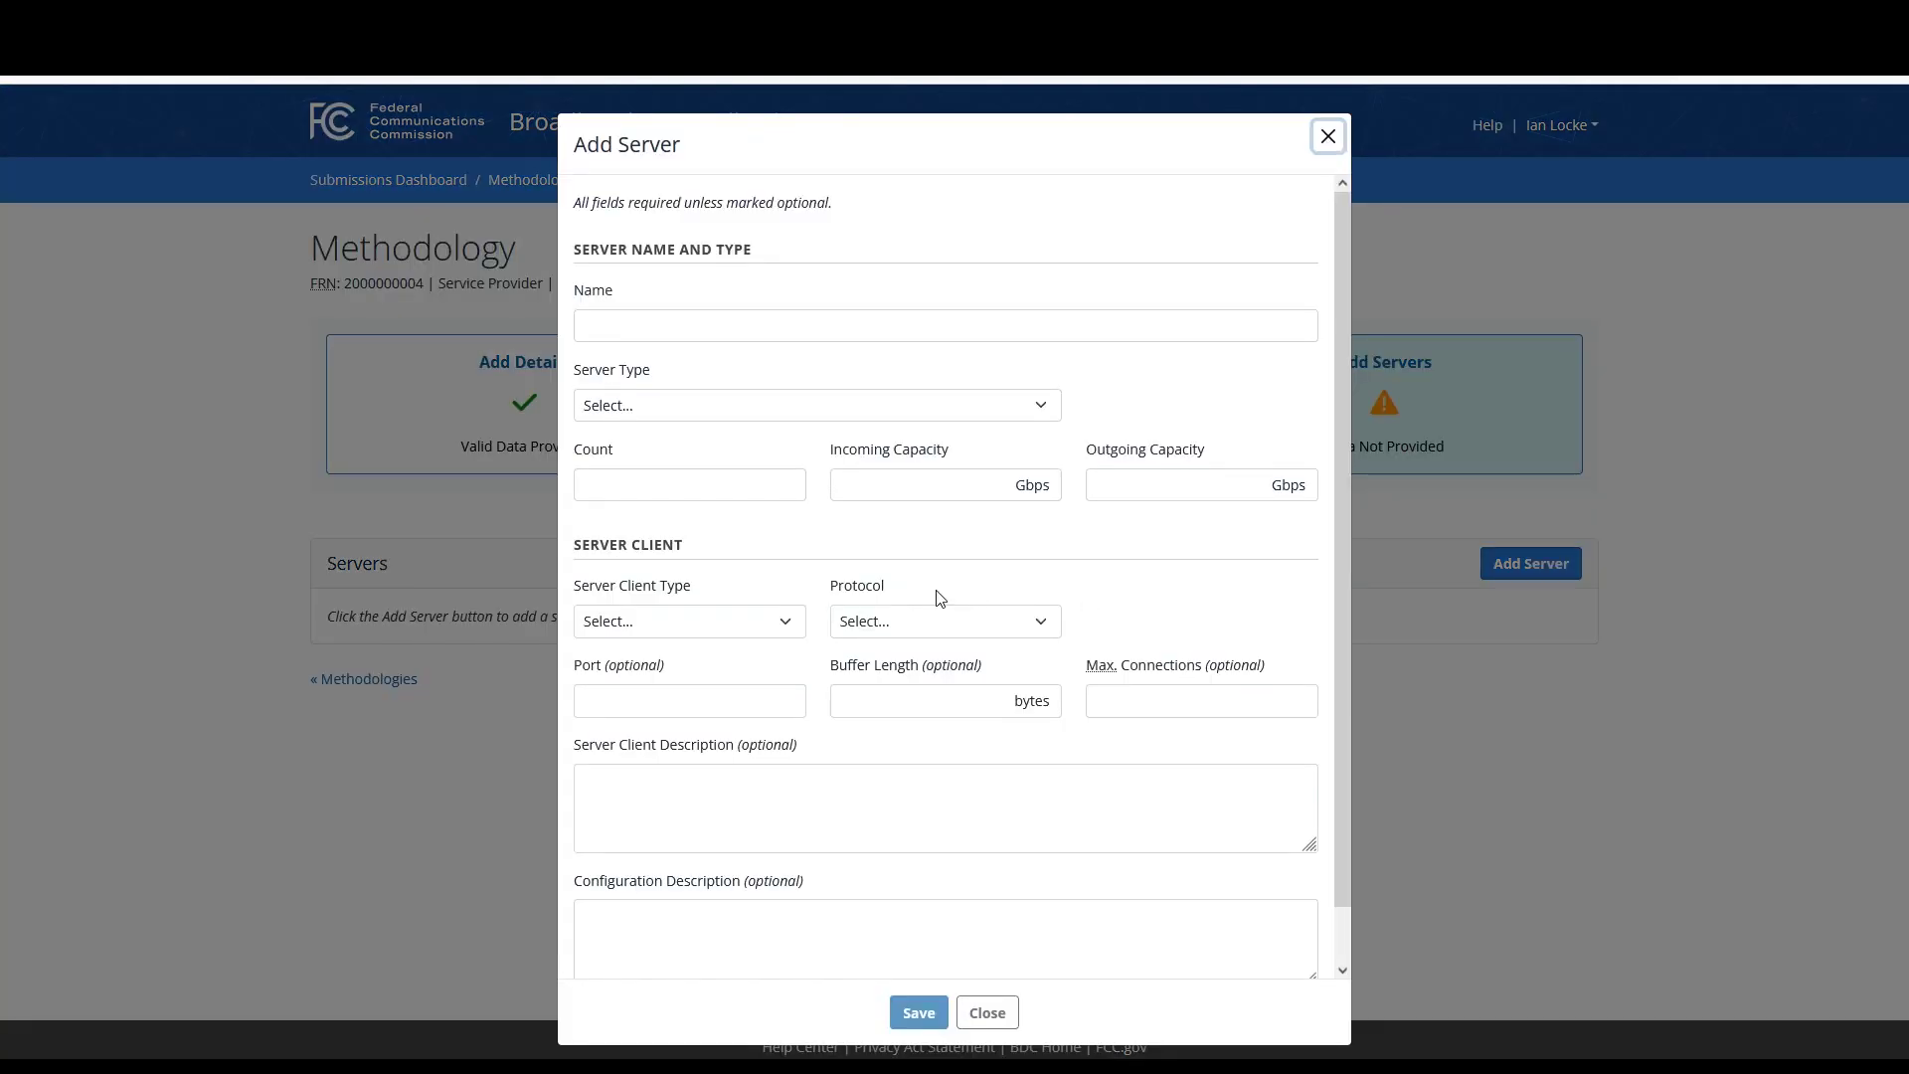
click(727, 334)
text(Server ABC)
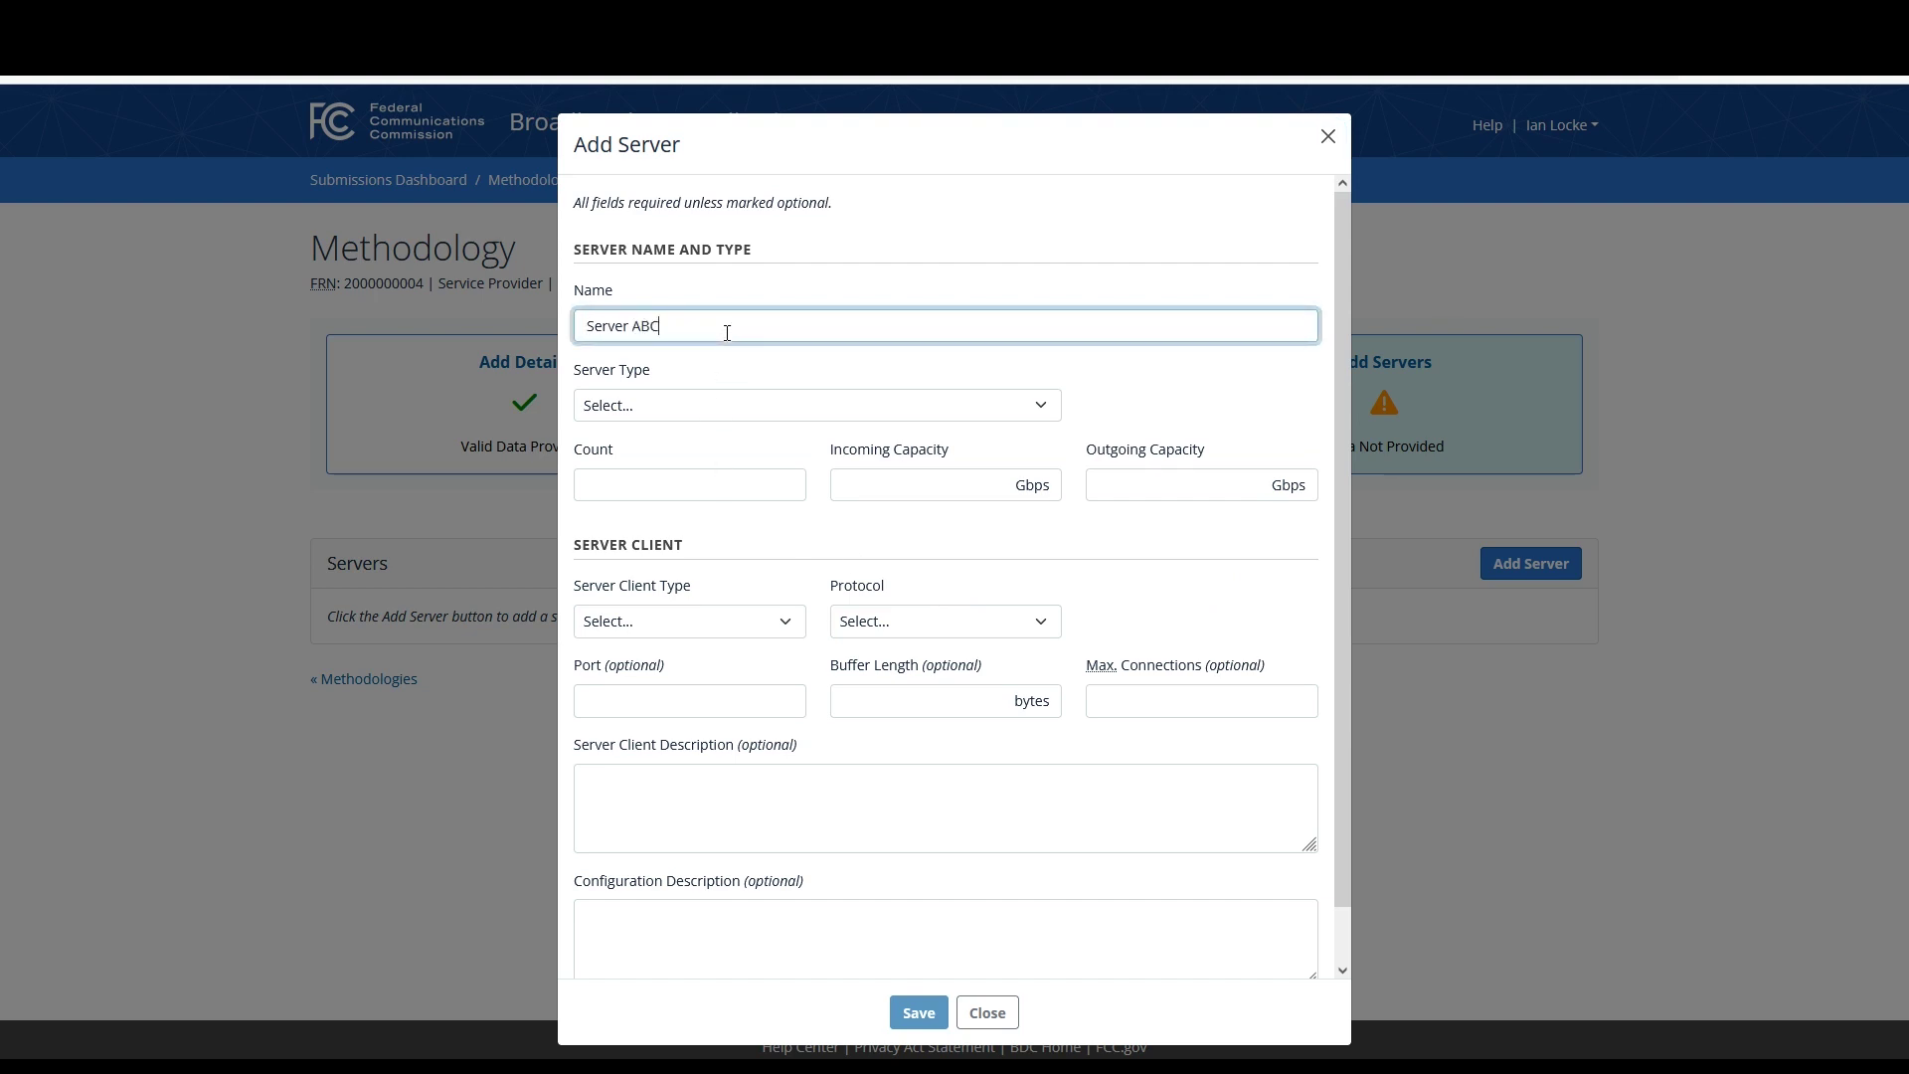
click(752, 414)
click(761, 465)
Step: Set the server count to 50, the incoming capacity to 50 Gbps and the outgoing capacity to 10 Gbps
click(712, 489)
text(50)
key(Tab)
text(50)
key(Tab)
text(10)
Step: Set the server client type to Ookla and its protocol to UDP
click(704, 622)
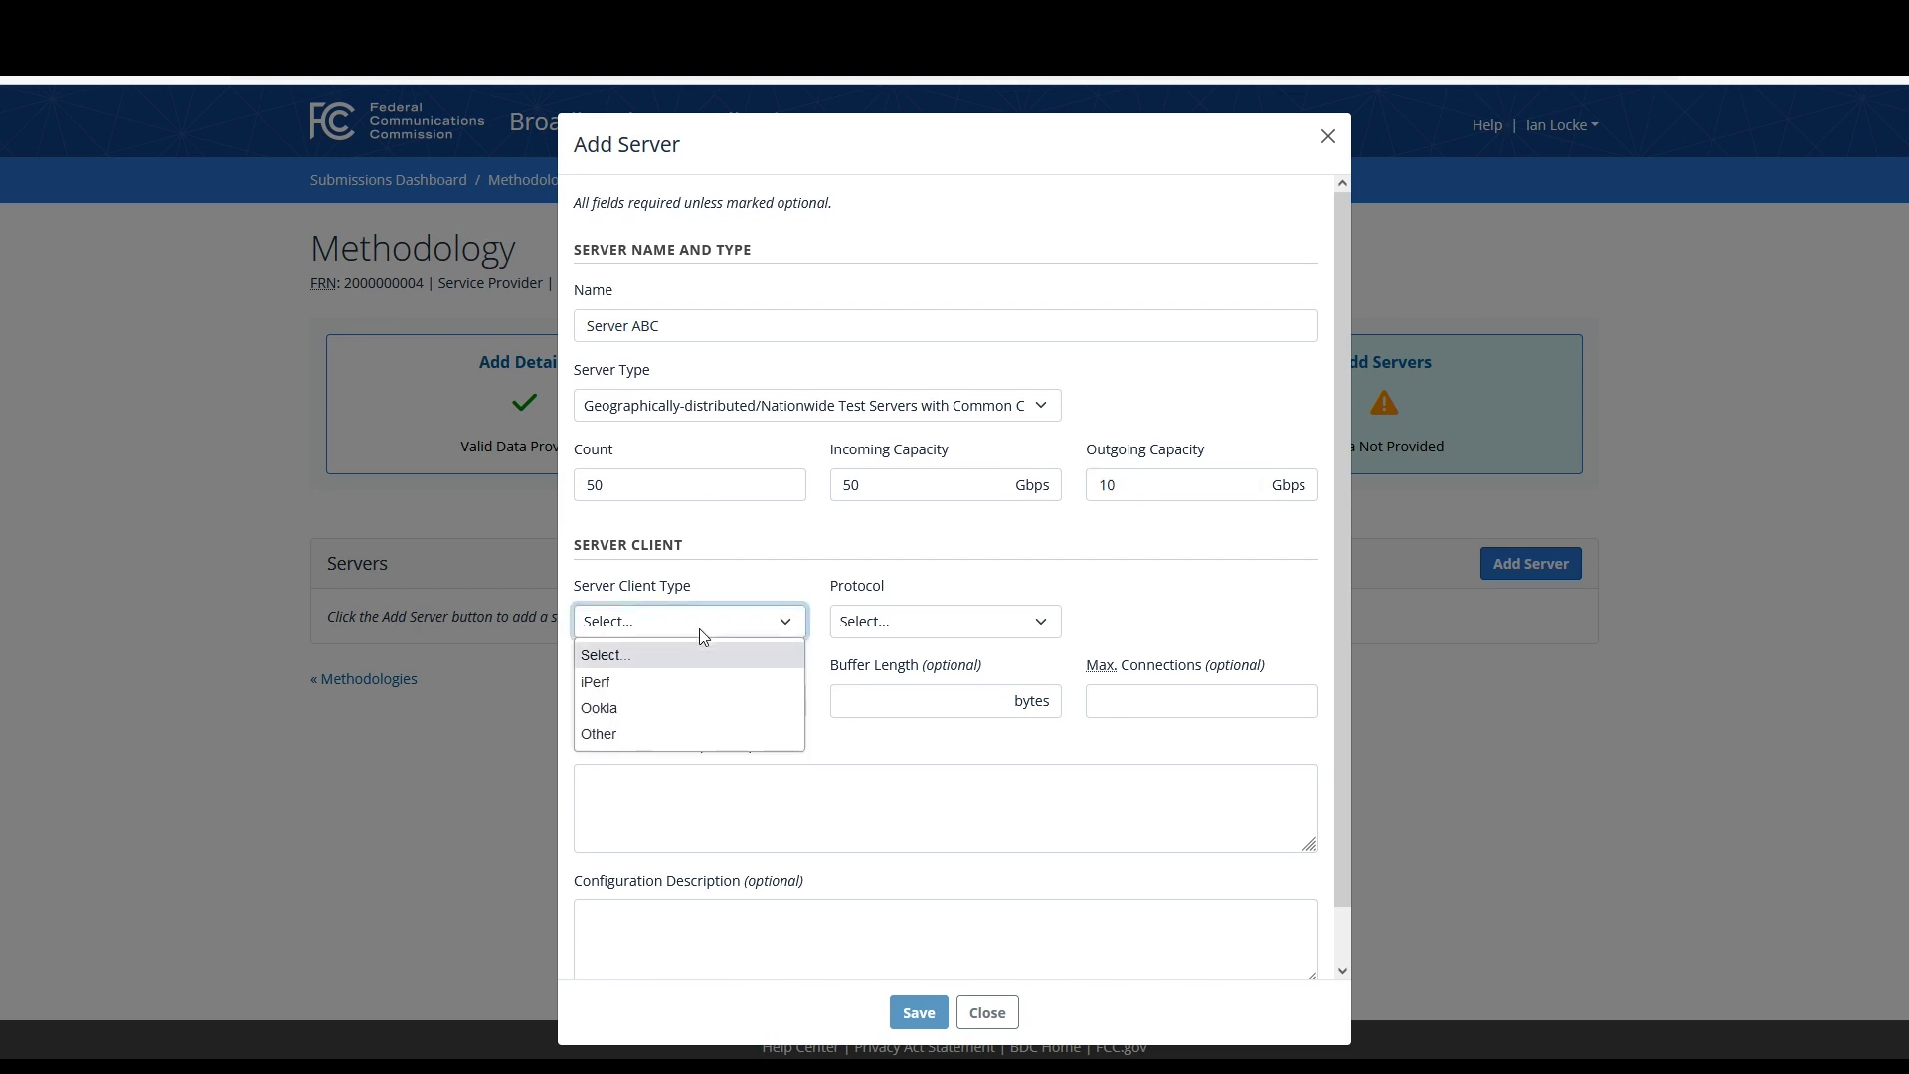
click(666, 708)
click(1029, 633)
click(978, 701)
Step: Set the server client's port to 50, buffer length to 50 bytes and maximum connections to 50
click(682, 702)
text(50)
key(Tab)
text(50)
key(Tab)
text(50)
Step: Enter "Text" as both the server client description and the configuration description
key(Tab)
text(e)
key(BackSpace)
text(Text)
key(Tab)
text(Text)
scroll(879, 686, down, 1)
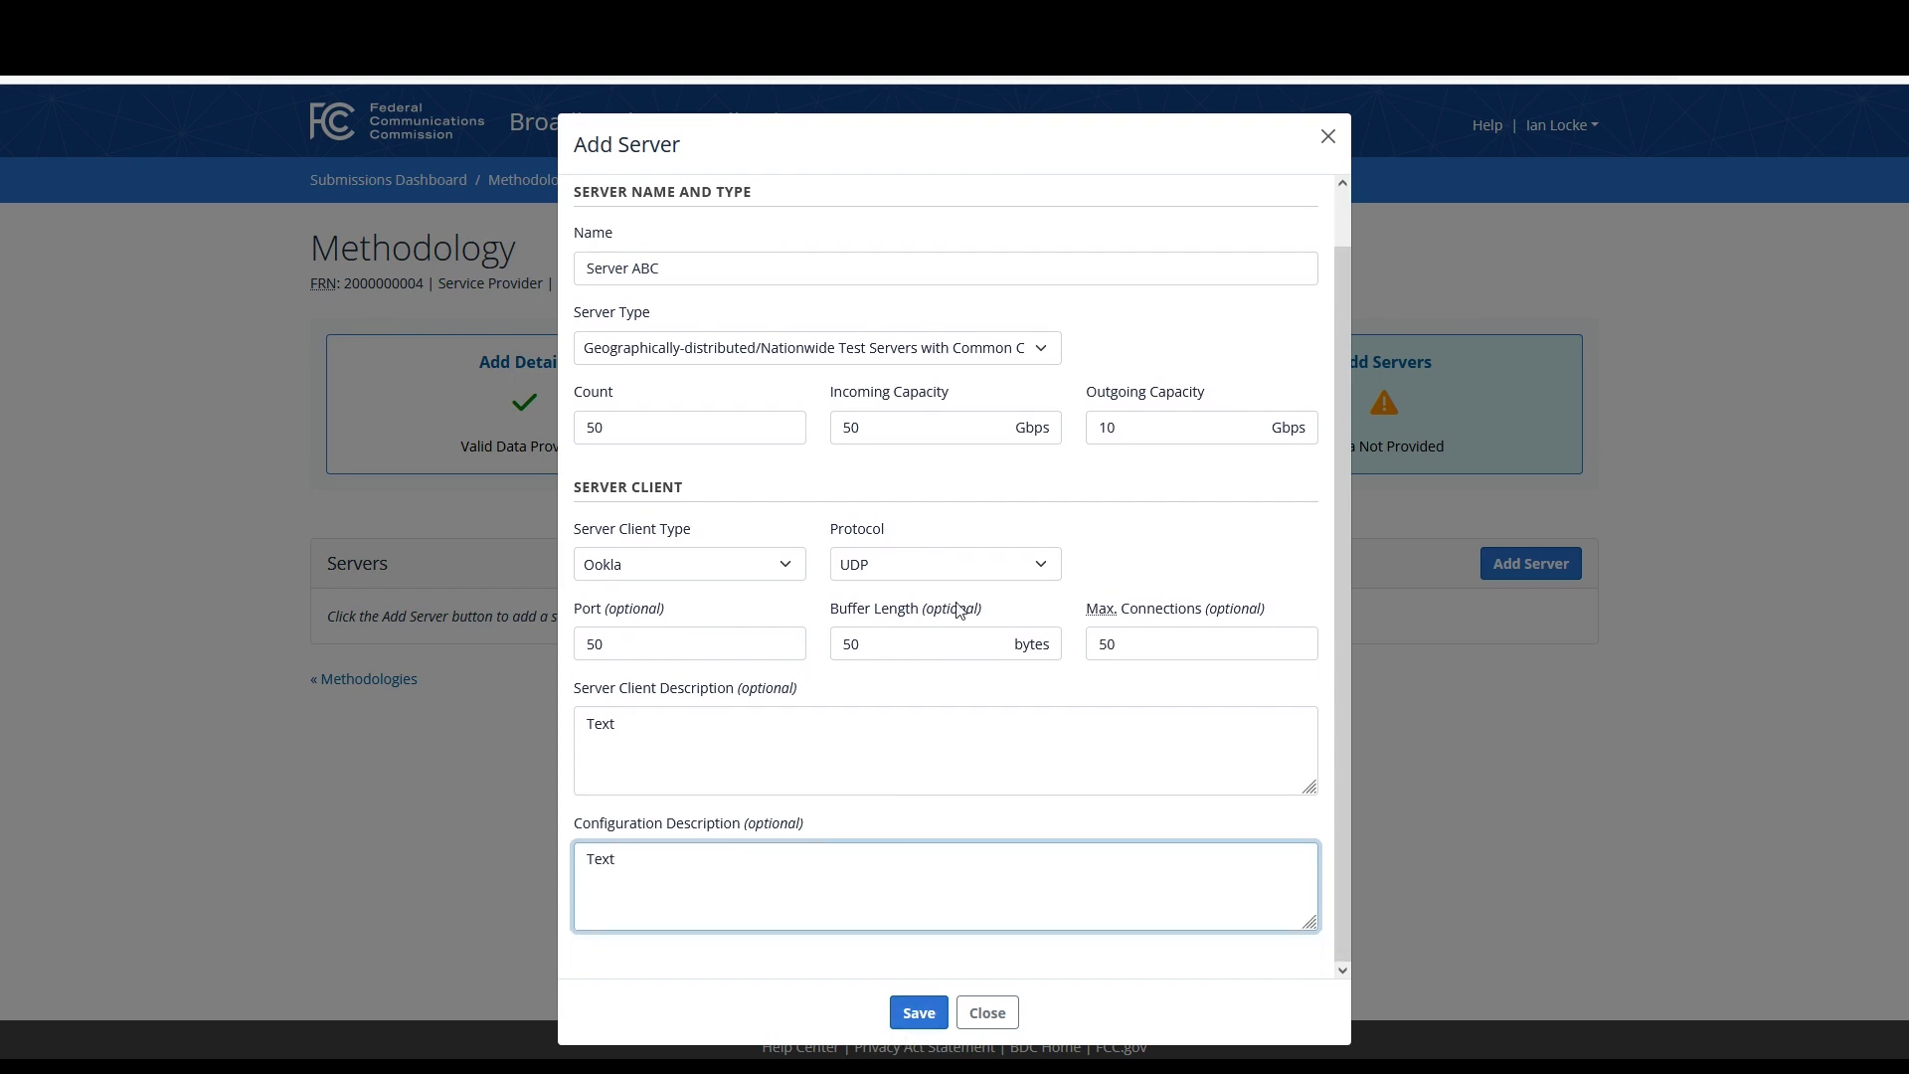
scroll(956, 609, up, 1)
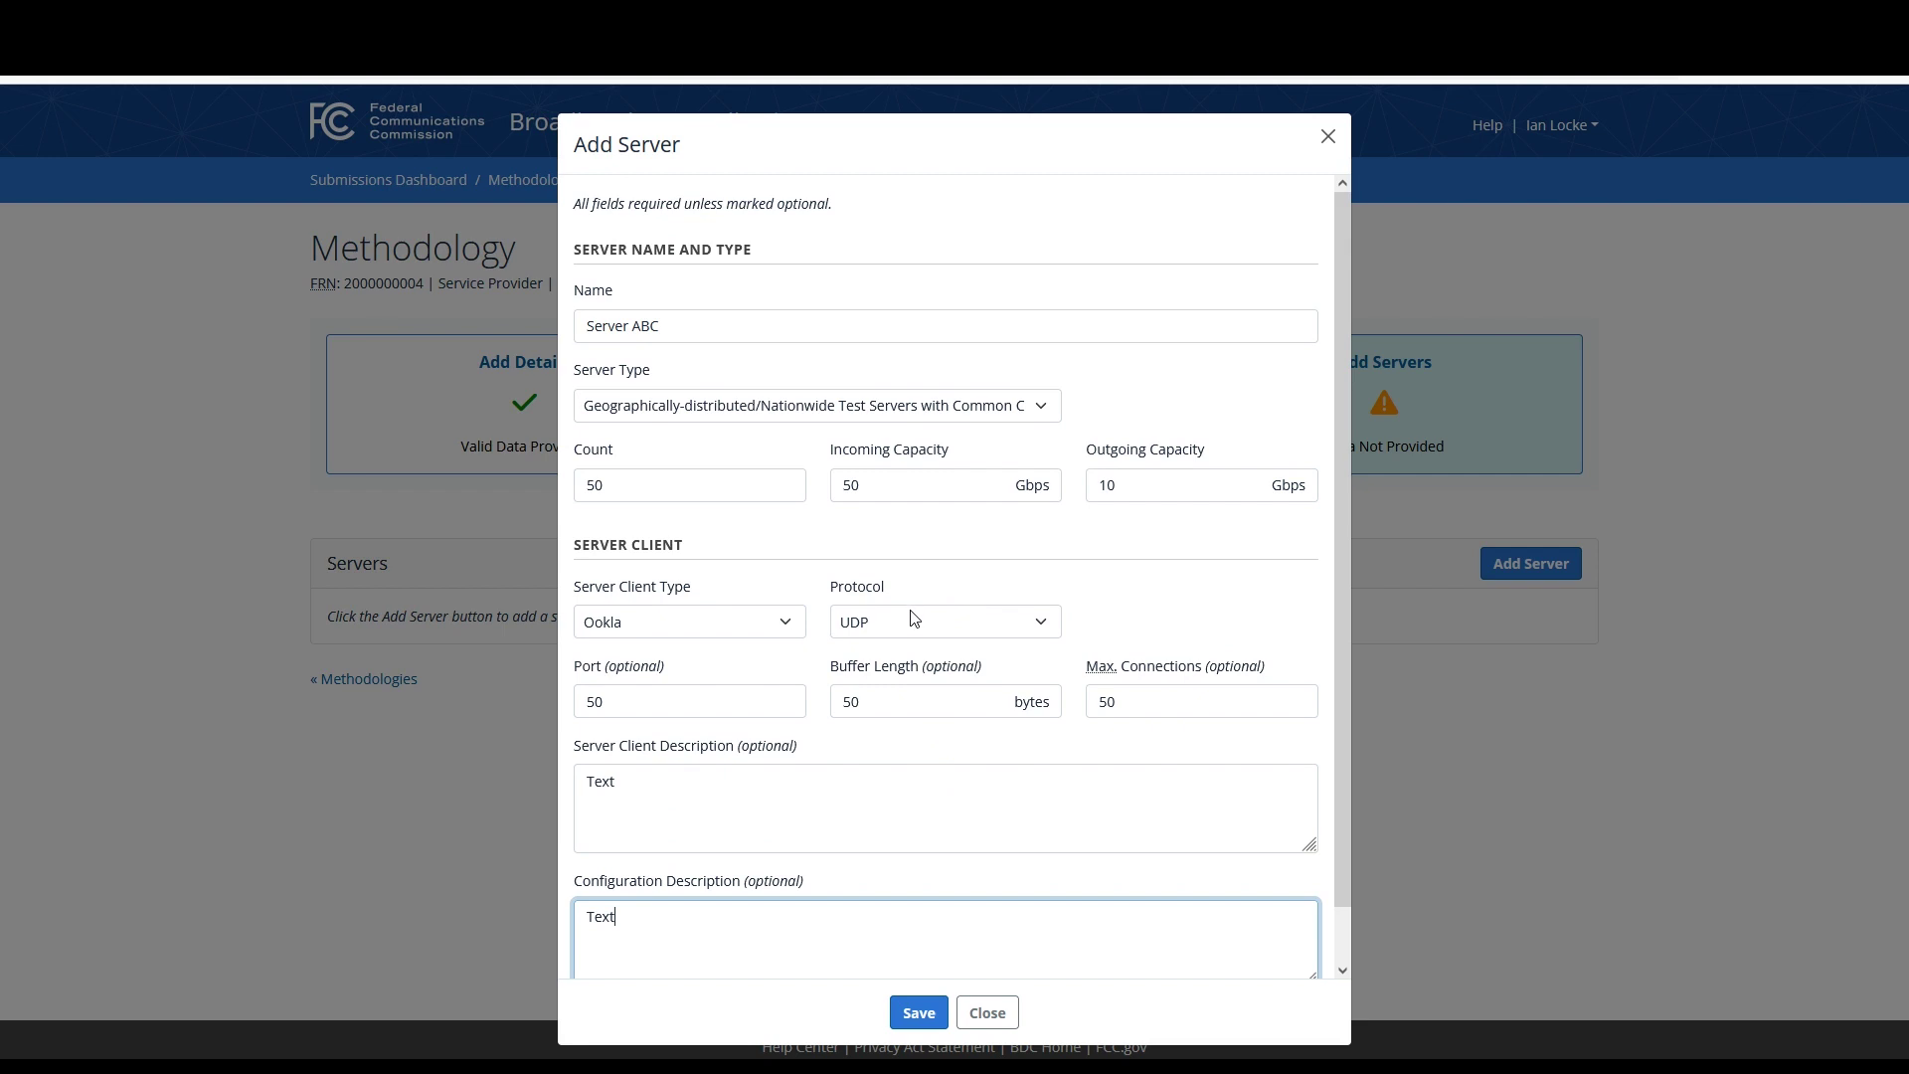
Step: Check the available server types, keep the geographically-distributed one, and save Server ABC
click(926, 407)
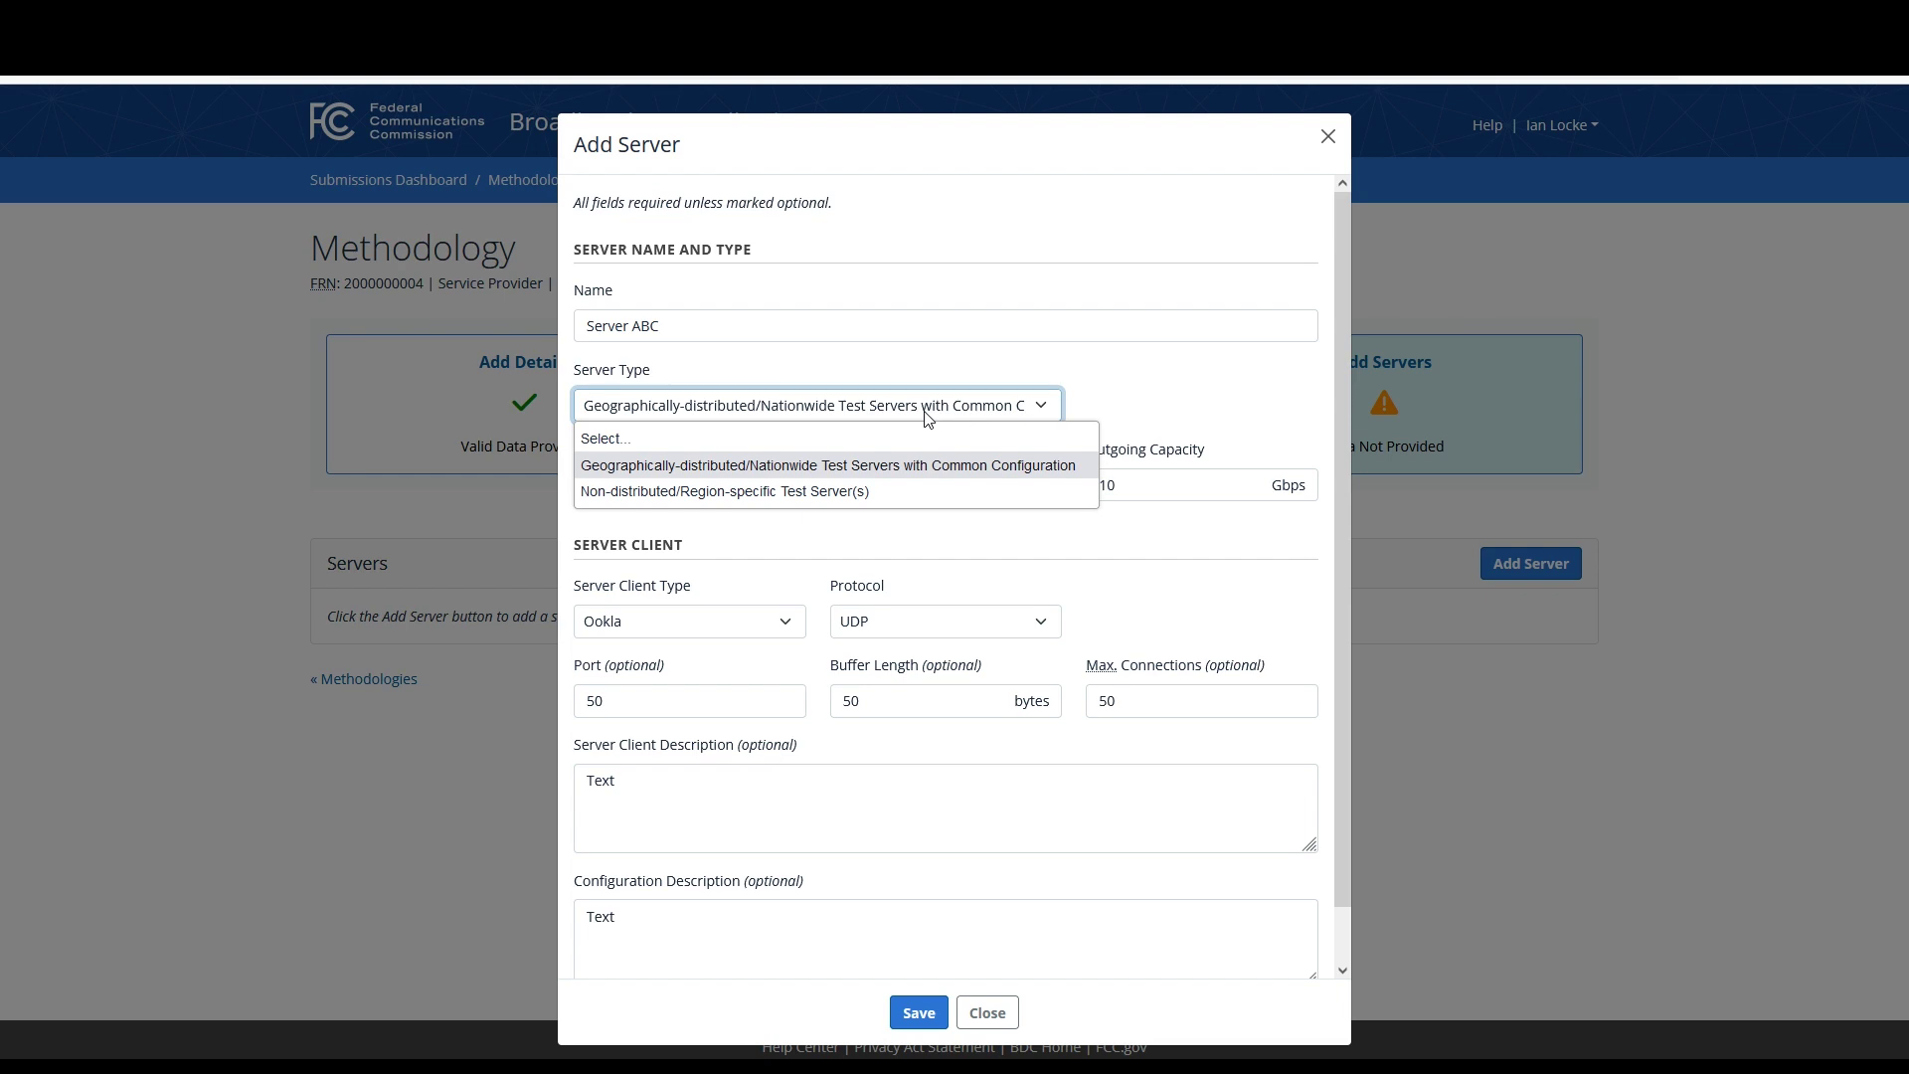
key(Down)
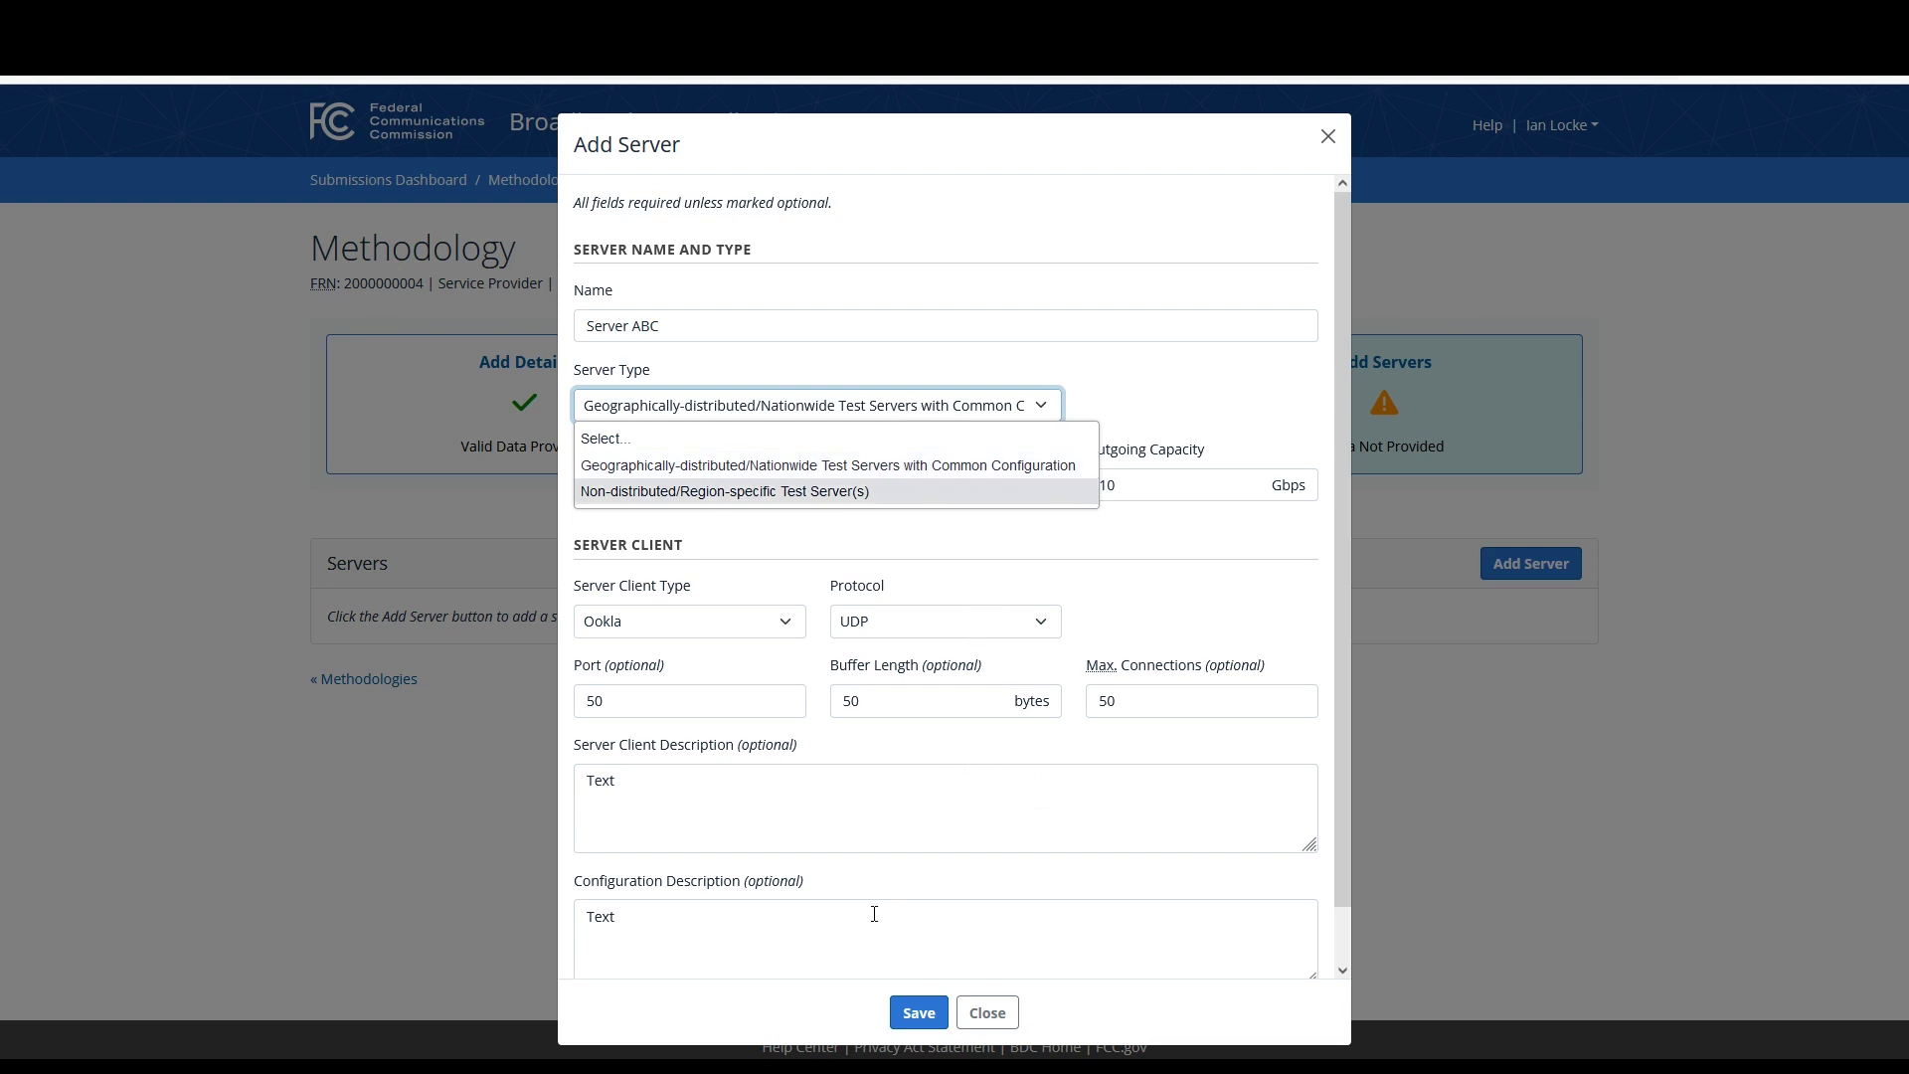
click(919, 1013)
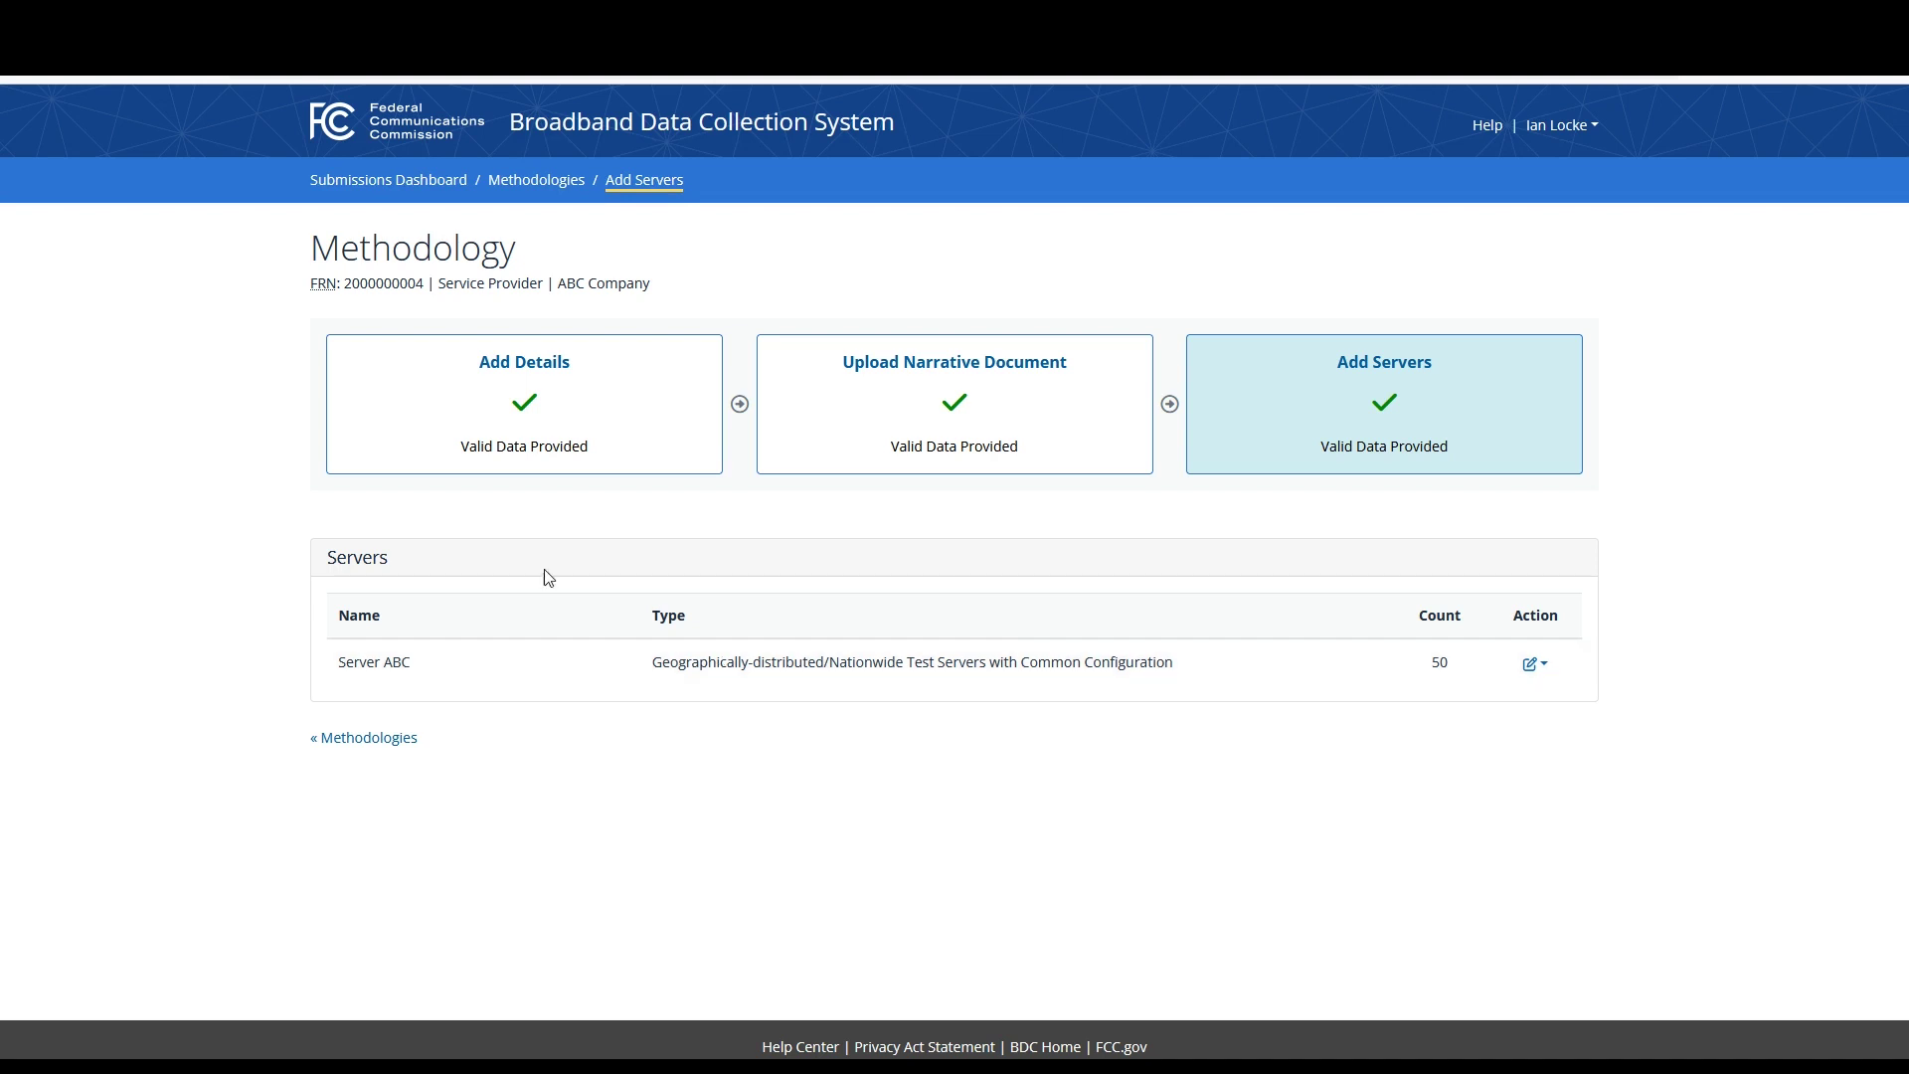
Step: Return to the mobile challenges list through the submissions dashboard and open the details of the 2/28/23 challenge
click(532, 185)
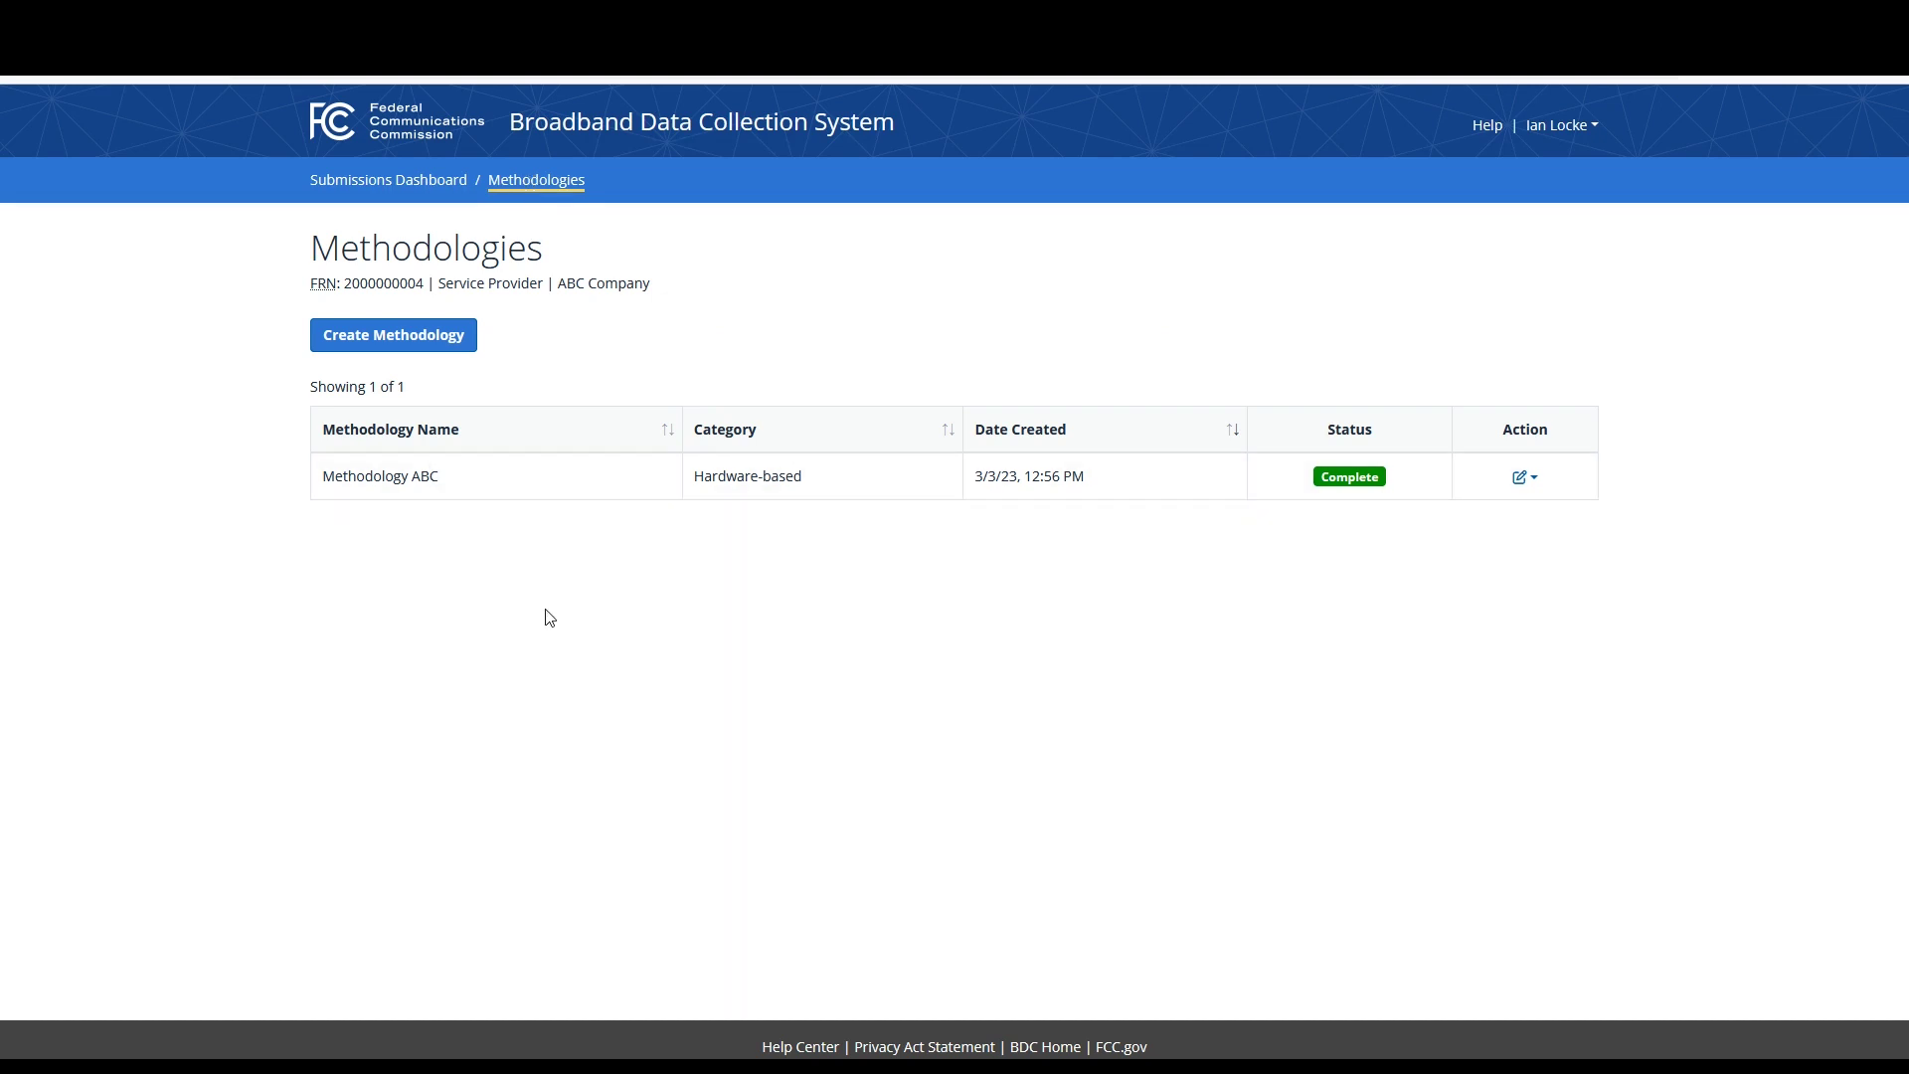
click(395, 335)
click(403, 180)
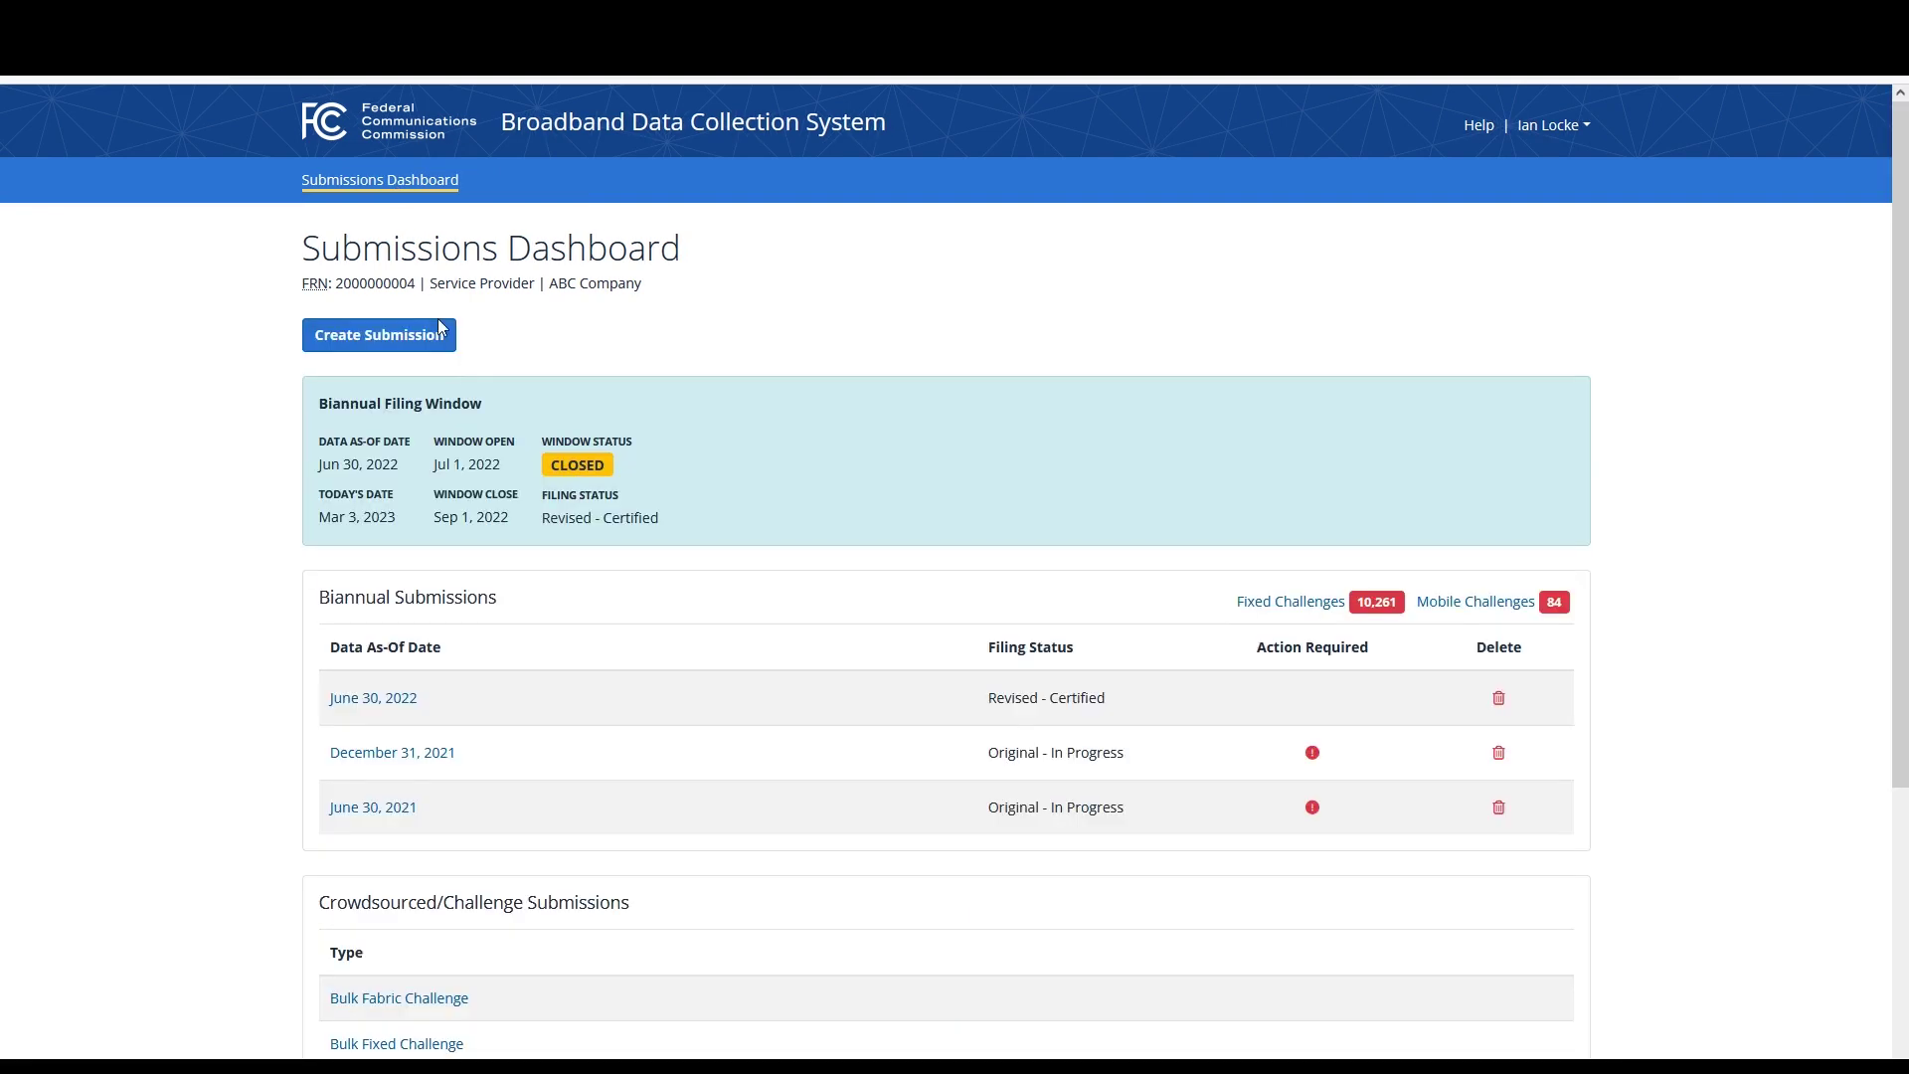
click(1517, 613)
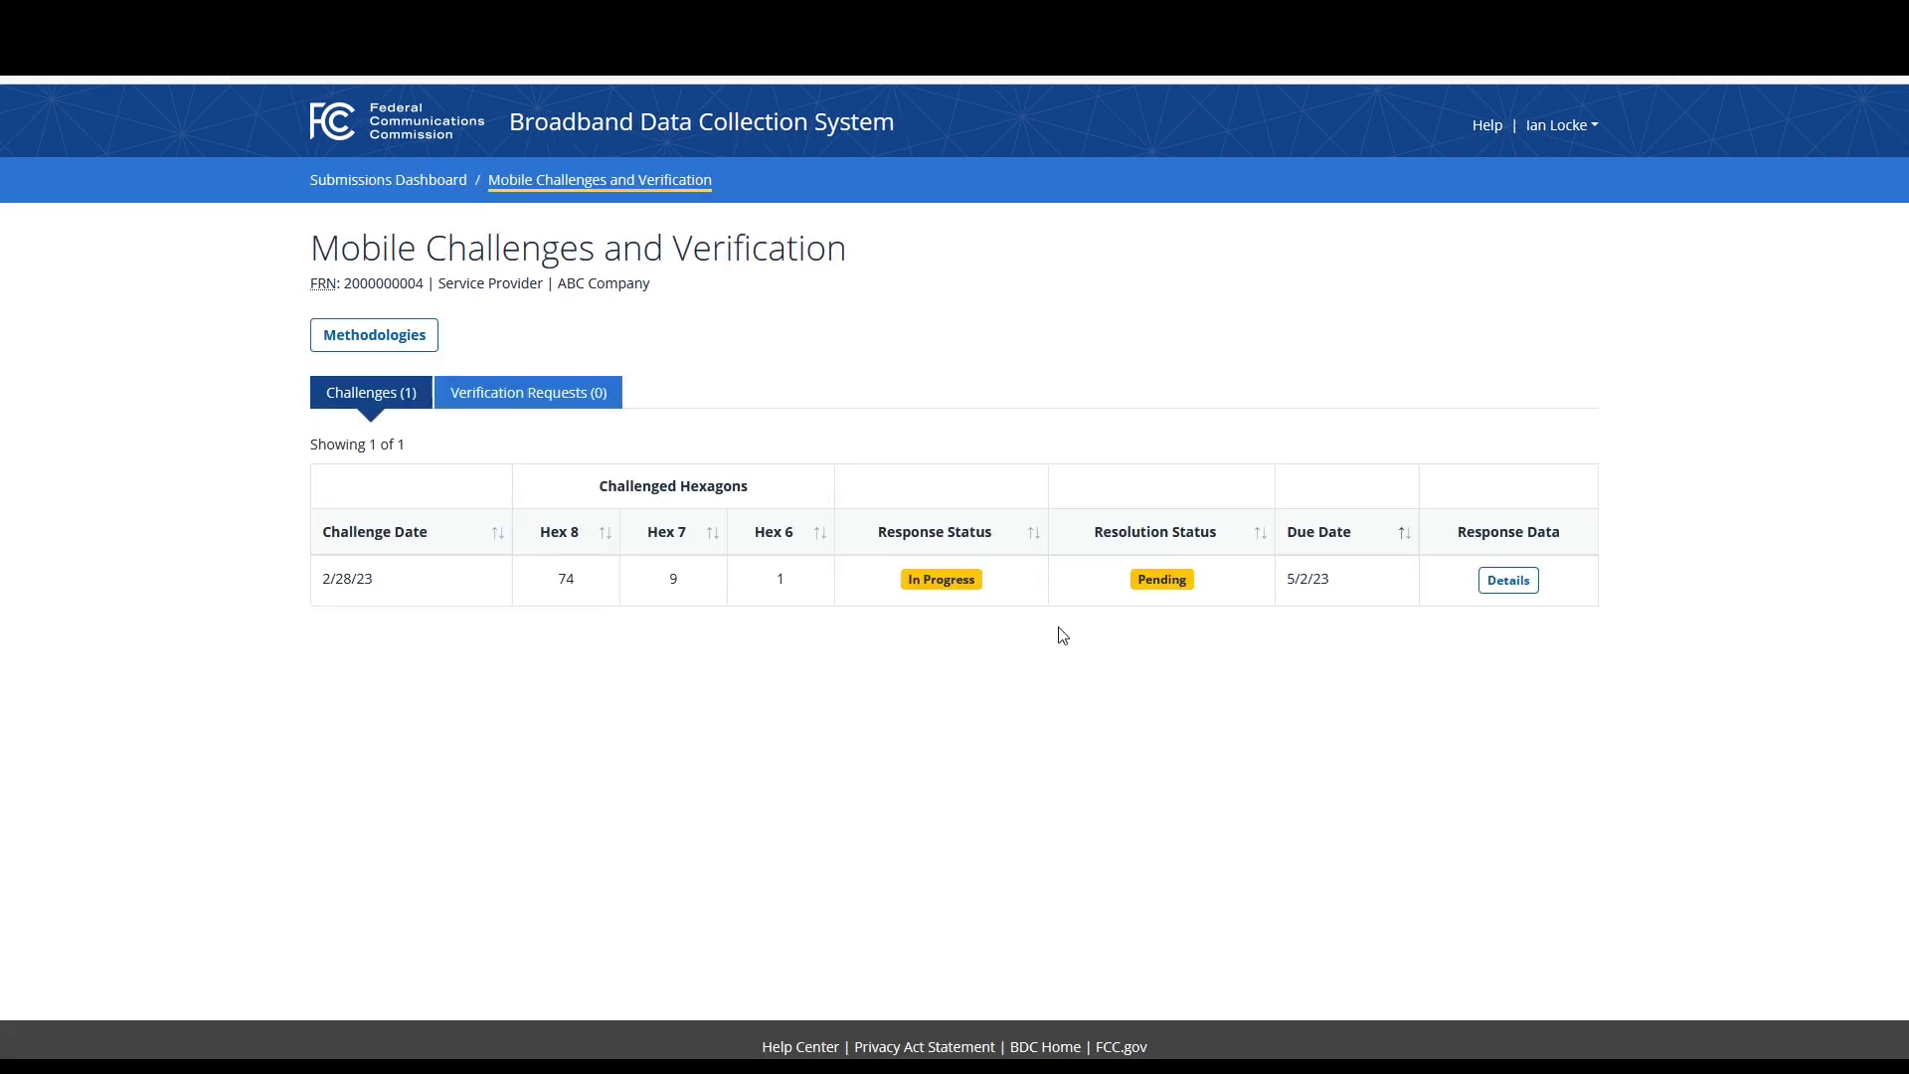
click(1524, 585)
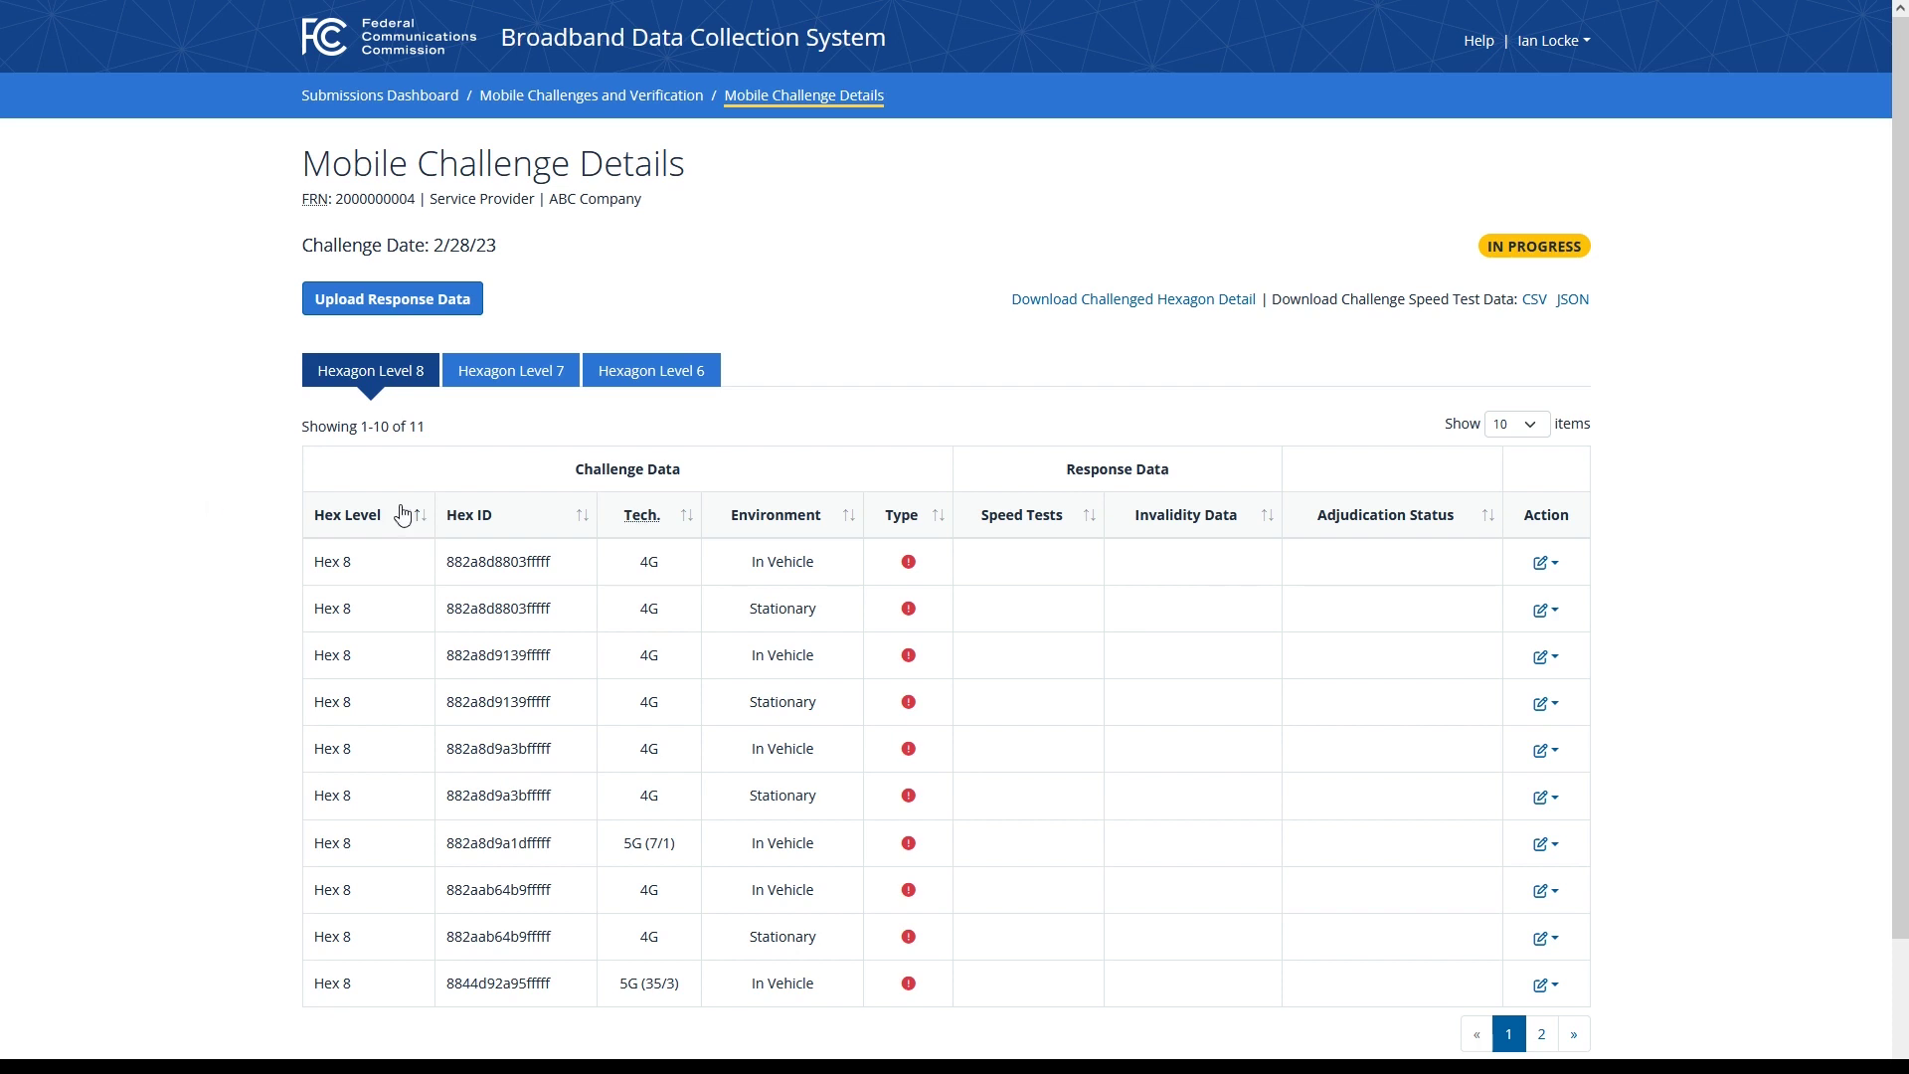
Step: Examine the challenge types of the Hexagon Level 8 entries and those of the Hexagon Level 7 entries
mouse_move(915, 564)
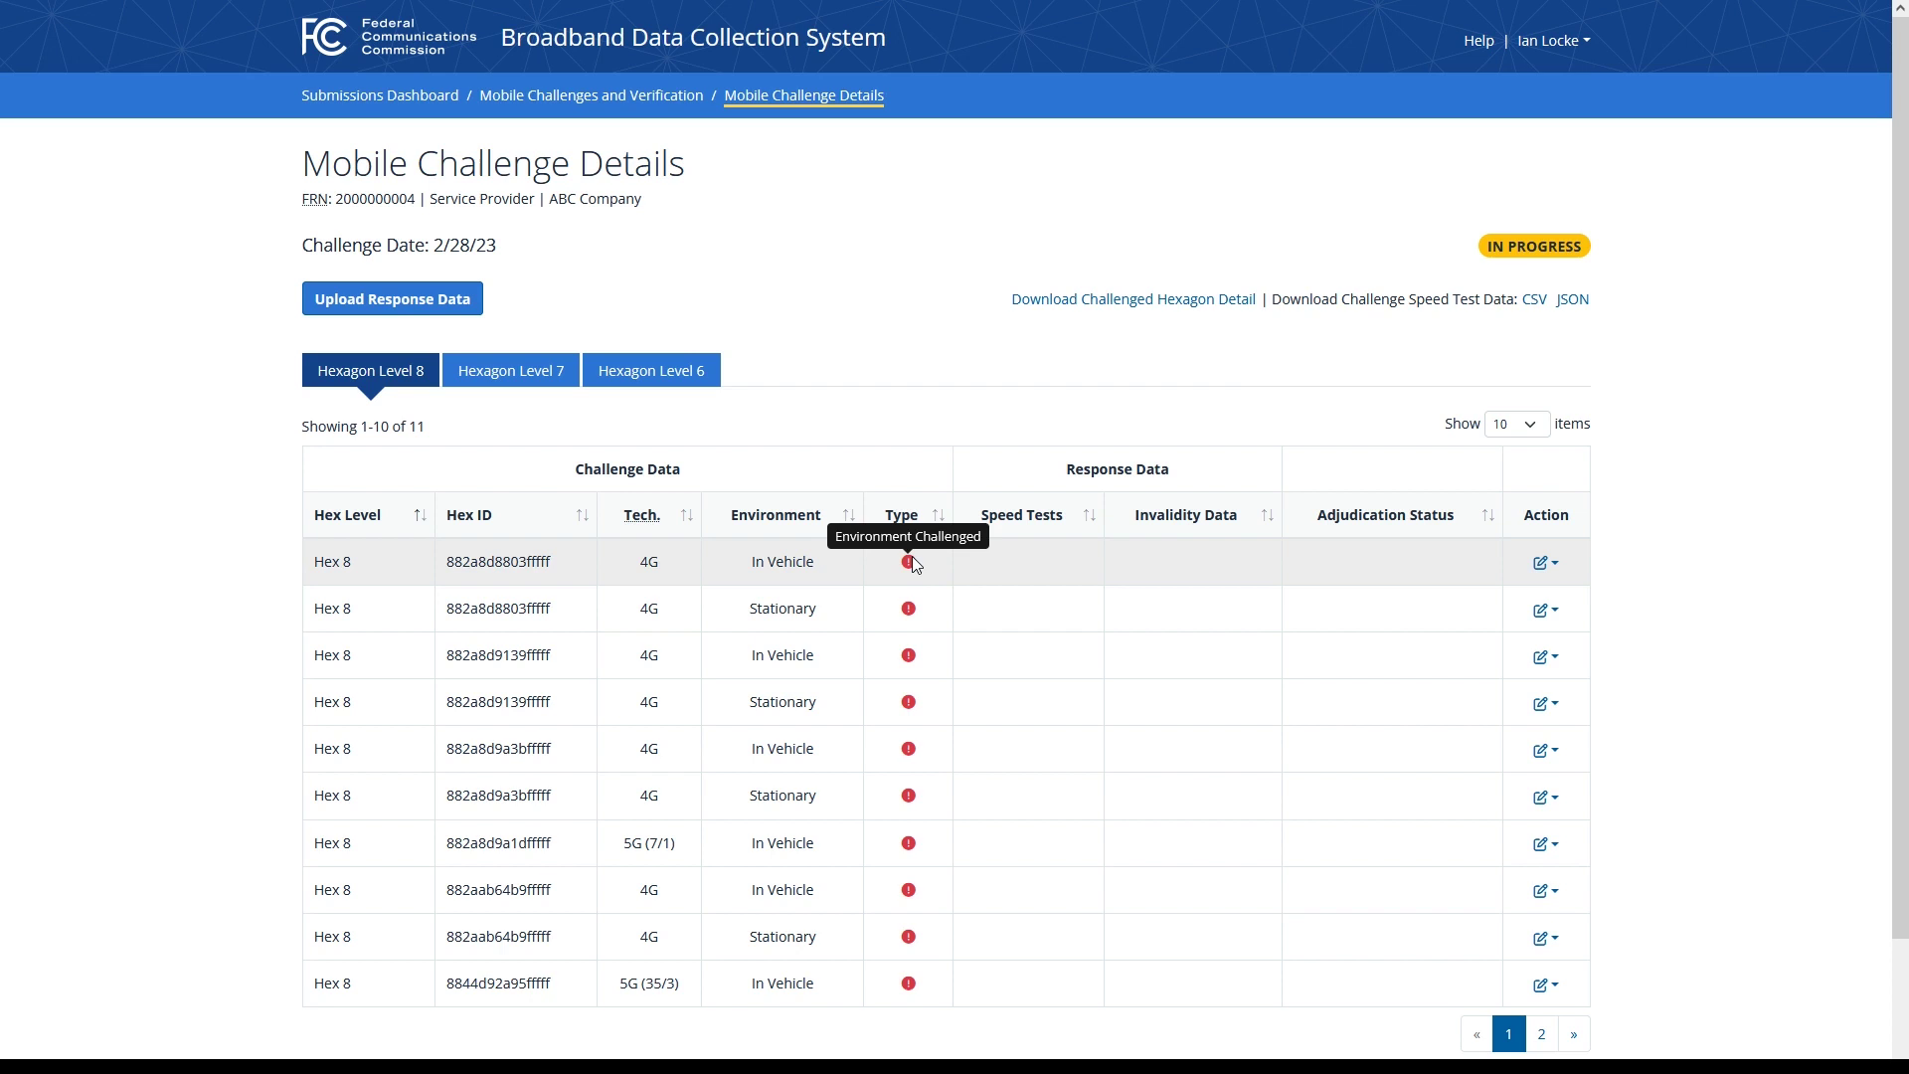
mouse_move(909, 614)
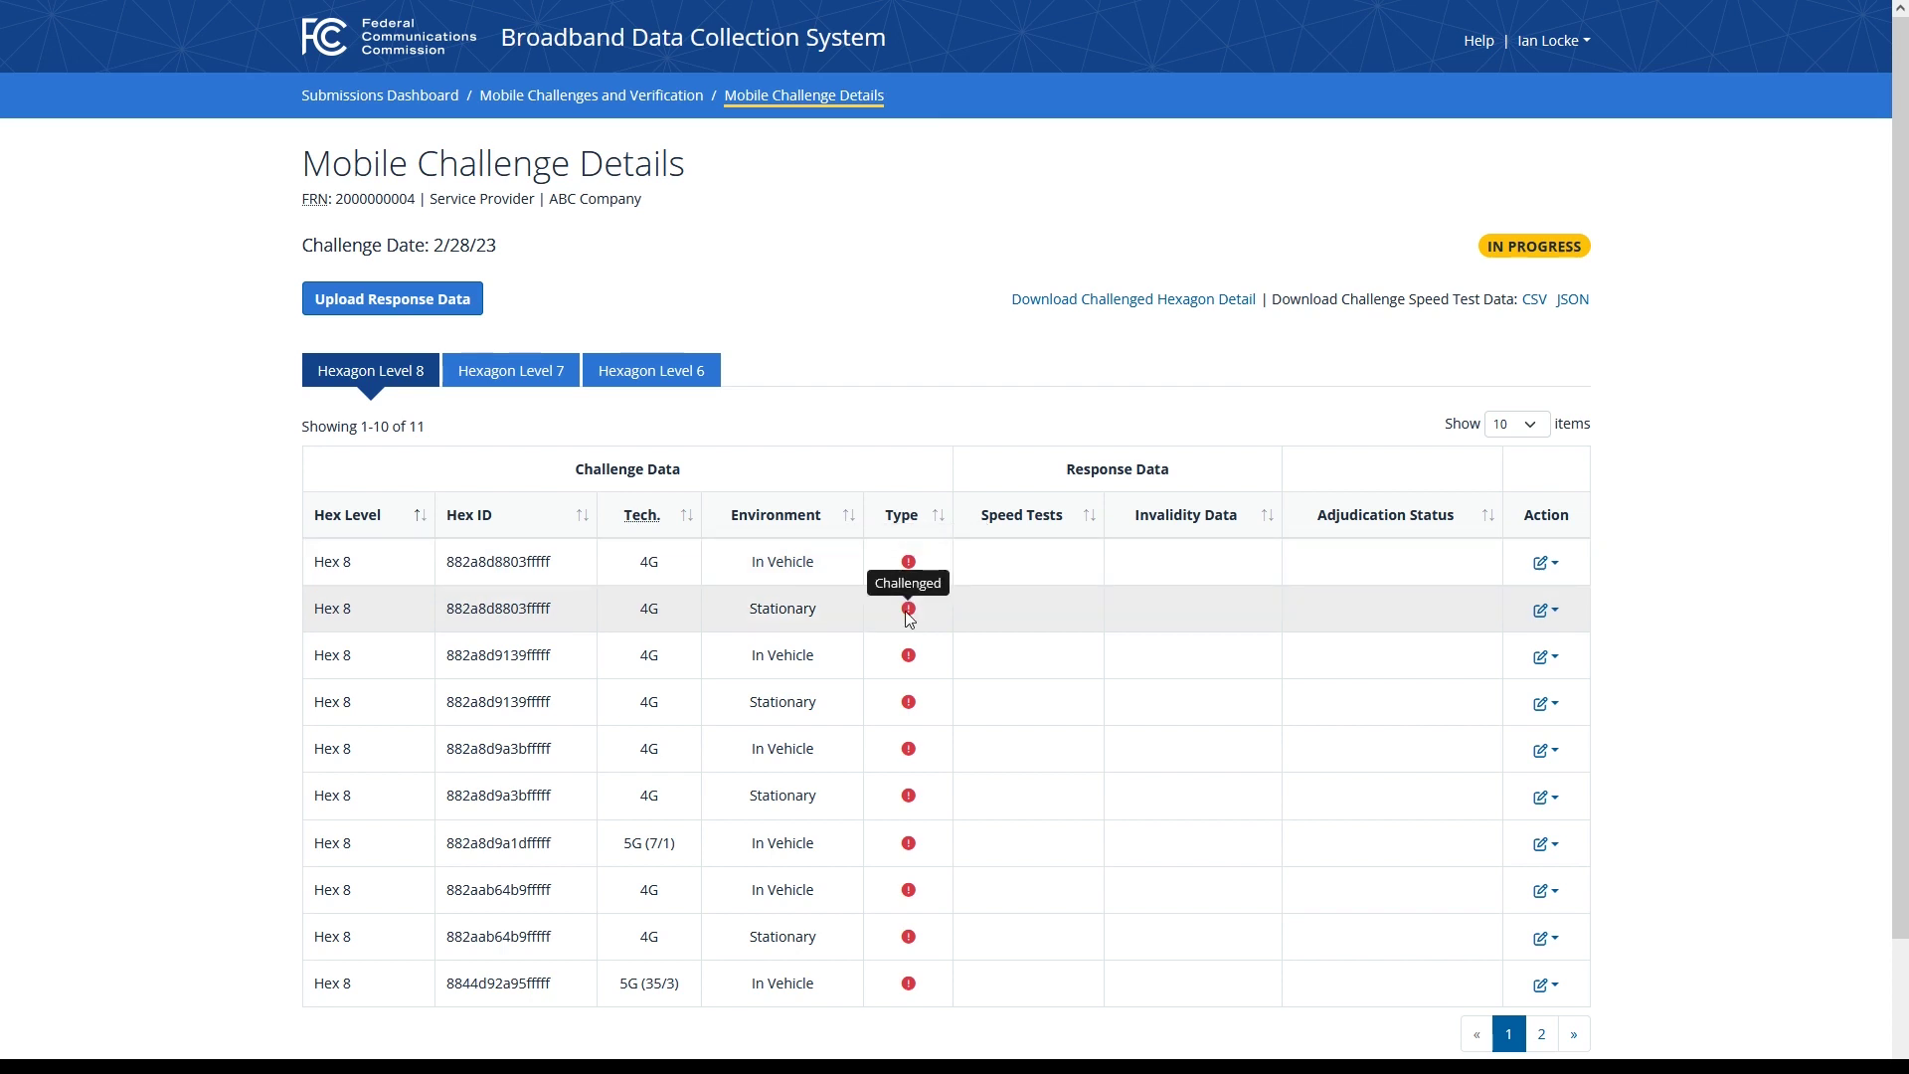
click(472, 374)
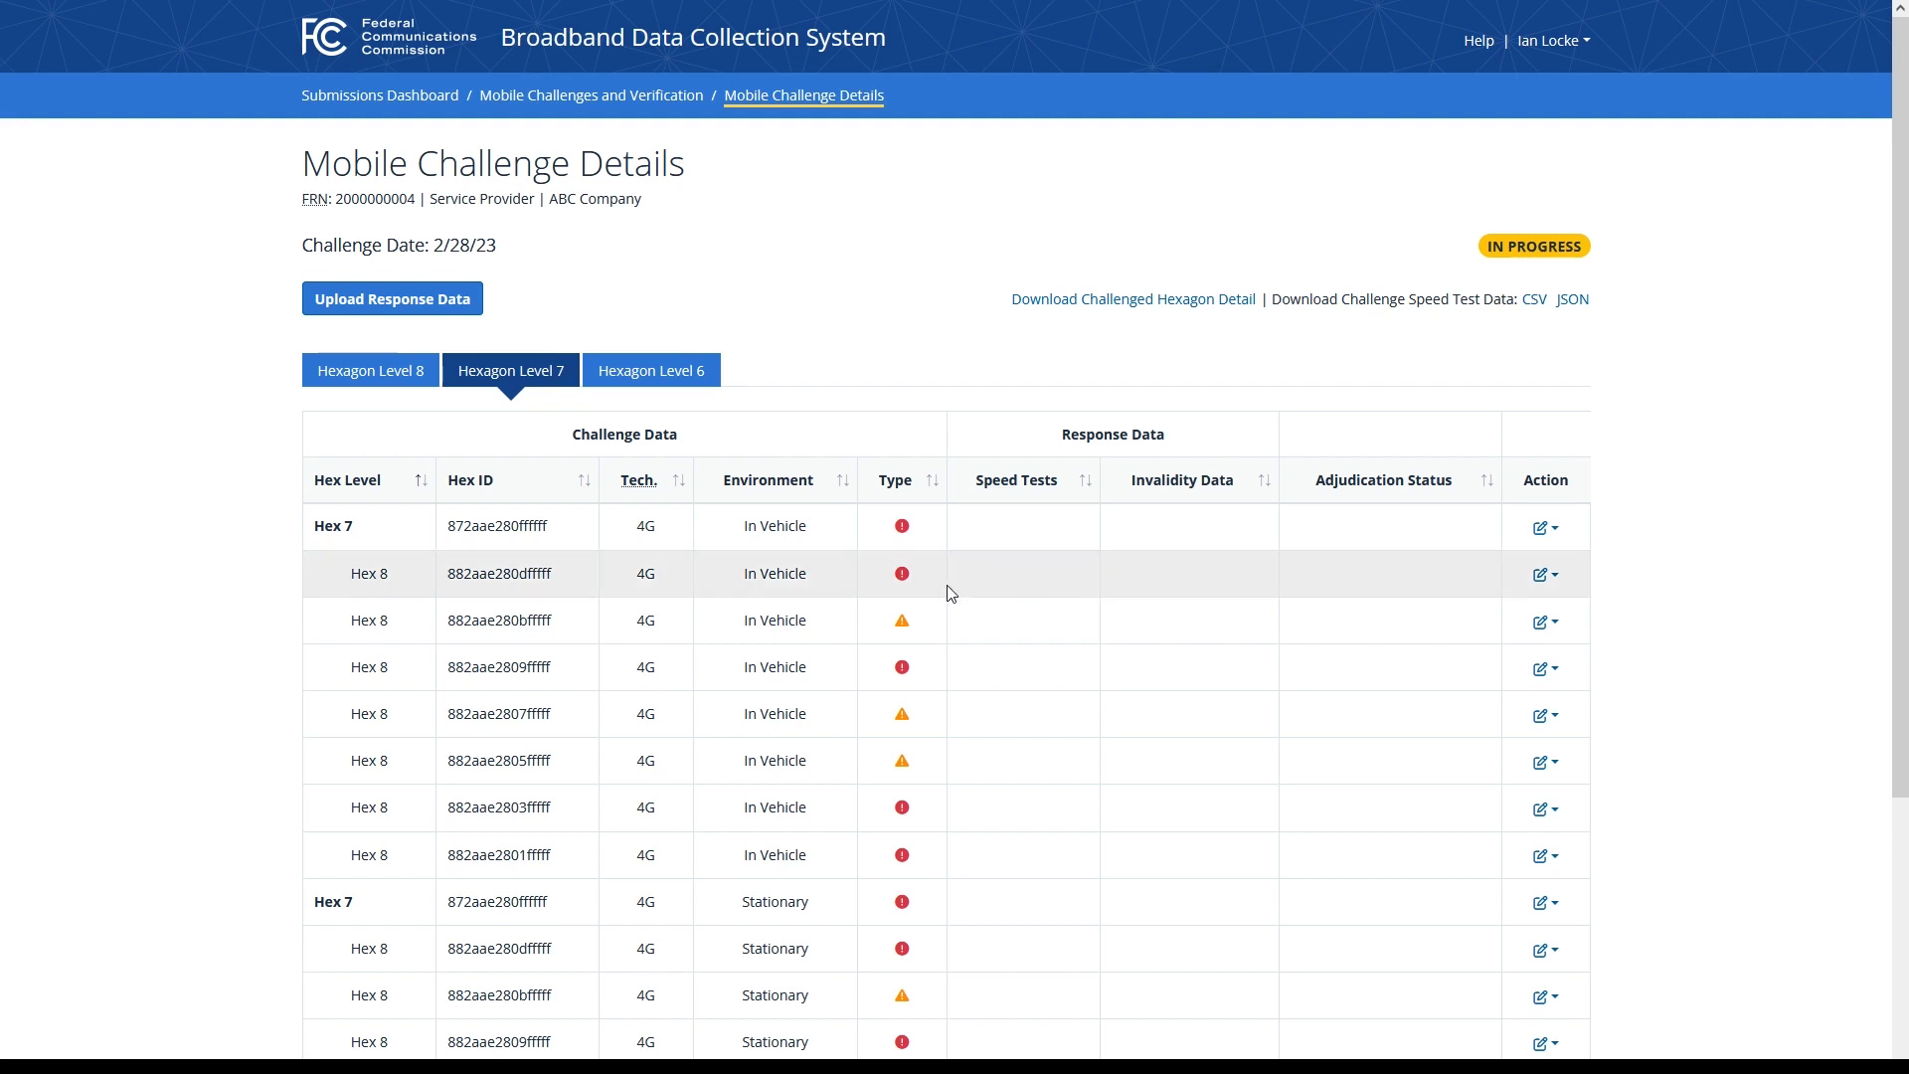
mouse_move(907, 627)
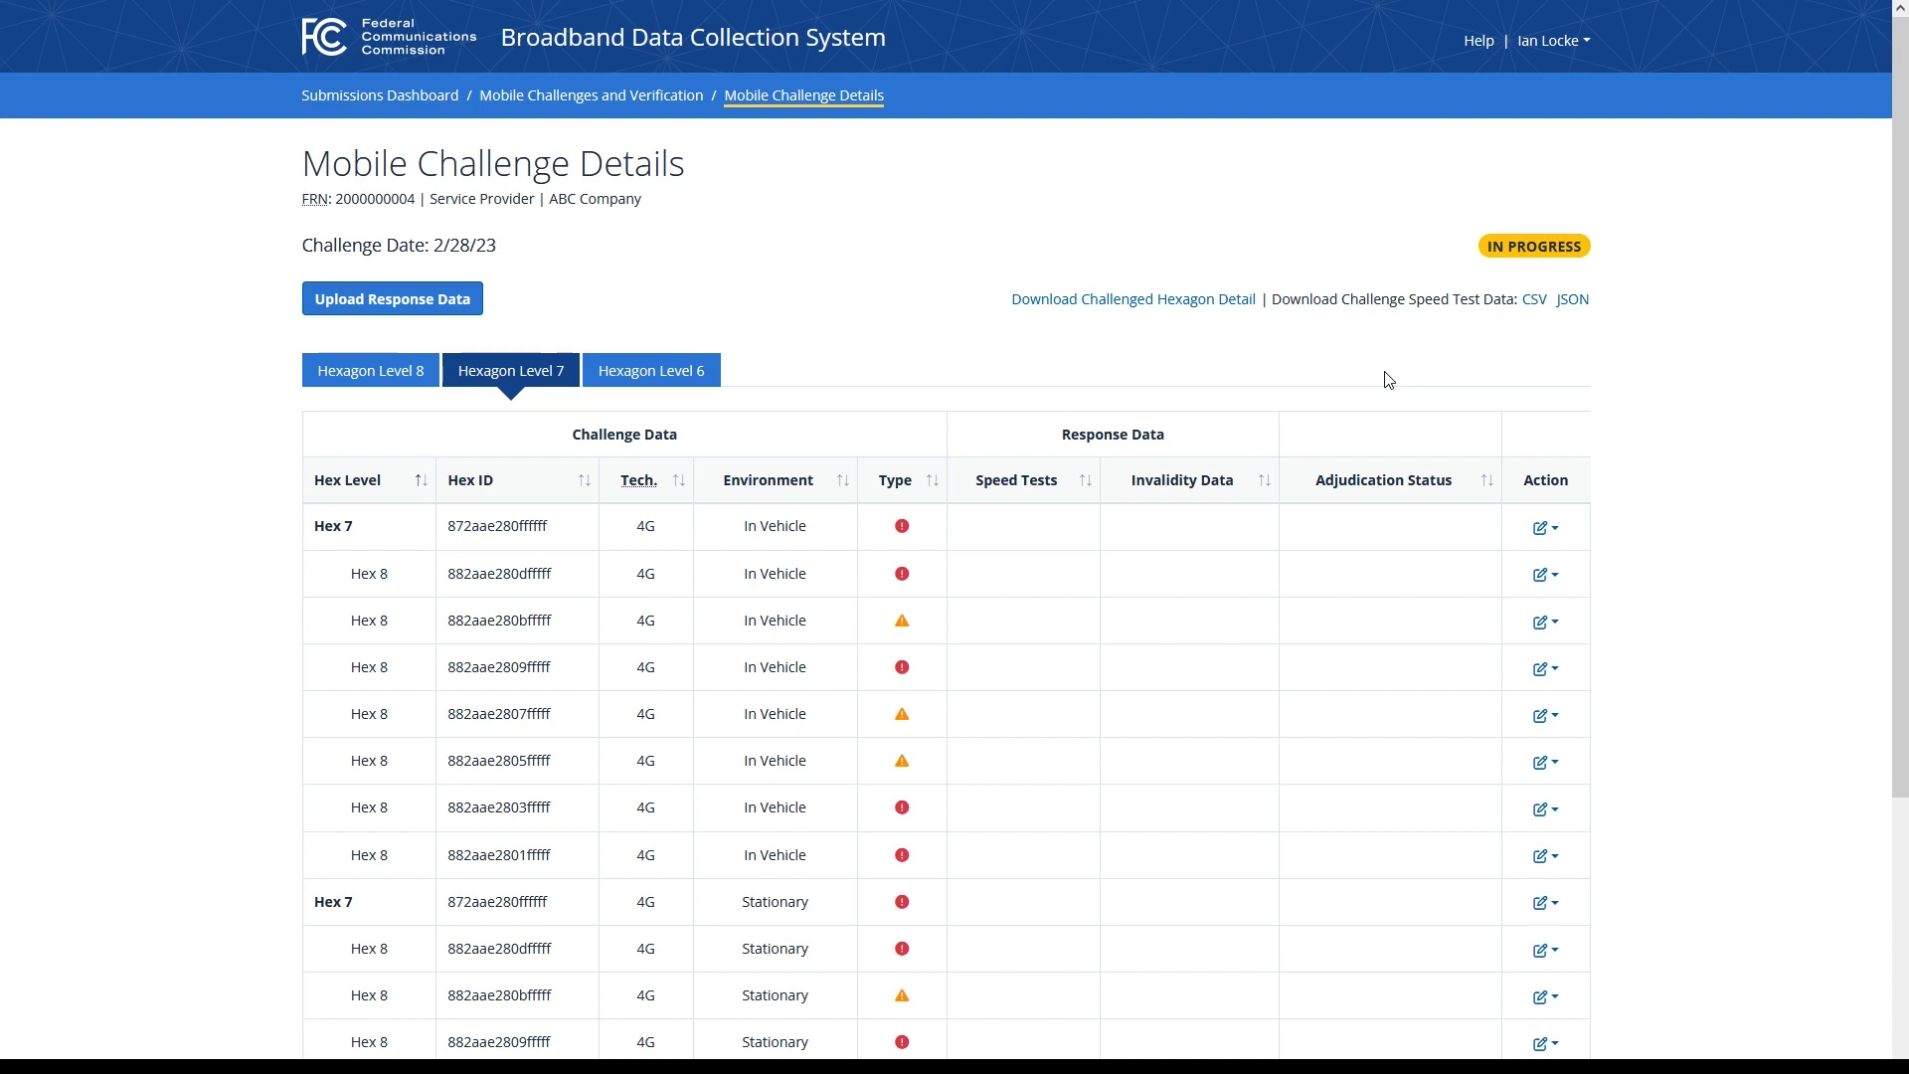
Step: Concede the 4G in-vehicle challenge for Hex 7 872aae280ffffff, auto-populating the certifying official's details and accepting the electronic signature statement
click(1541, 530)
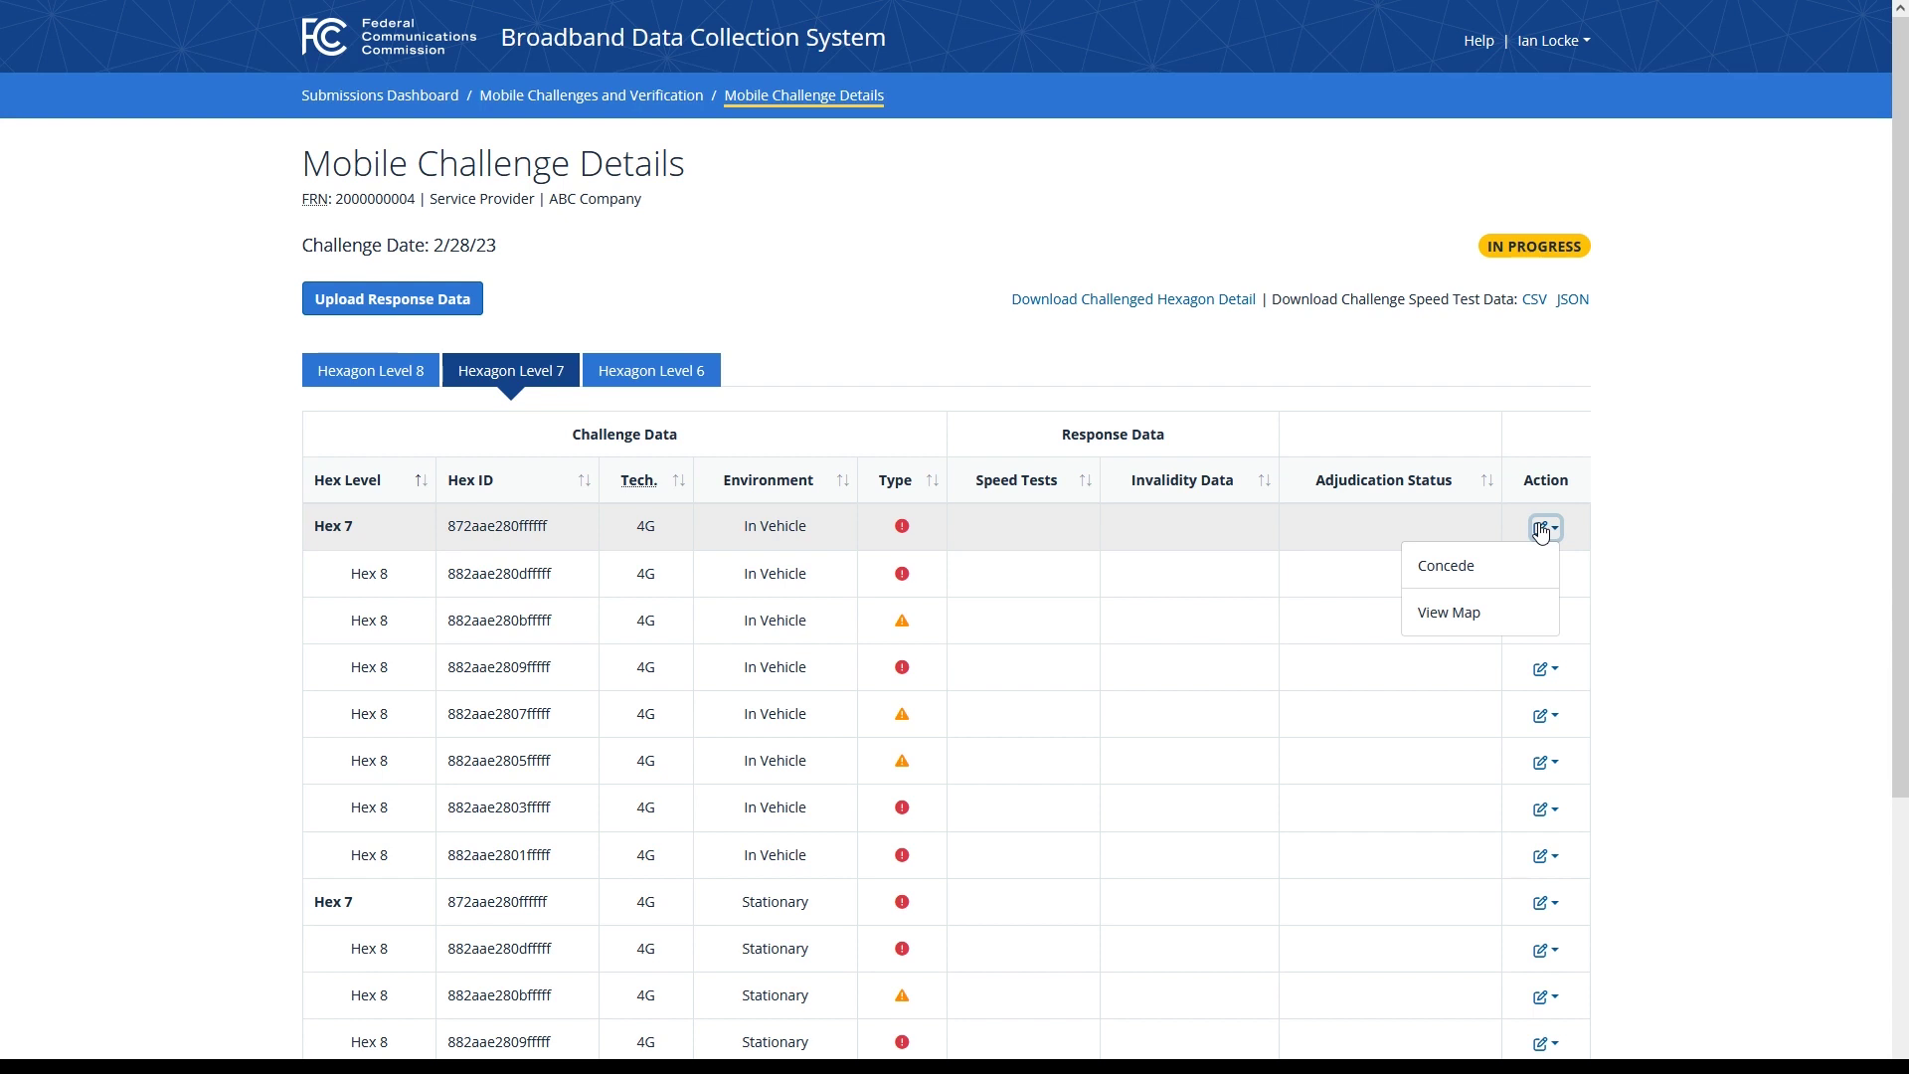
click(1531, 559)
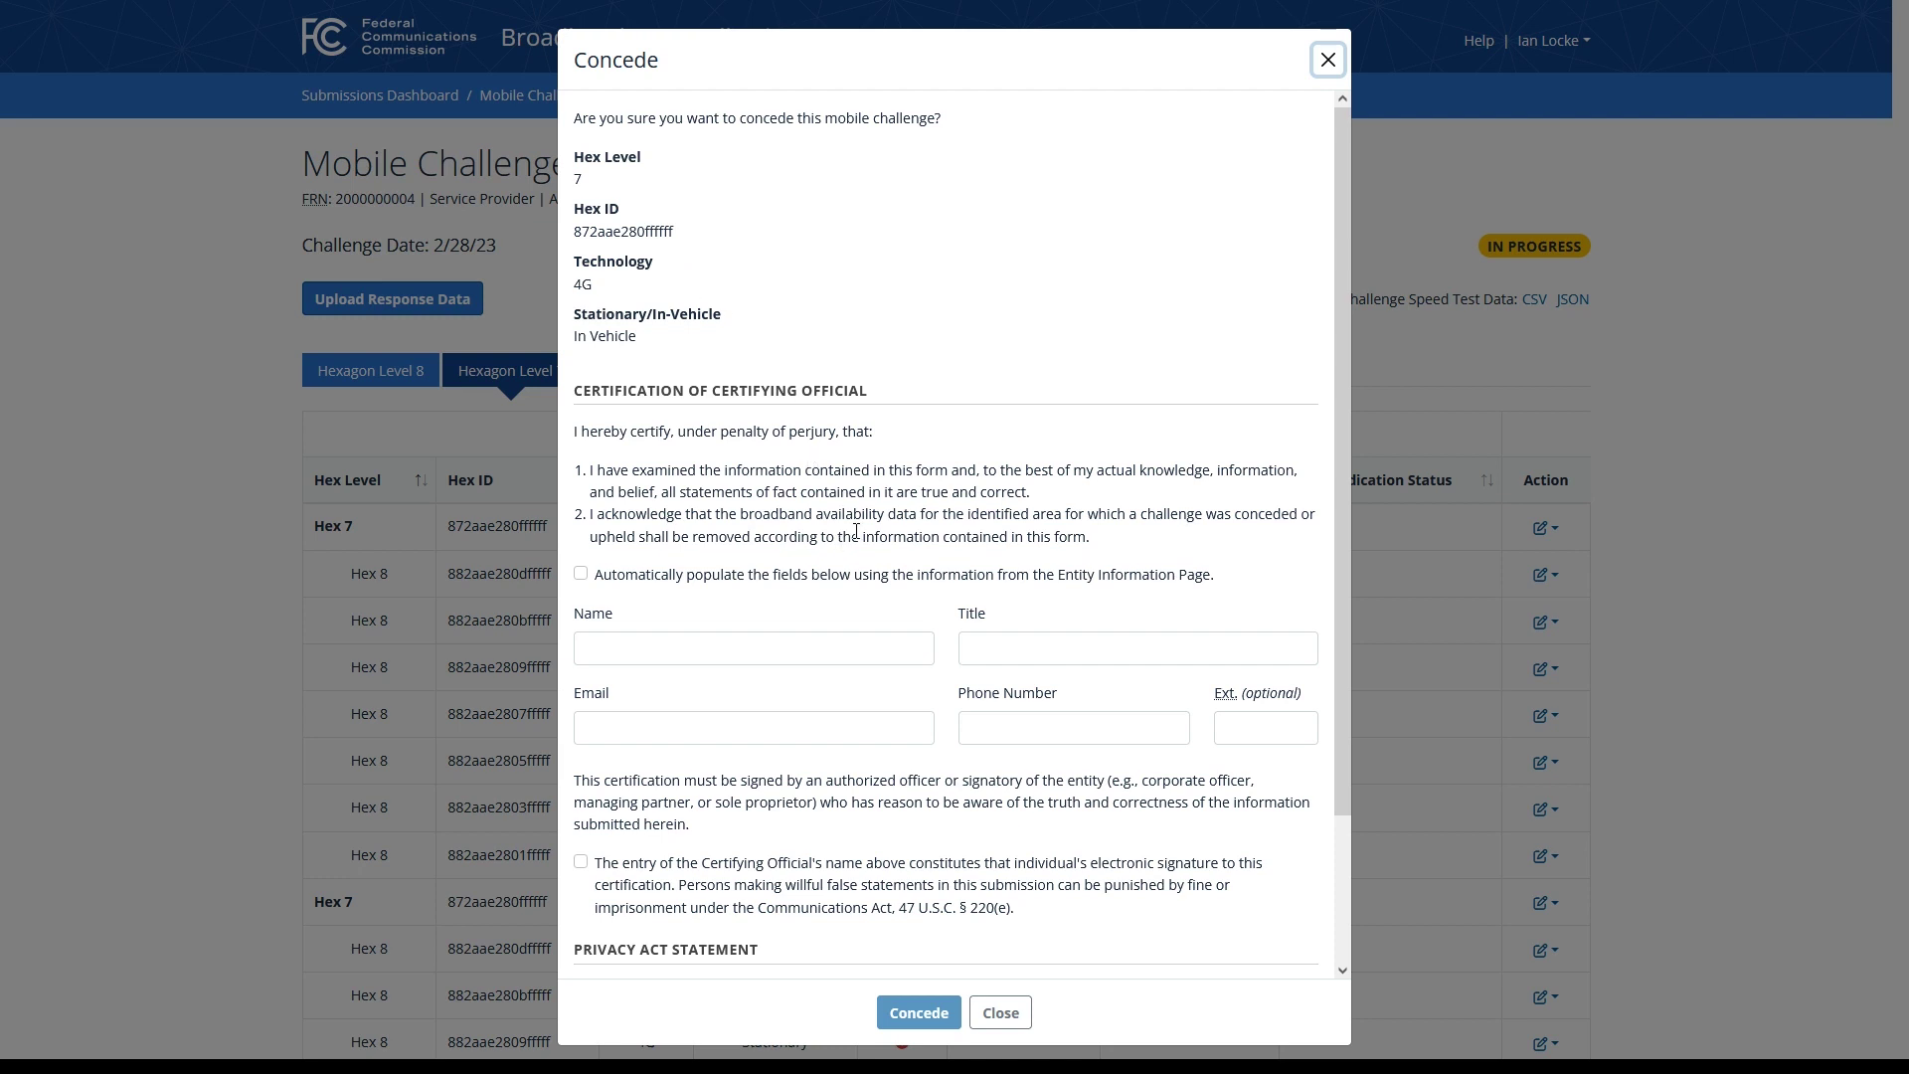
click(661, 575)
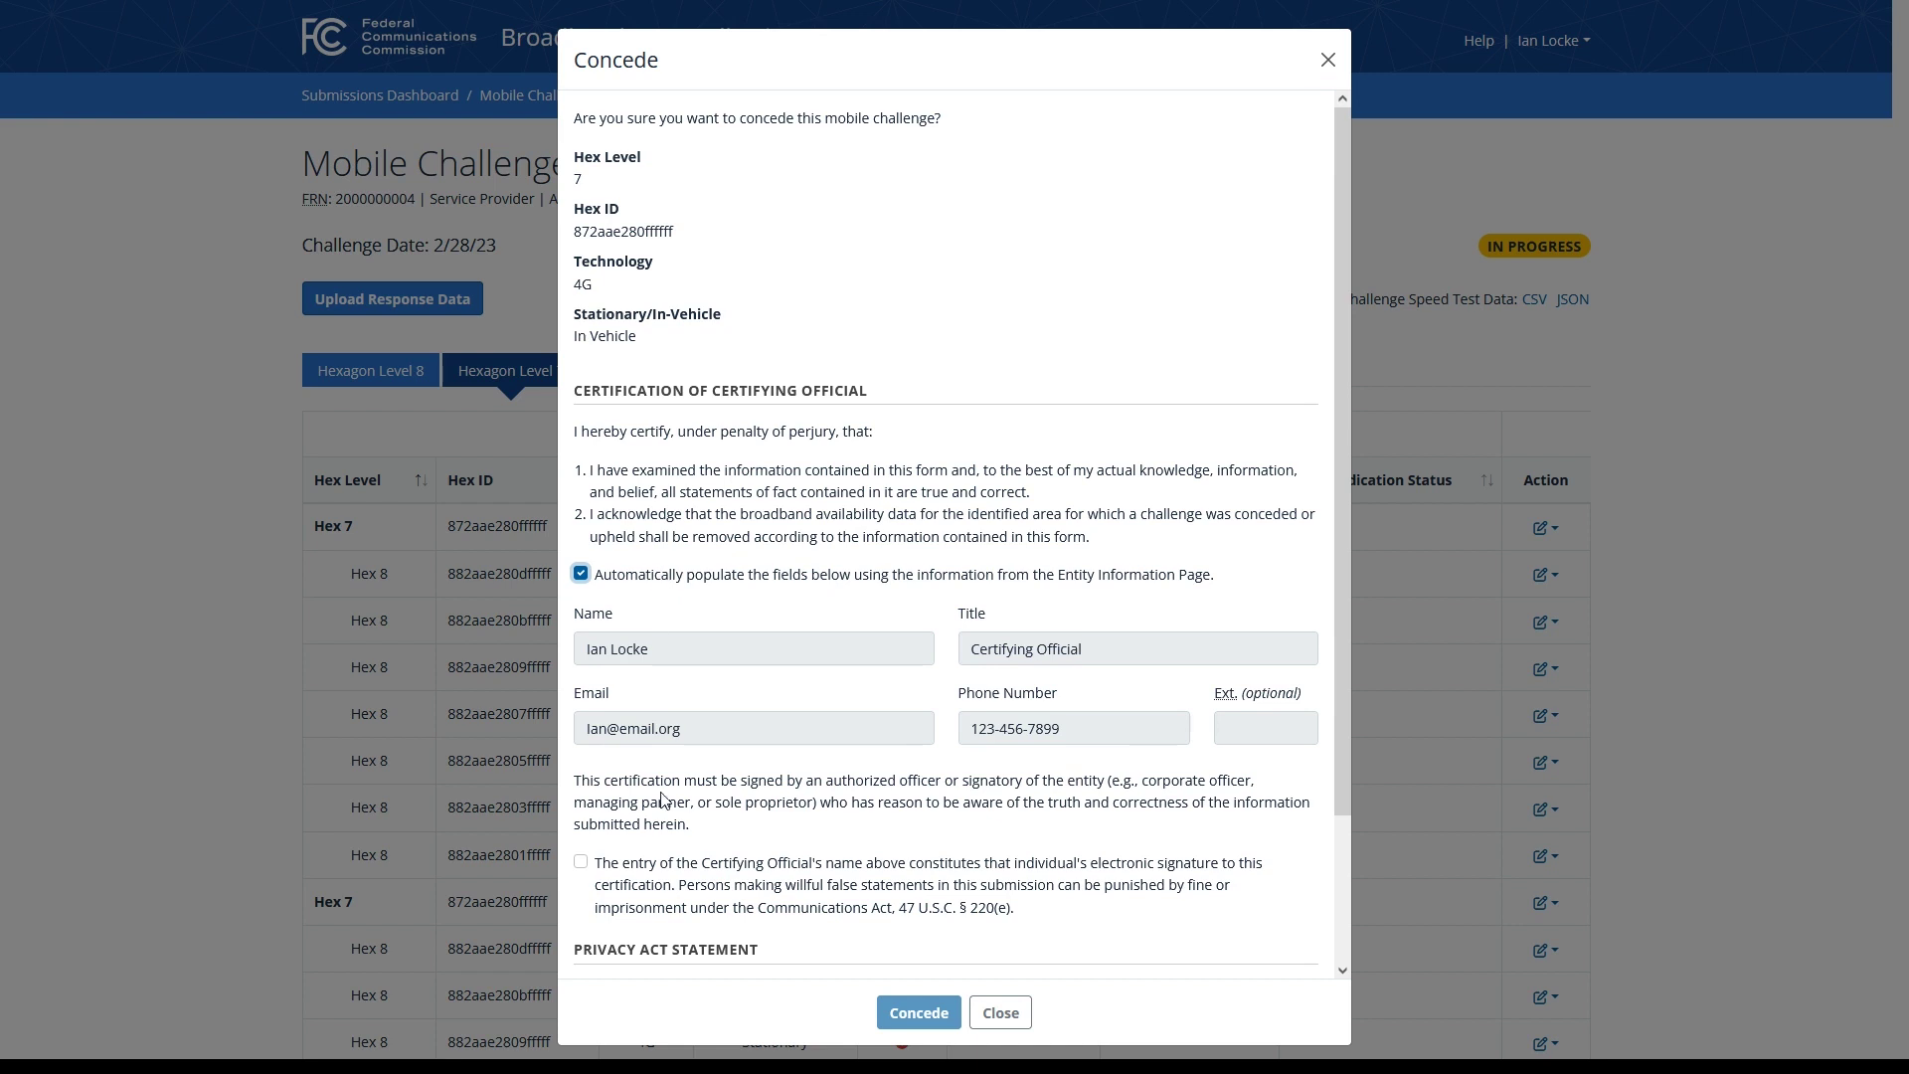
click(662, 873)
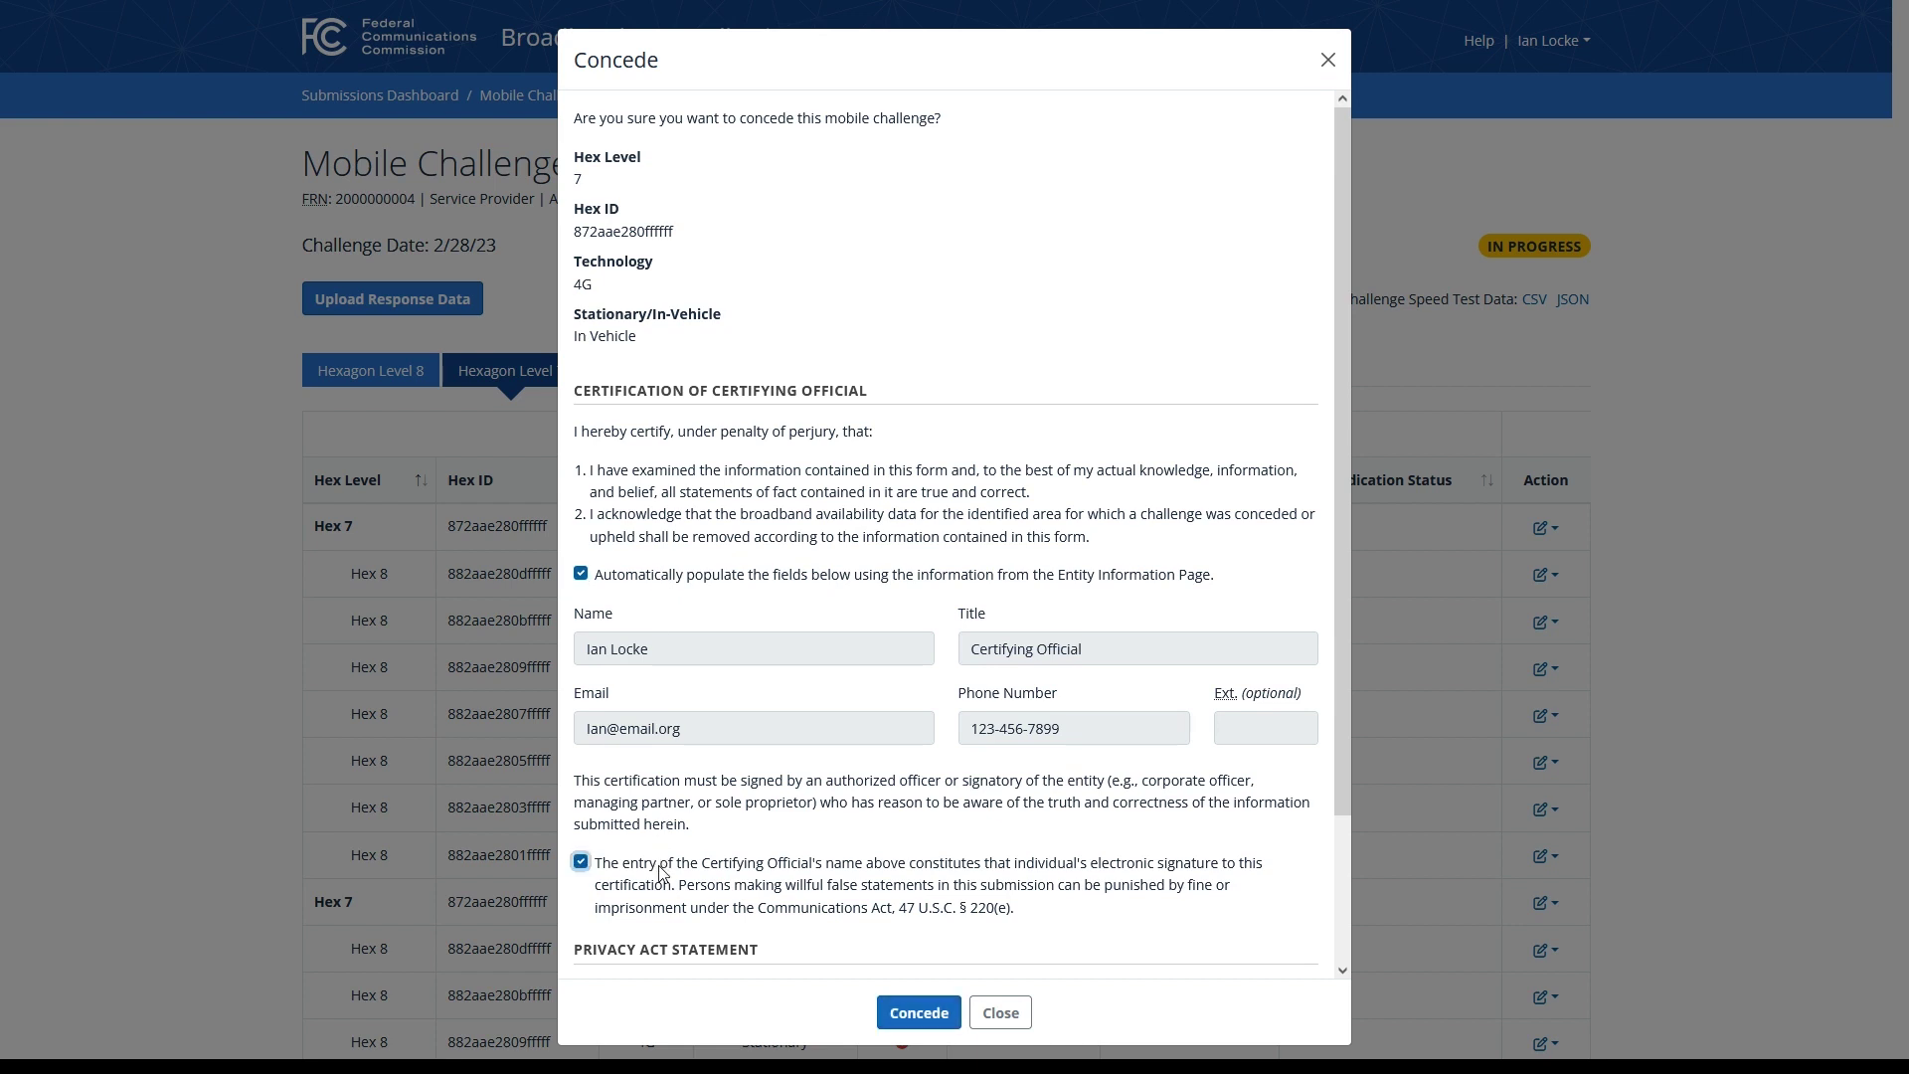
scroll(825, 746, down, 2)
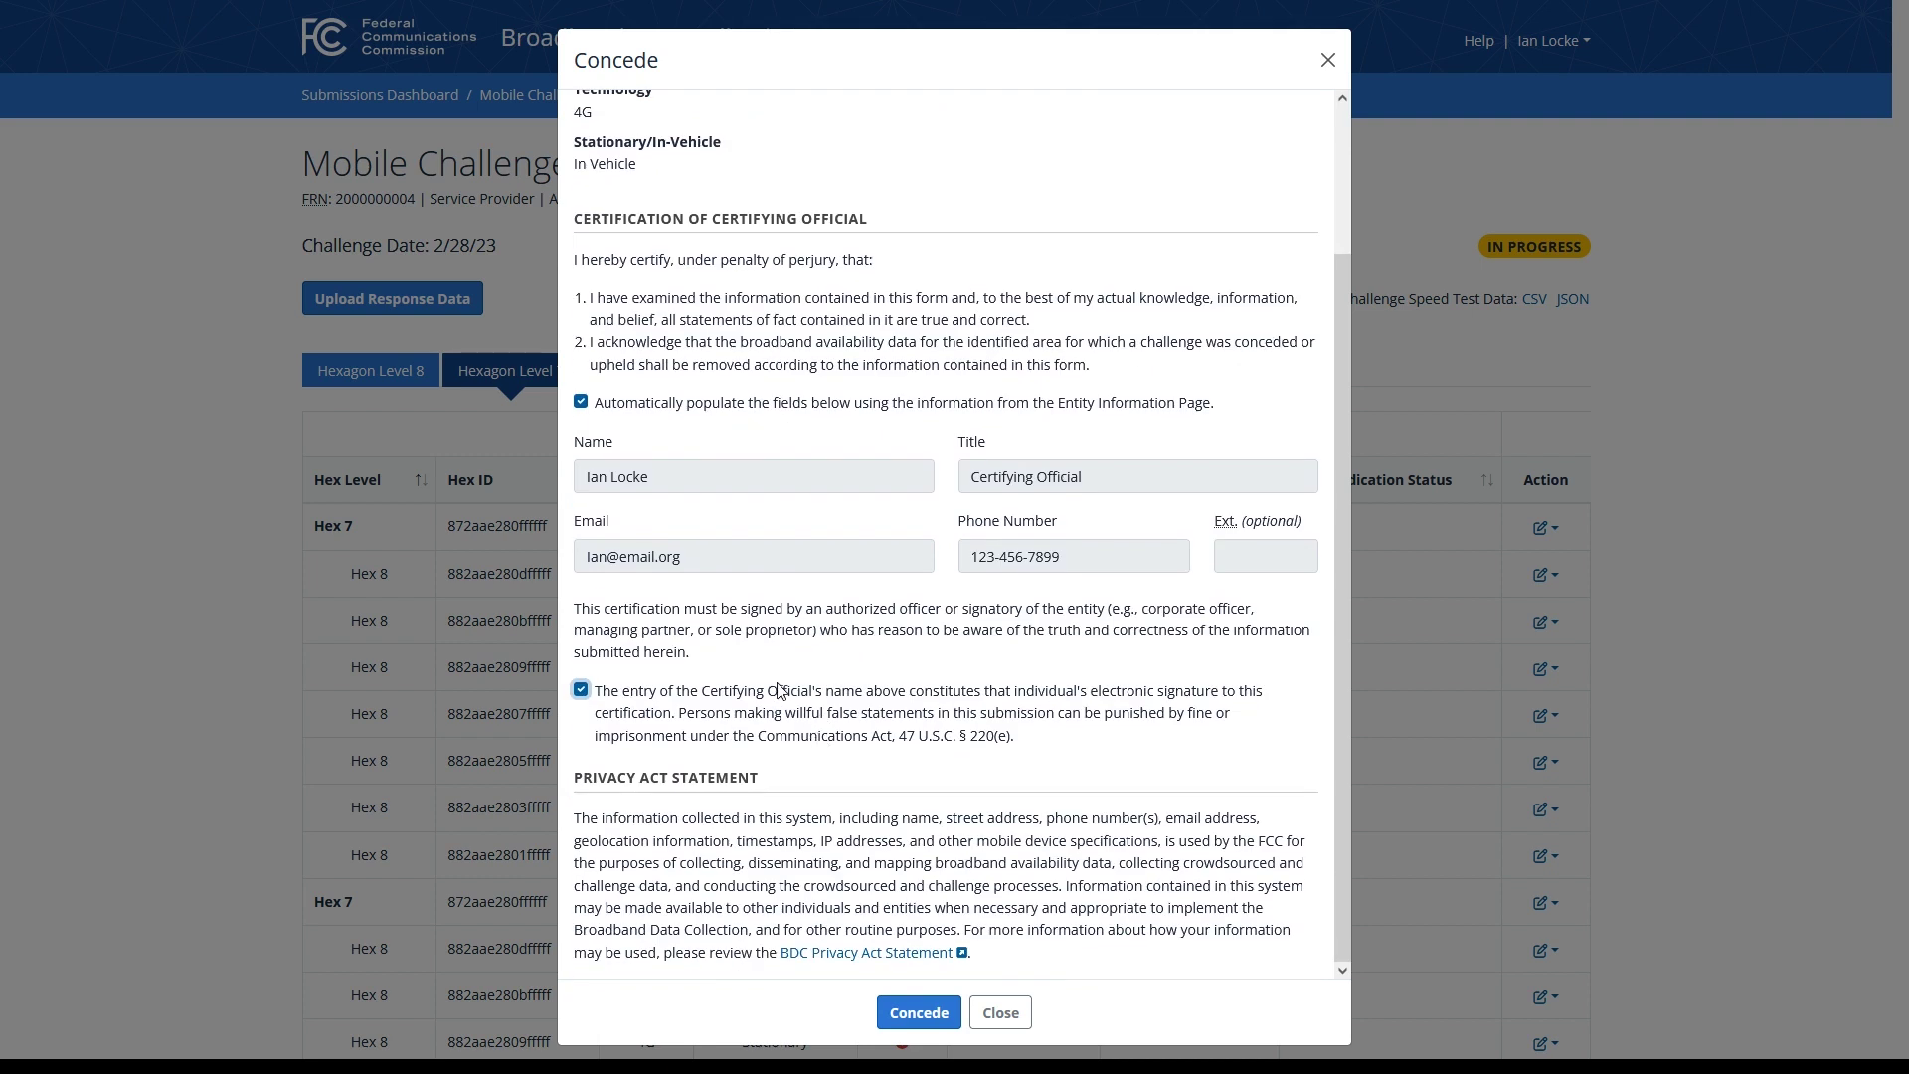
click(906, 1019)
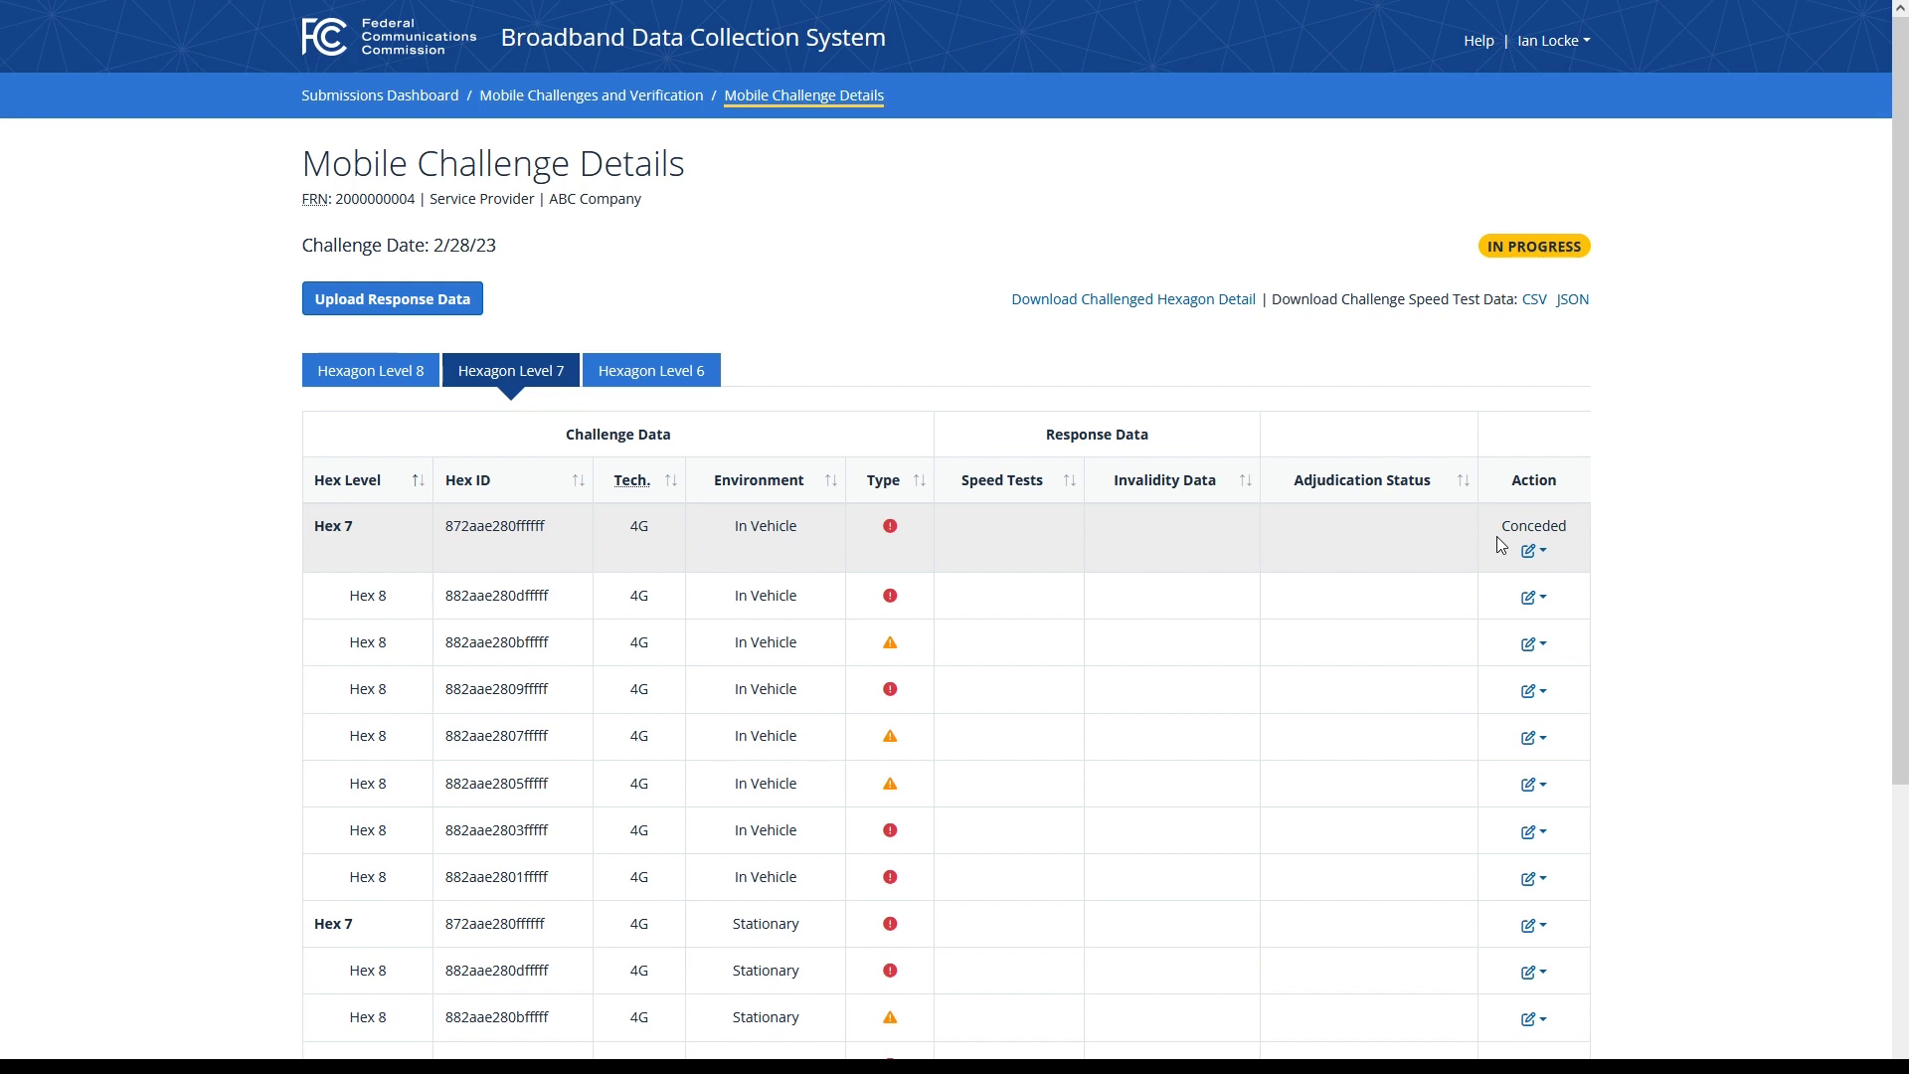
Step: Review the certification details of the conceded Hex 7 challenge and close them
click(1535, 555)
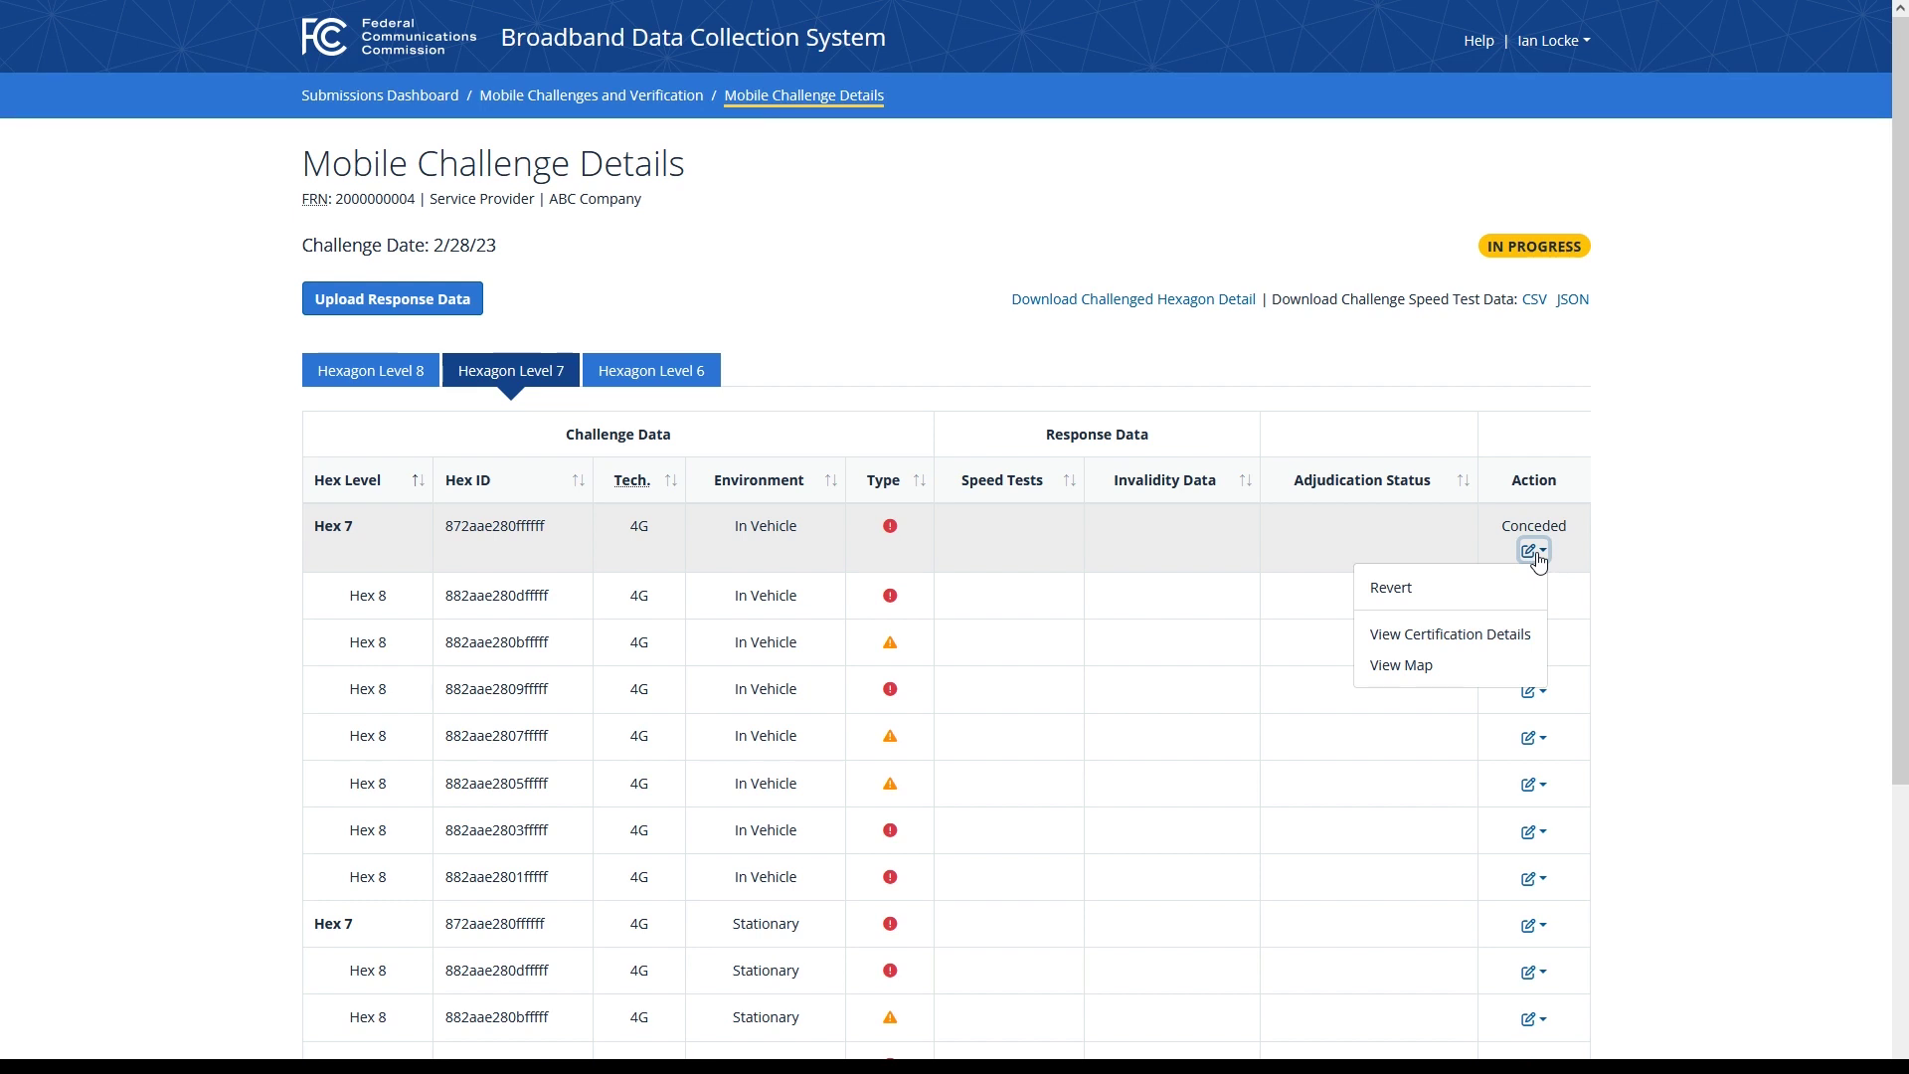
click(1501, 632)
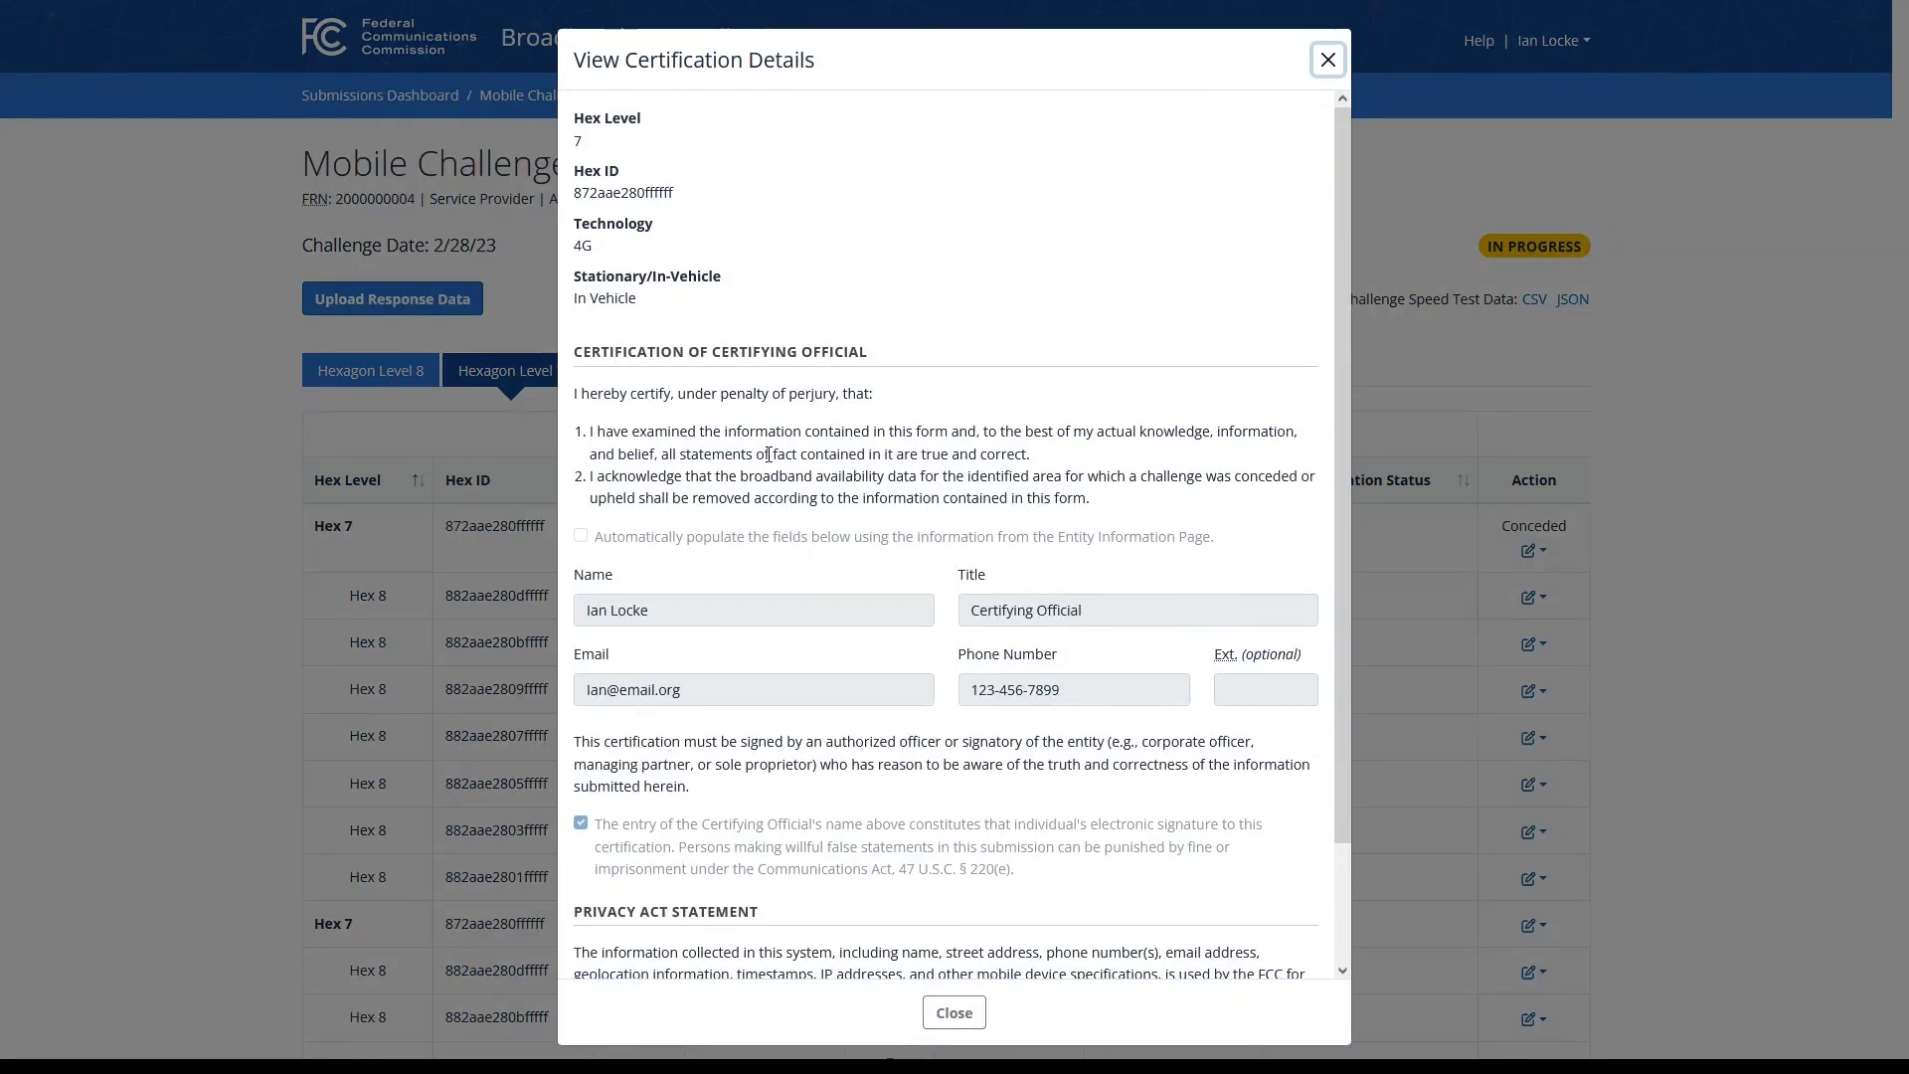
click(954, 1012)
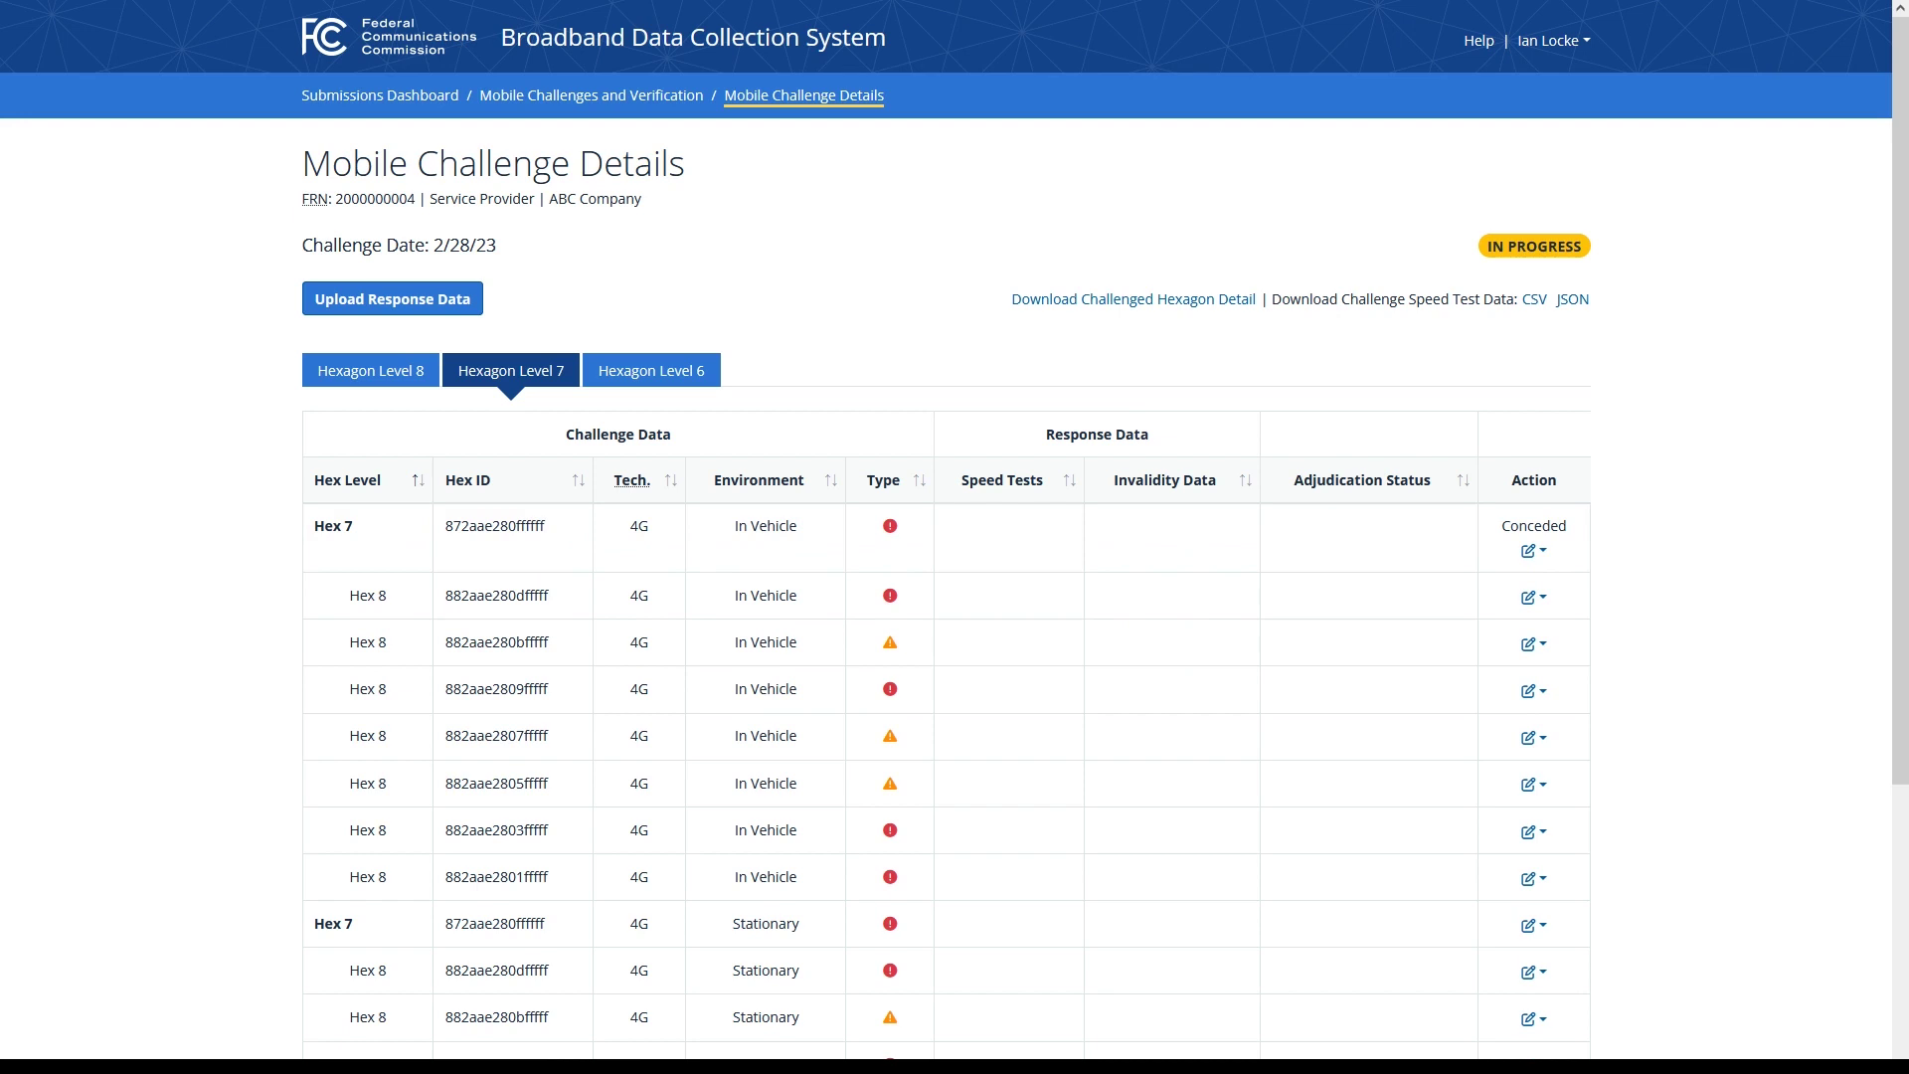
Step: View the conceded Hex 7 on the review map and hide hexagon levels 6, 7 and 8 to examine the speed test points
click(1534, 550)
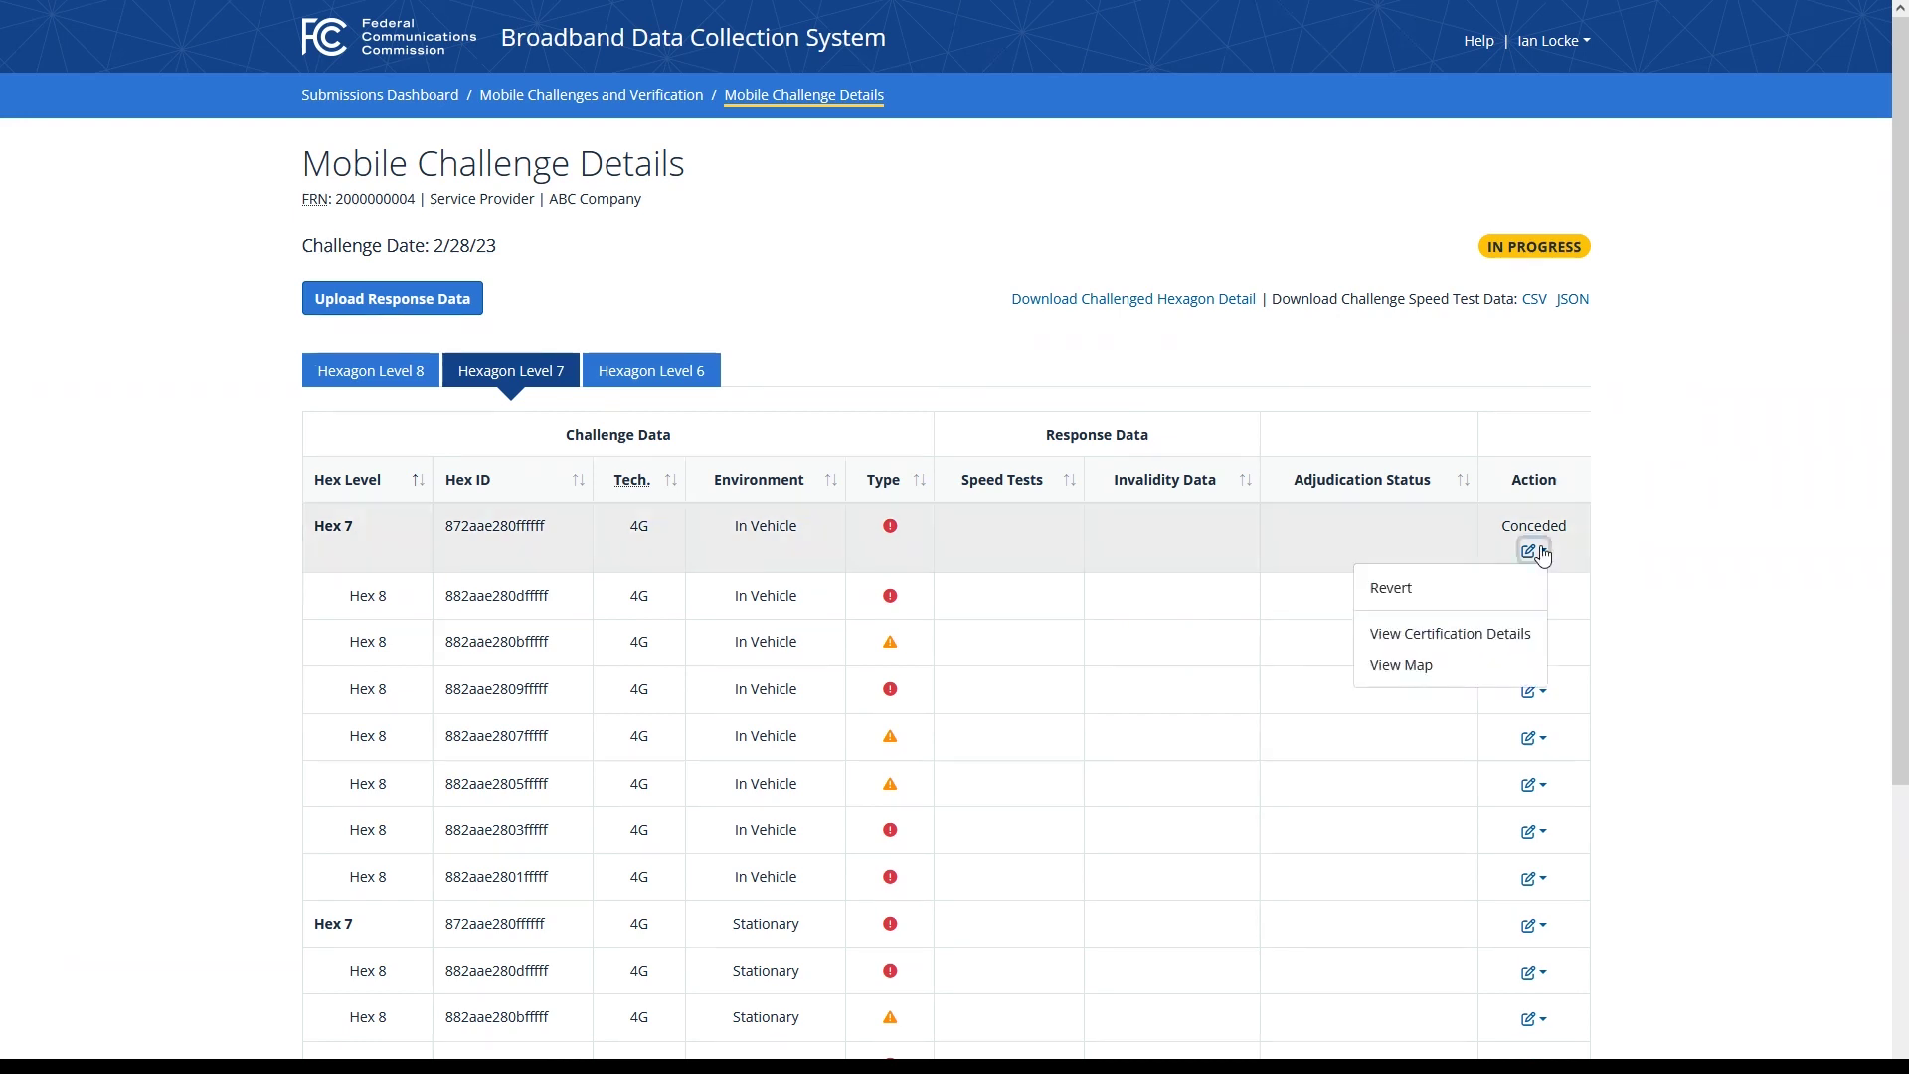
click(1467, 667)
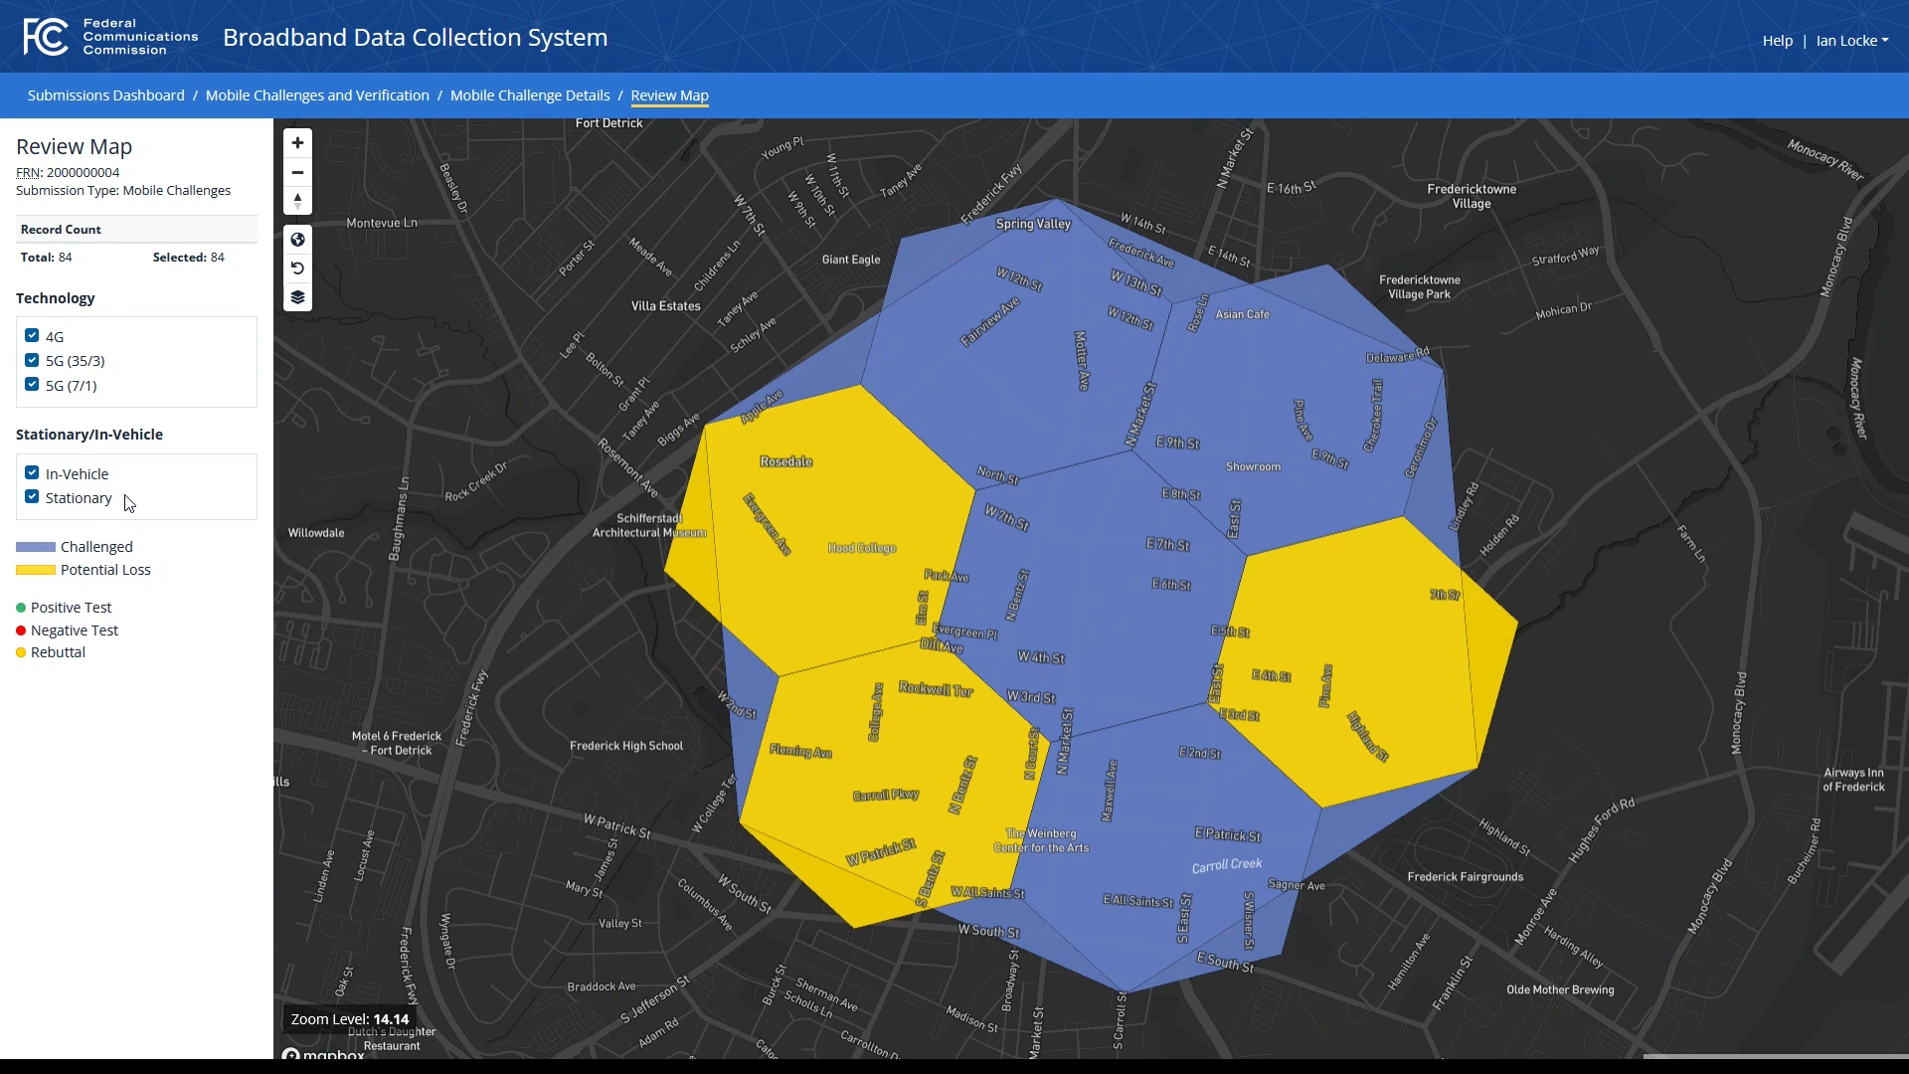
click(301, 308)
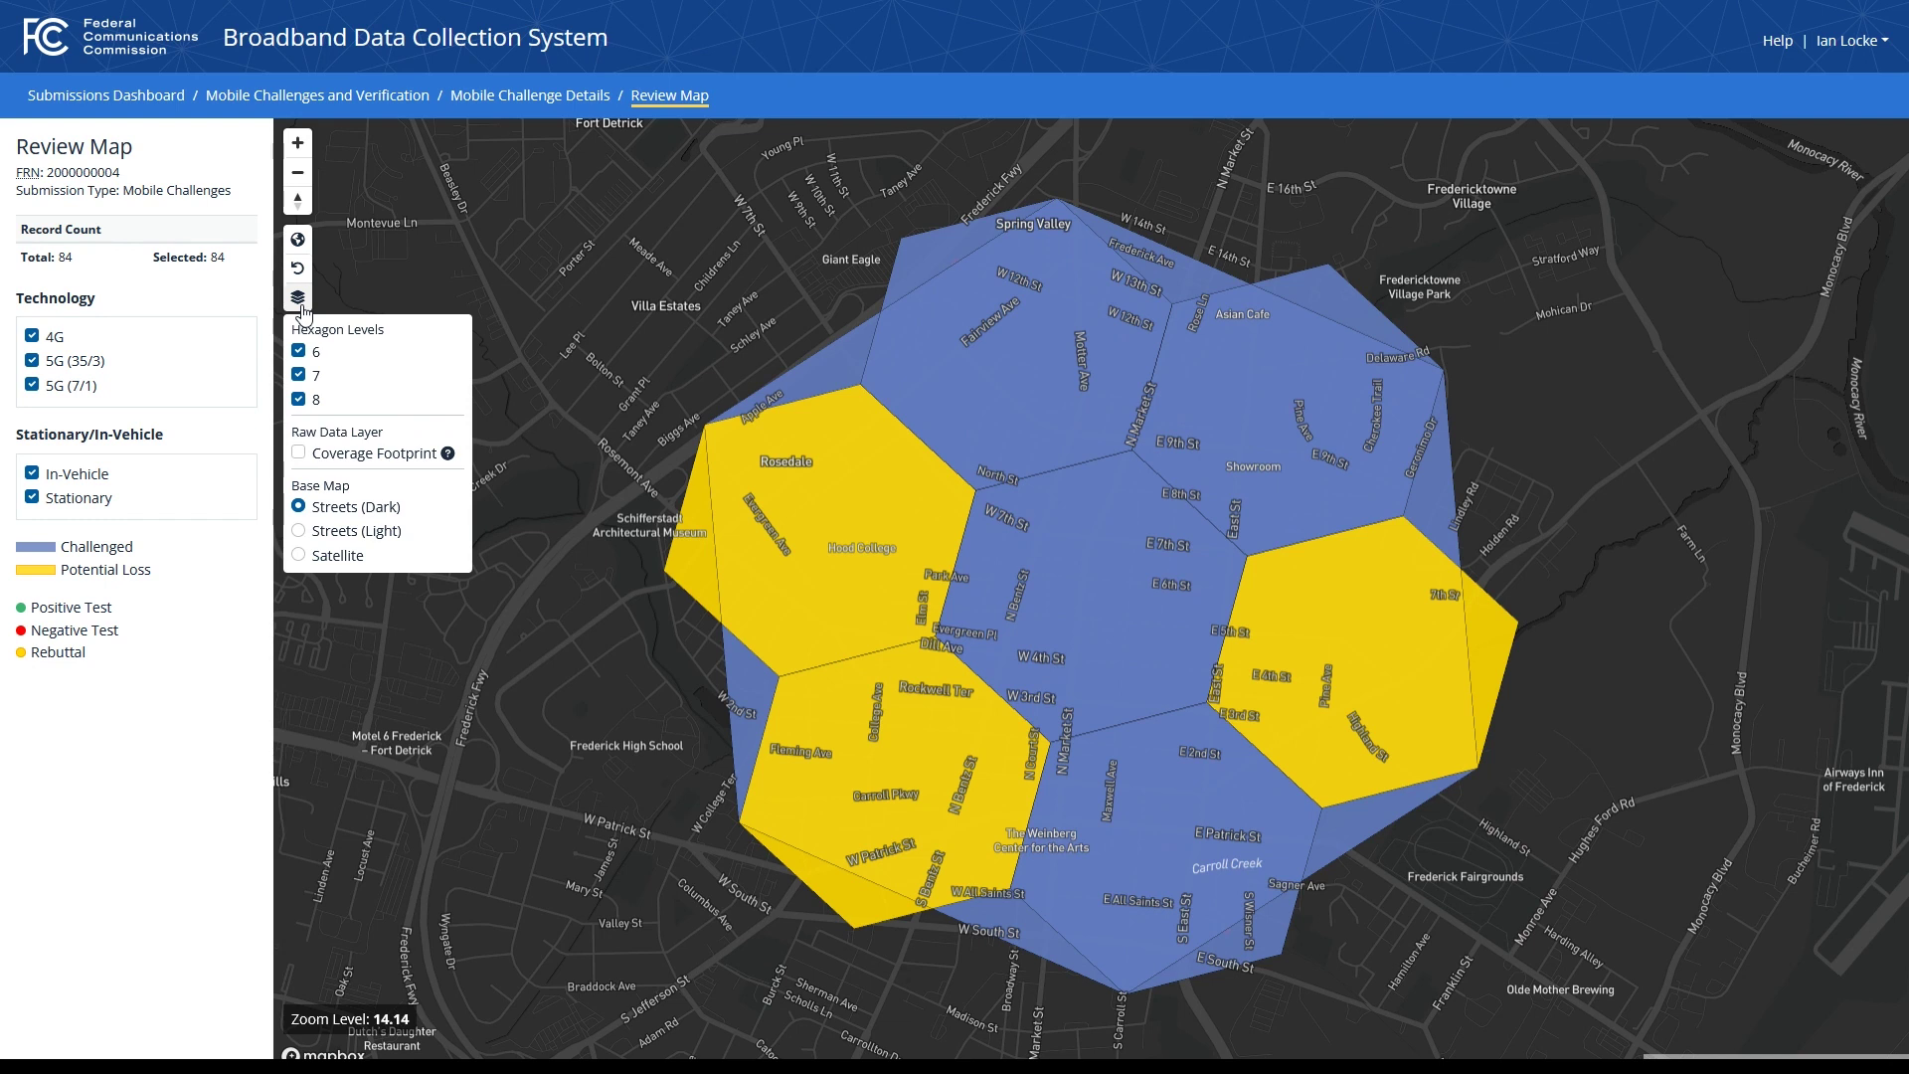
click(297, 376)
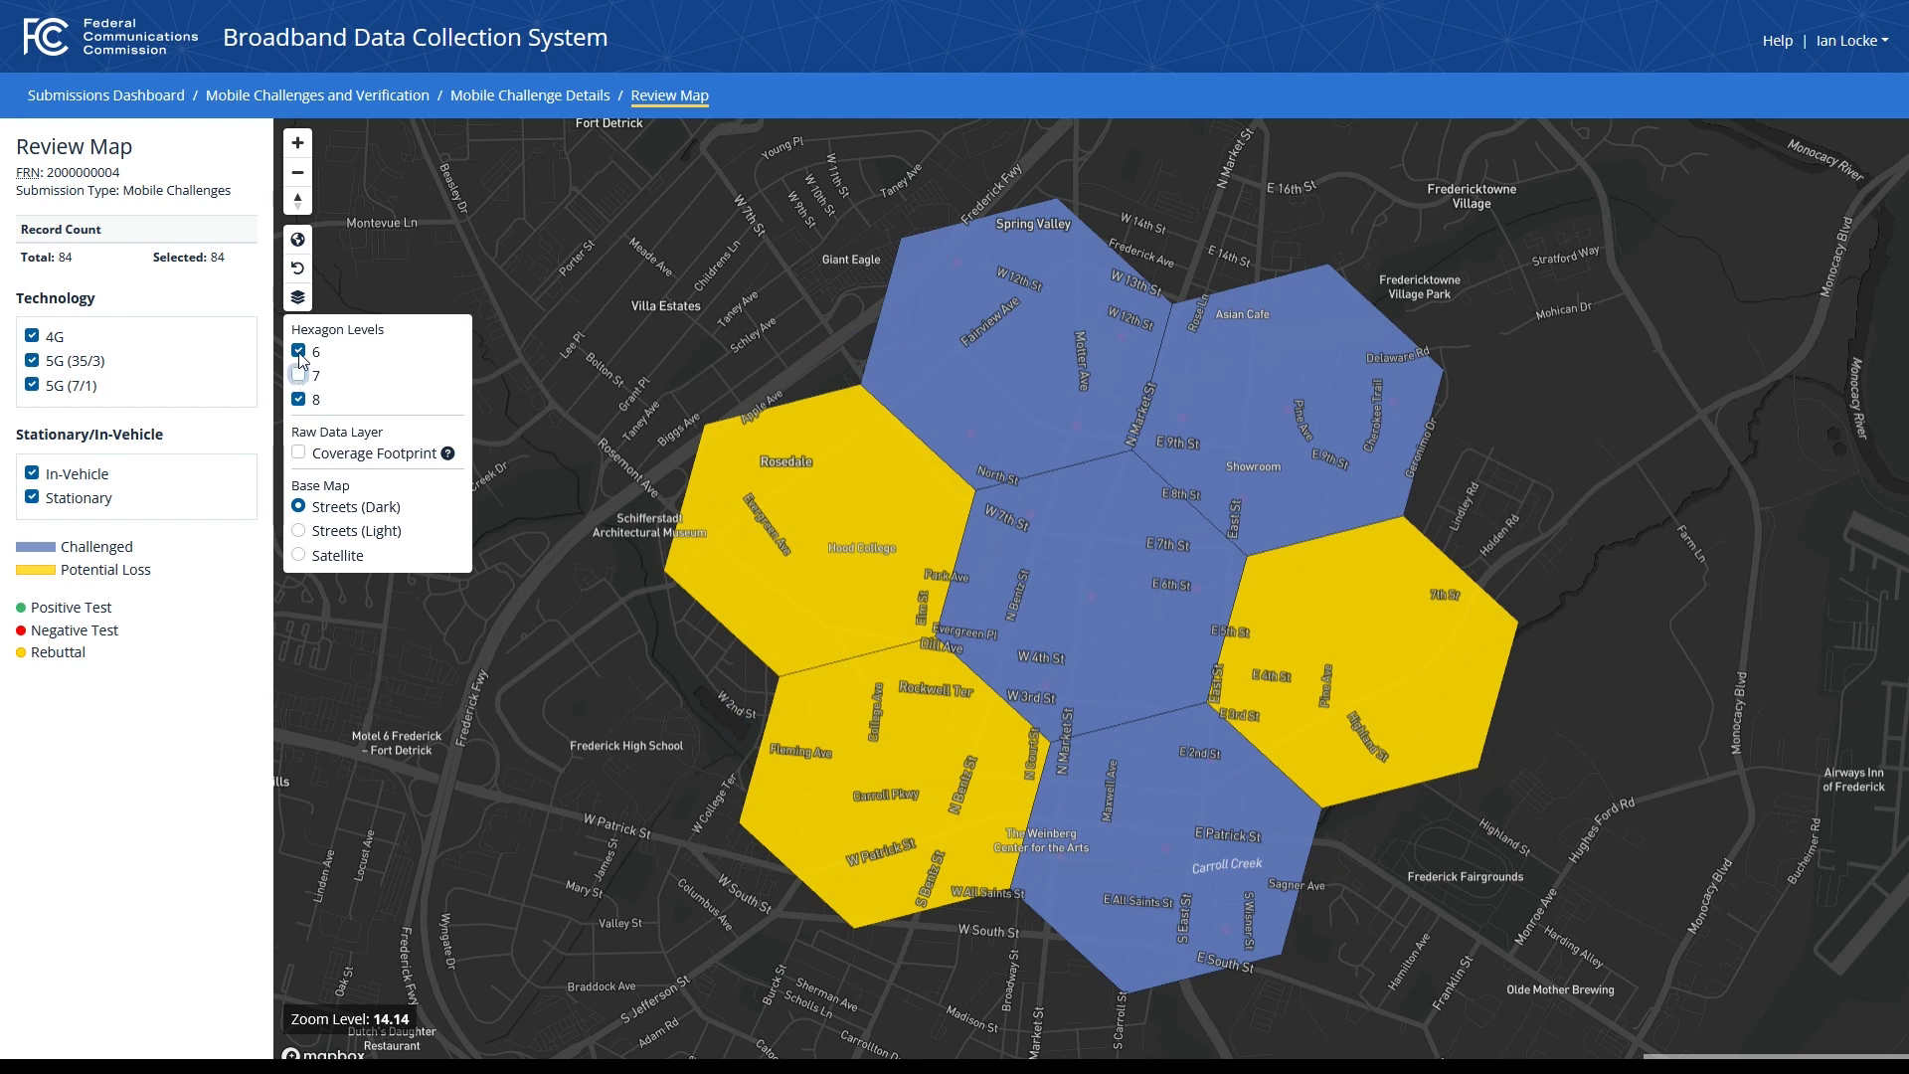
click(300, 352)
click(298, 400)
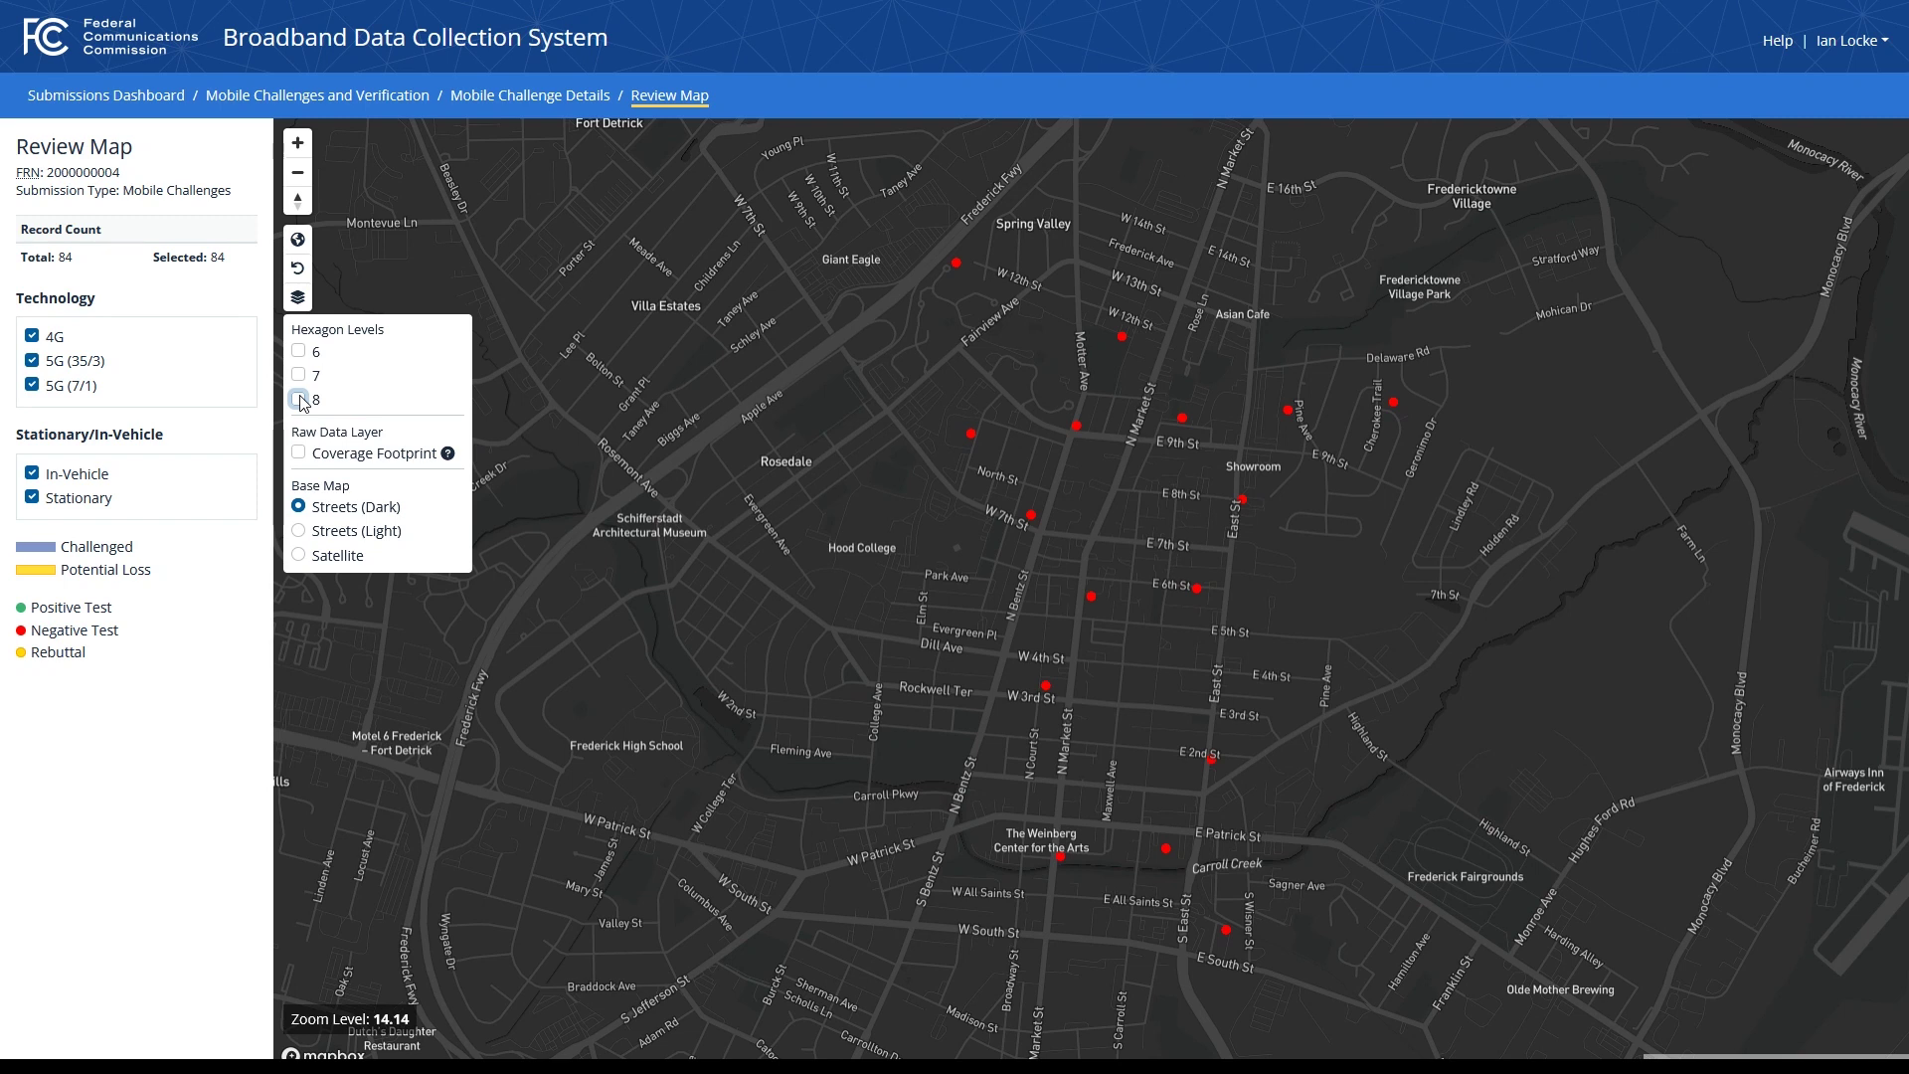
Step: Redisplay hexagon levels 8 and 7 on the review map to inspect the challenged areas, and hide both again
click(299, 400)
click(298, 376)
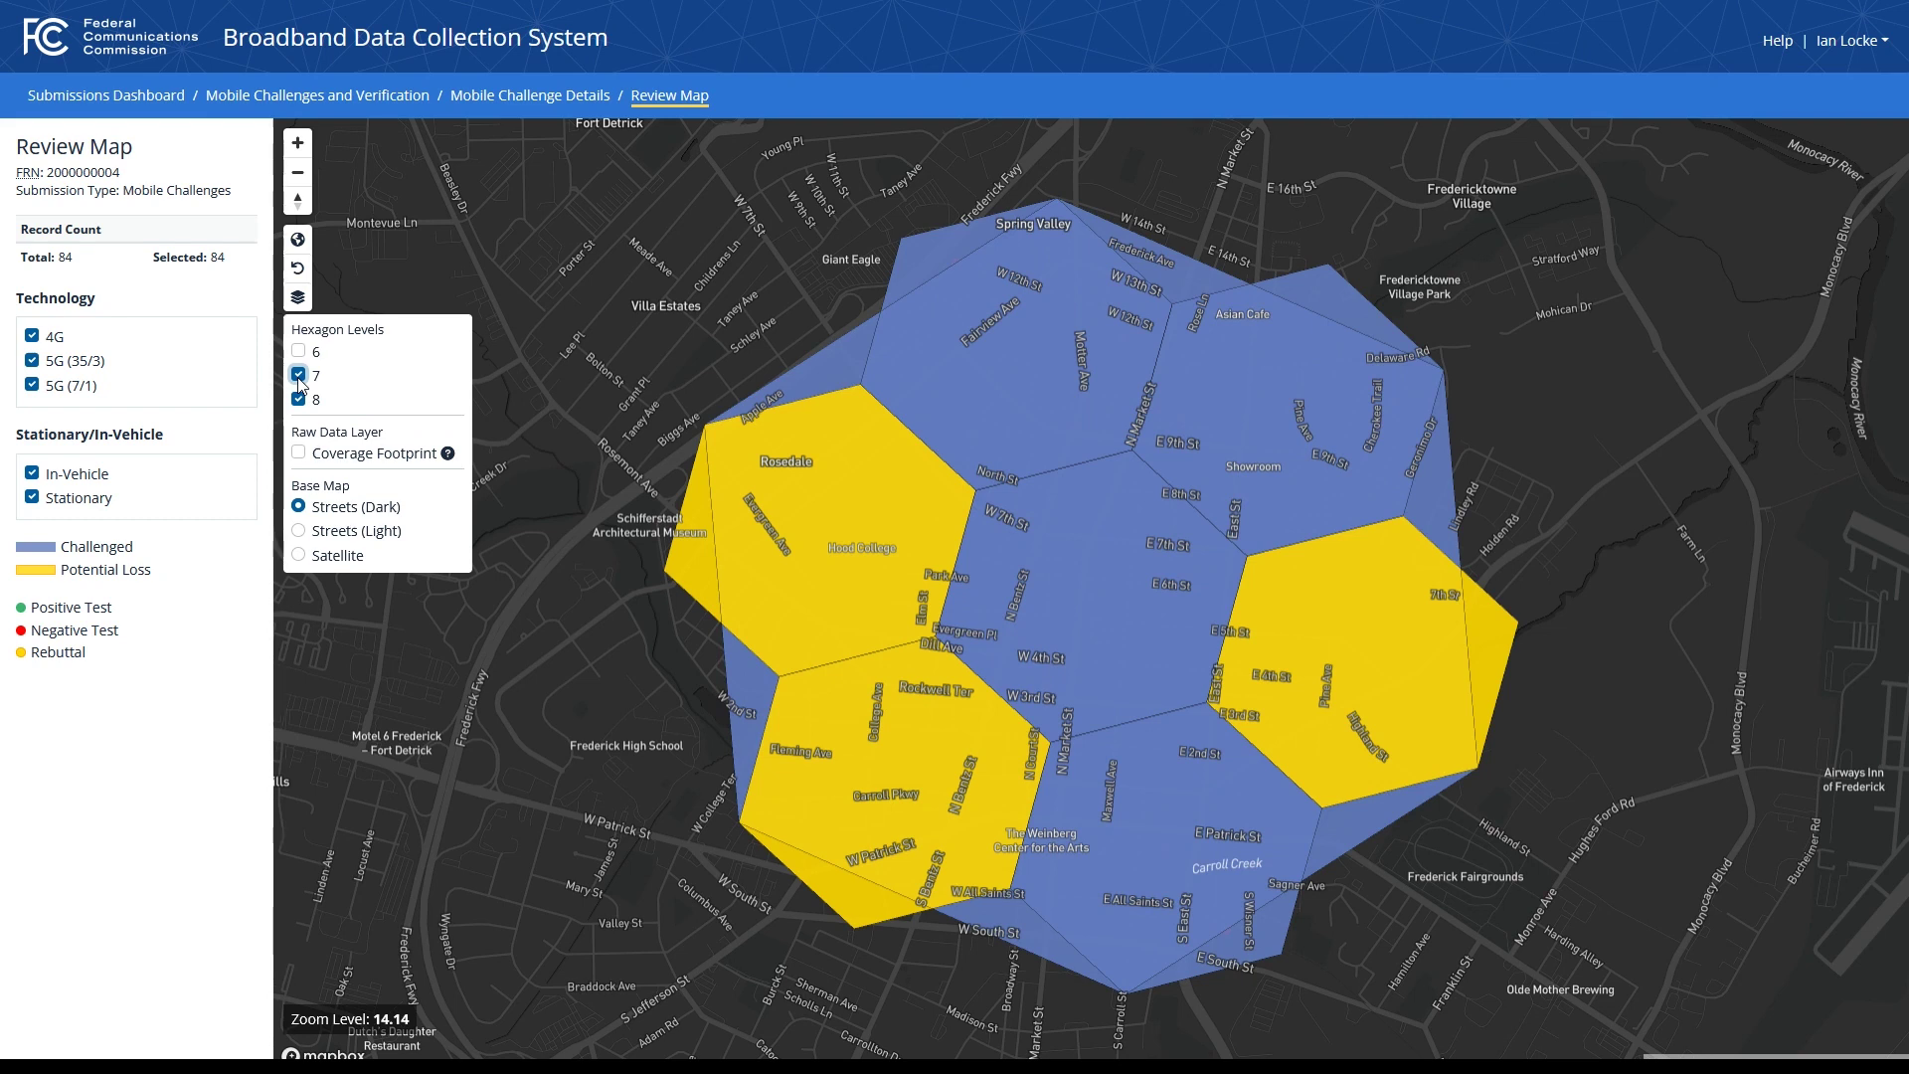
click(783, 509)
click(298, 397)
click(299, 378)
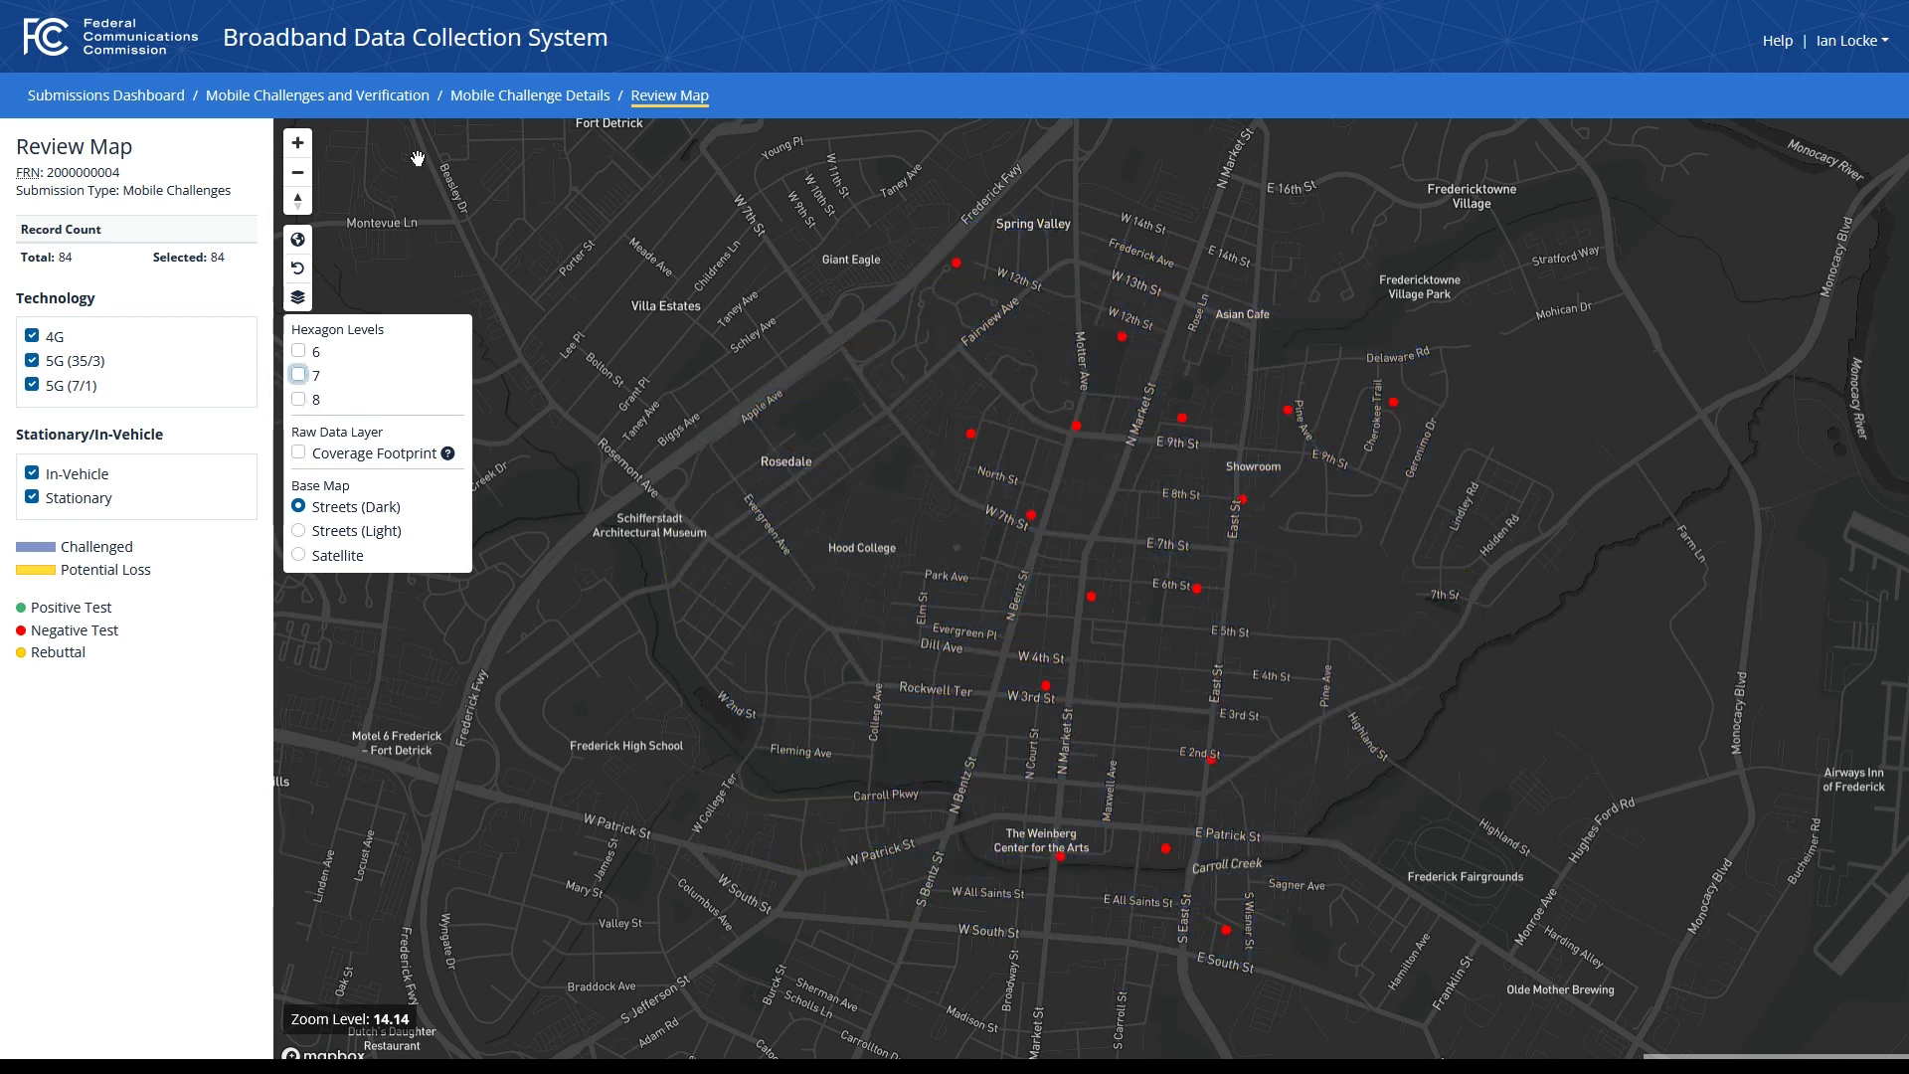
Step: Return to the challenge details and upload Rebuttal Speed Test Data.json as response speed tests under Methodology ABC
click(496, 96)
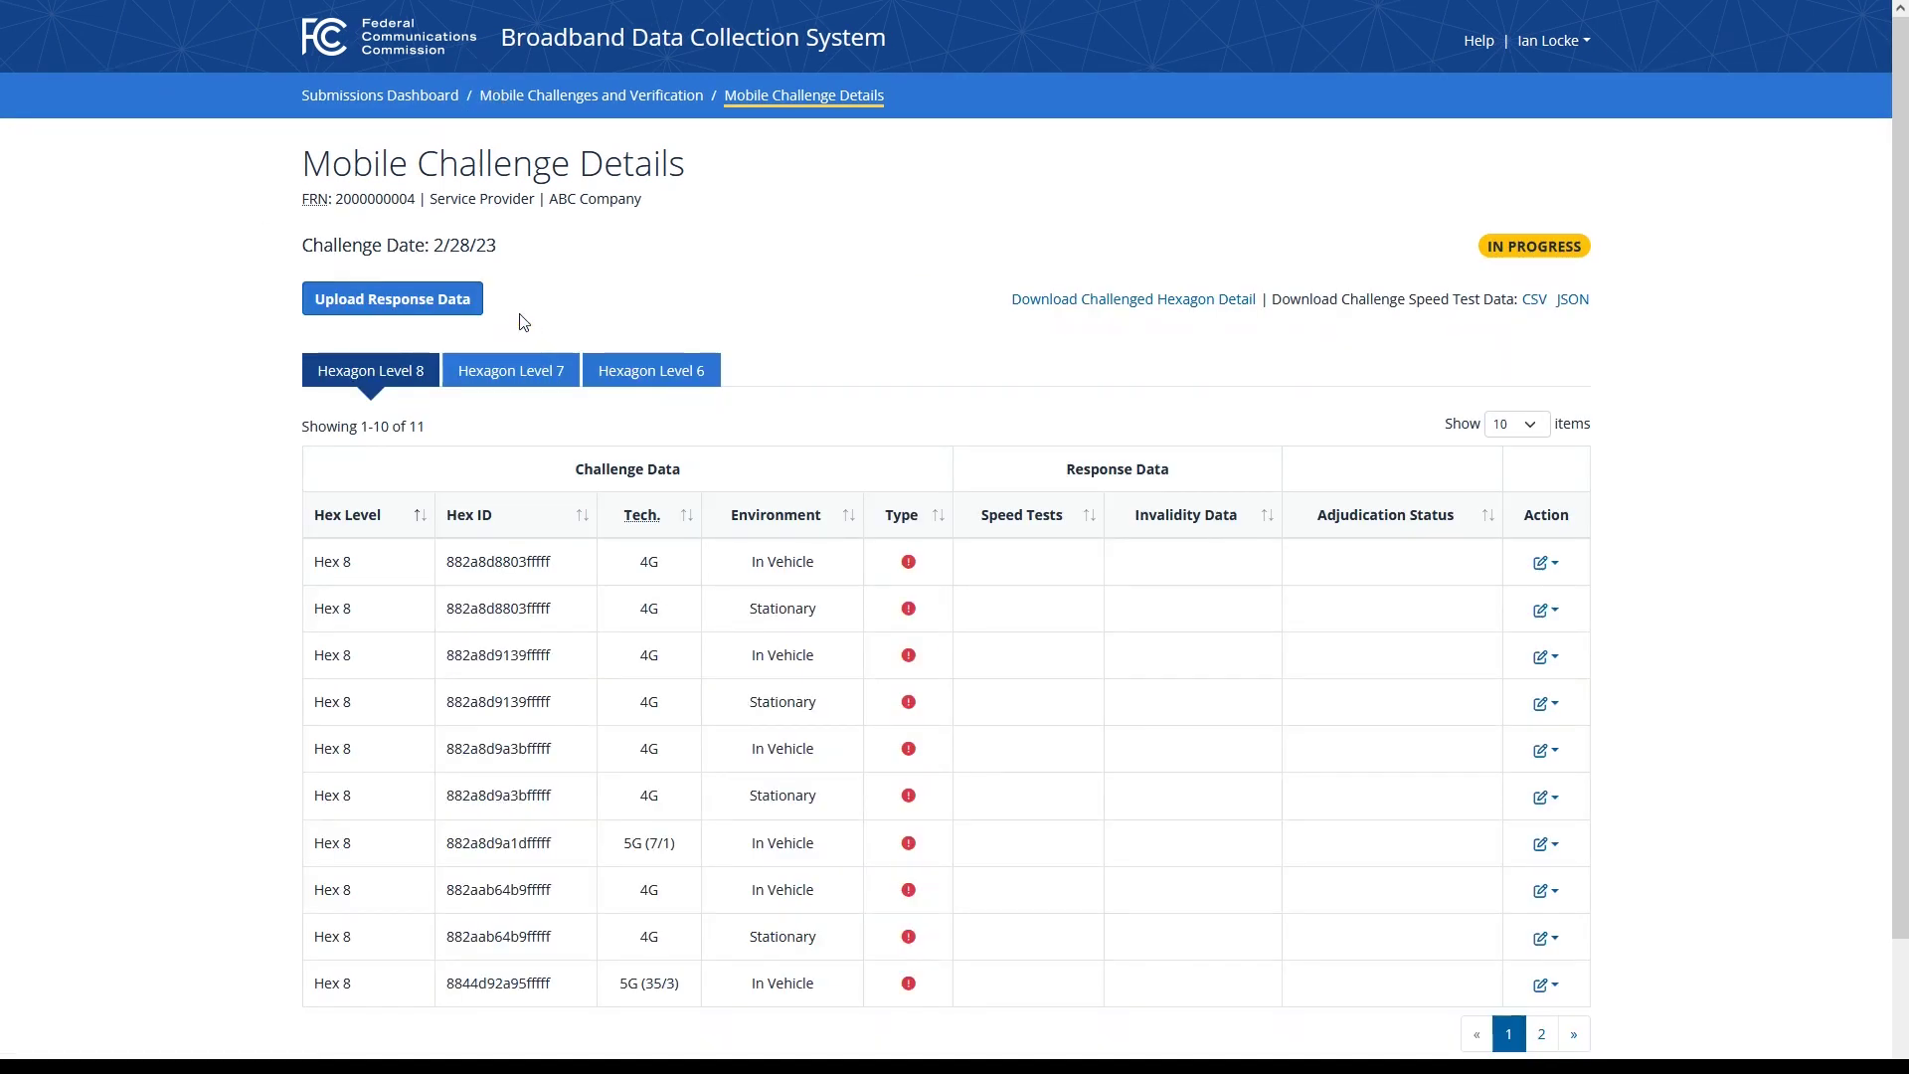
click(443, 301)
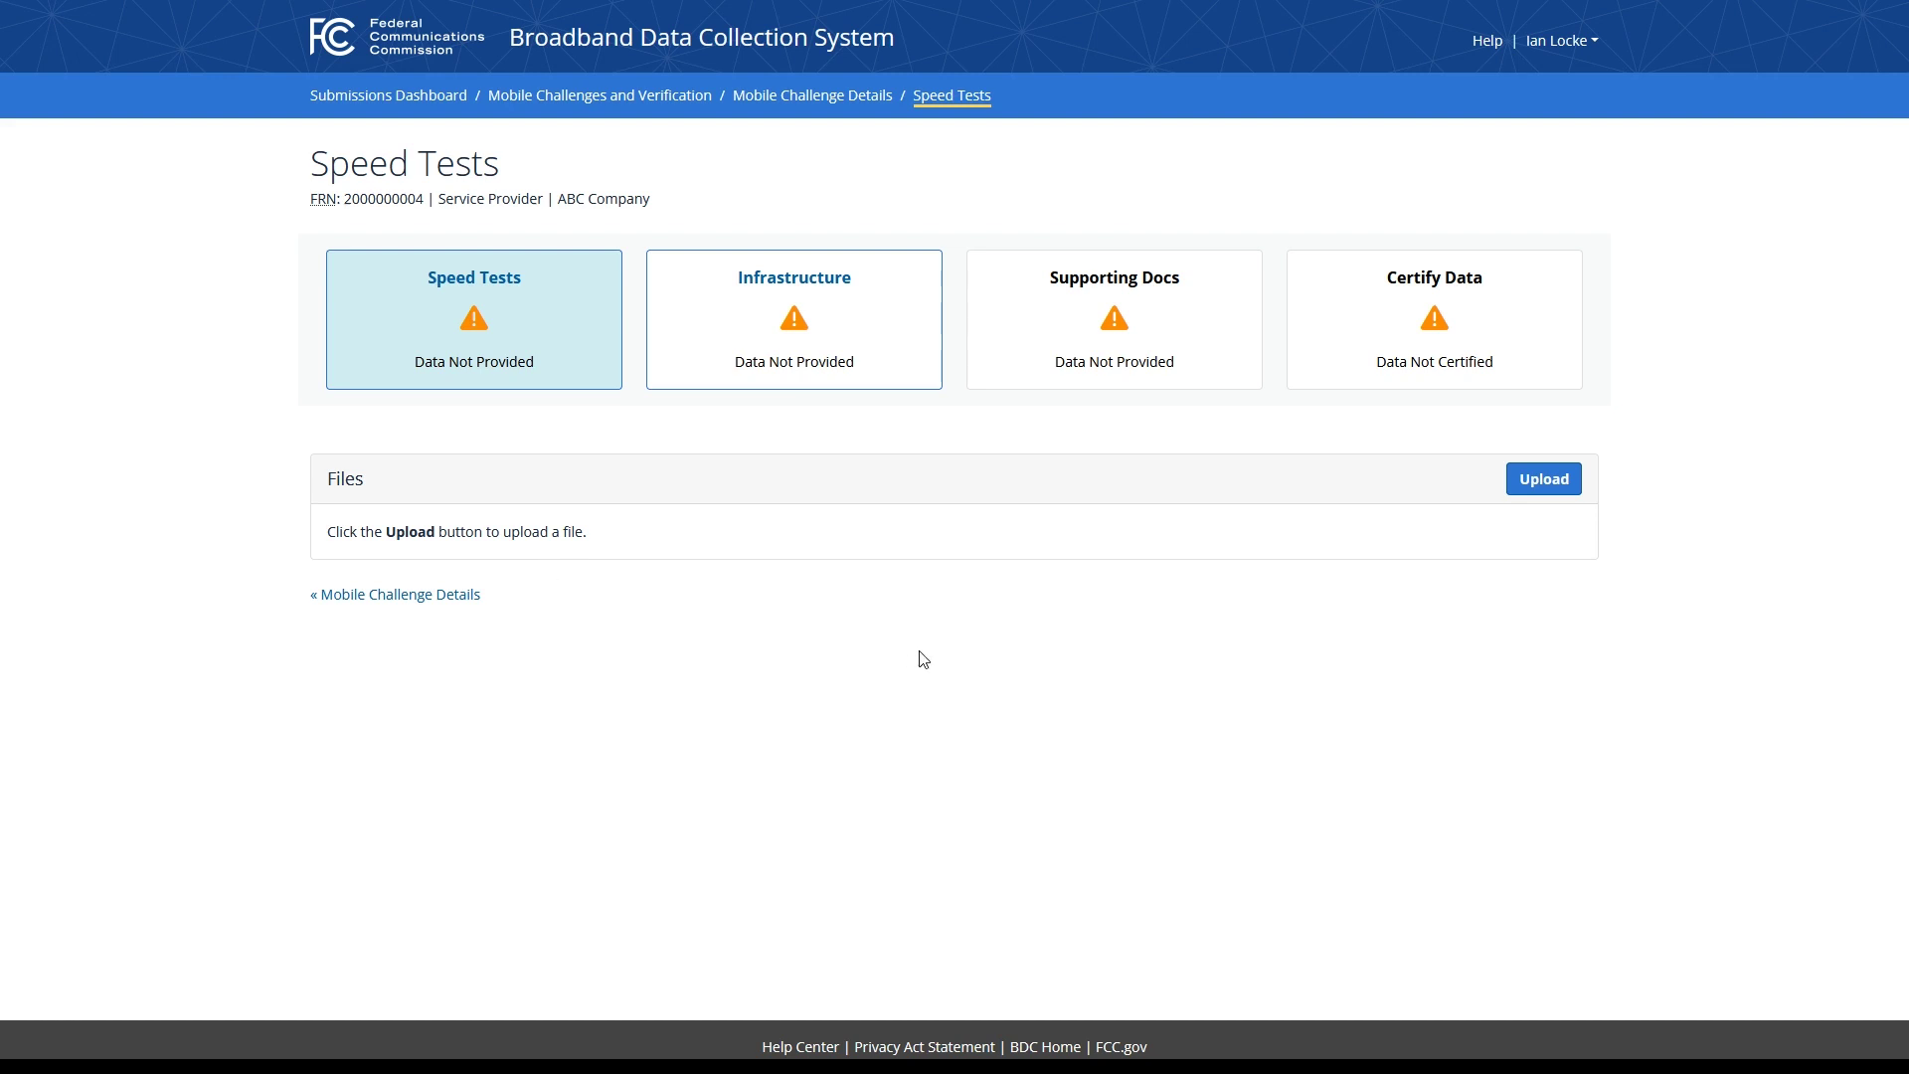
click(1521, 487)
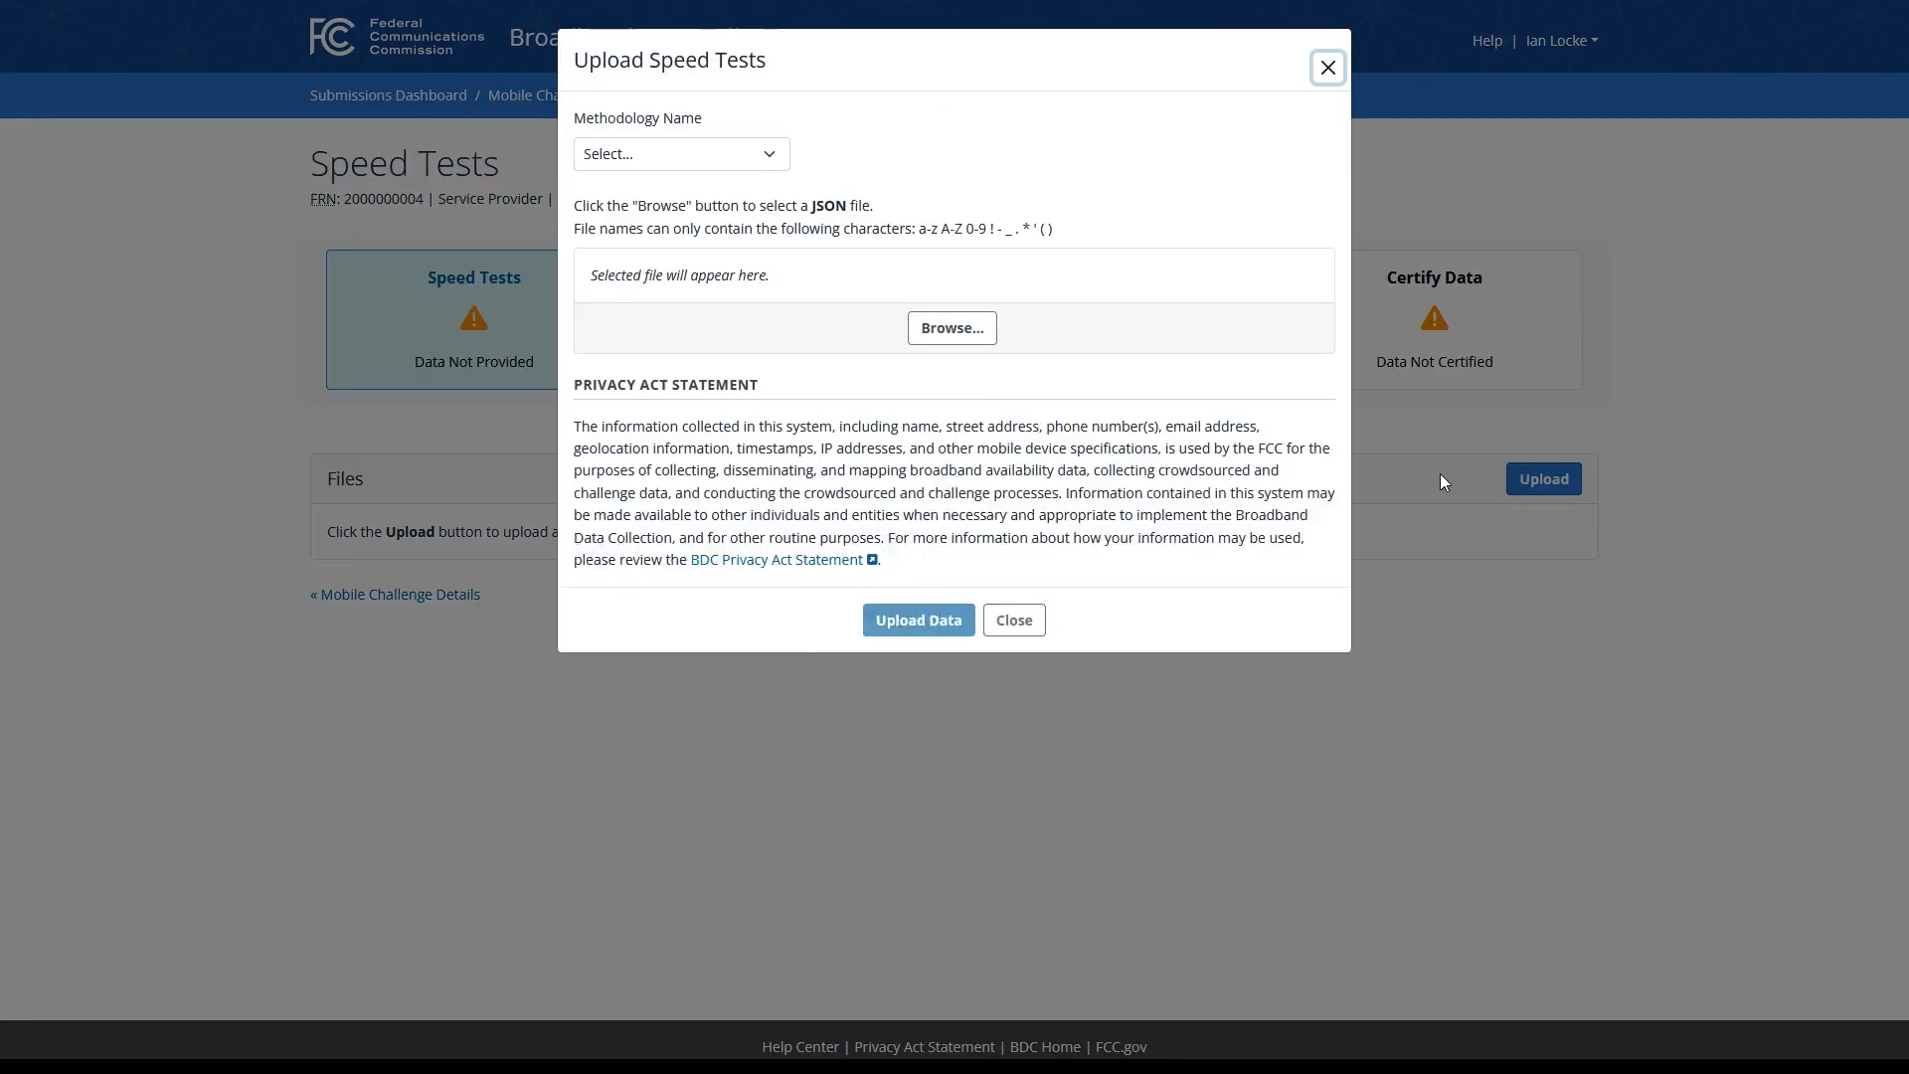
click(724, 160)
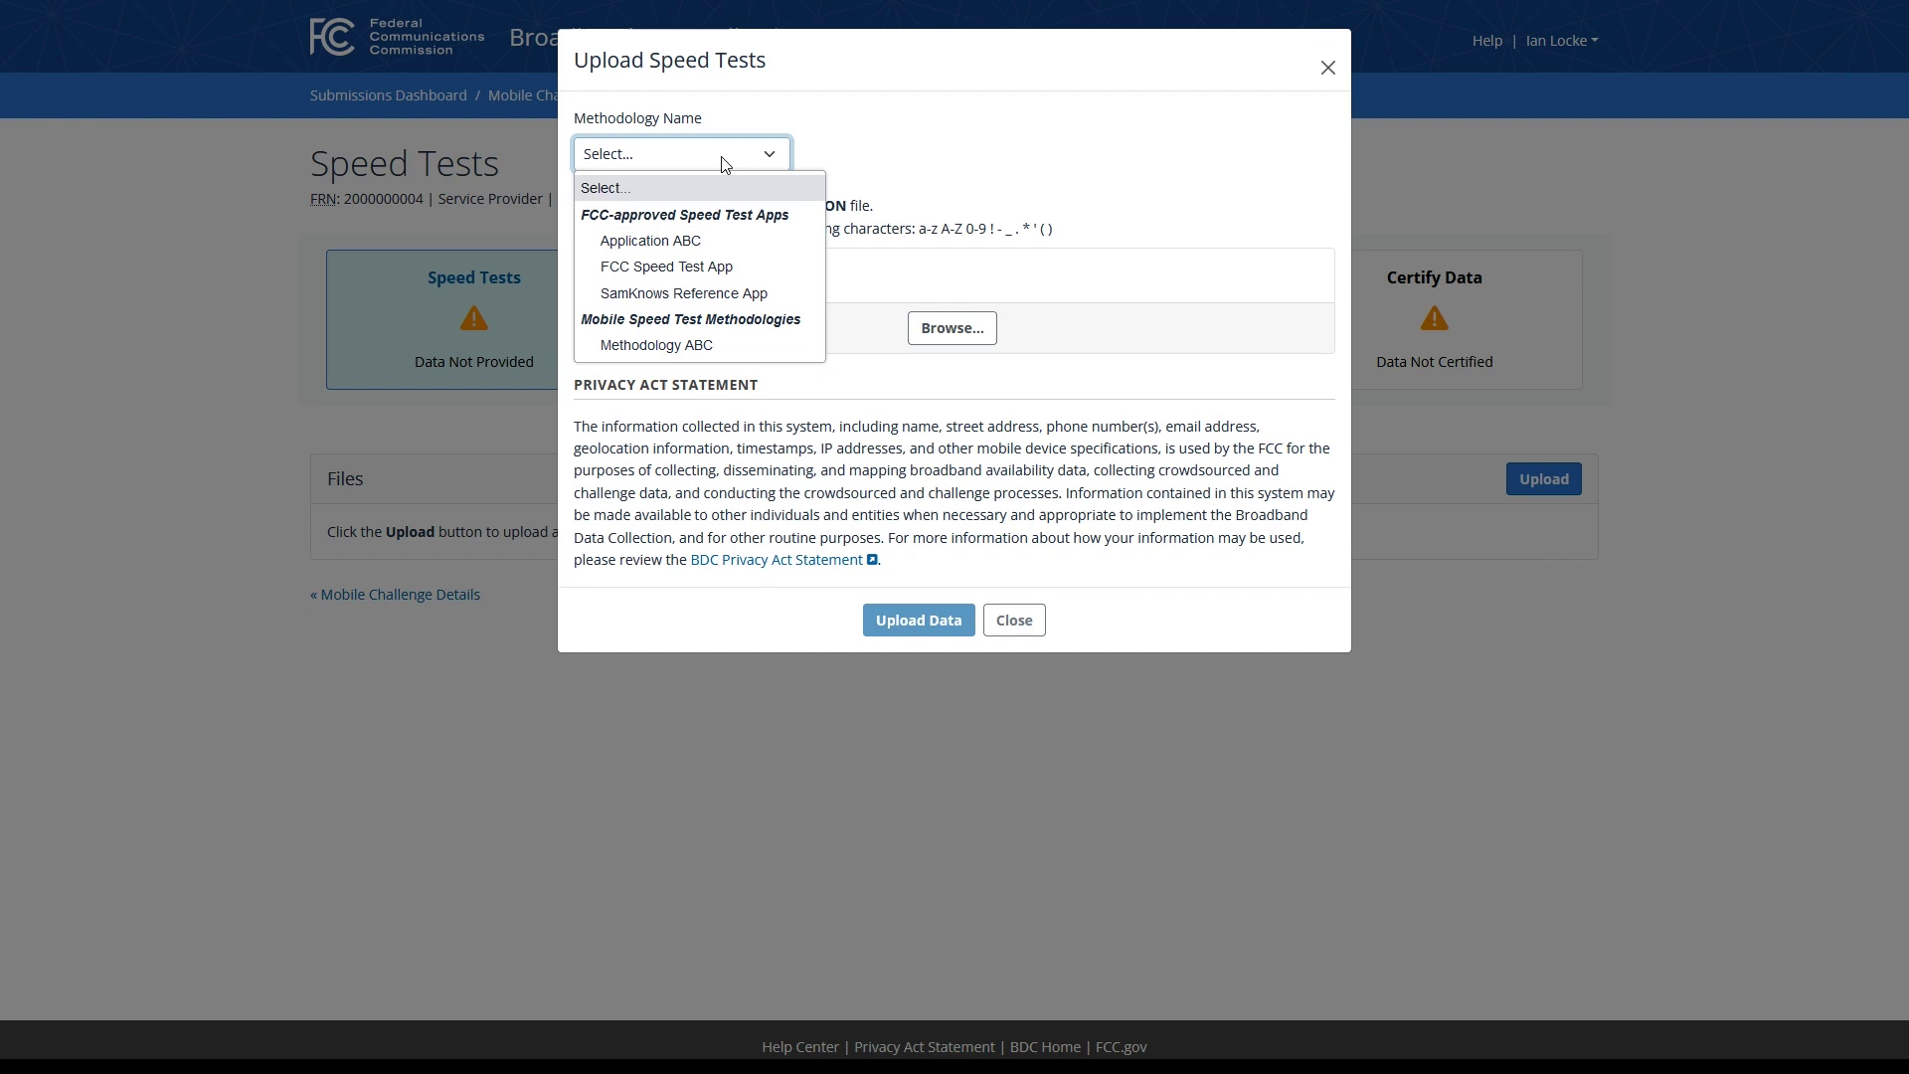
click(702, 348)
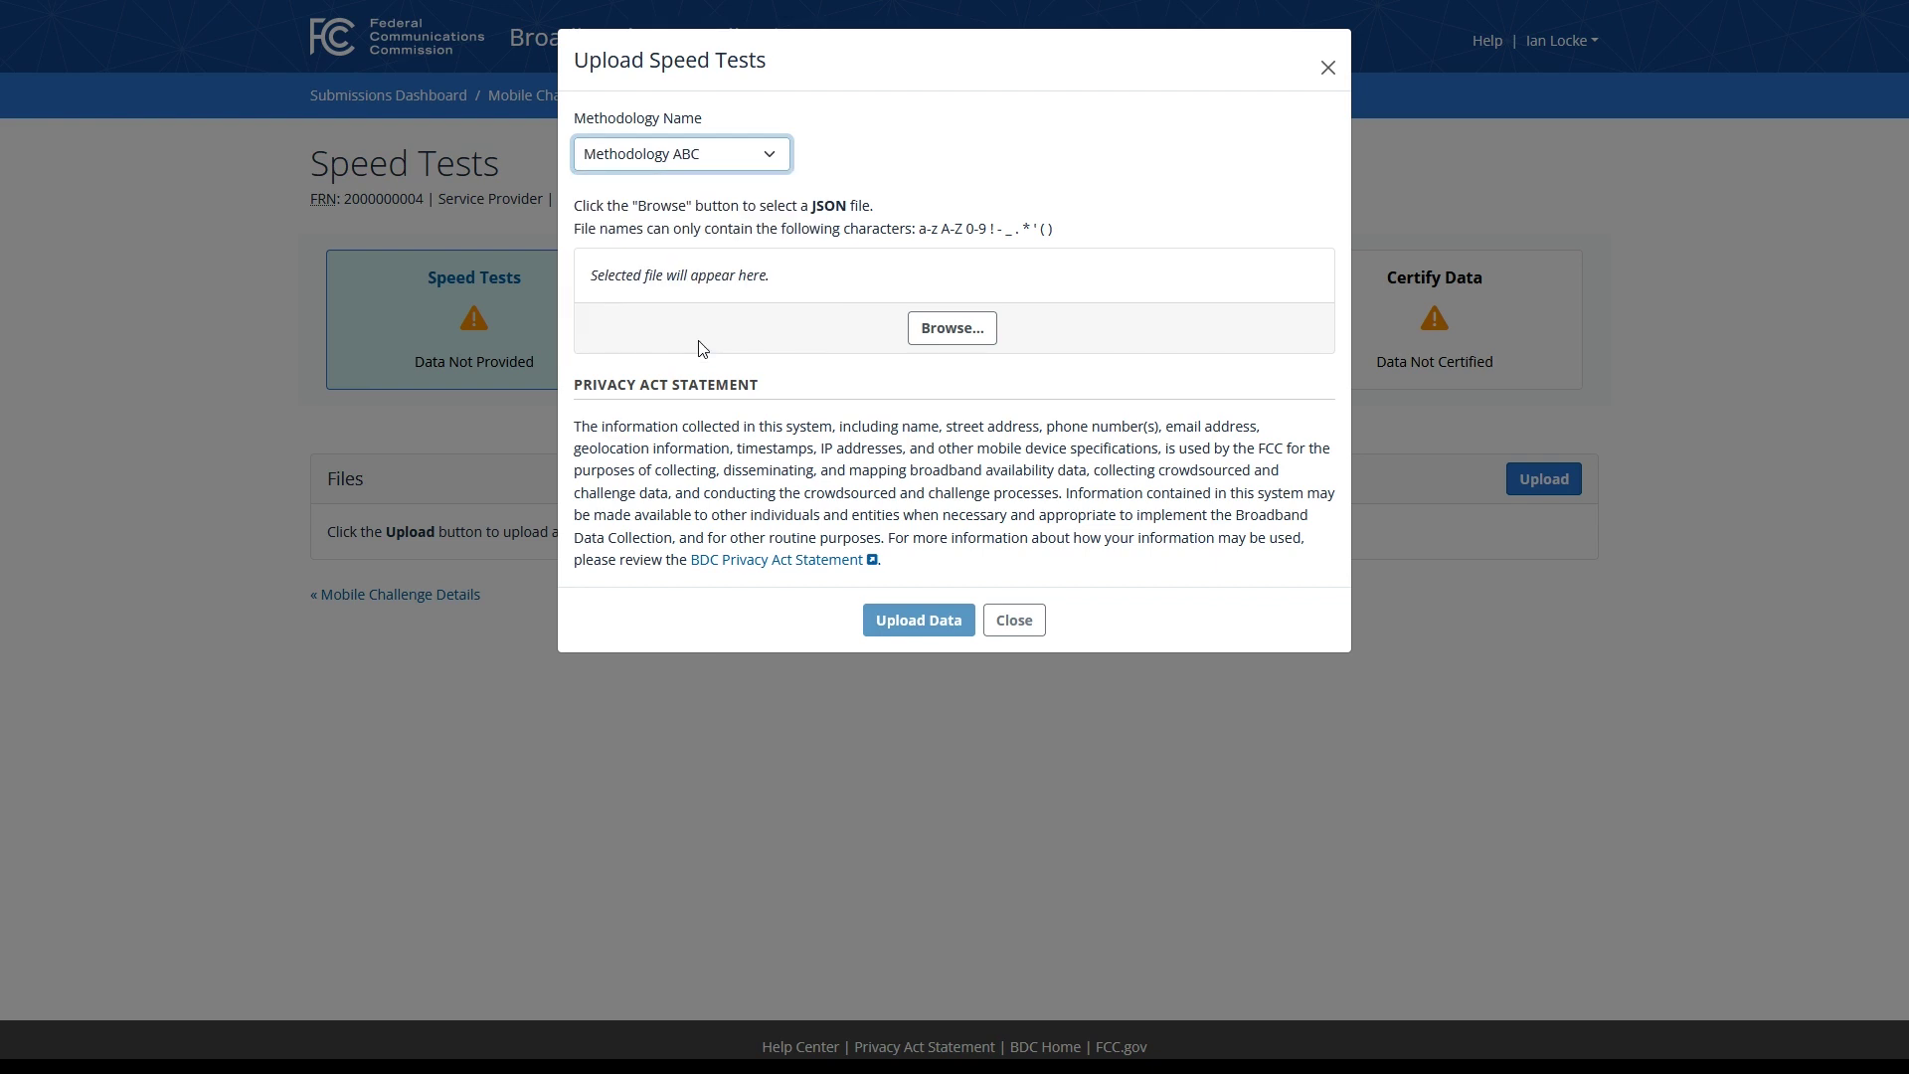
click(953, 329)
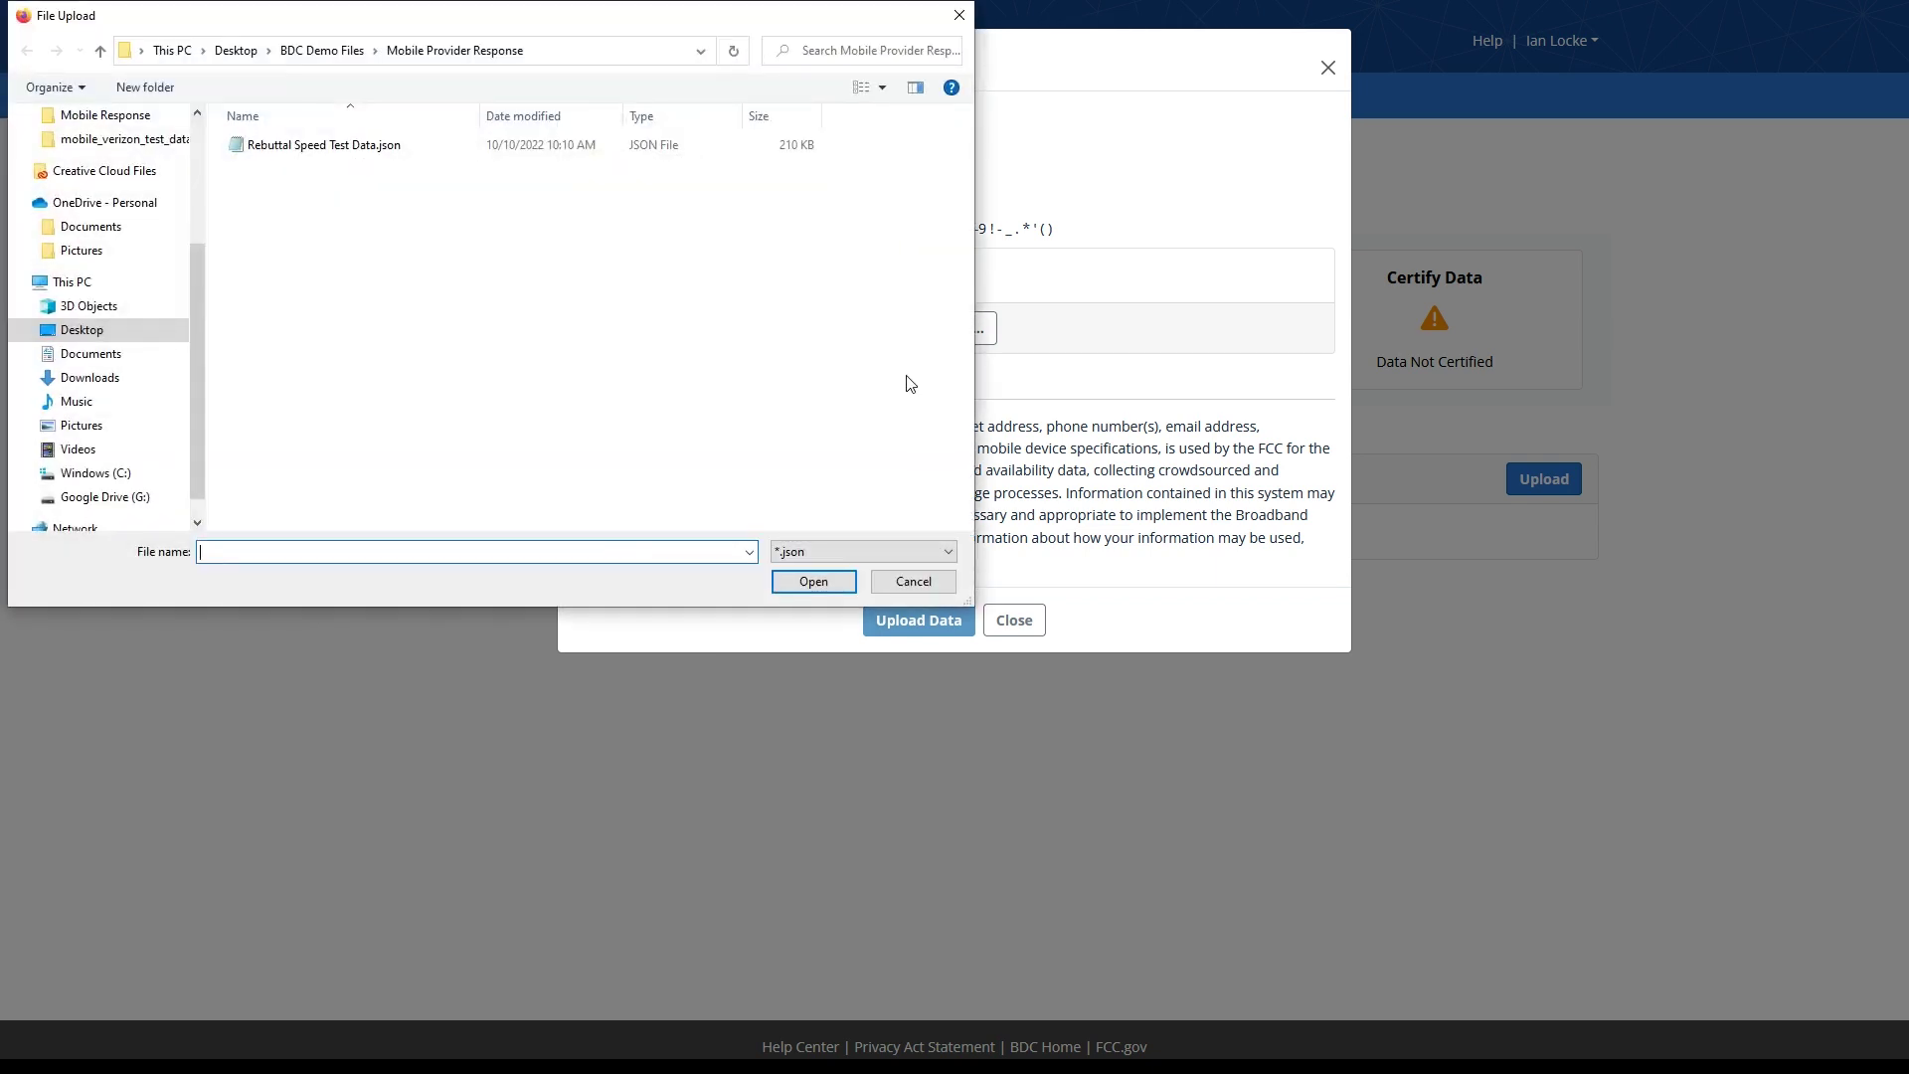
click(340, 149)
double_click(340, 149)
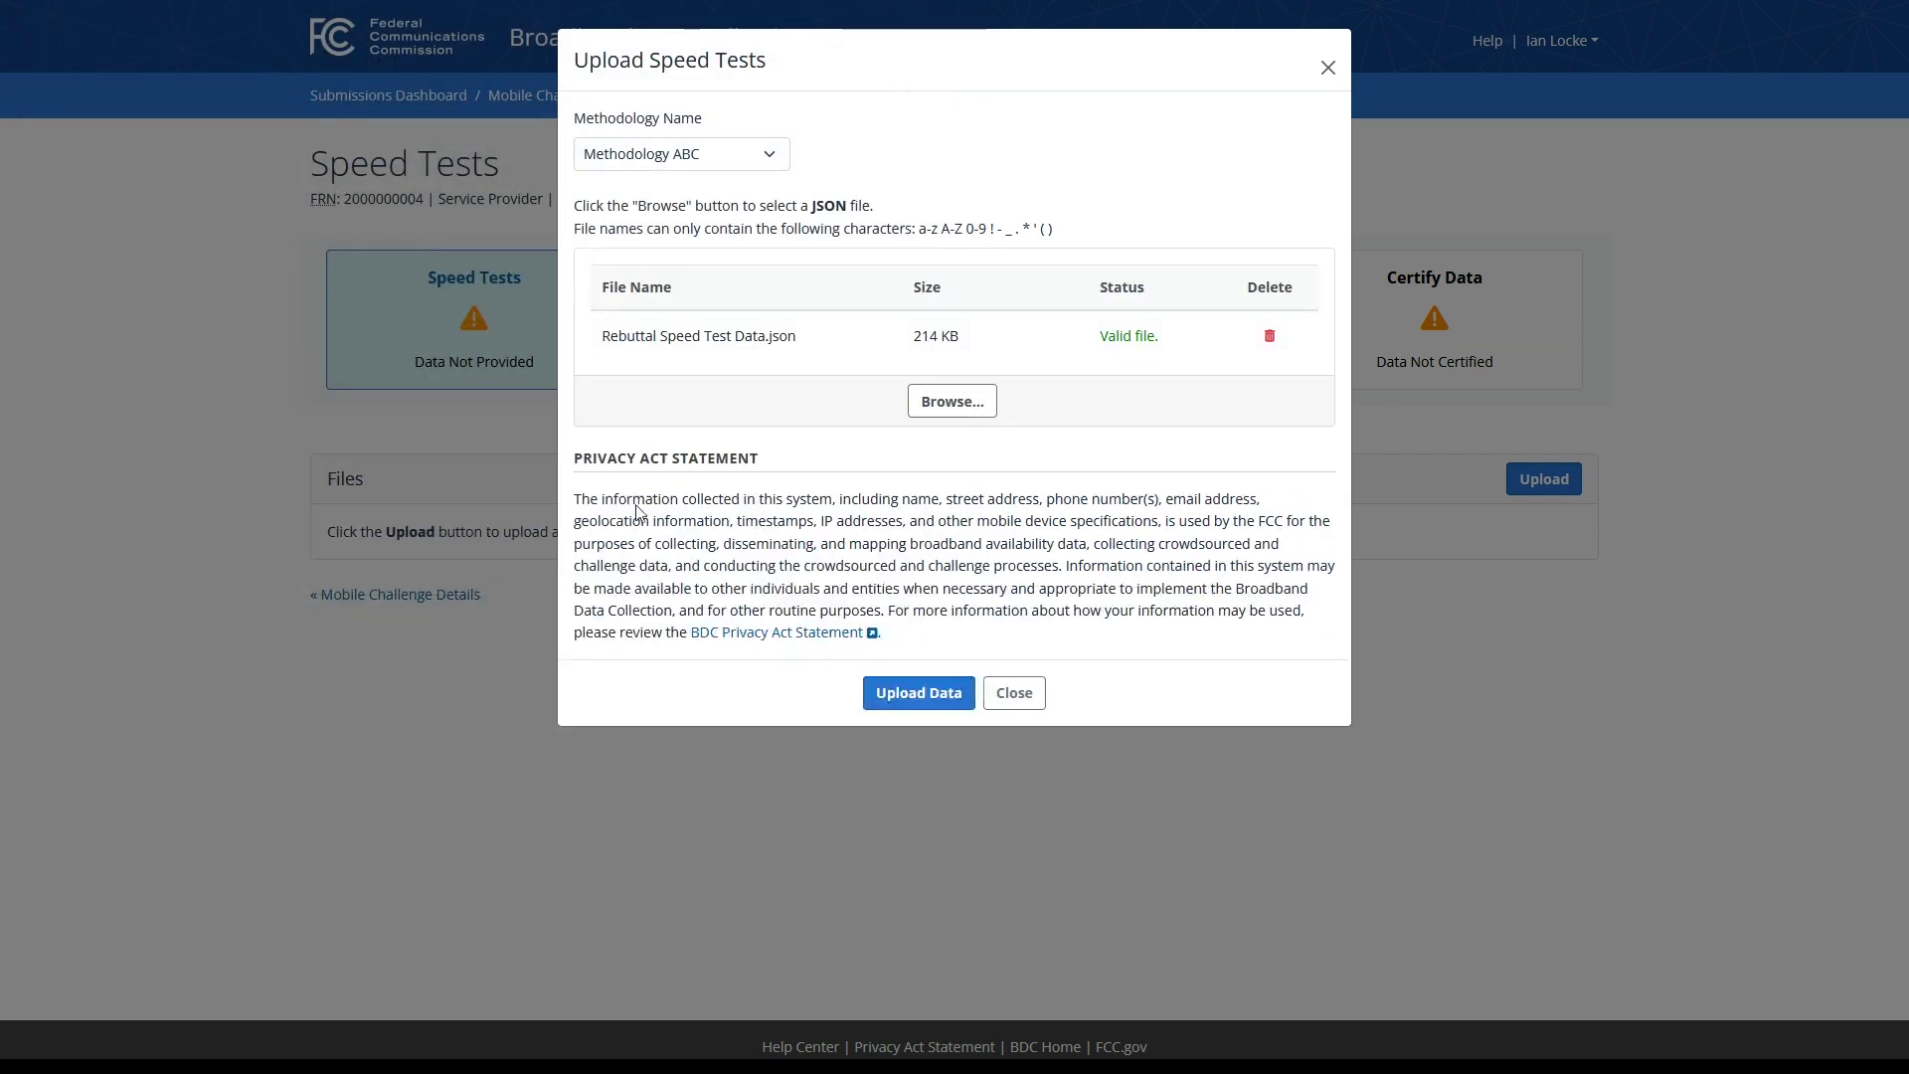
click(880, 696)
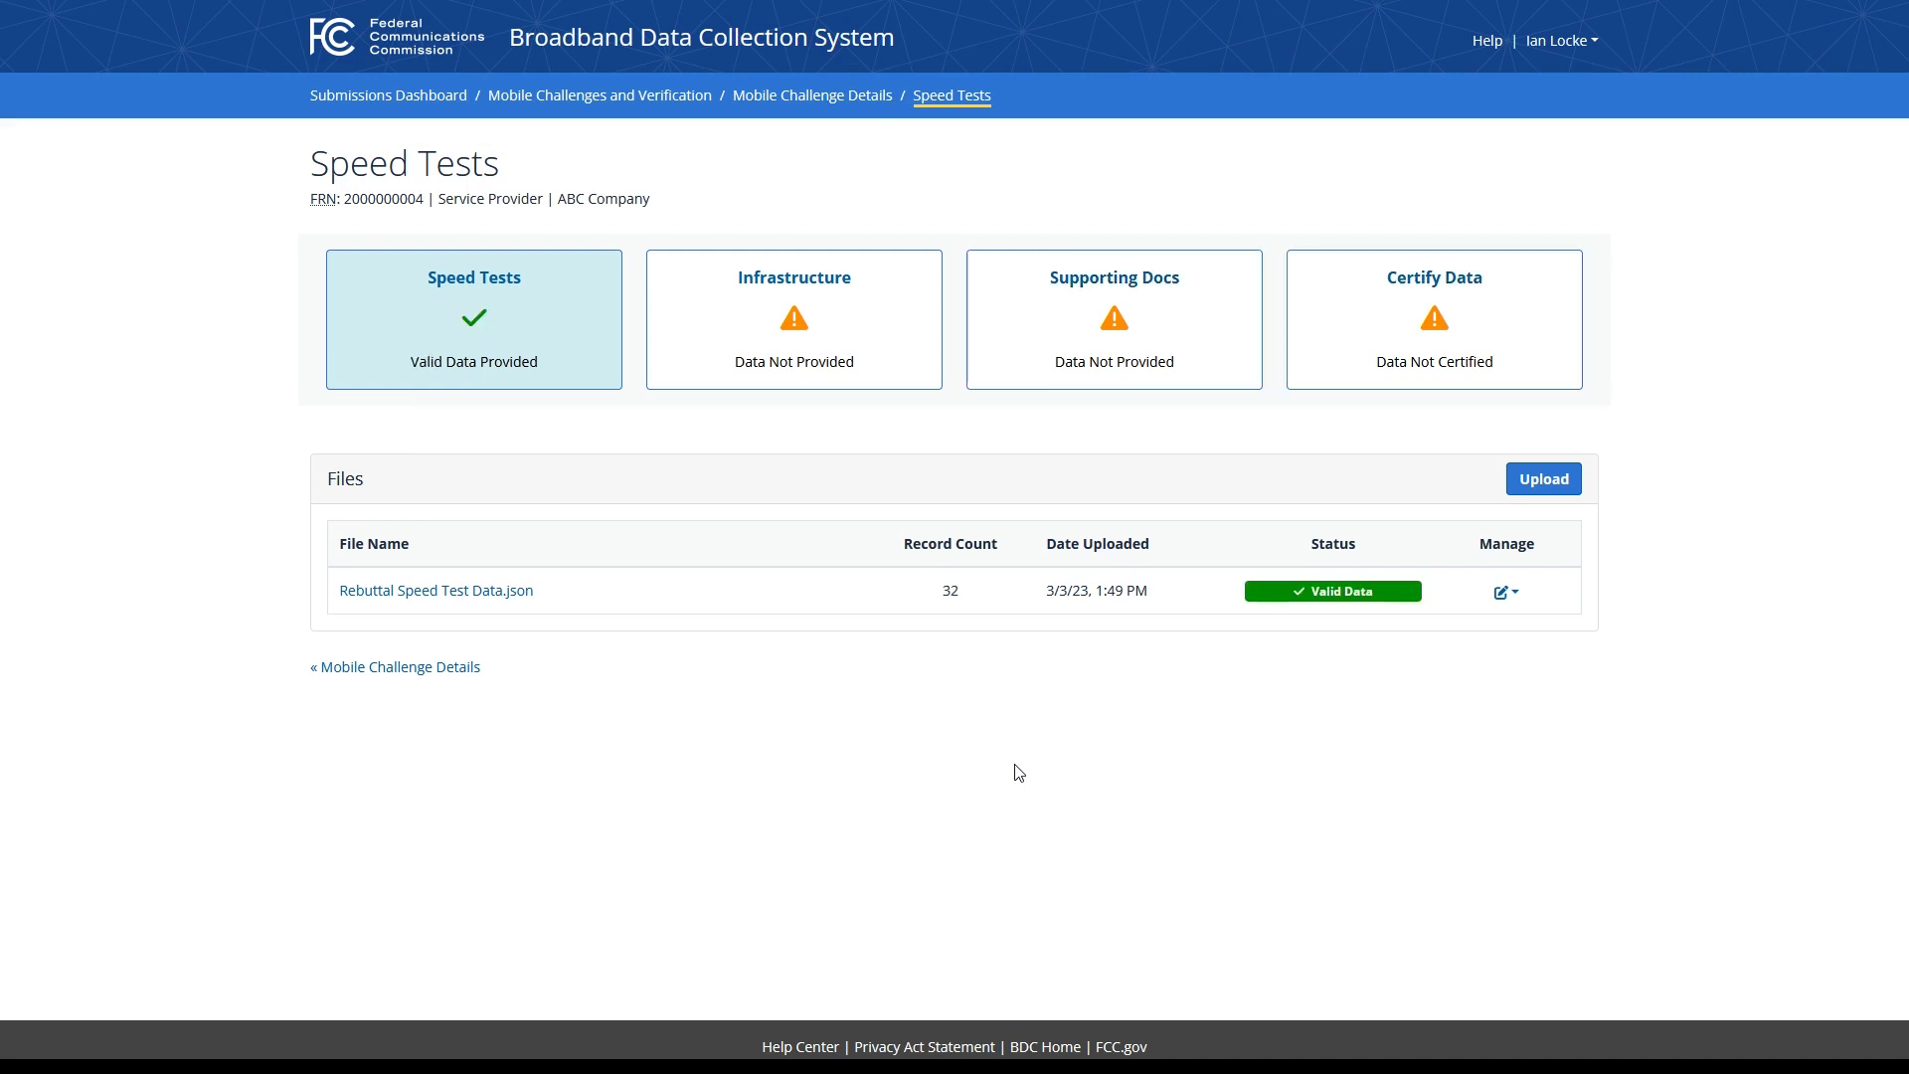
Step: Upload mobprovresp_basestationlocheight_M11.csv as the Base Station Location and Height file in the infrastructure section
click(881, 291)
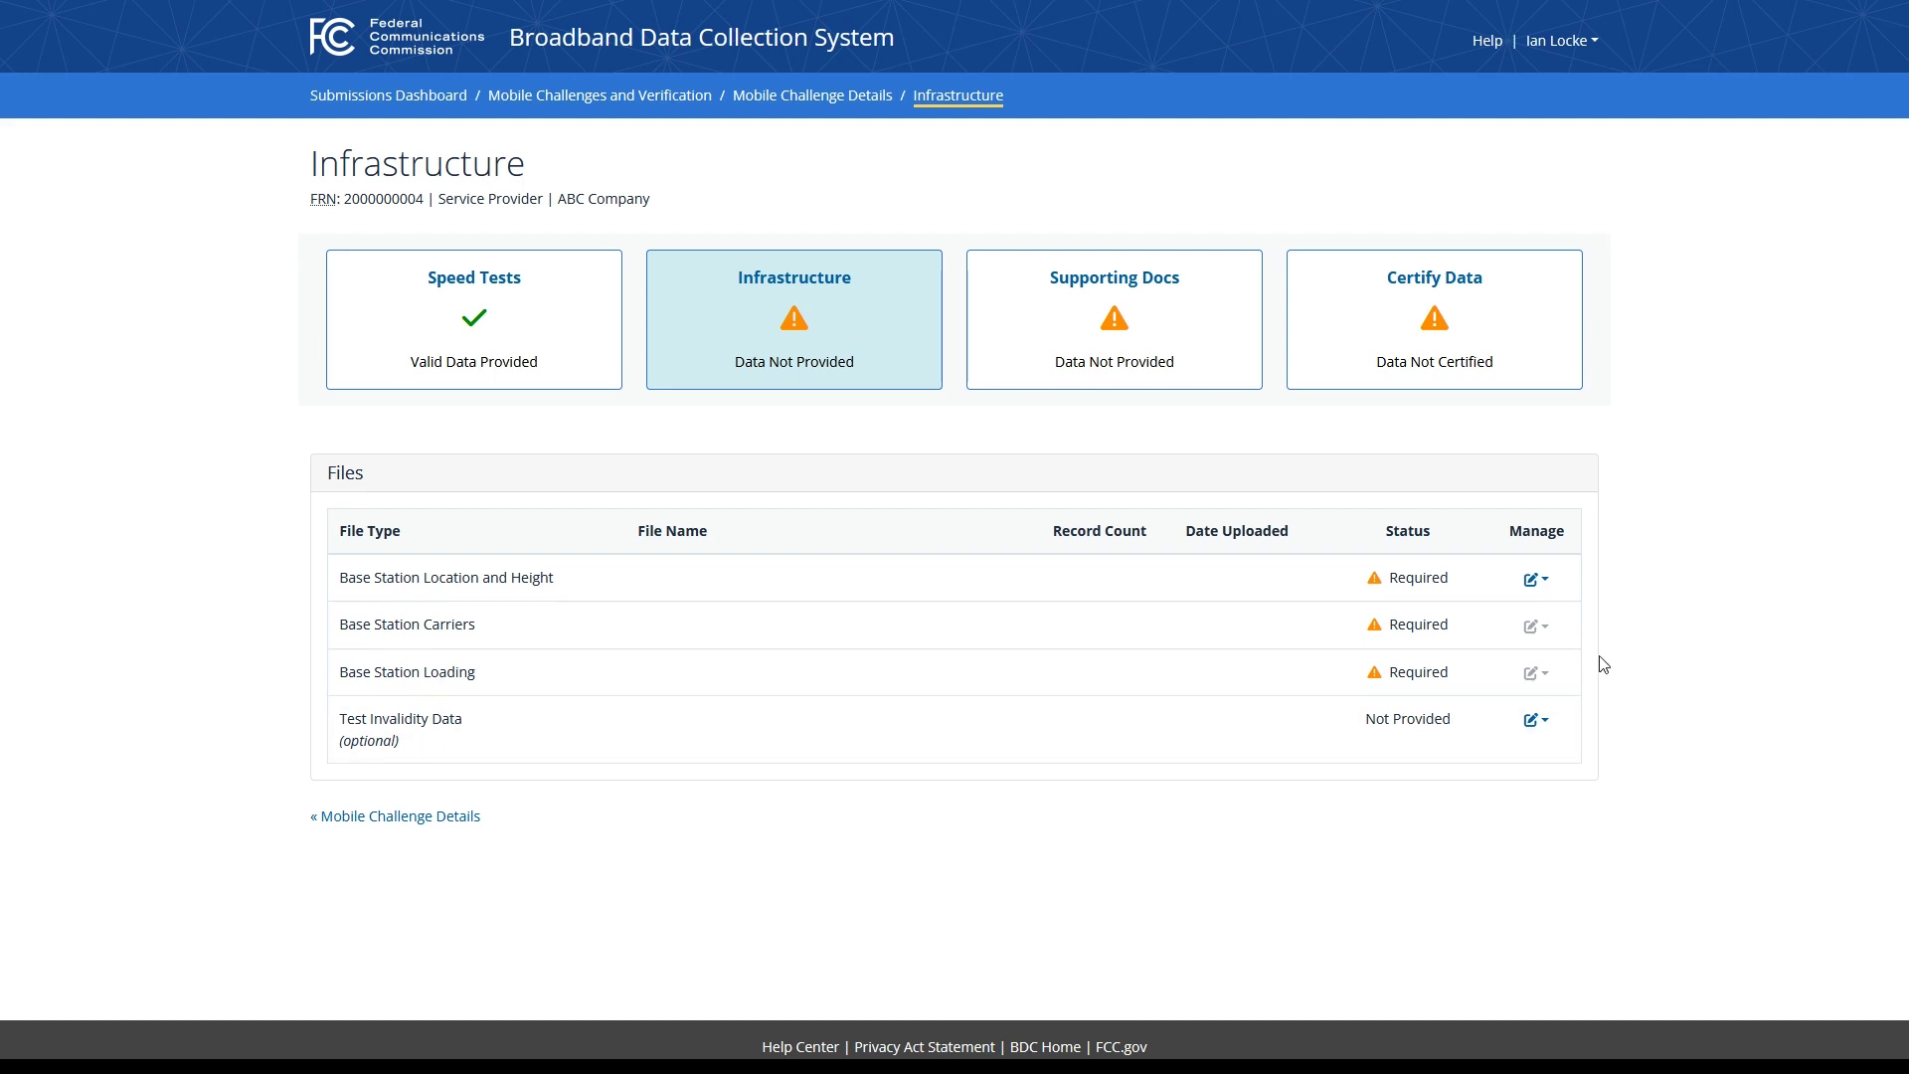
click(1536, 579)
click(1442, 614)
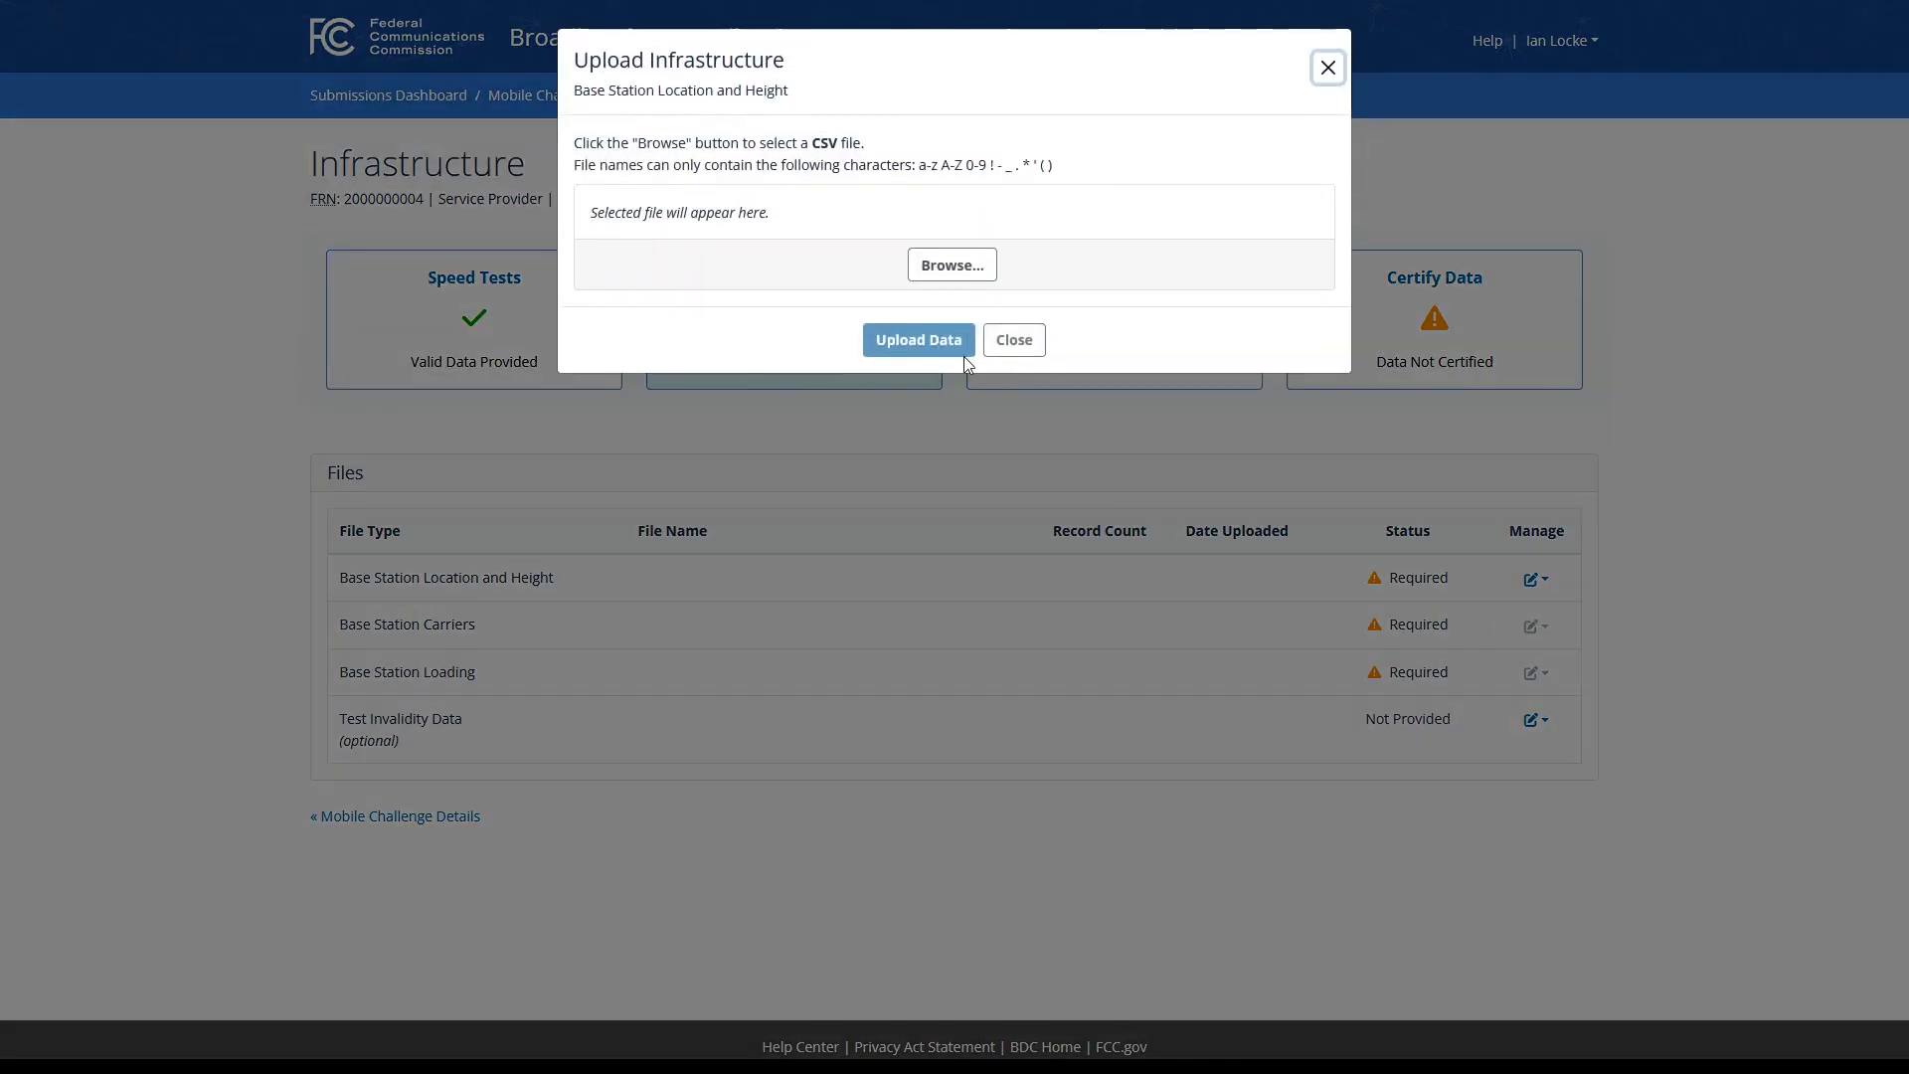
click(967, 270)
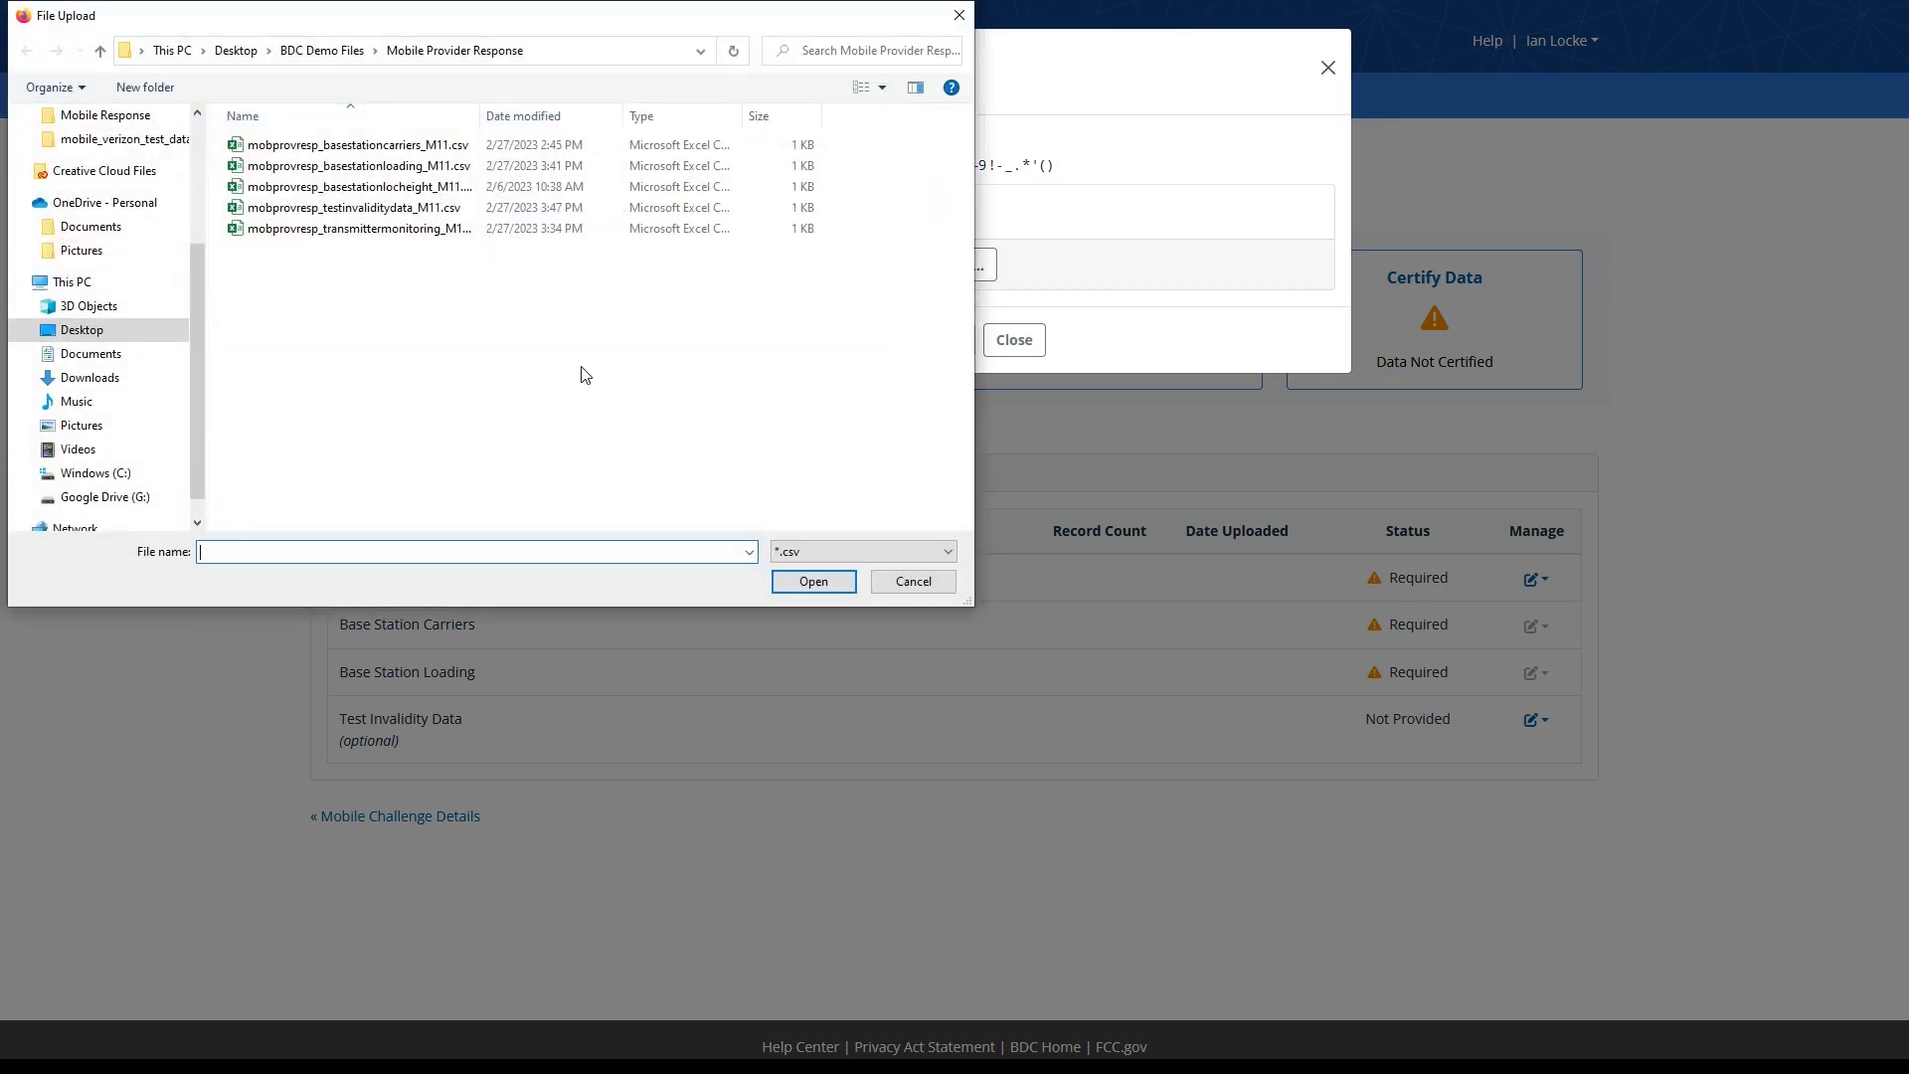
double_click(348, 186)
click(882, 425)
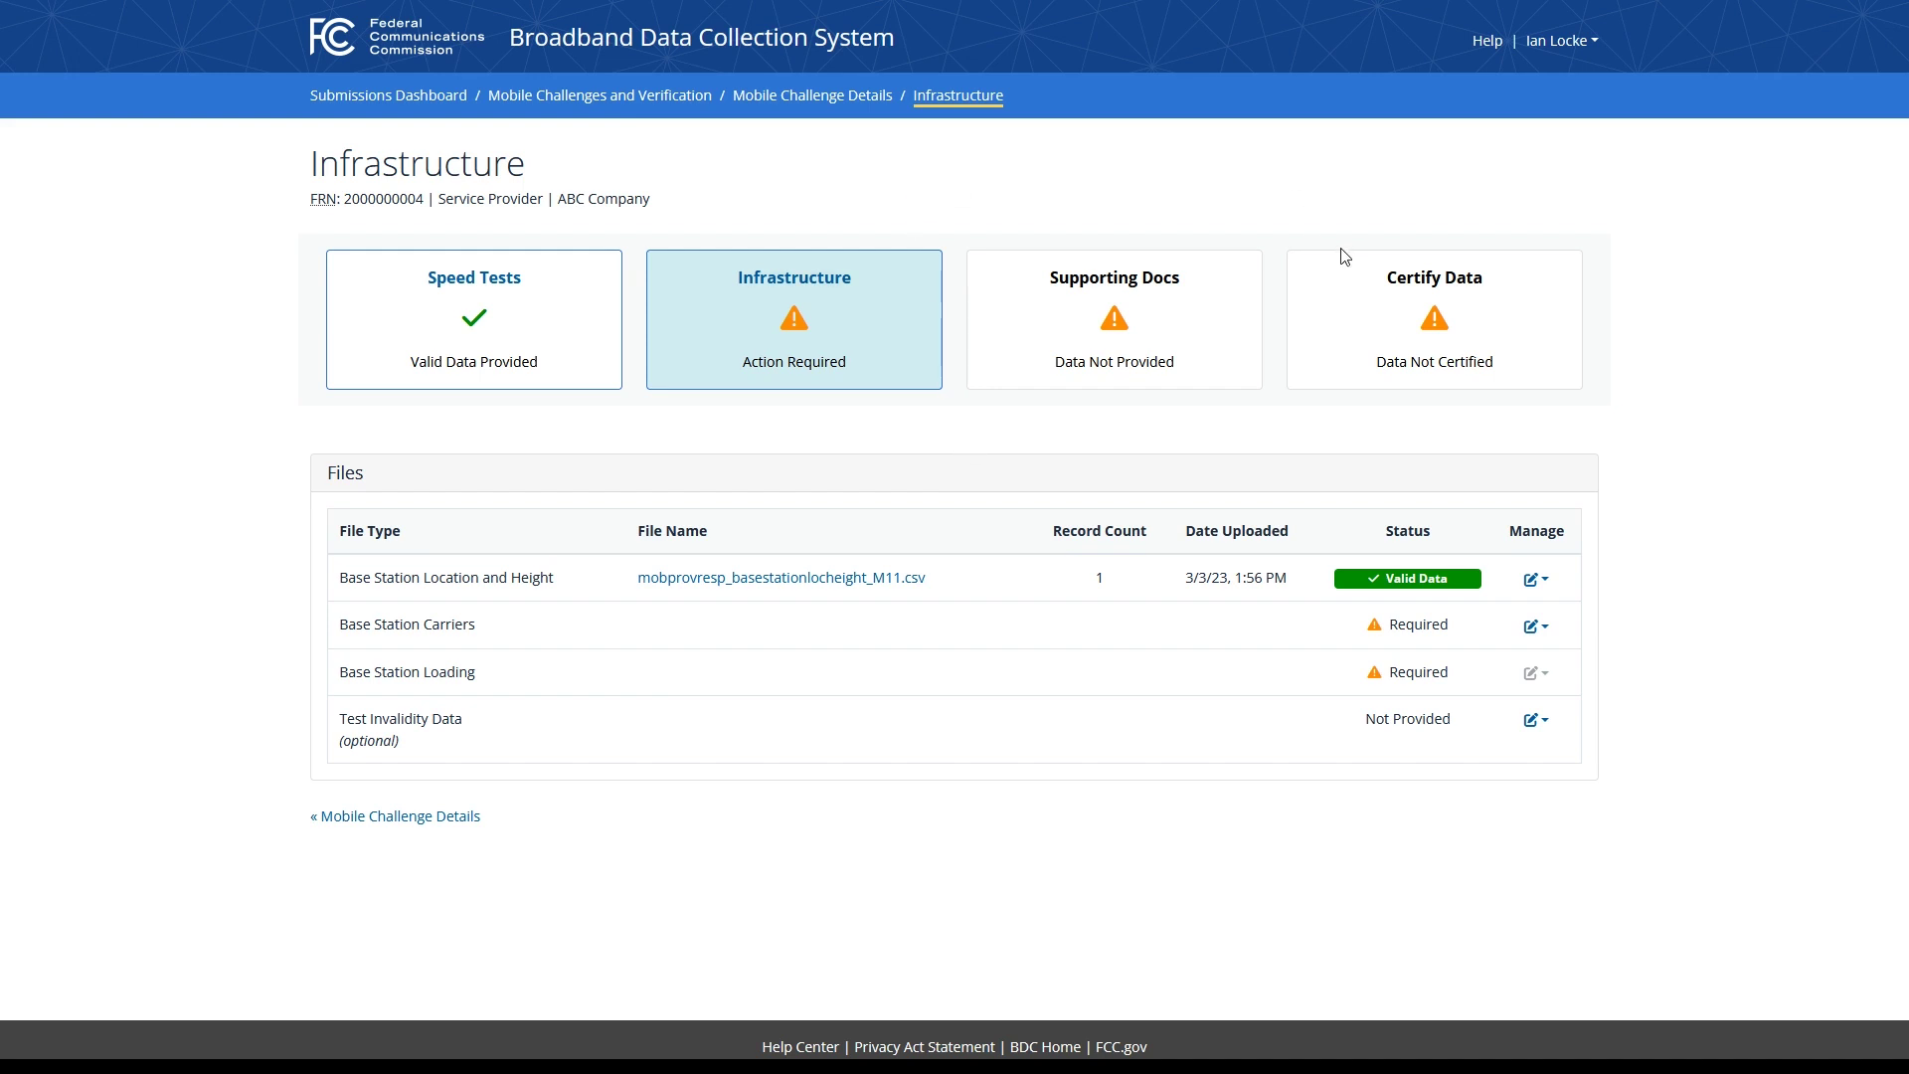
Step: Upload mobprovresp_basestationcarriers_M11.csv as the Base Station Carriers file
click(1535, 627)
click(1487, 662)
click(970, 261)
double_click(358, 144)
click(904, 426)
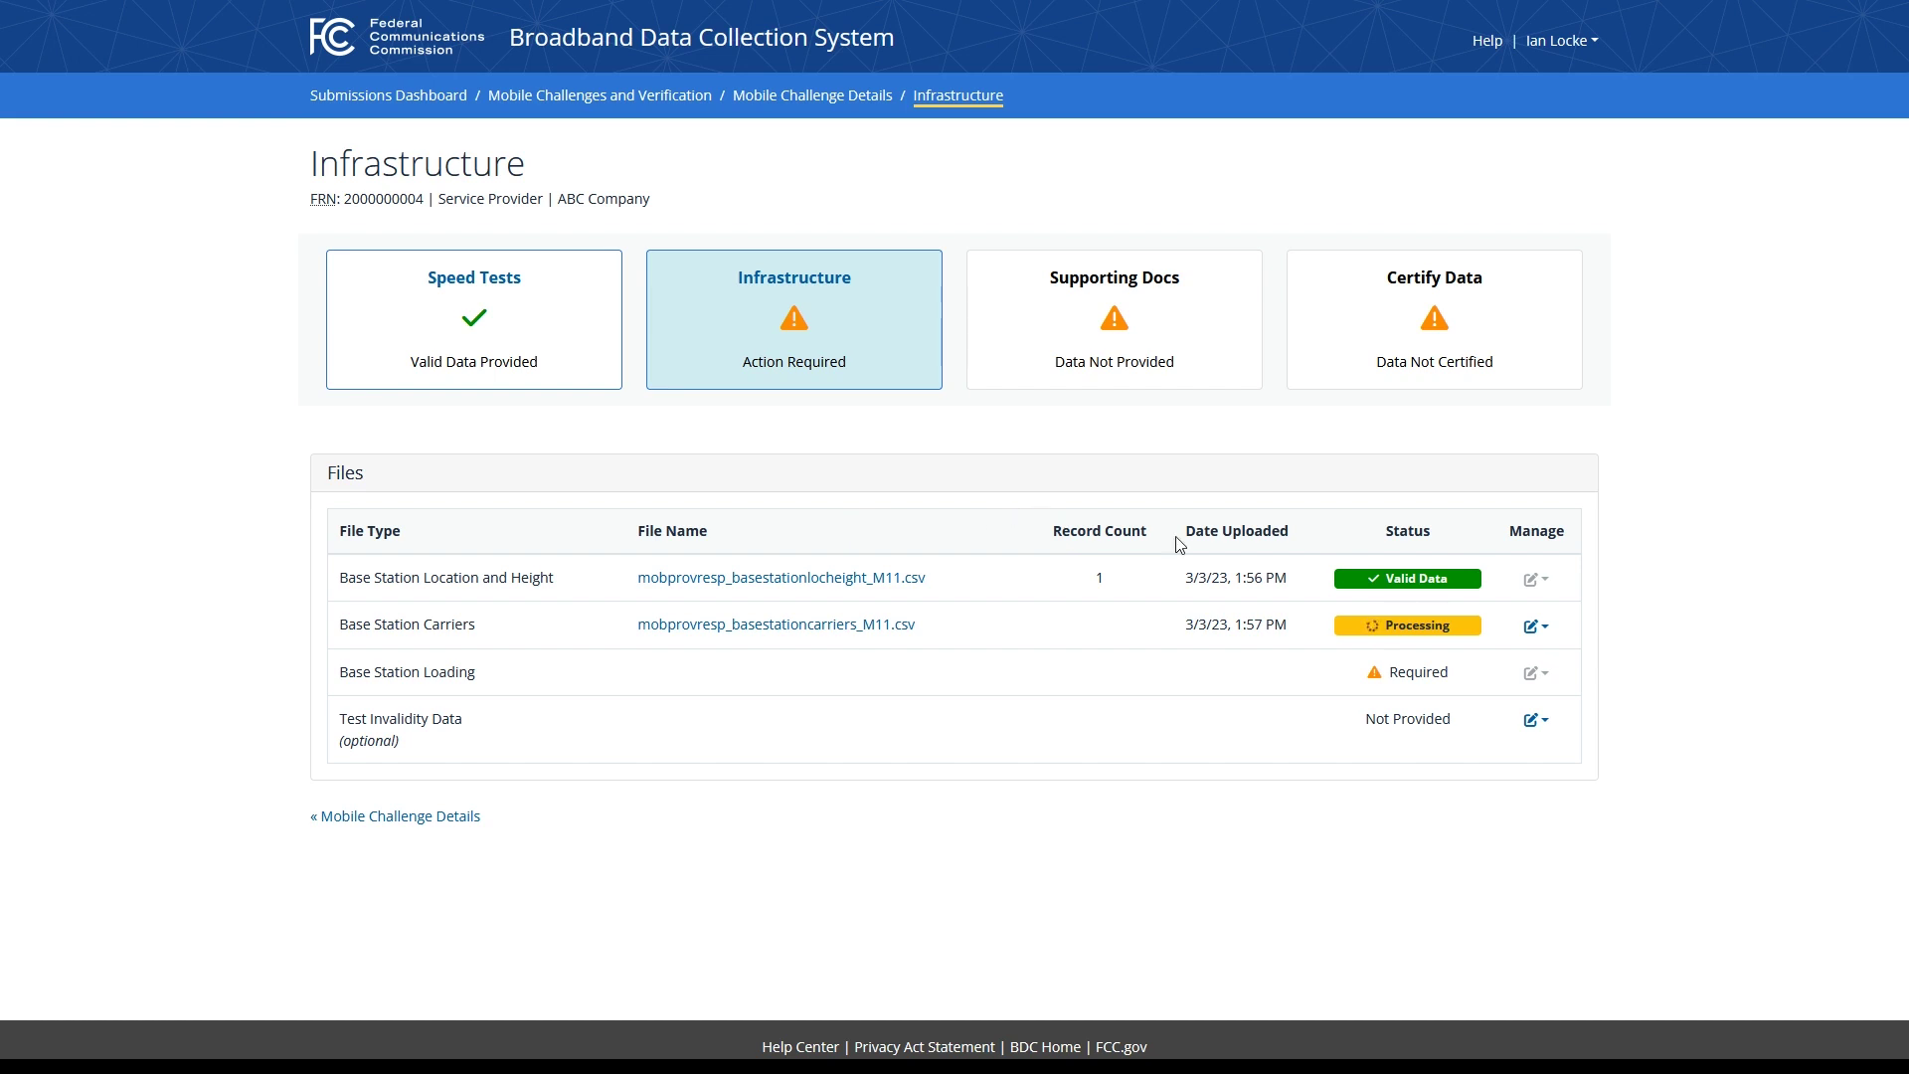
Step: Upload mobprovresp_basestationloading_M11.csv as the Base Station Loading file
click(1536, 673)
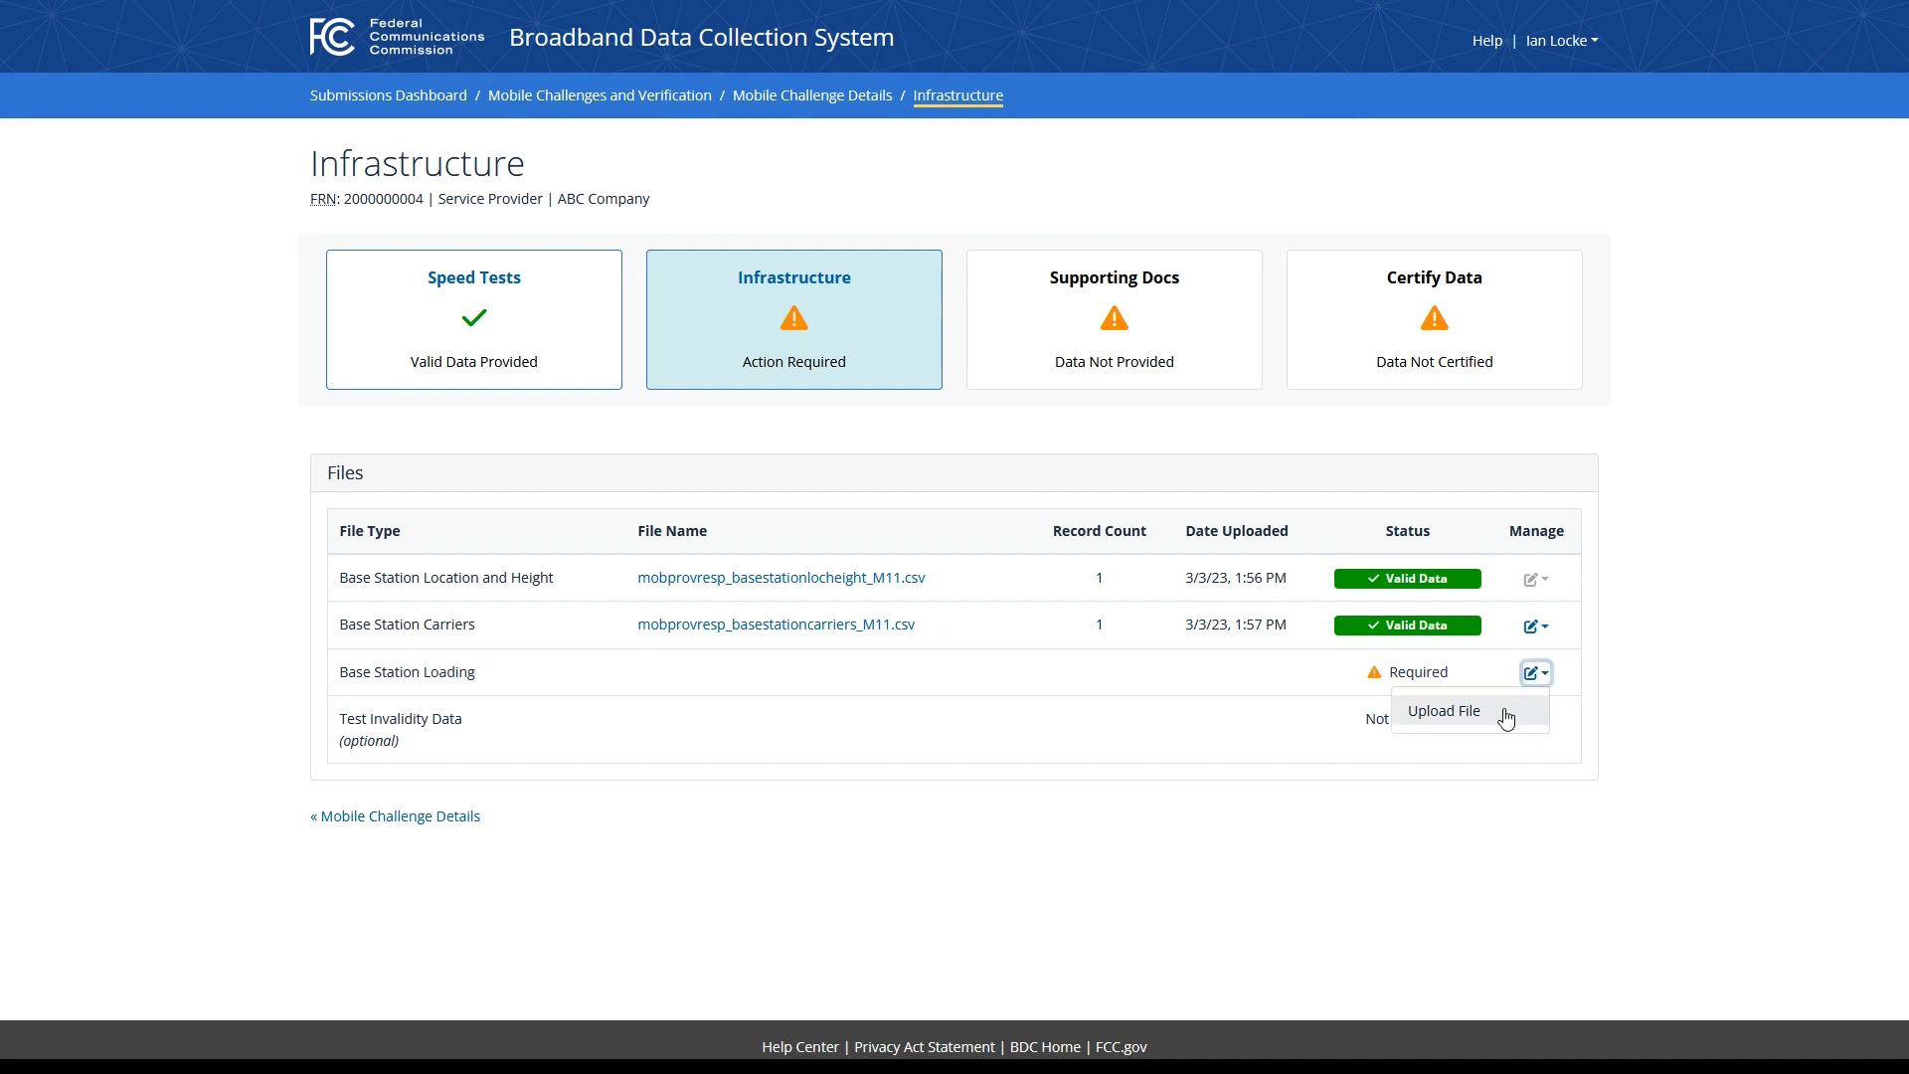
click(1505, 712)
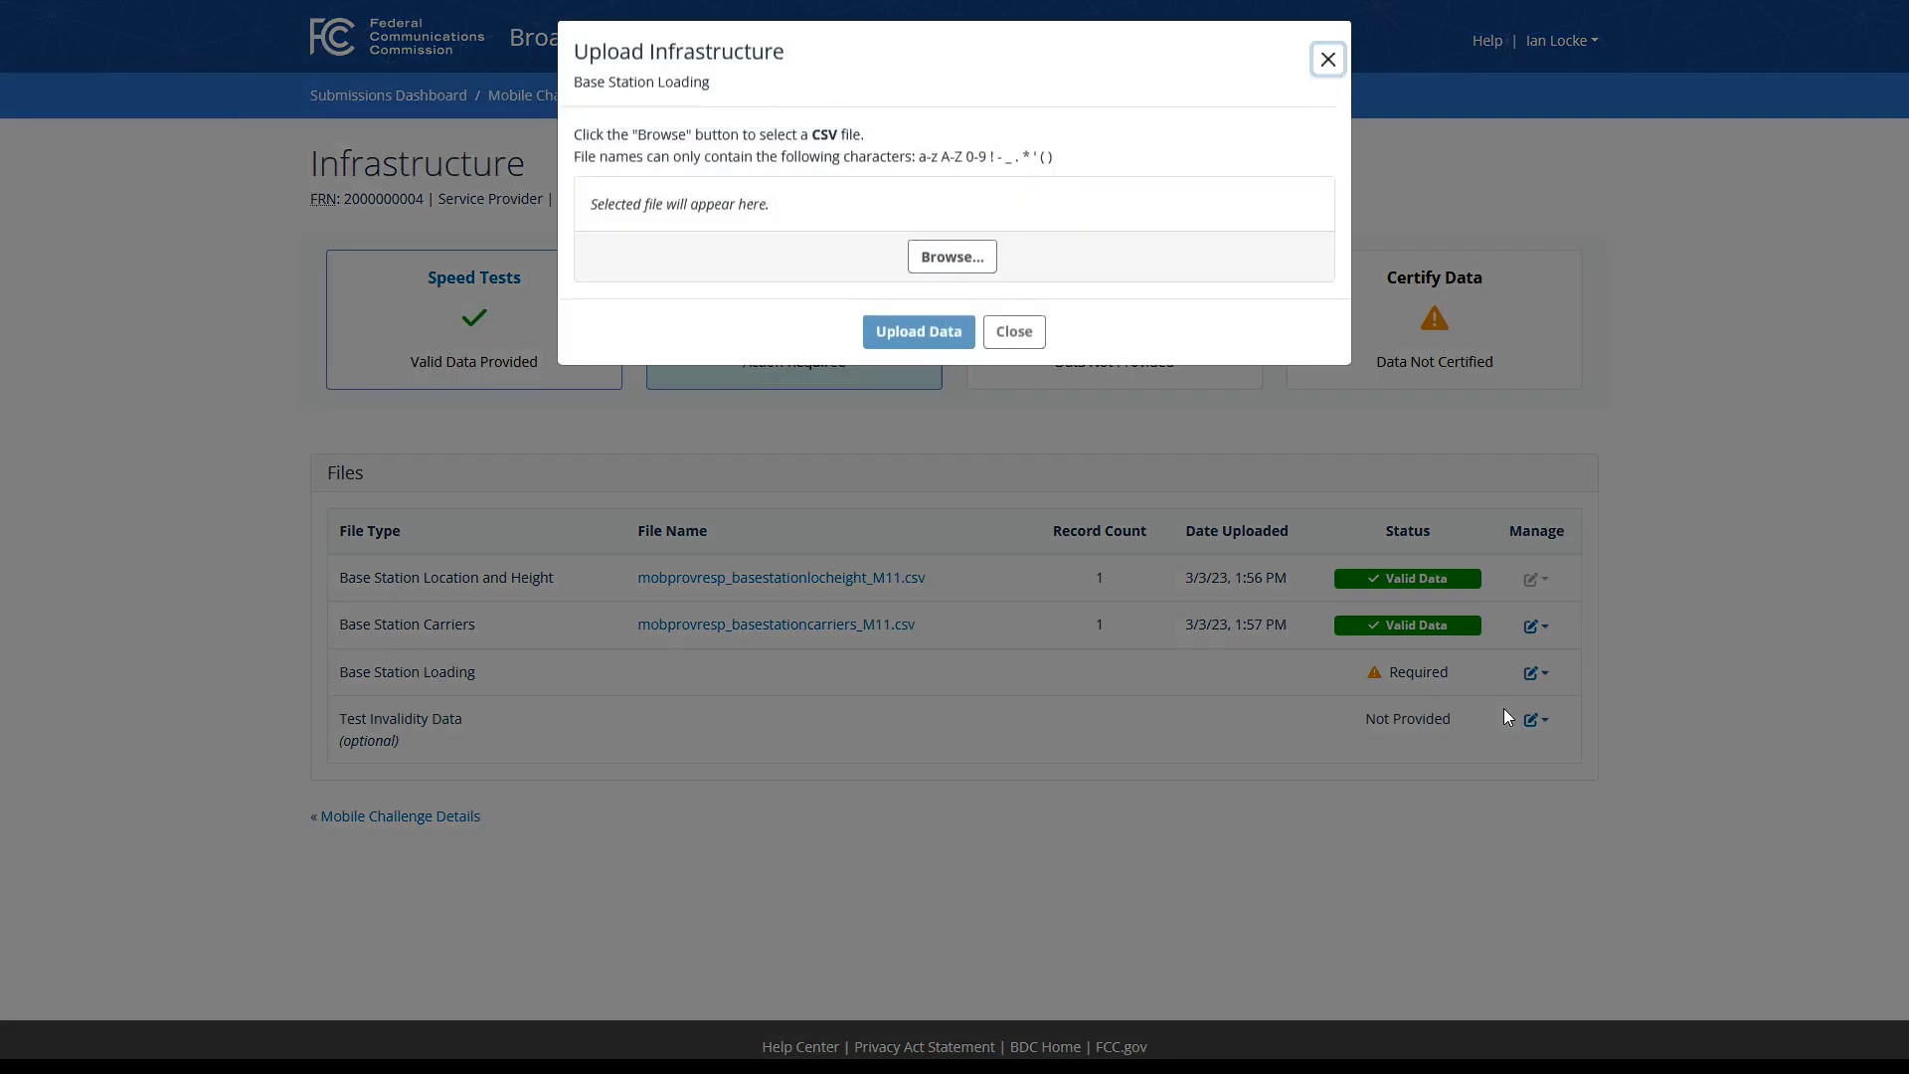
click(977, 274)
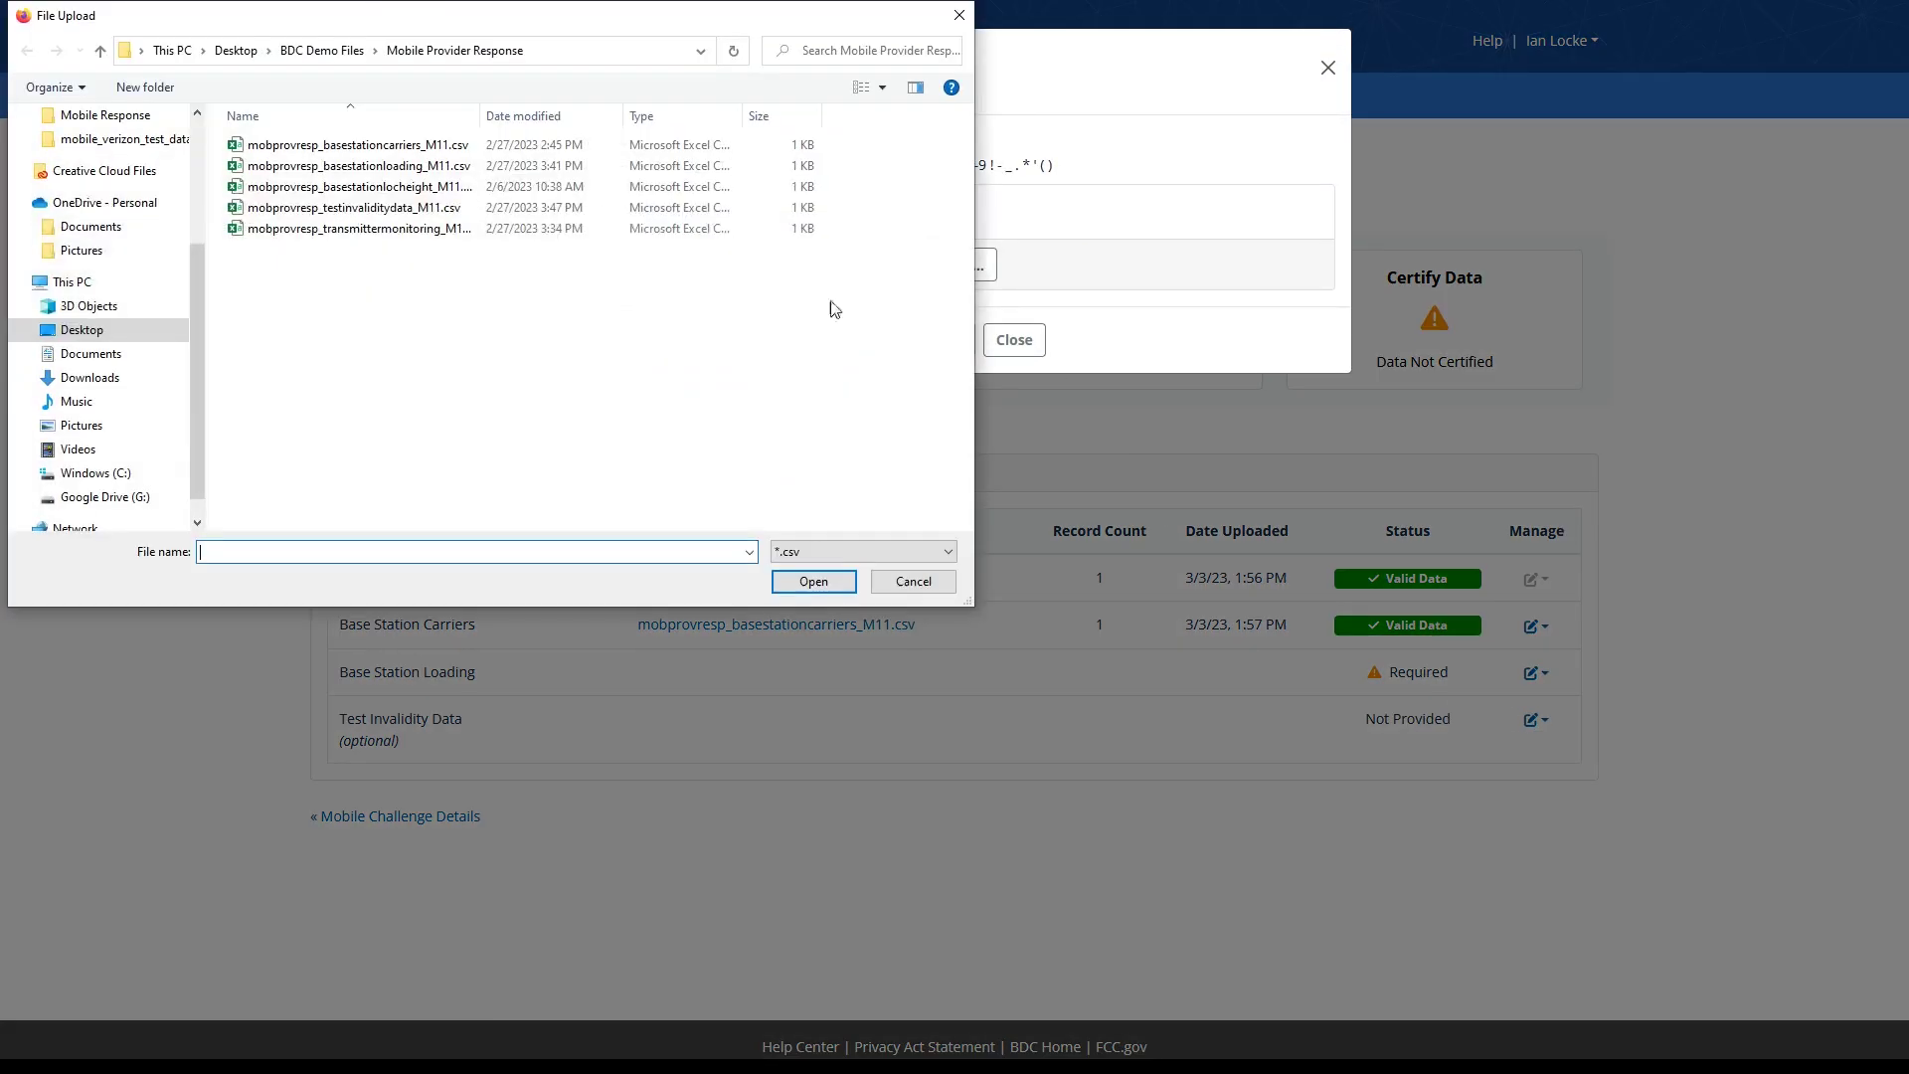
double_click(398, 176)
click(917, 413)
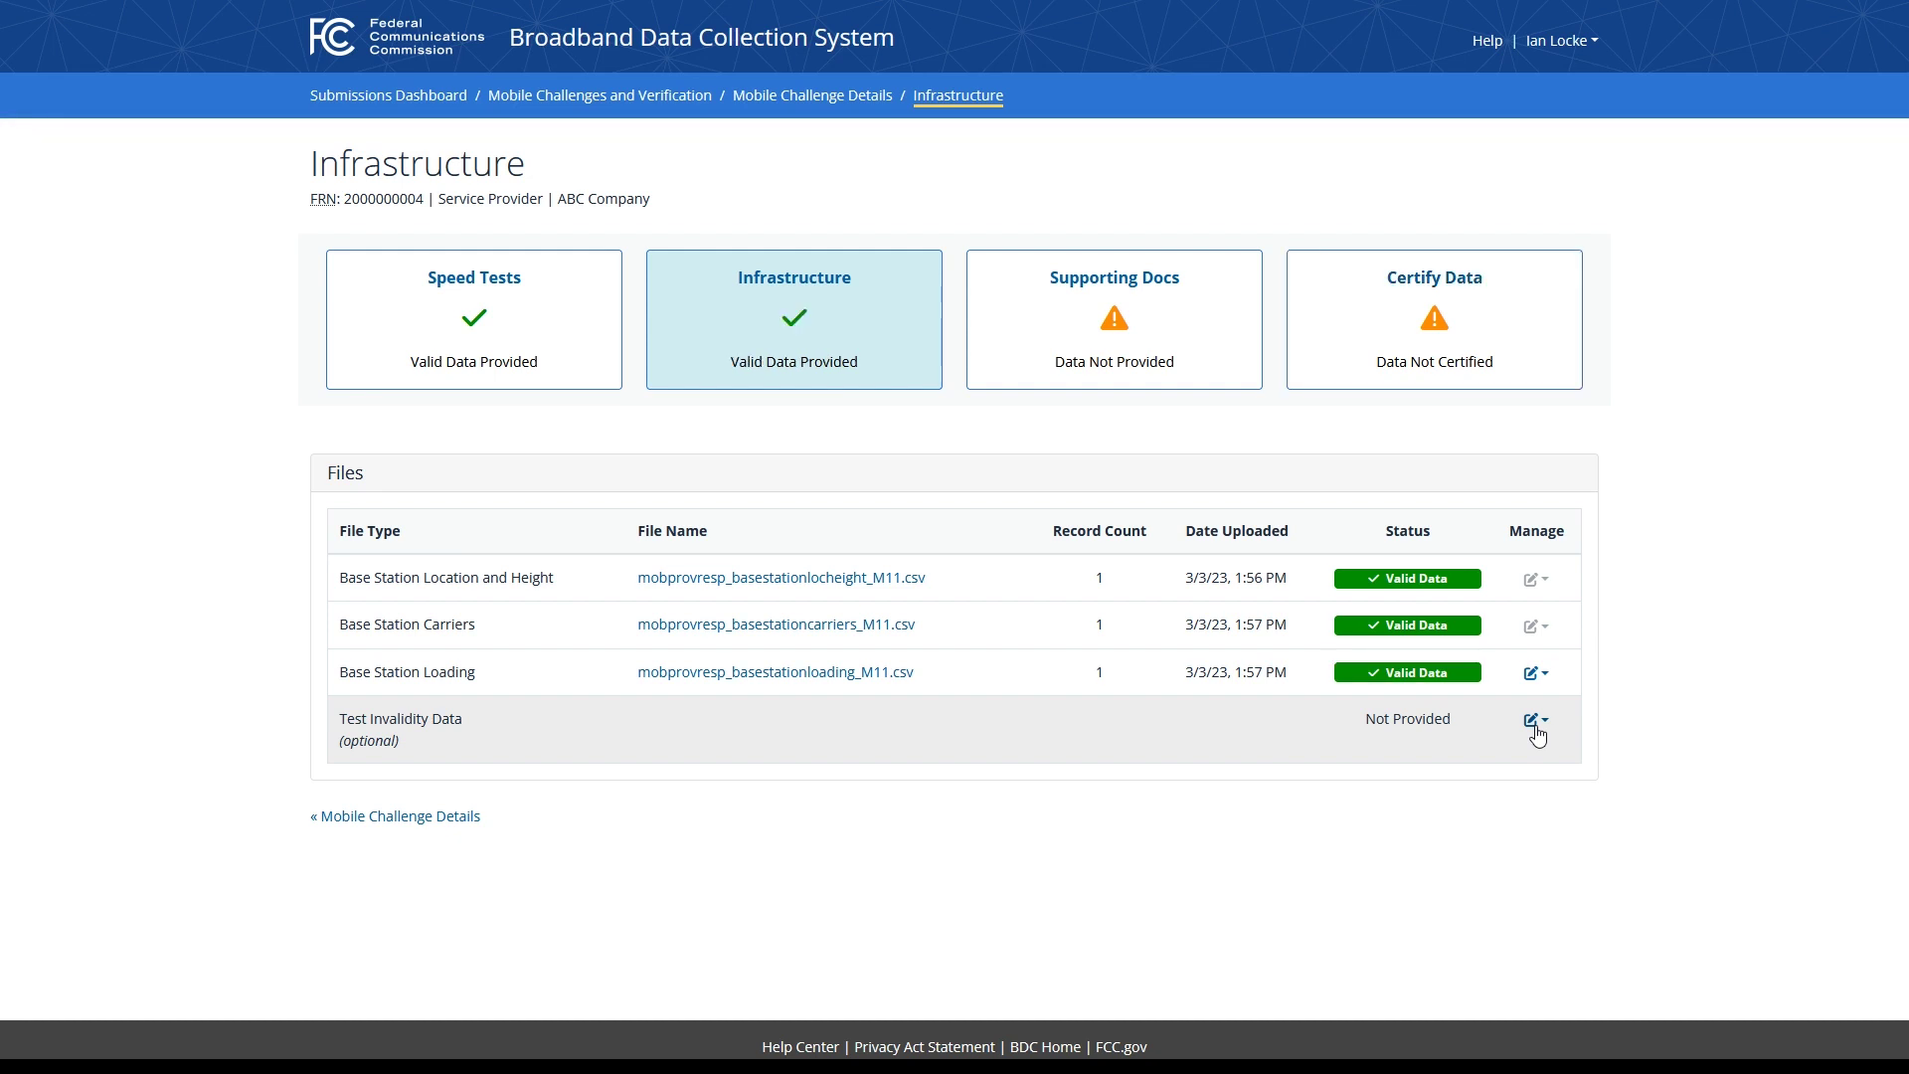
Step: Upload mobprovresp_testinvaliditydata_M11.csv as the optional Test Invalidity Data file
click(1536, 724)
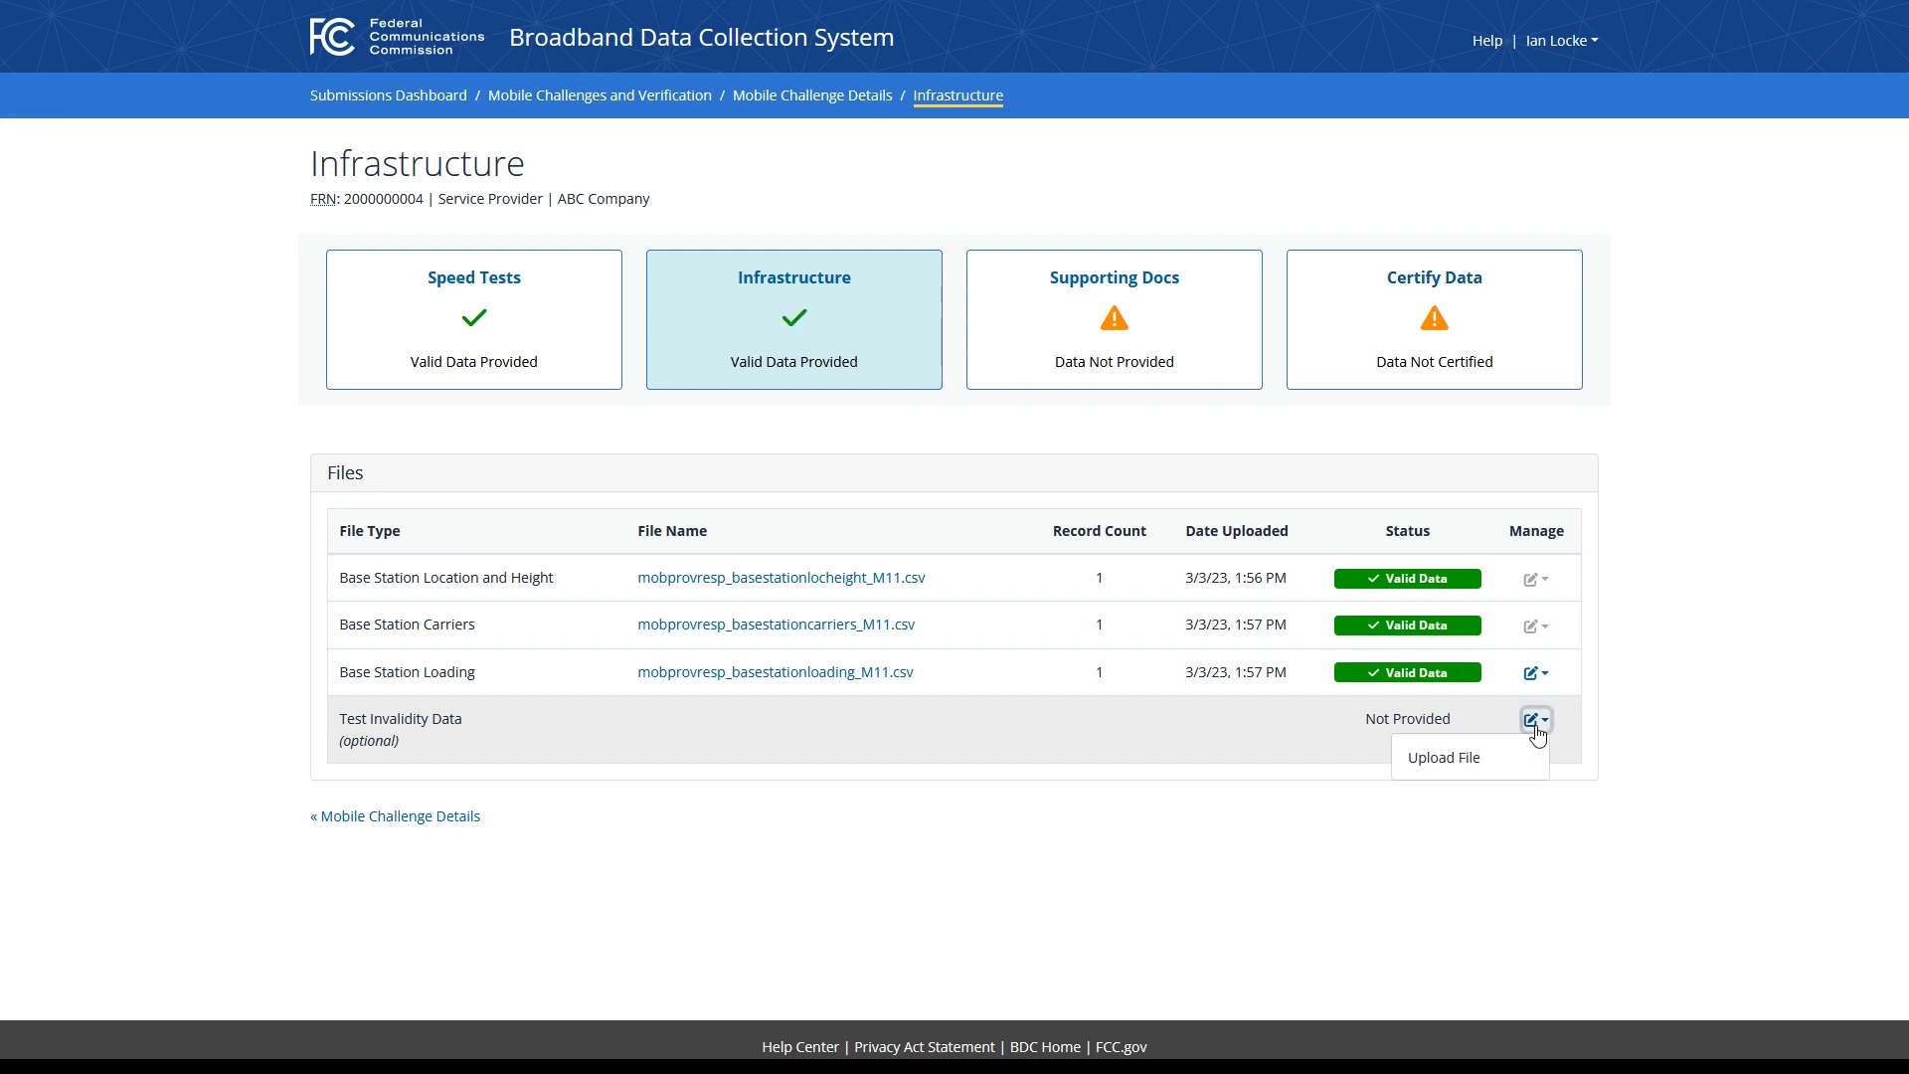
click(1469, 758)
click(960, 266)
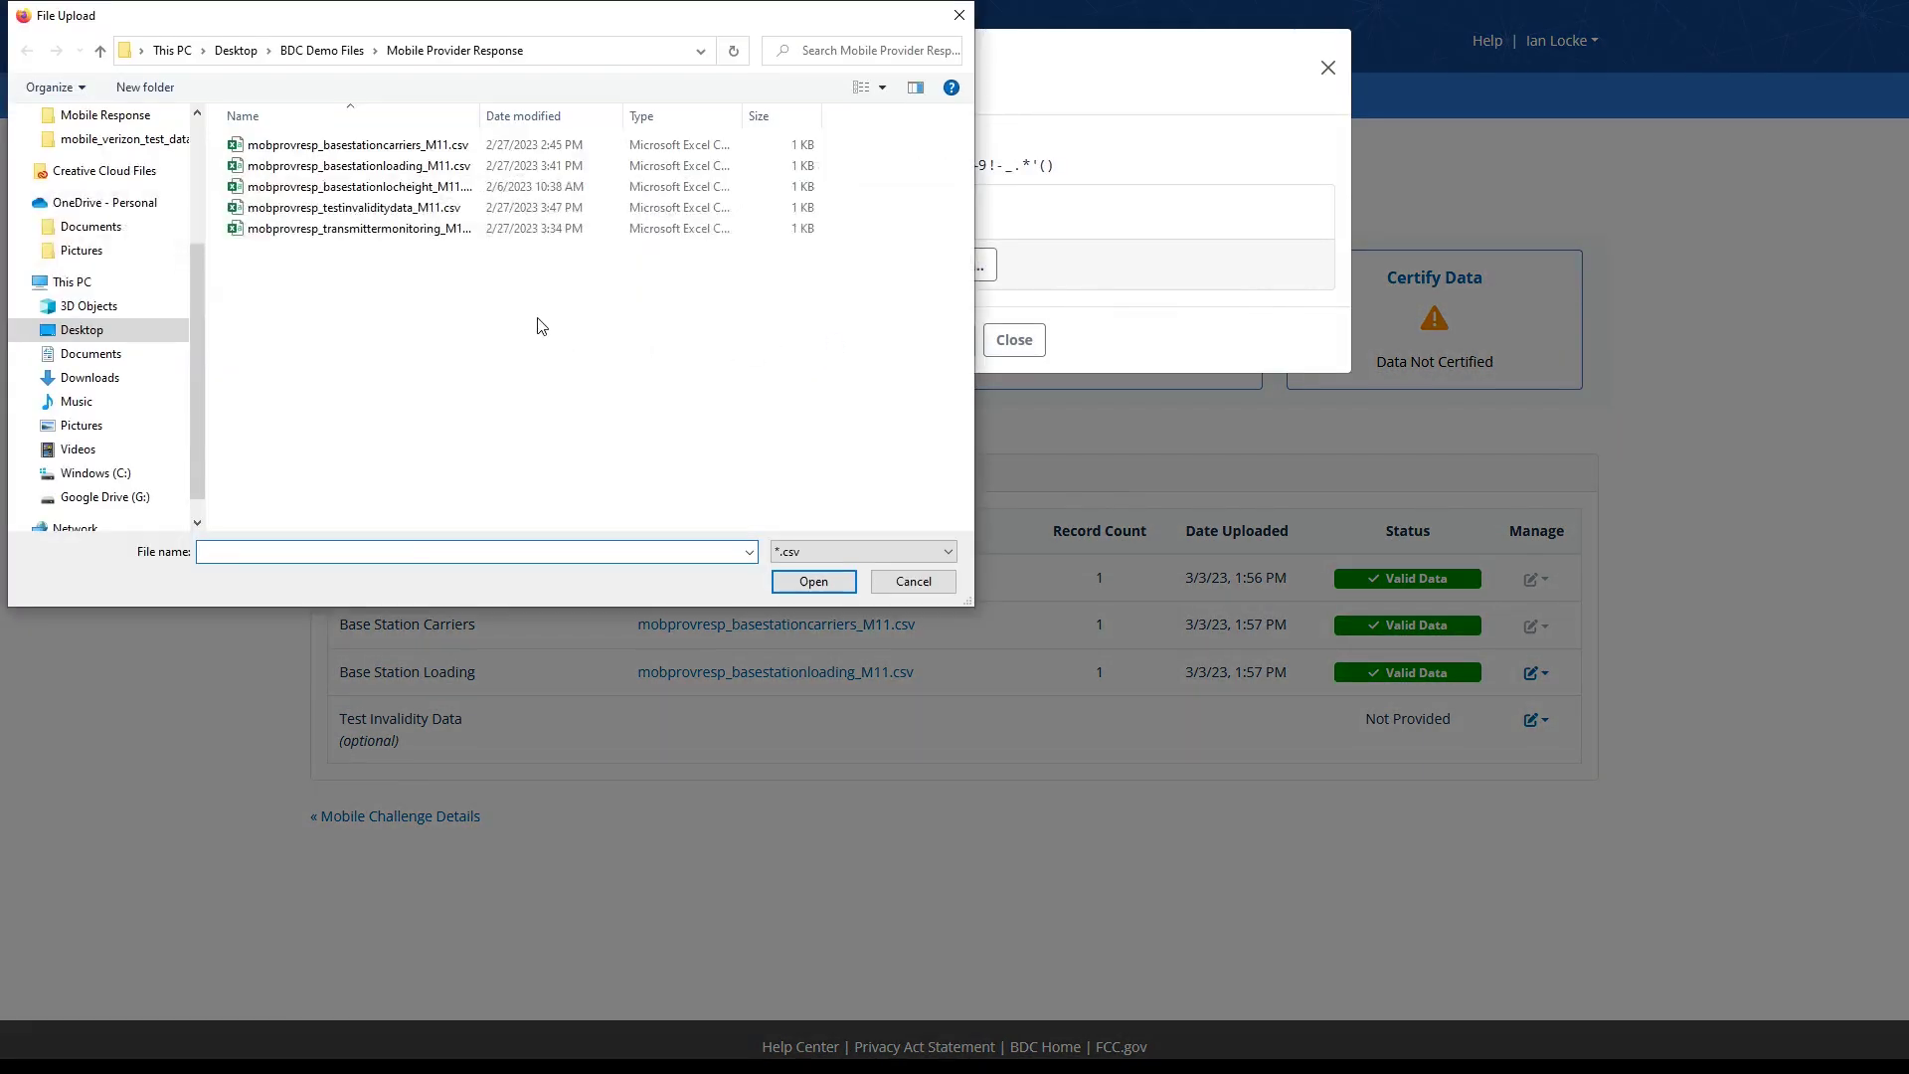
double_click(397, 208)
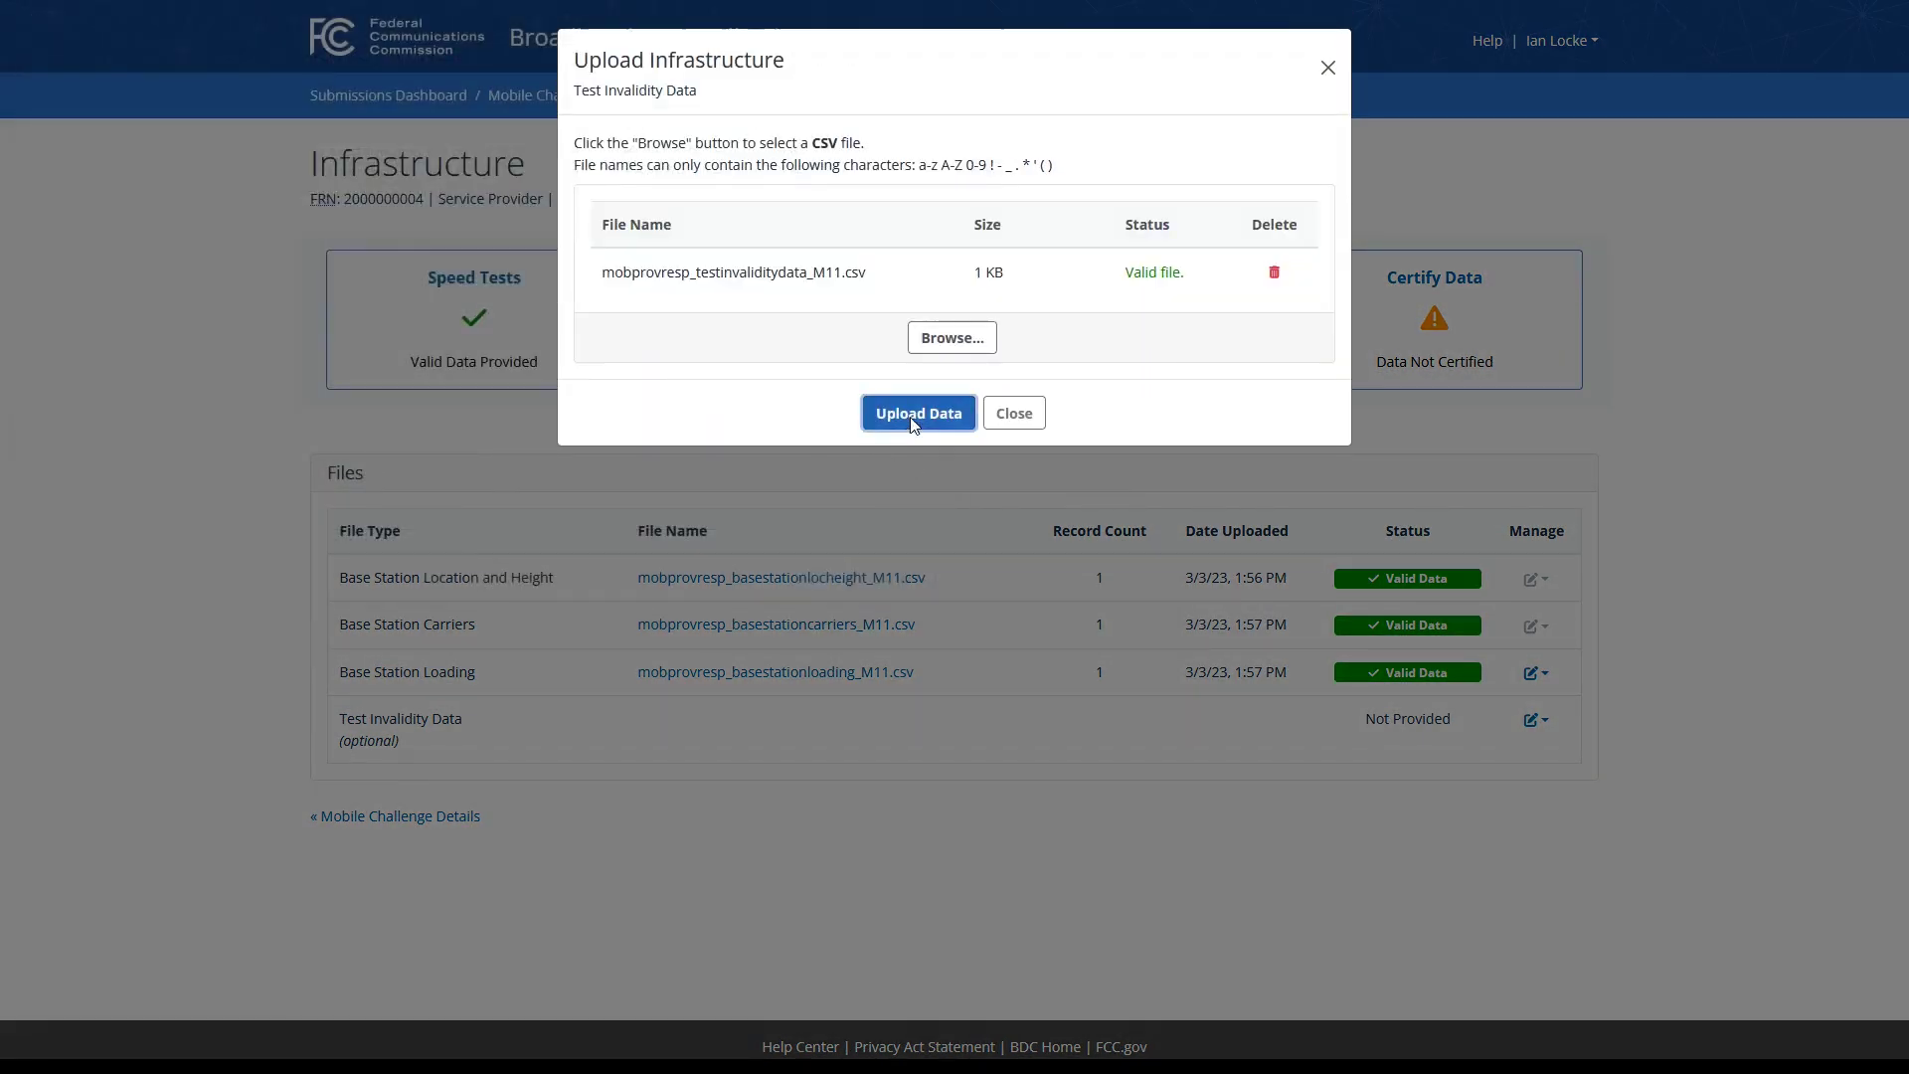
click(913, 425)
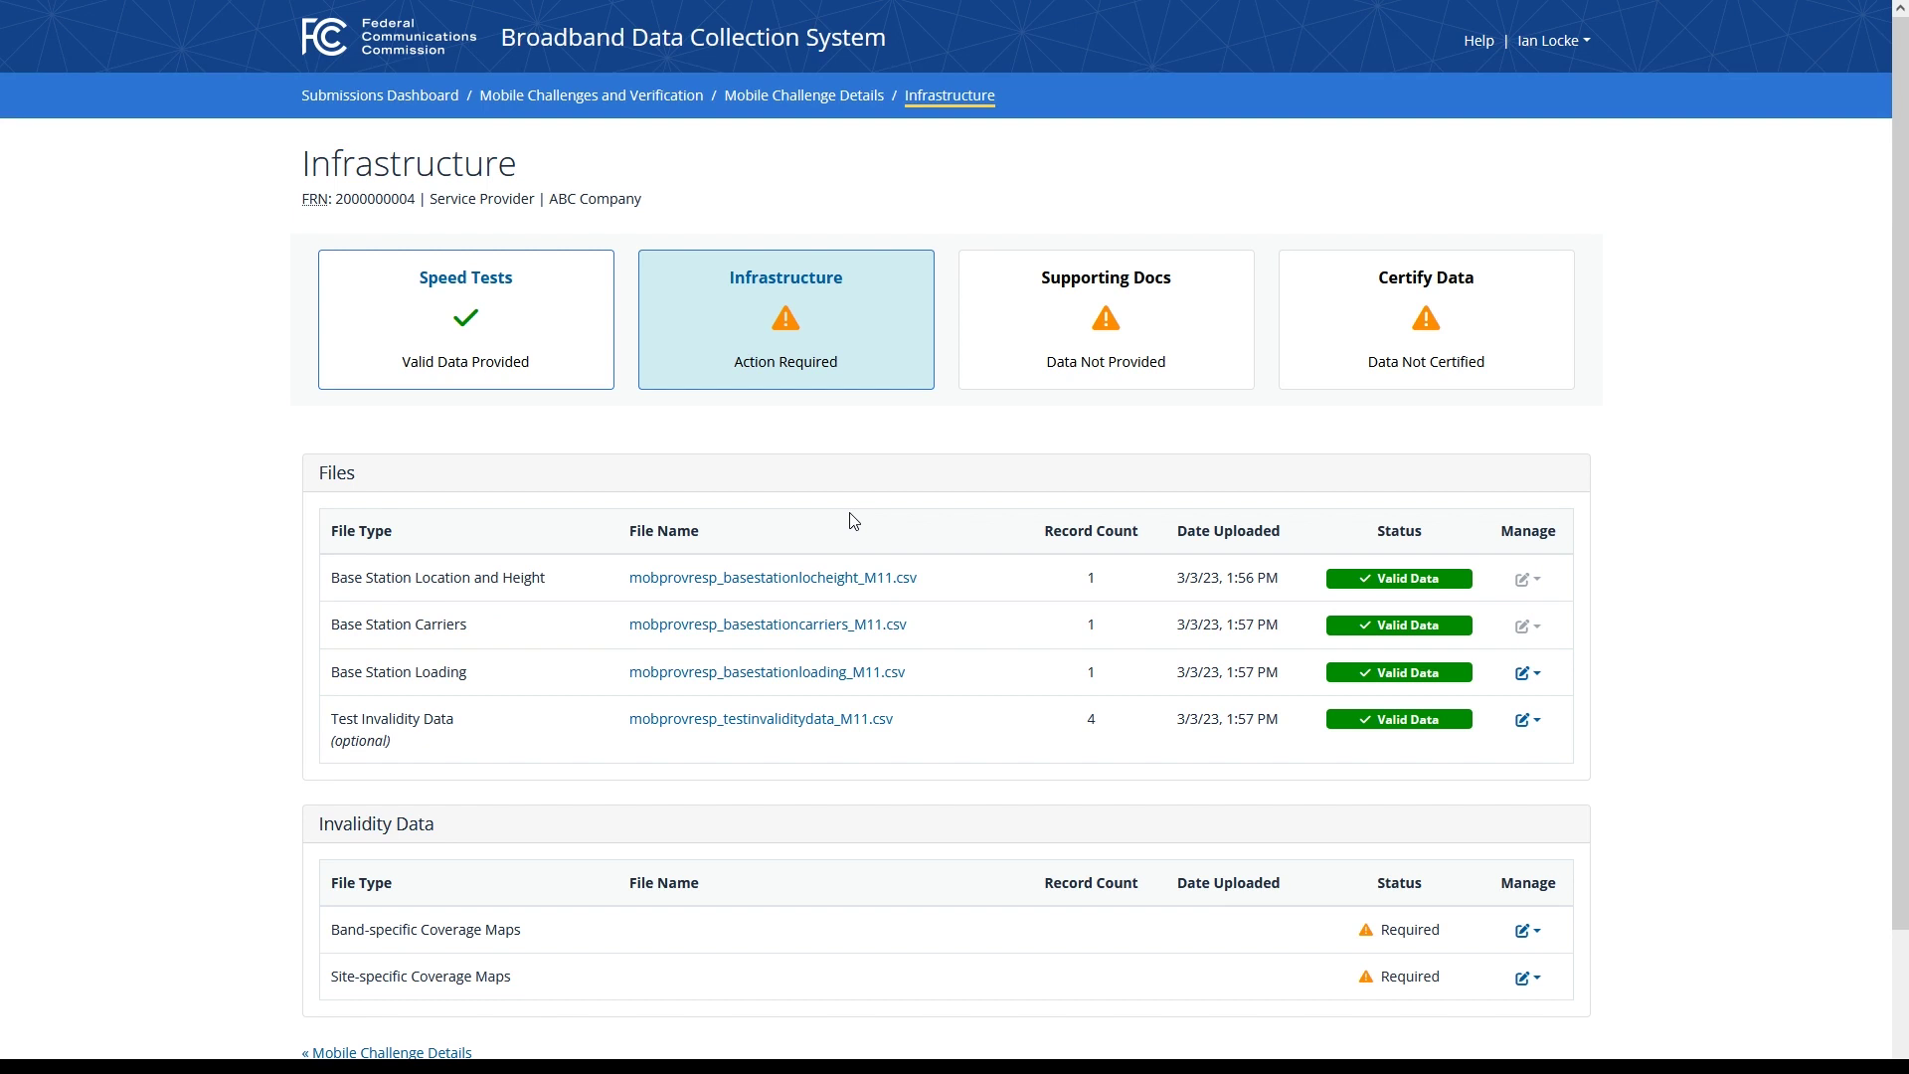
Step: Upload bandspecificcoverage(1).zip as an ESRI Shapefile for the Band-specific Coverage Maps
scroll(855, 500, down, 2)
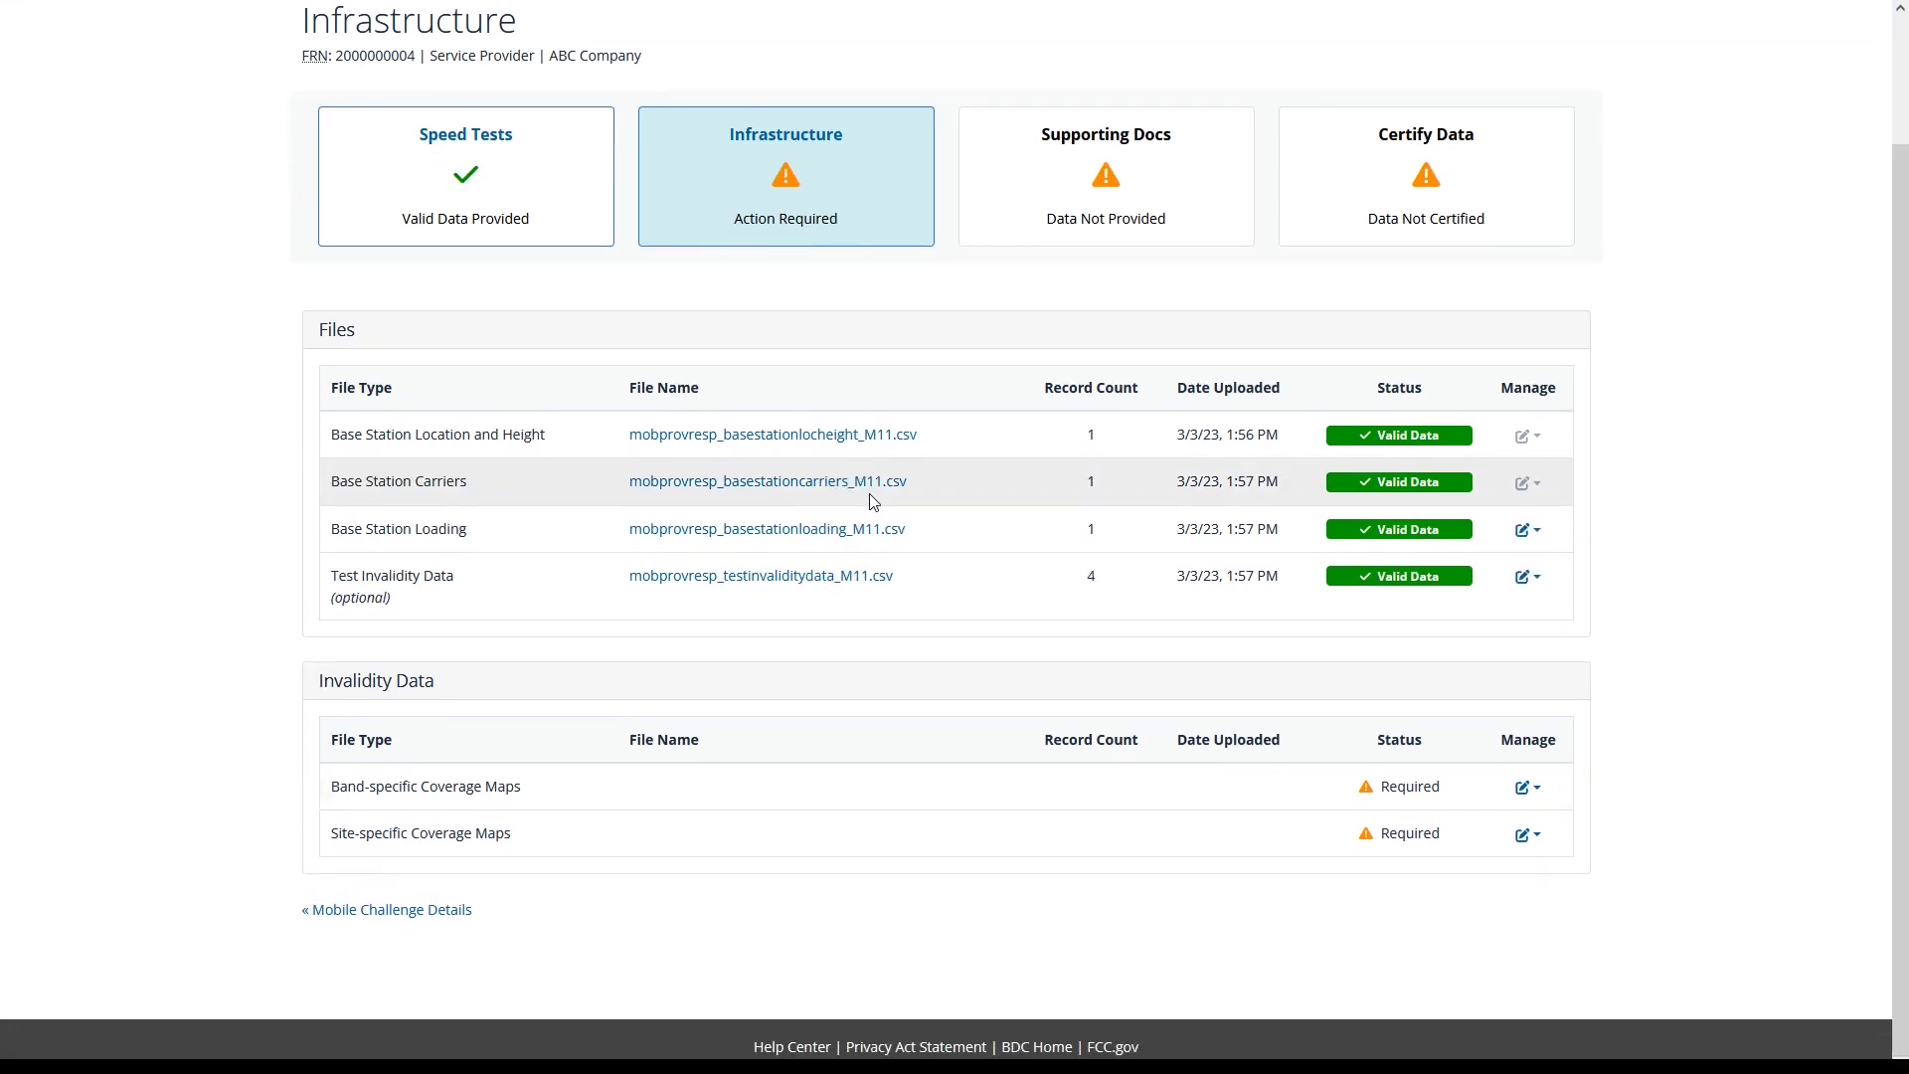
click(1527, 789)
click(1474, 828)
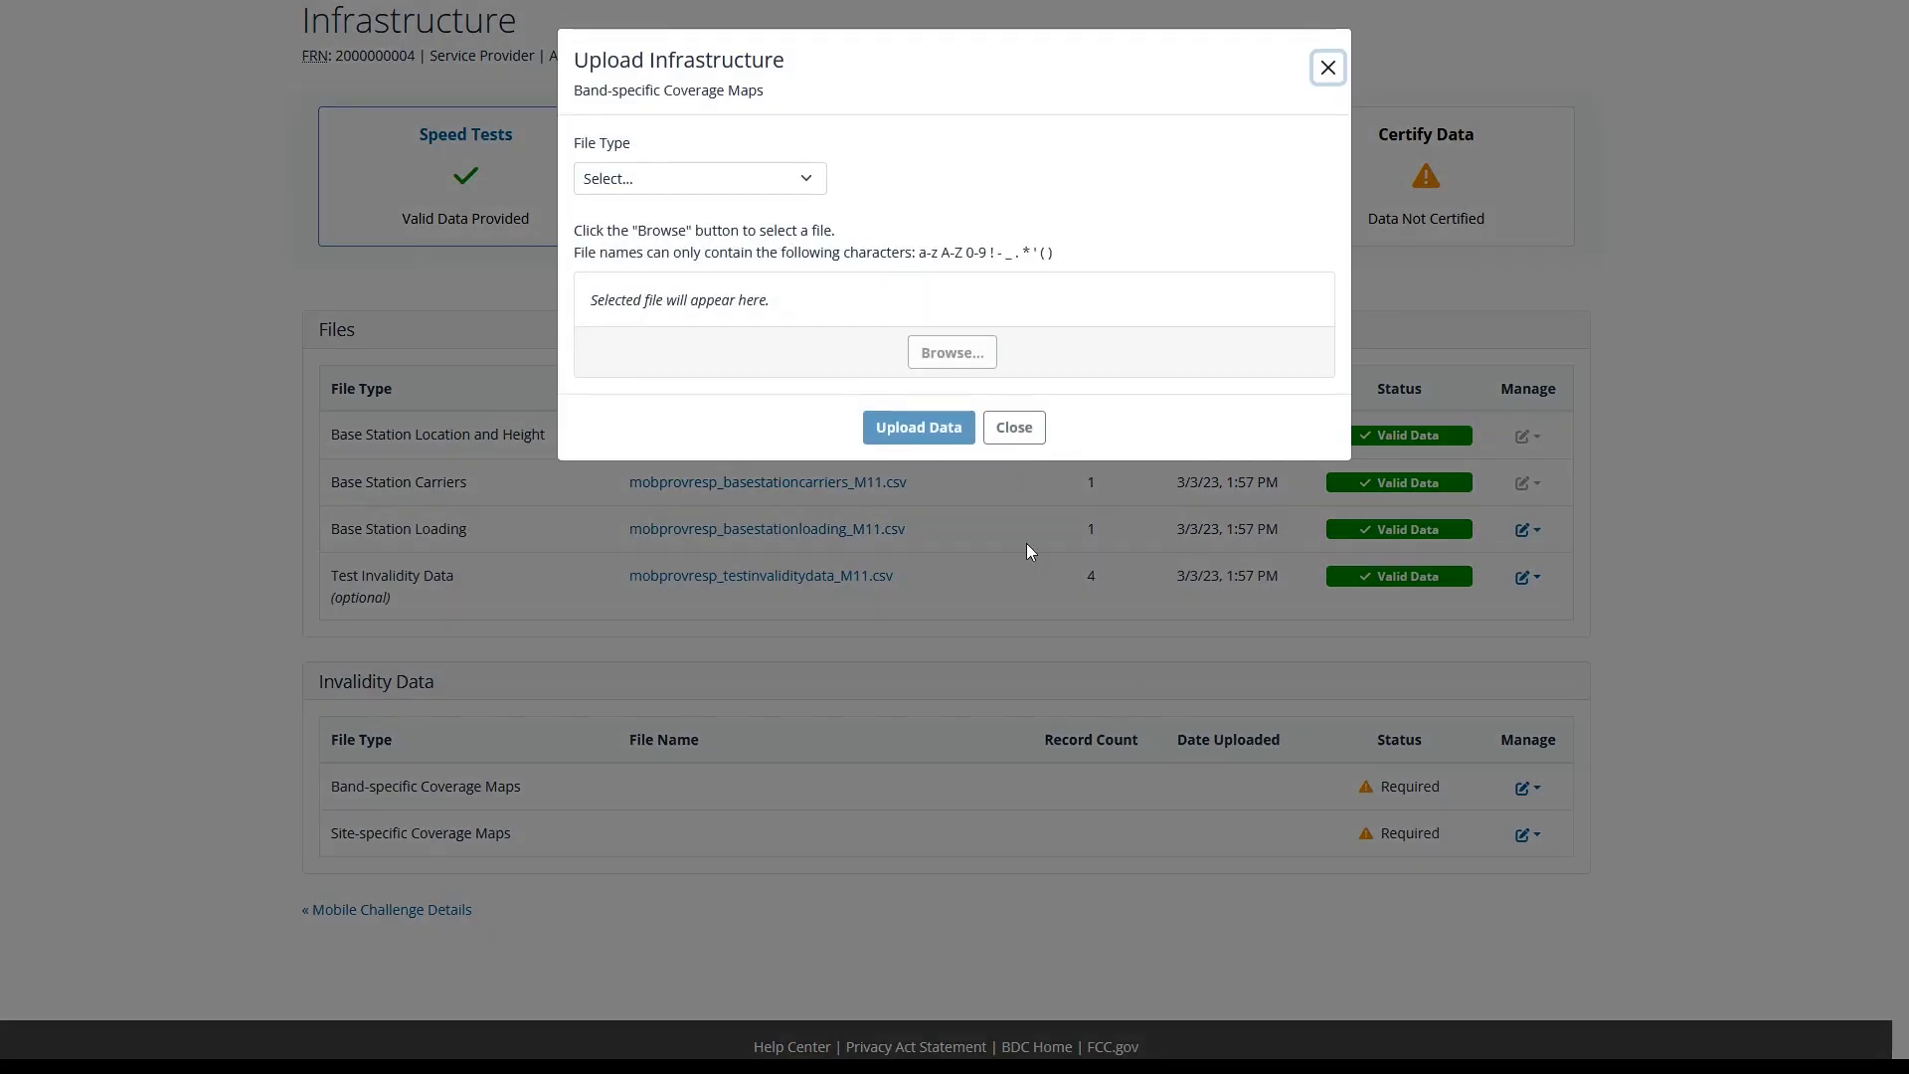
click(798, 180)
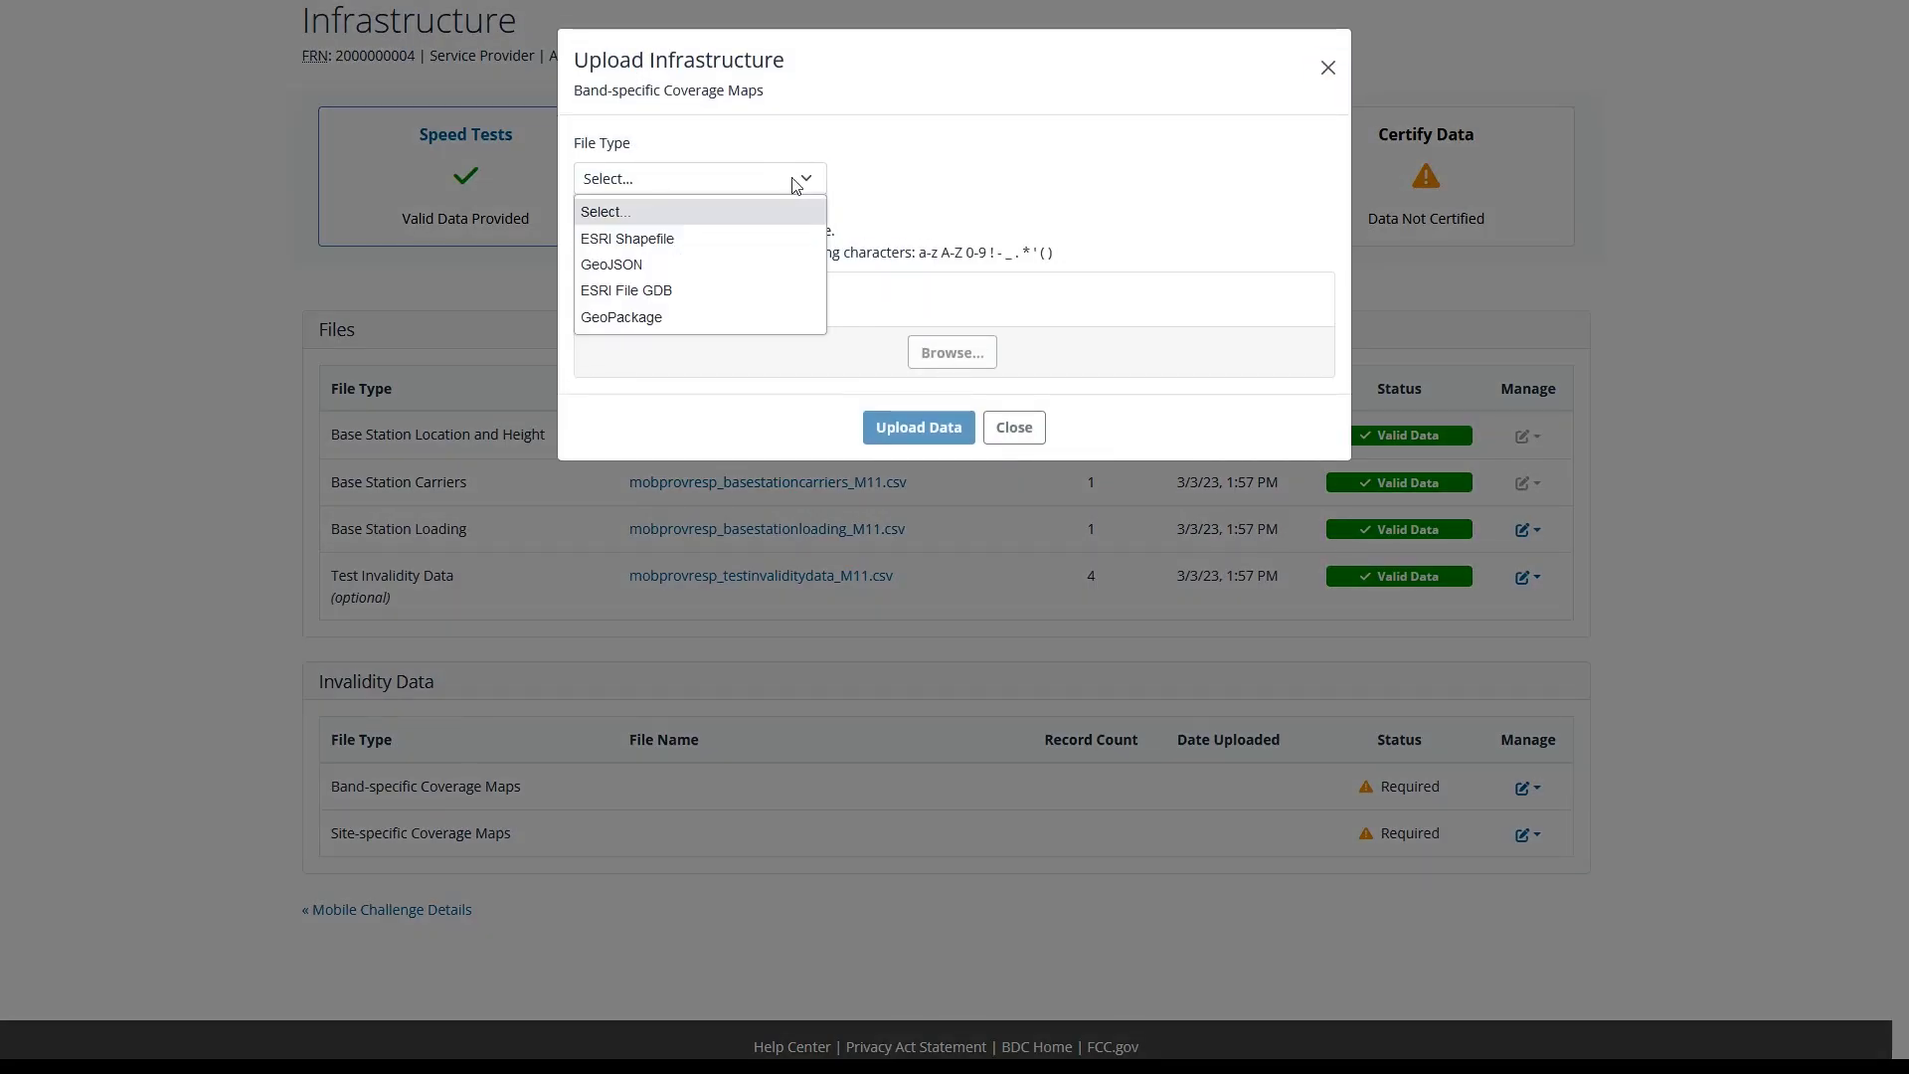
click(752, 238)
click(975, 360)
double_click(319, 145)
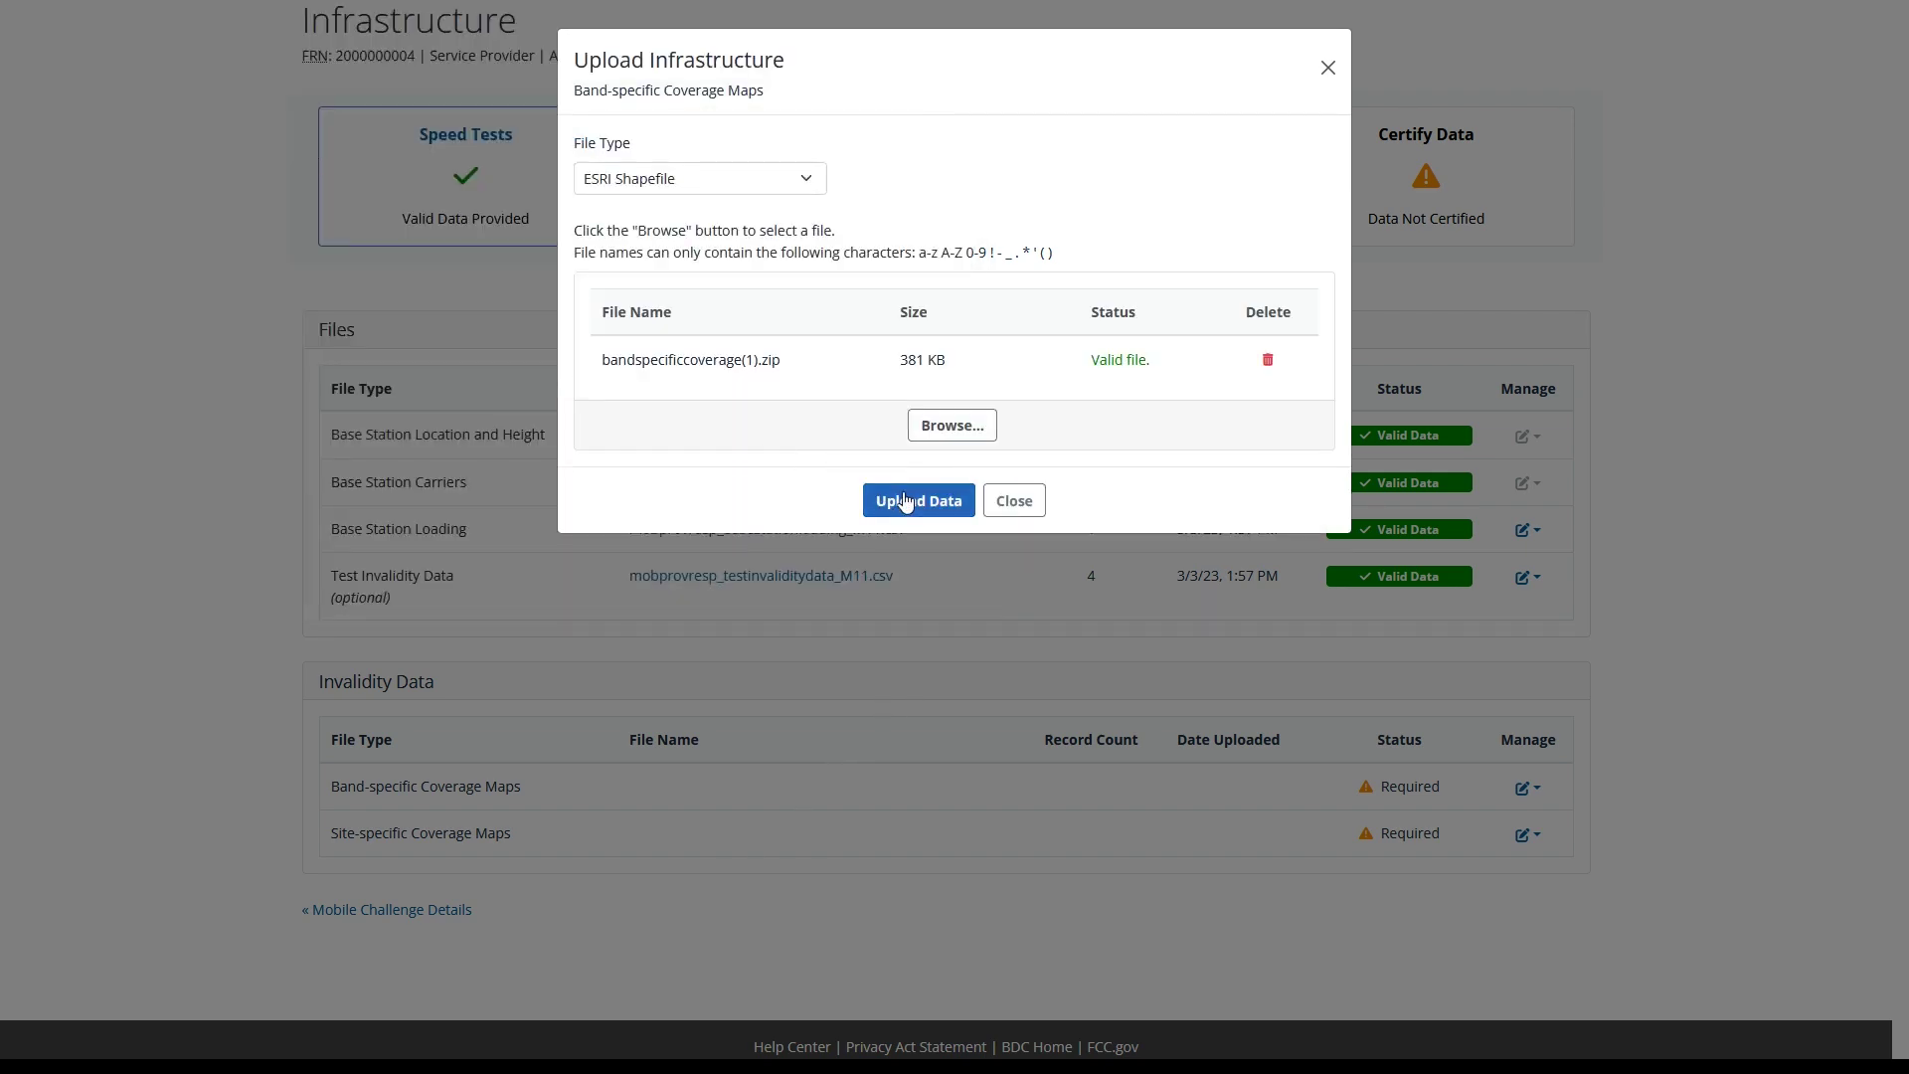
click(905, 500)
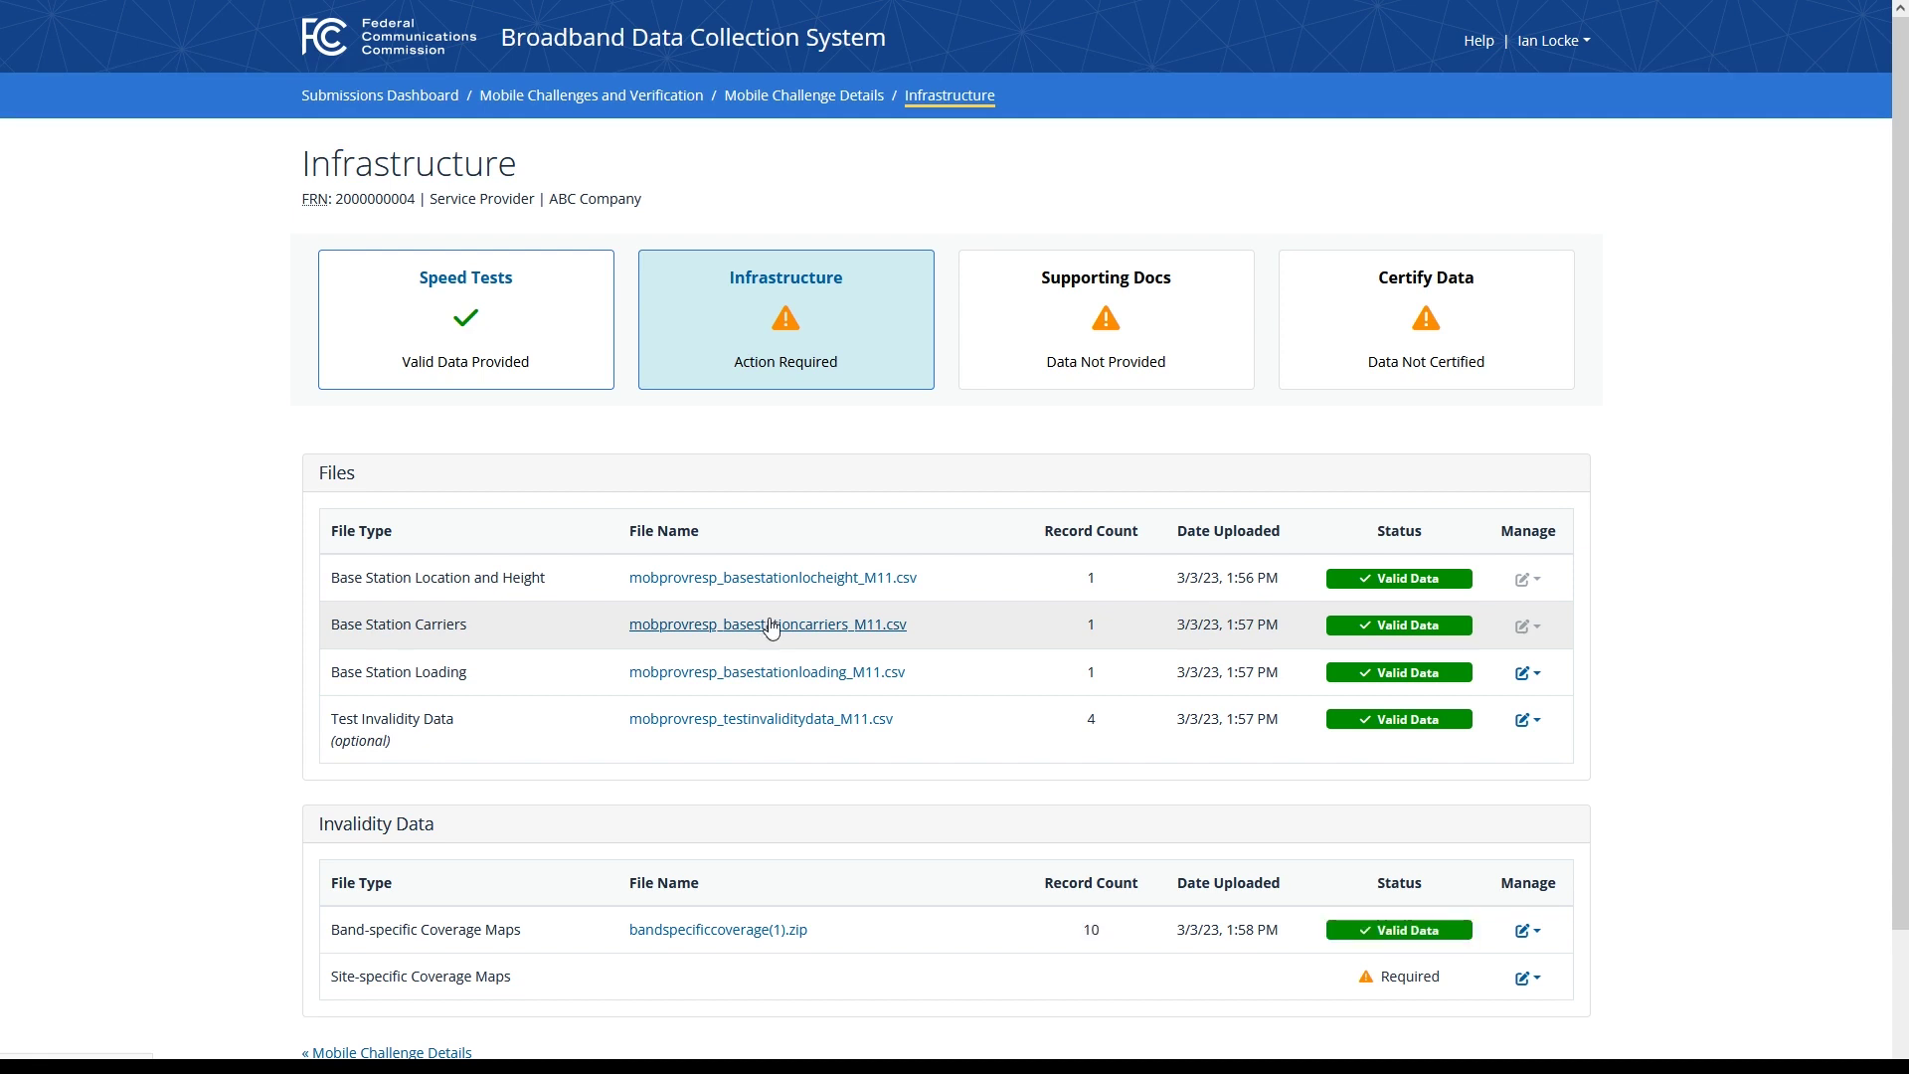
Step: Upload sitespecificcoverage (1).zip as an ESRI Shapefile for the Site-specific Coverage Maps
scroll(769, 641, down, 2)
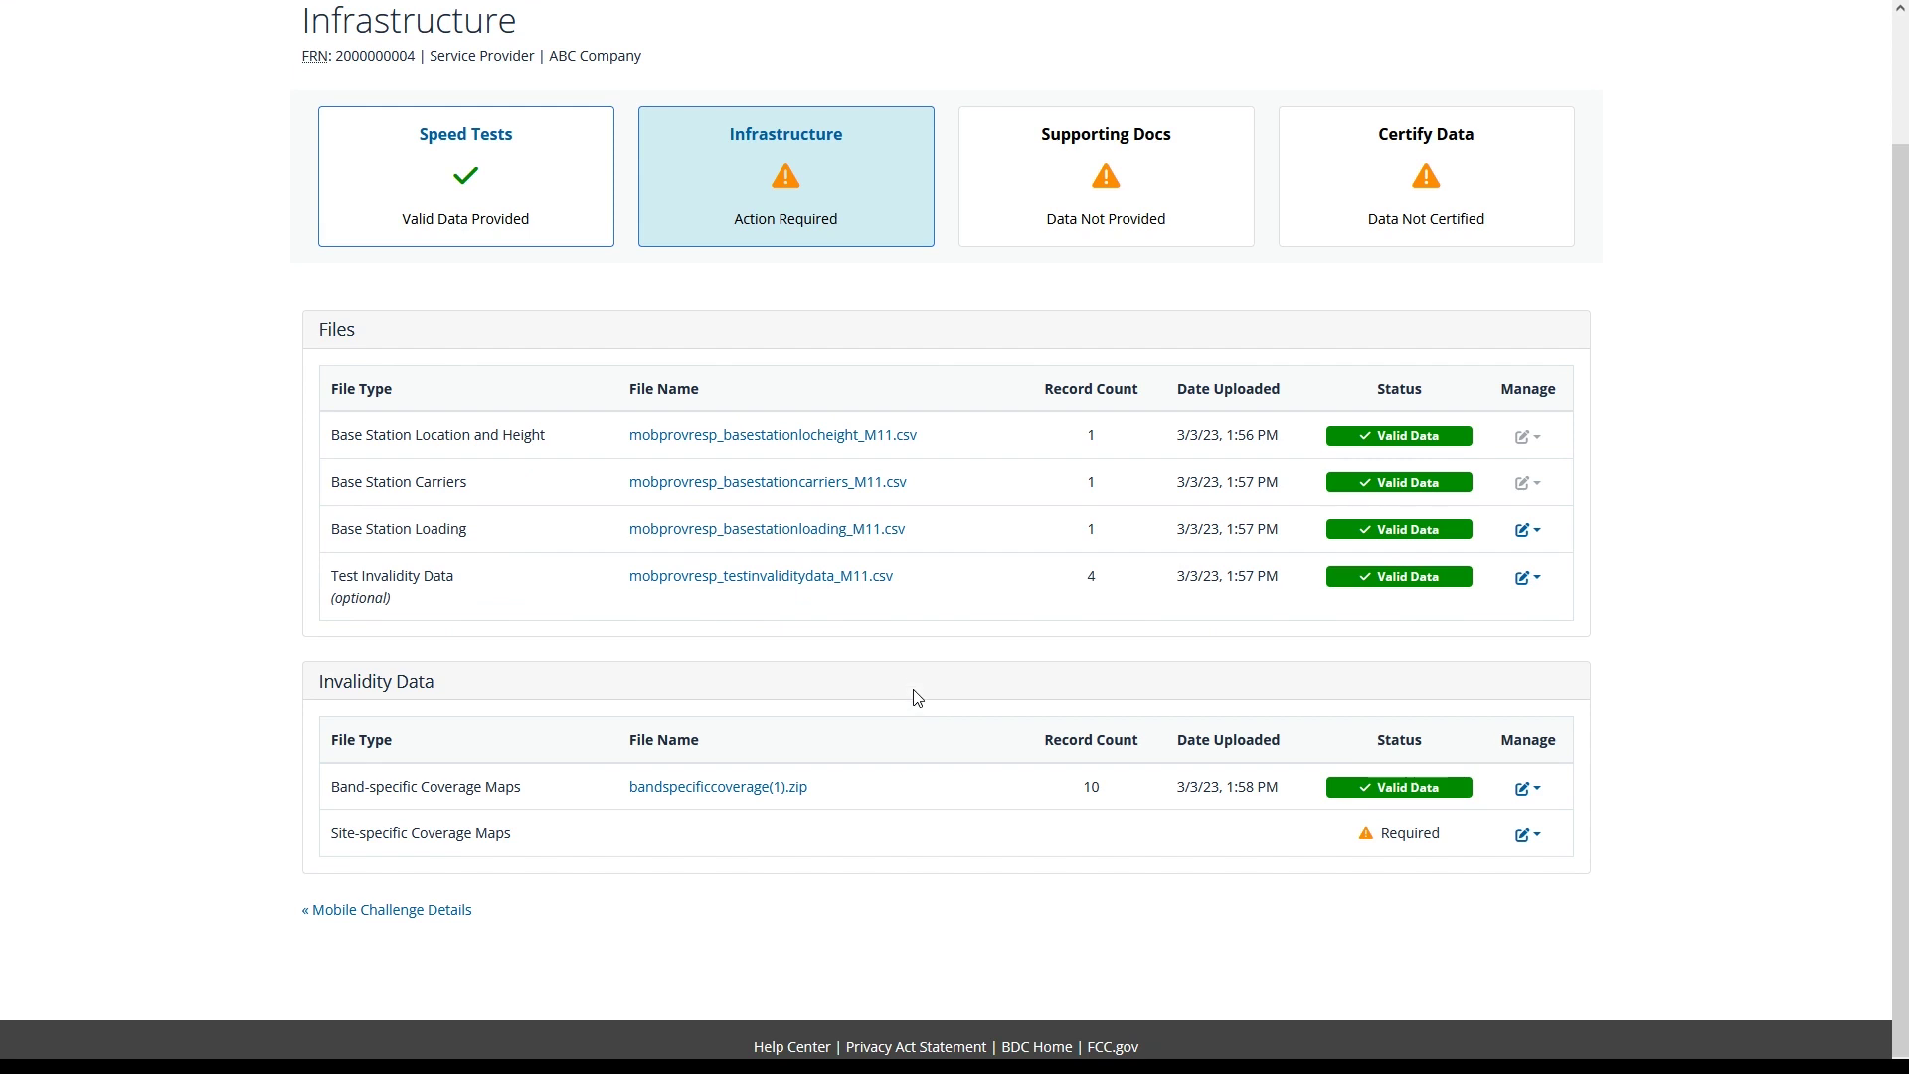
click(1524, 835)
click(1462, 872)
click(776, 179)
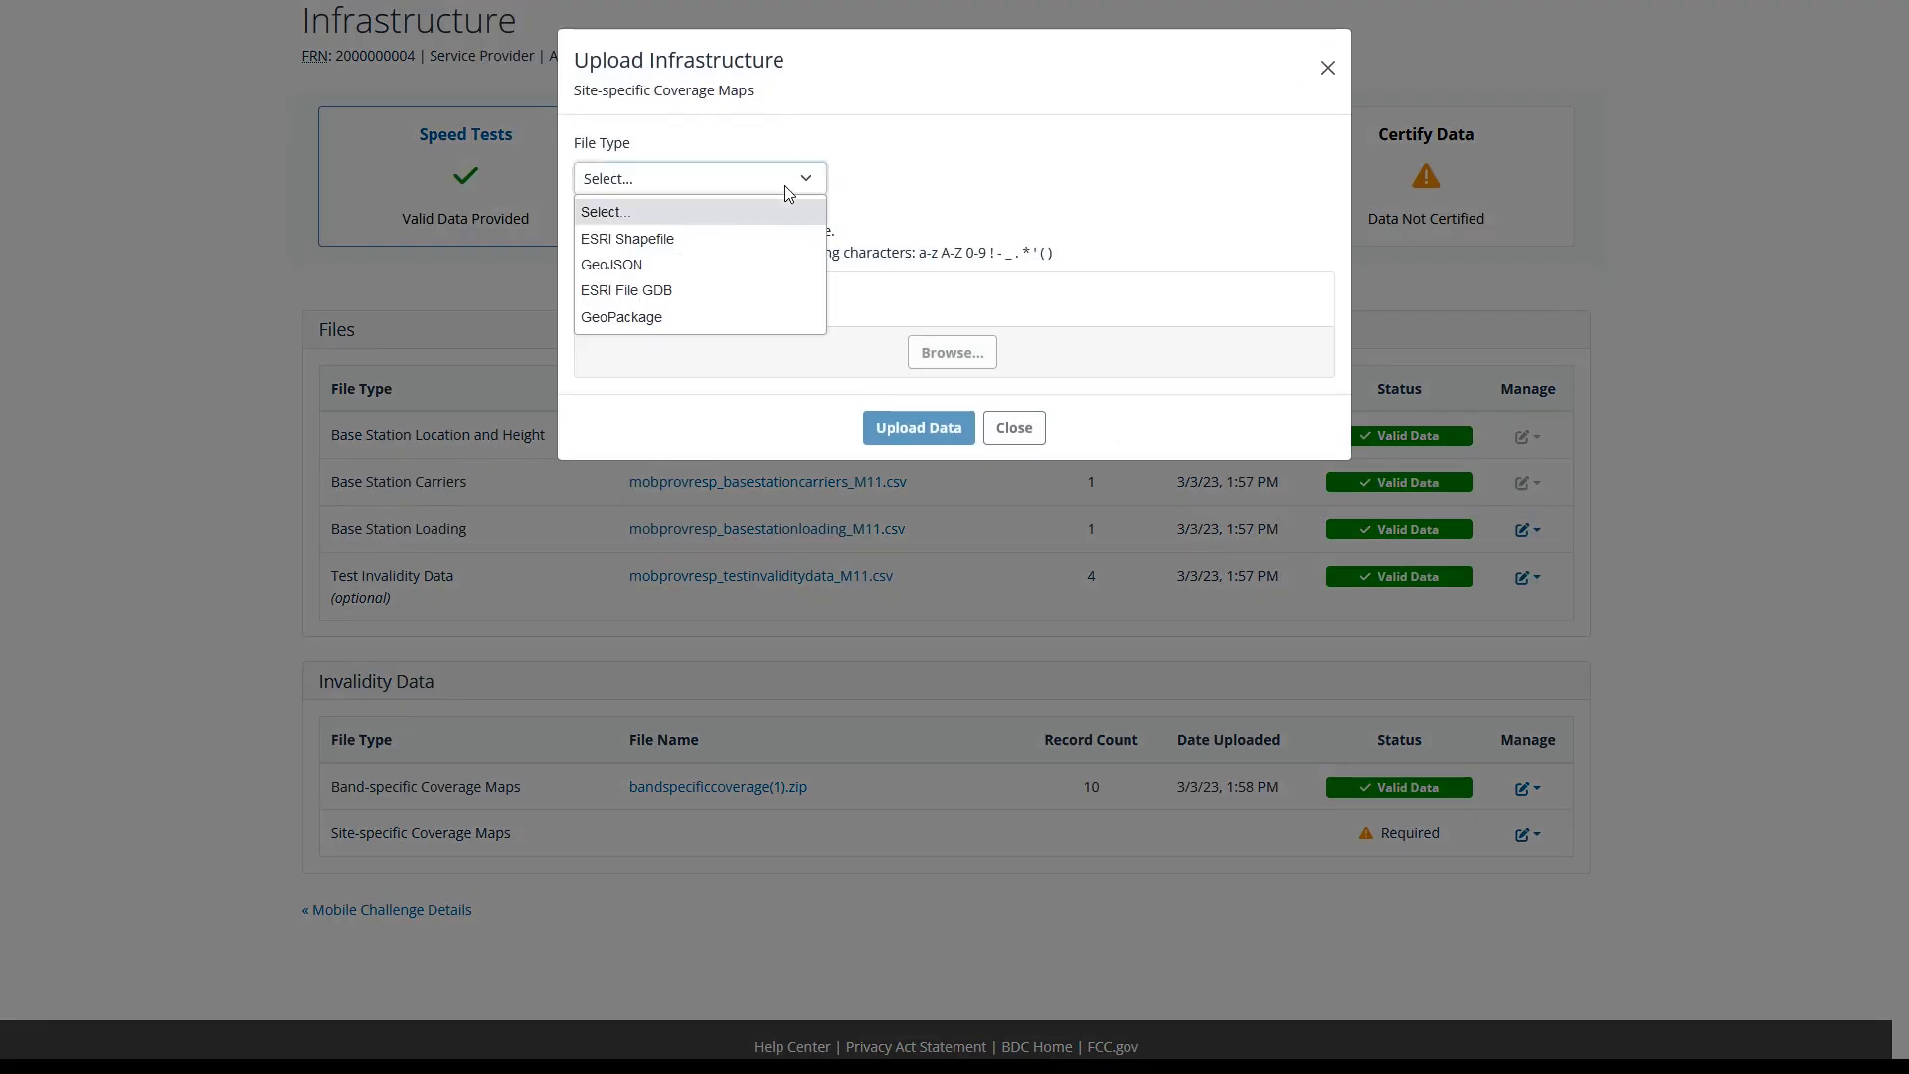
click(749, 239)
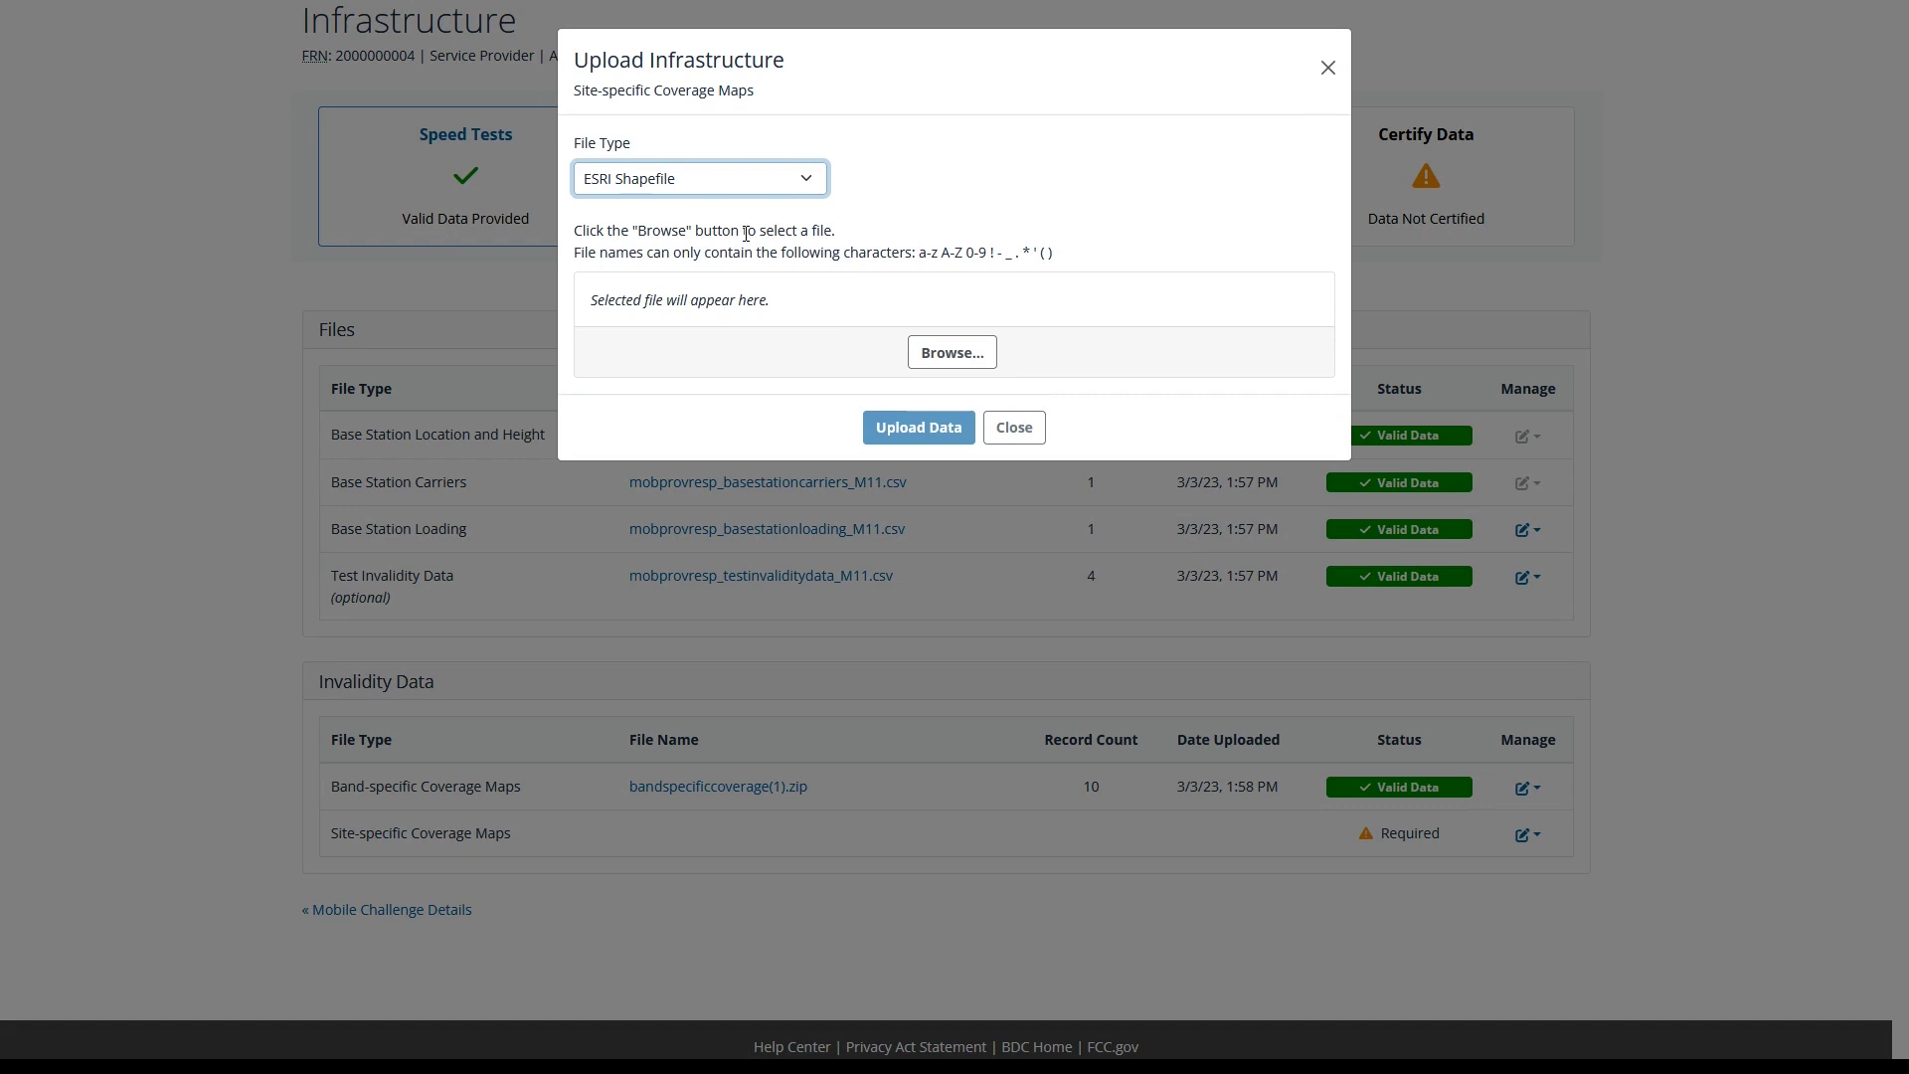
click(958, 354)
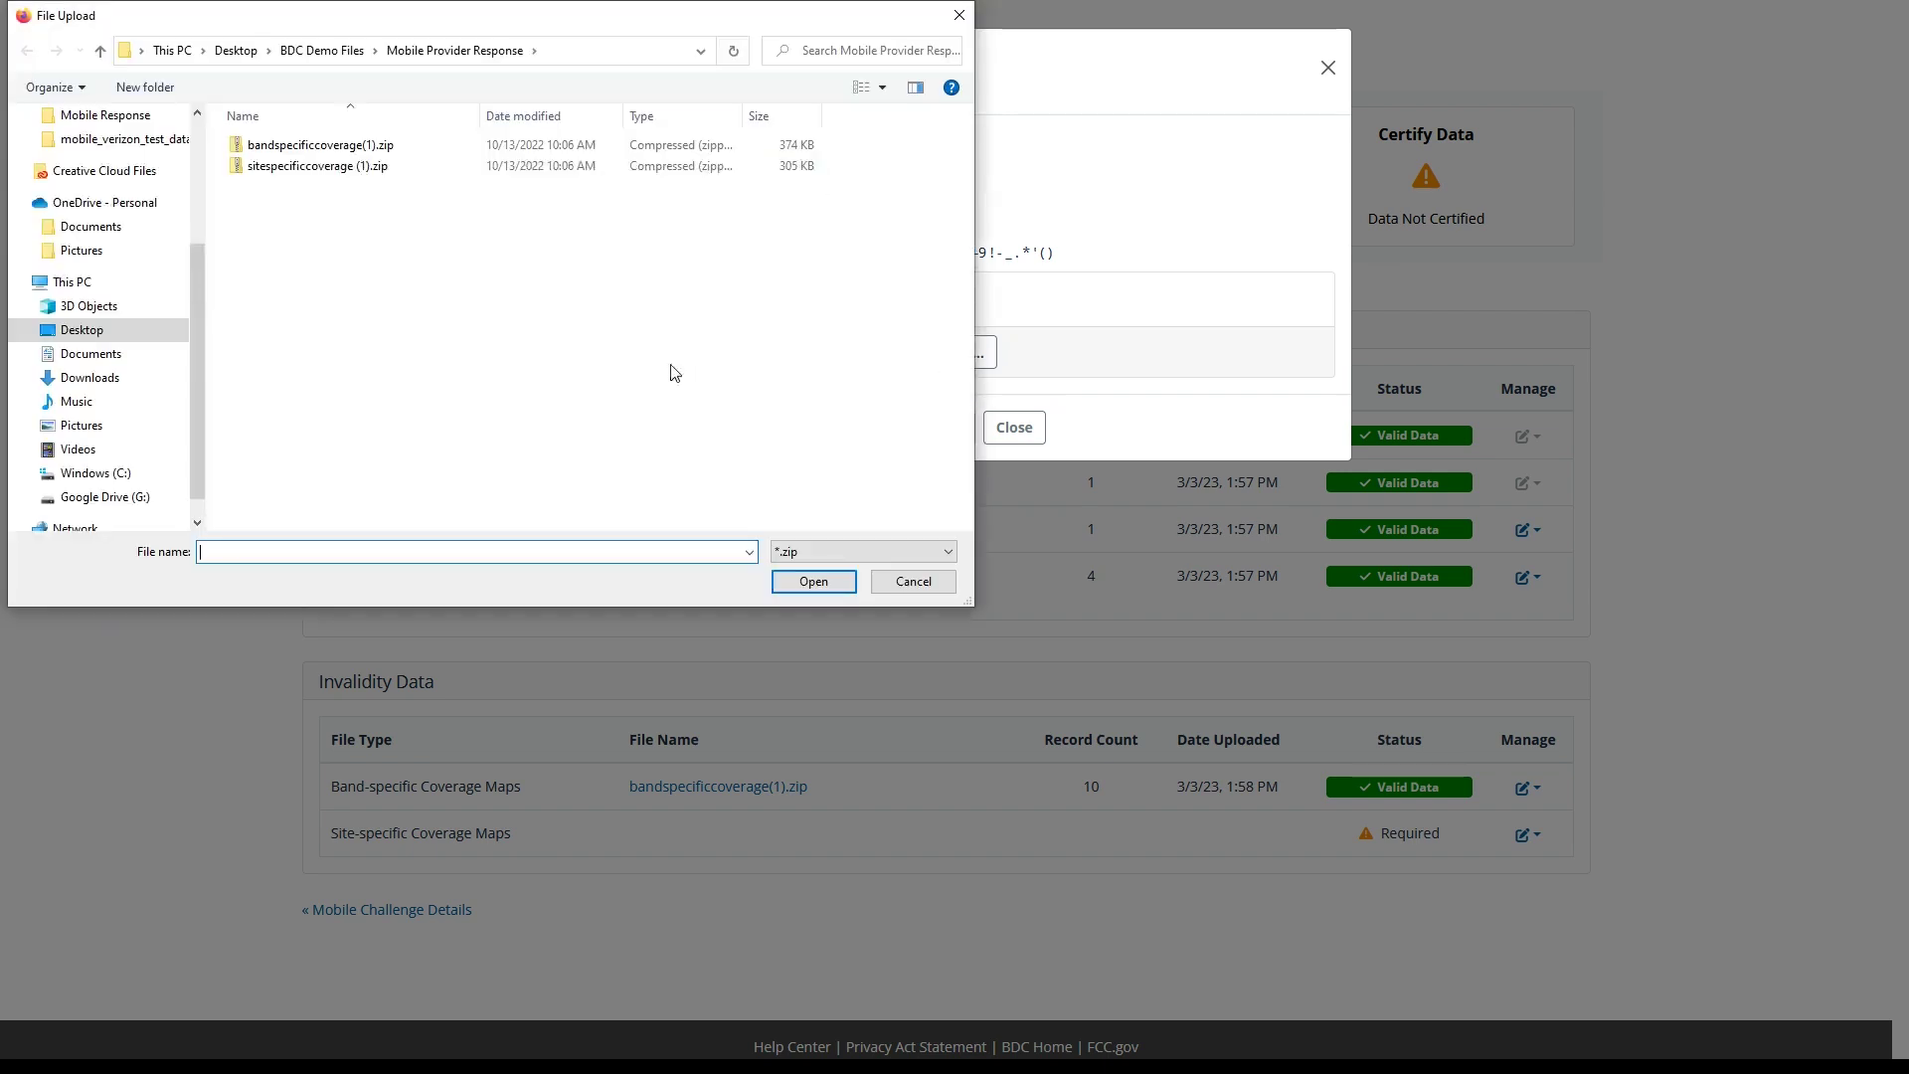
double_click(314, 166)
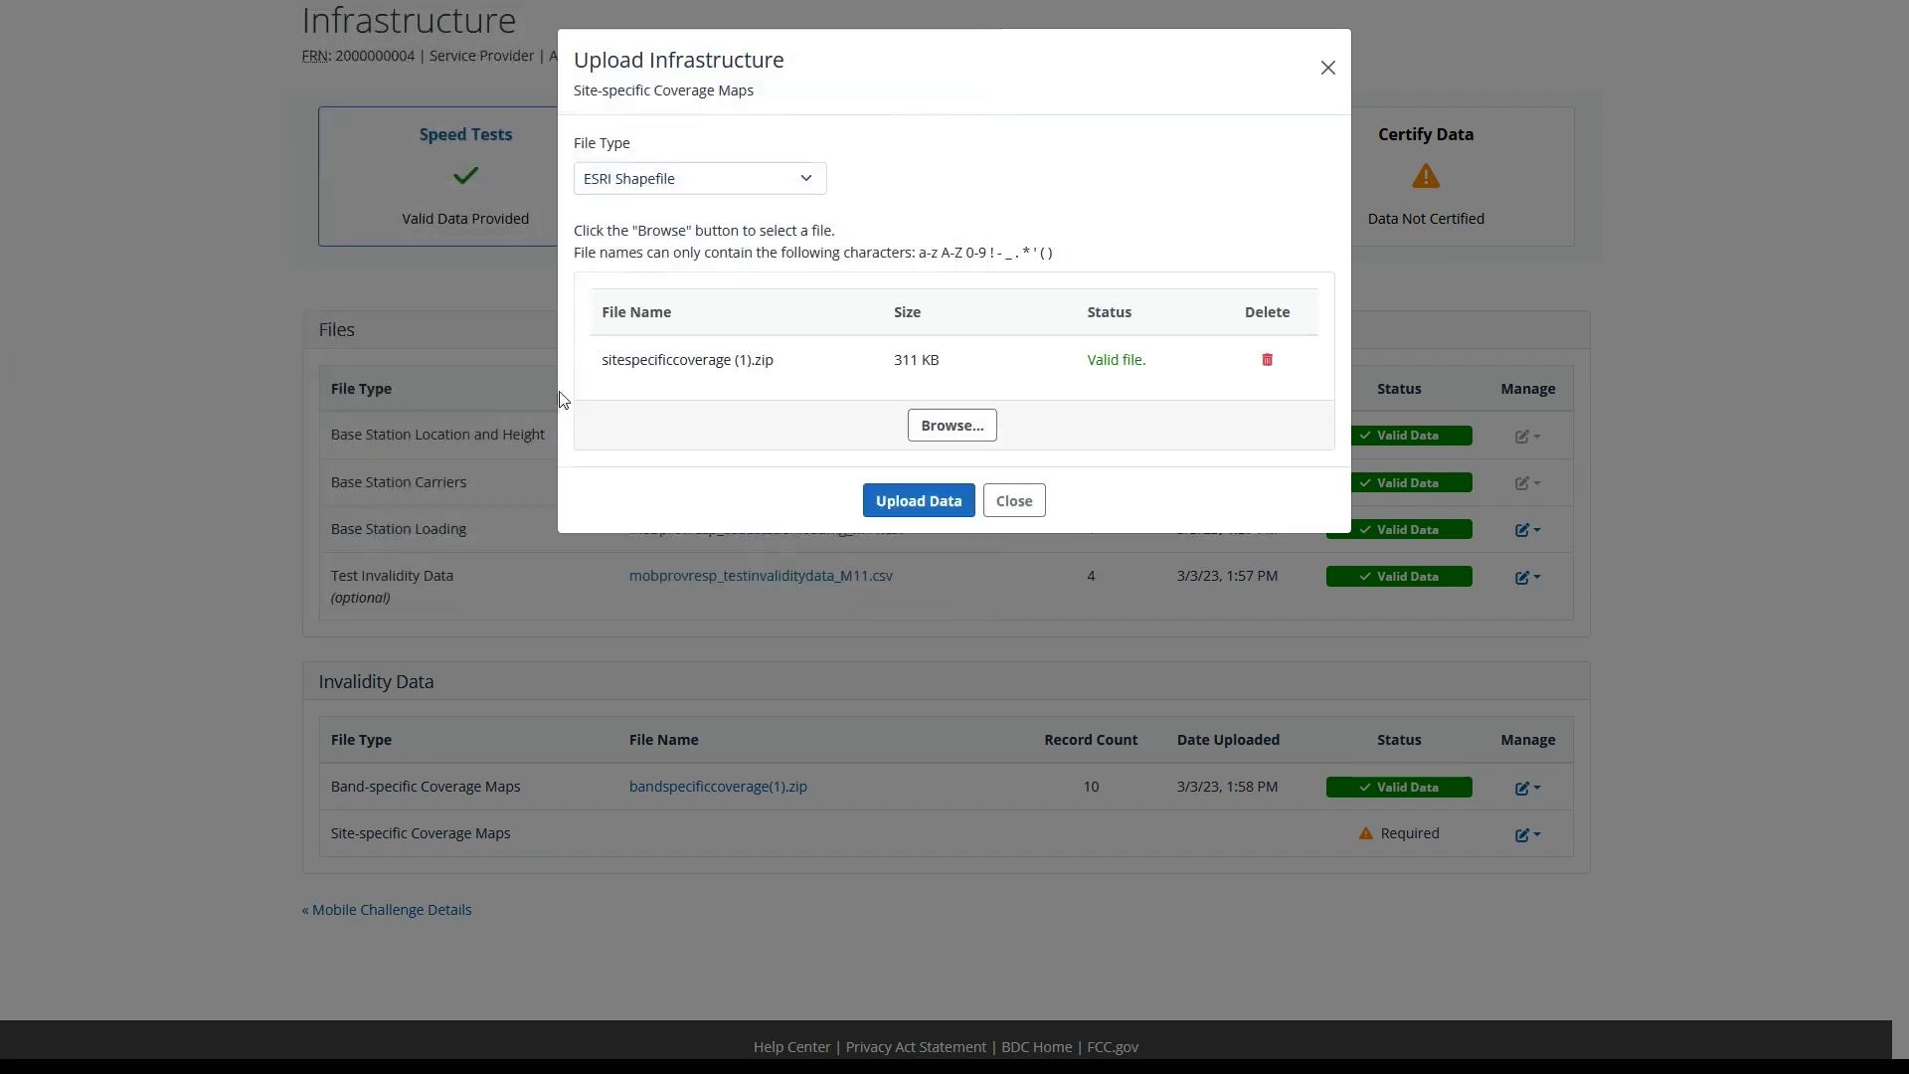
click(914, 511)
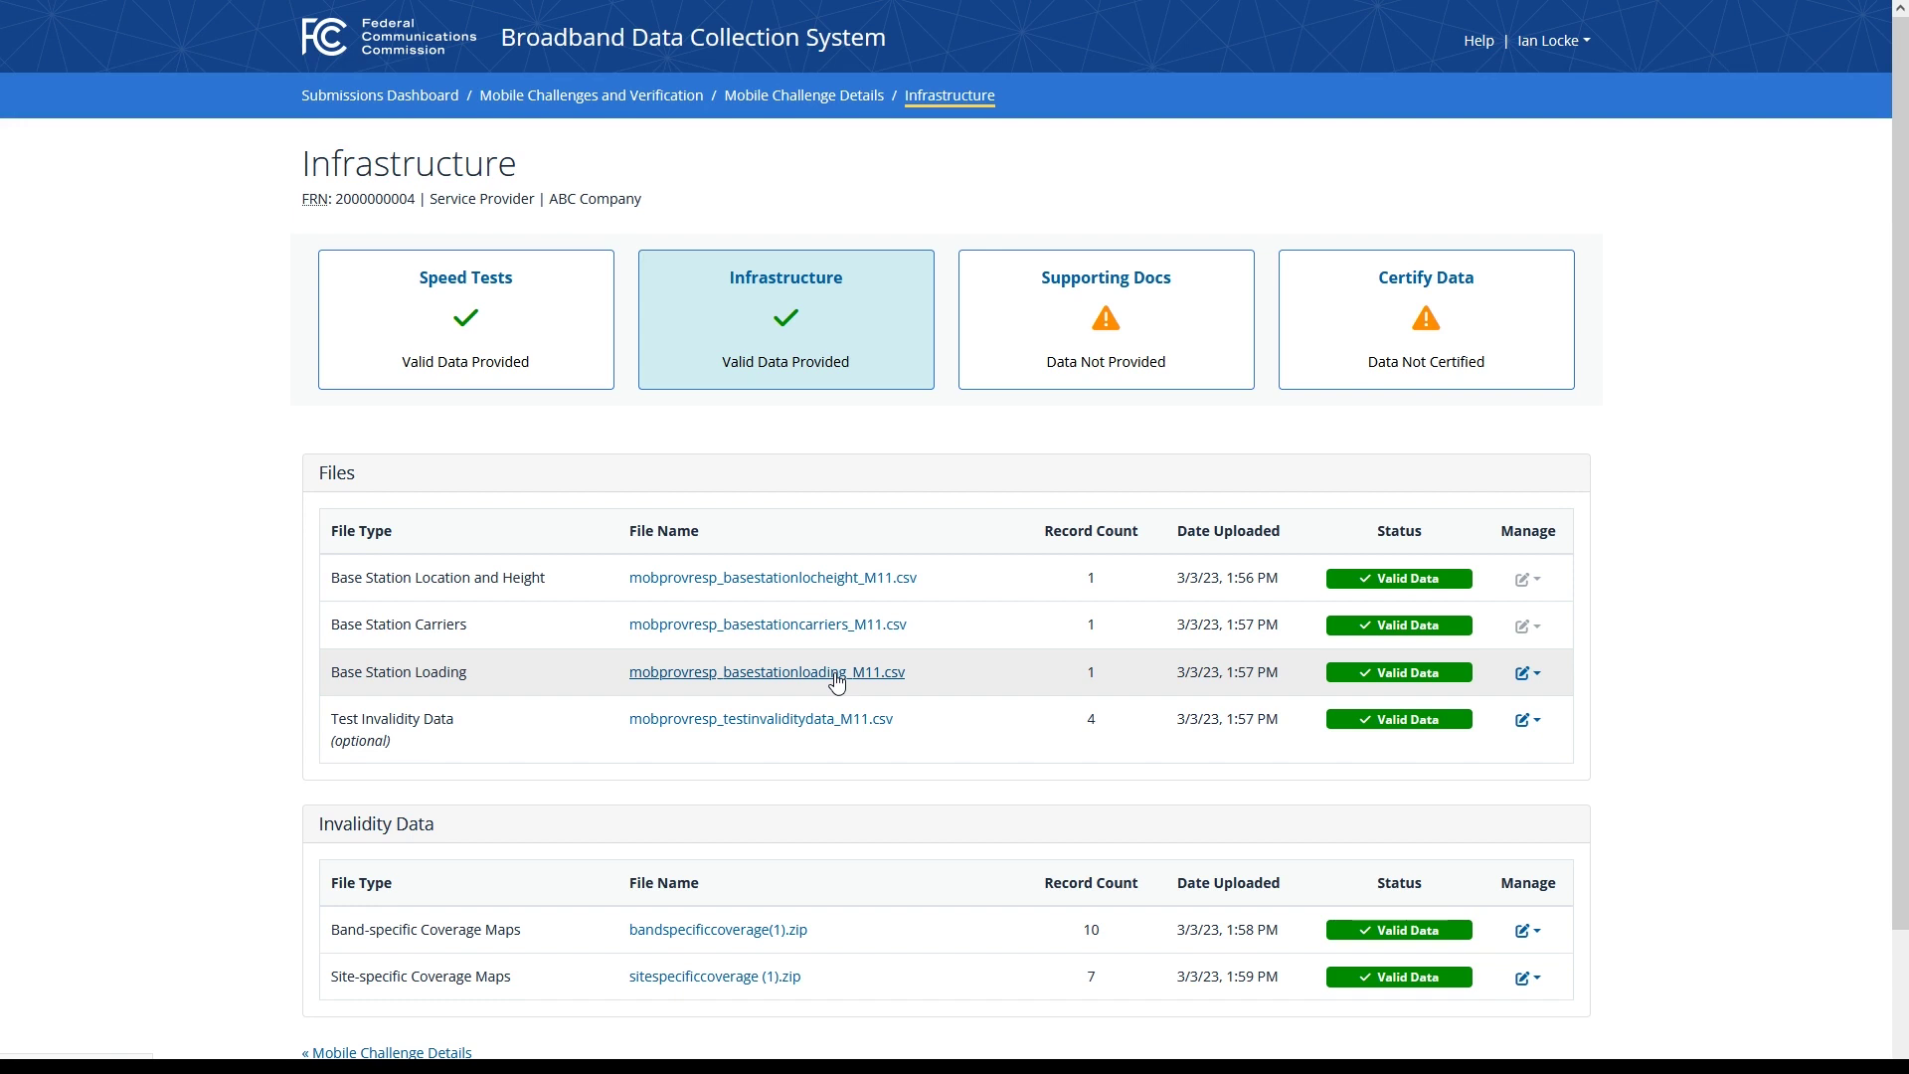
Step: In the supporting documents section, upload mobprovresp_transmittermonitoring_M11.csv as Transmitter Data with the description "Comment."
click(1089, 308)
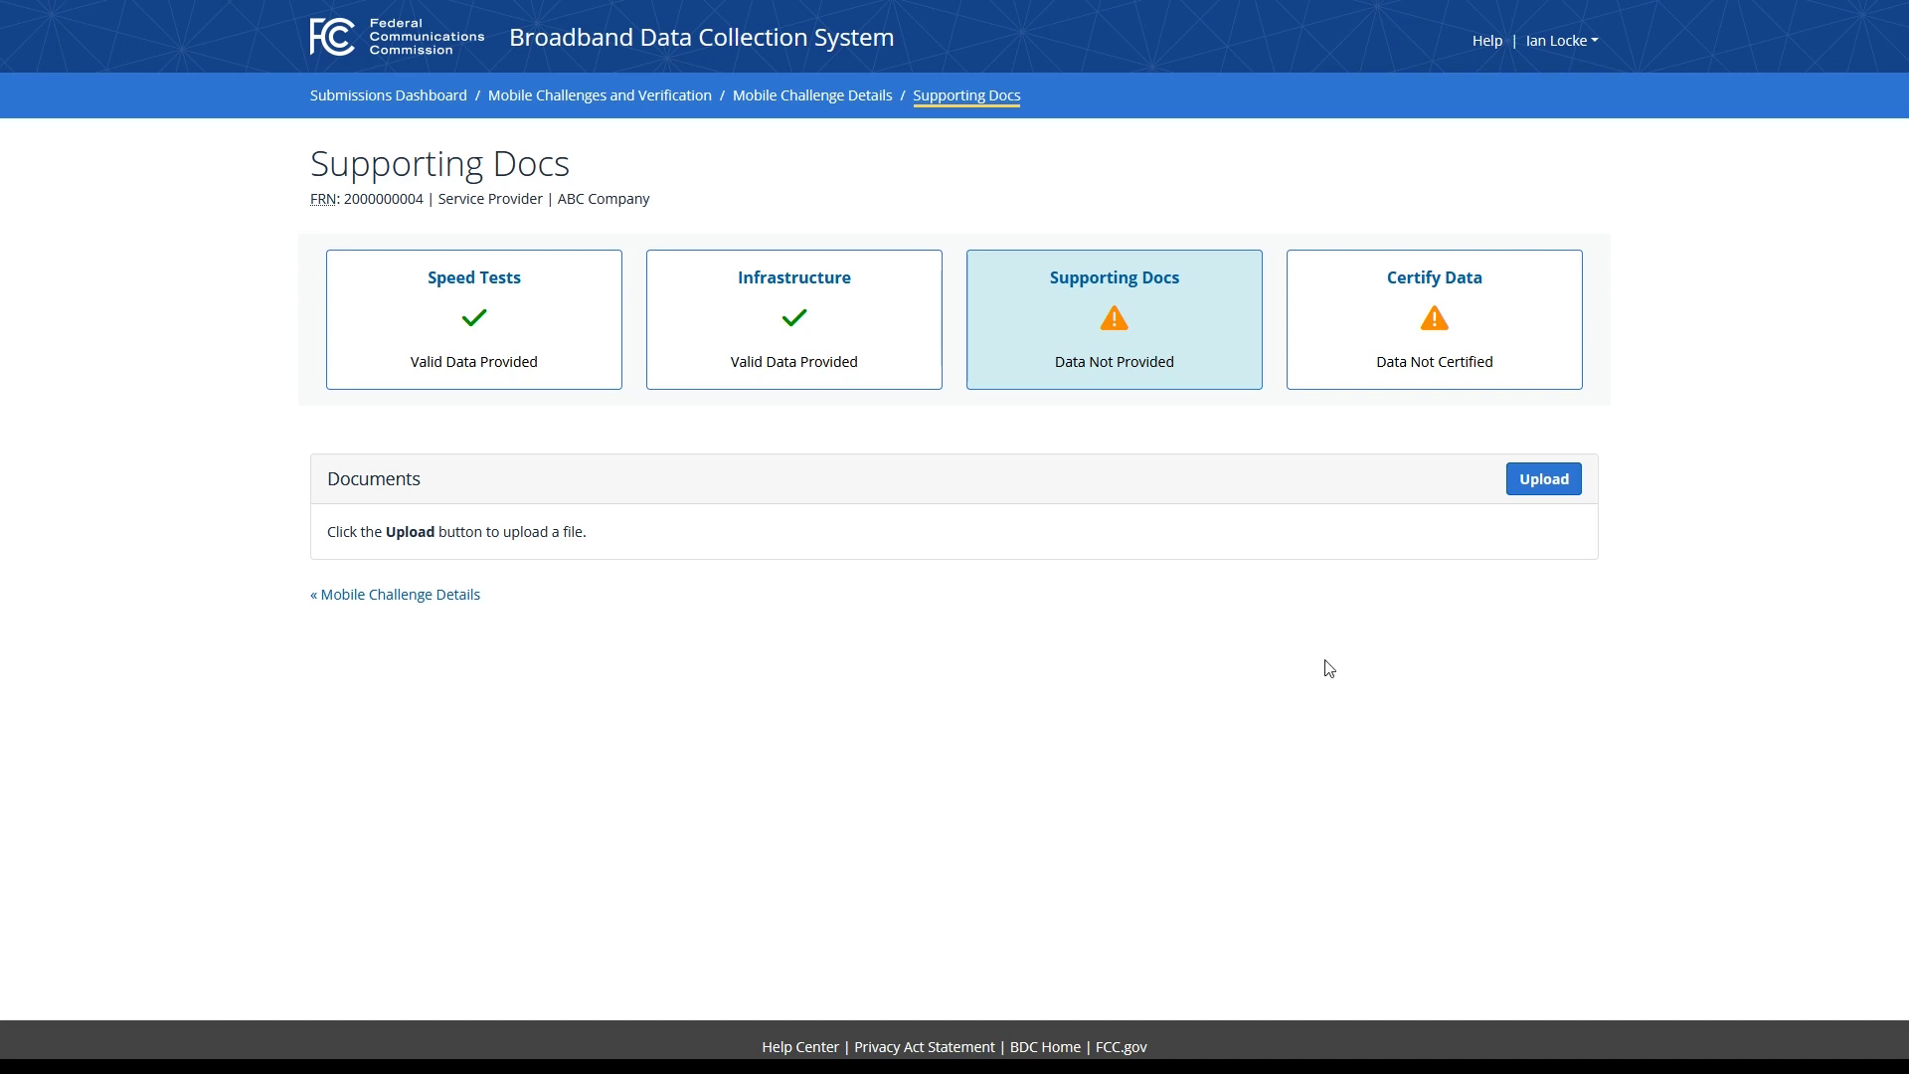
click(1481, 331)
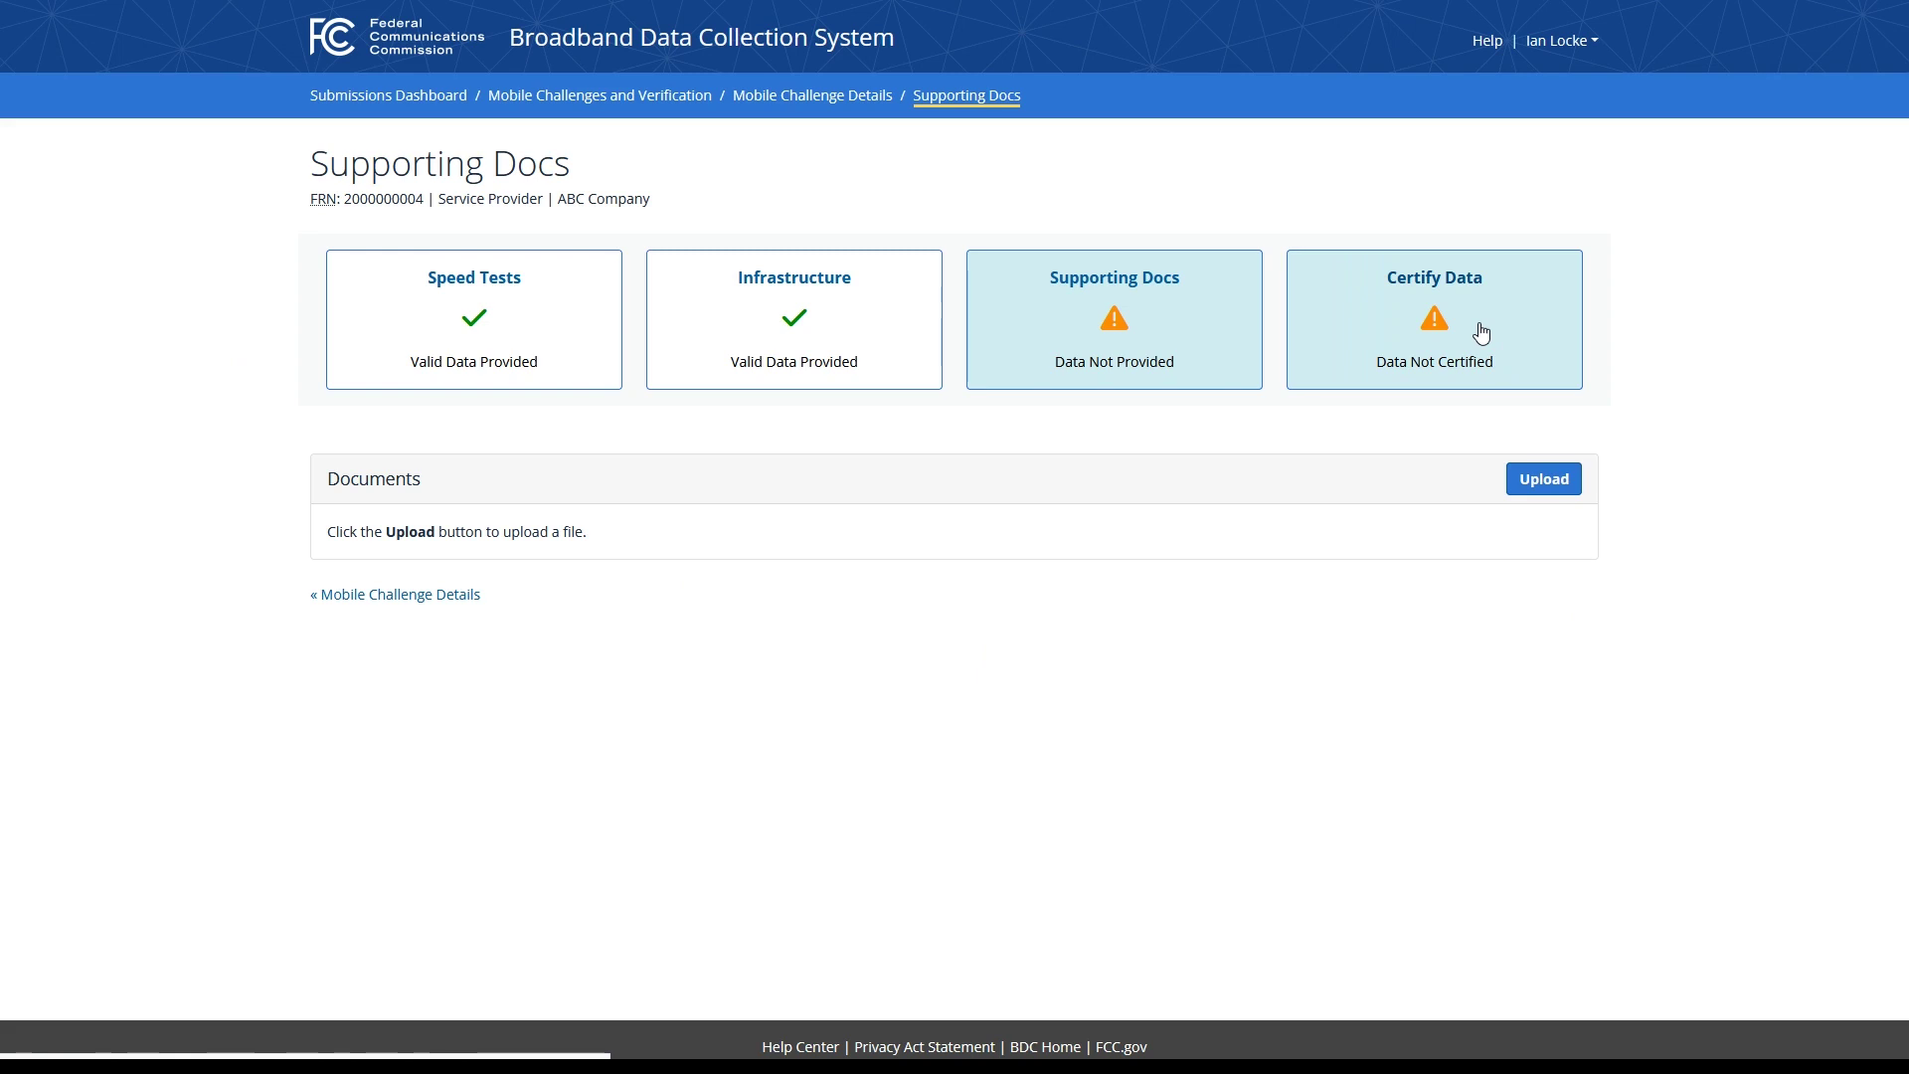
click(1521, 482)
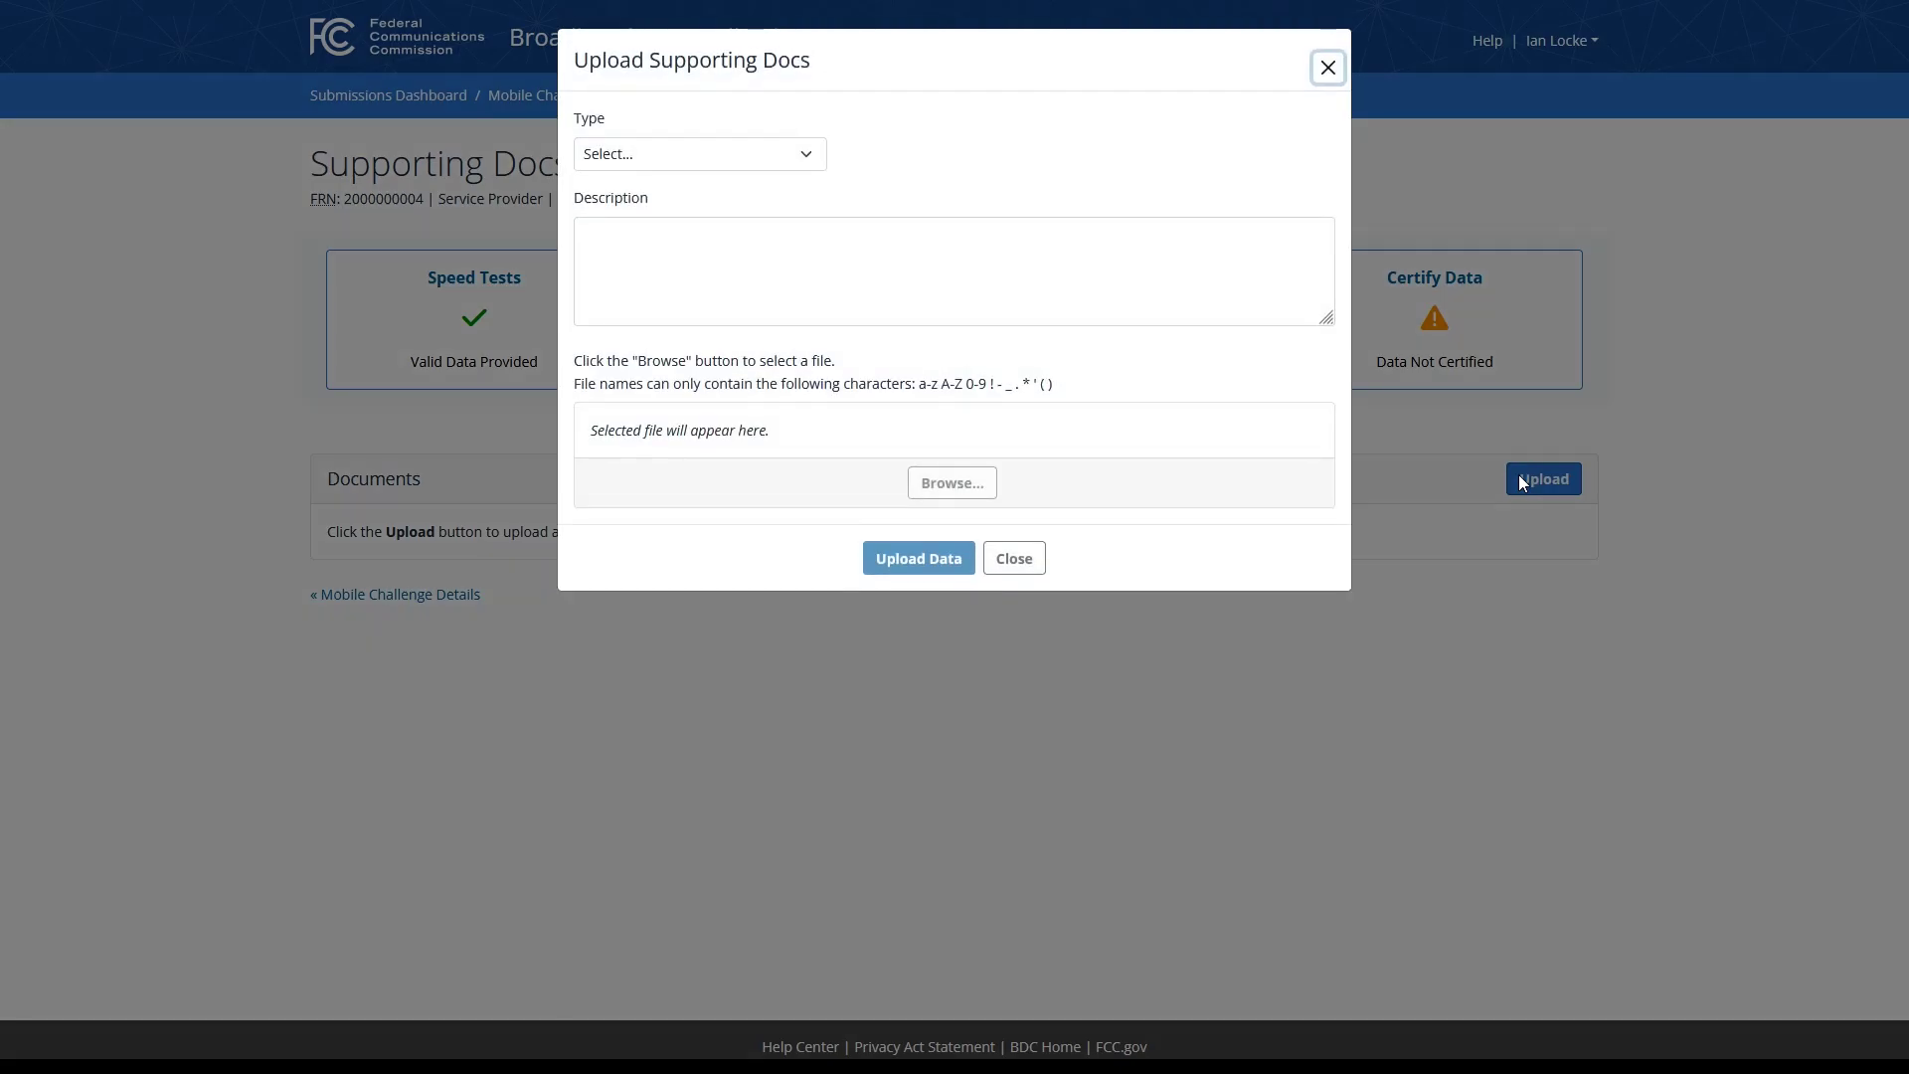
click(762, 162)
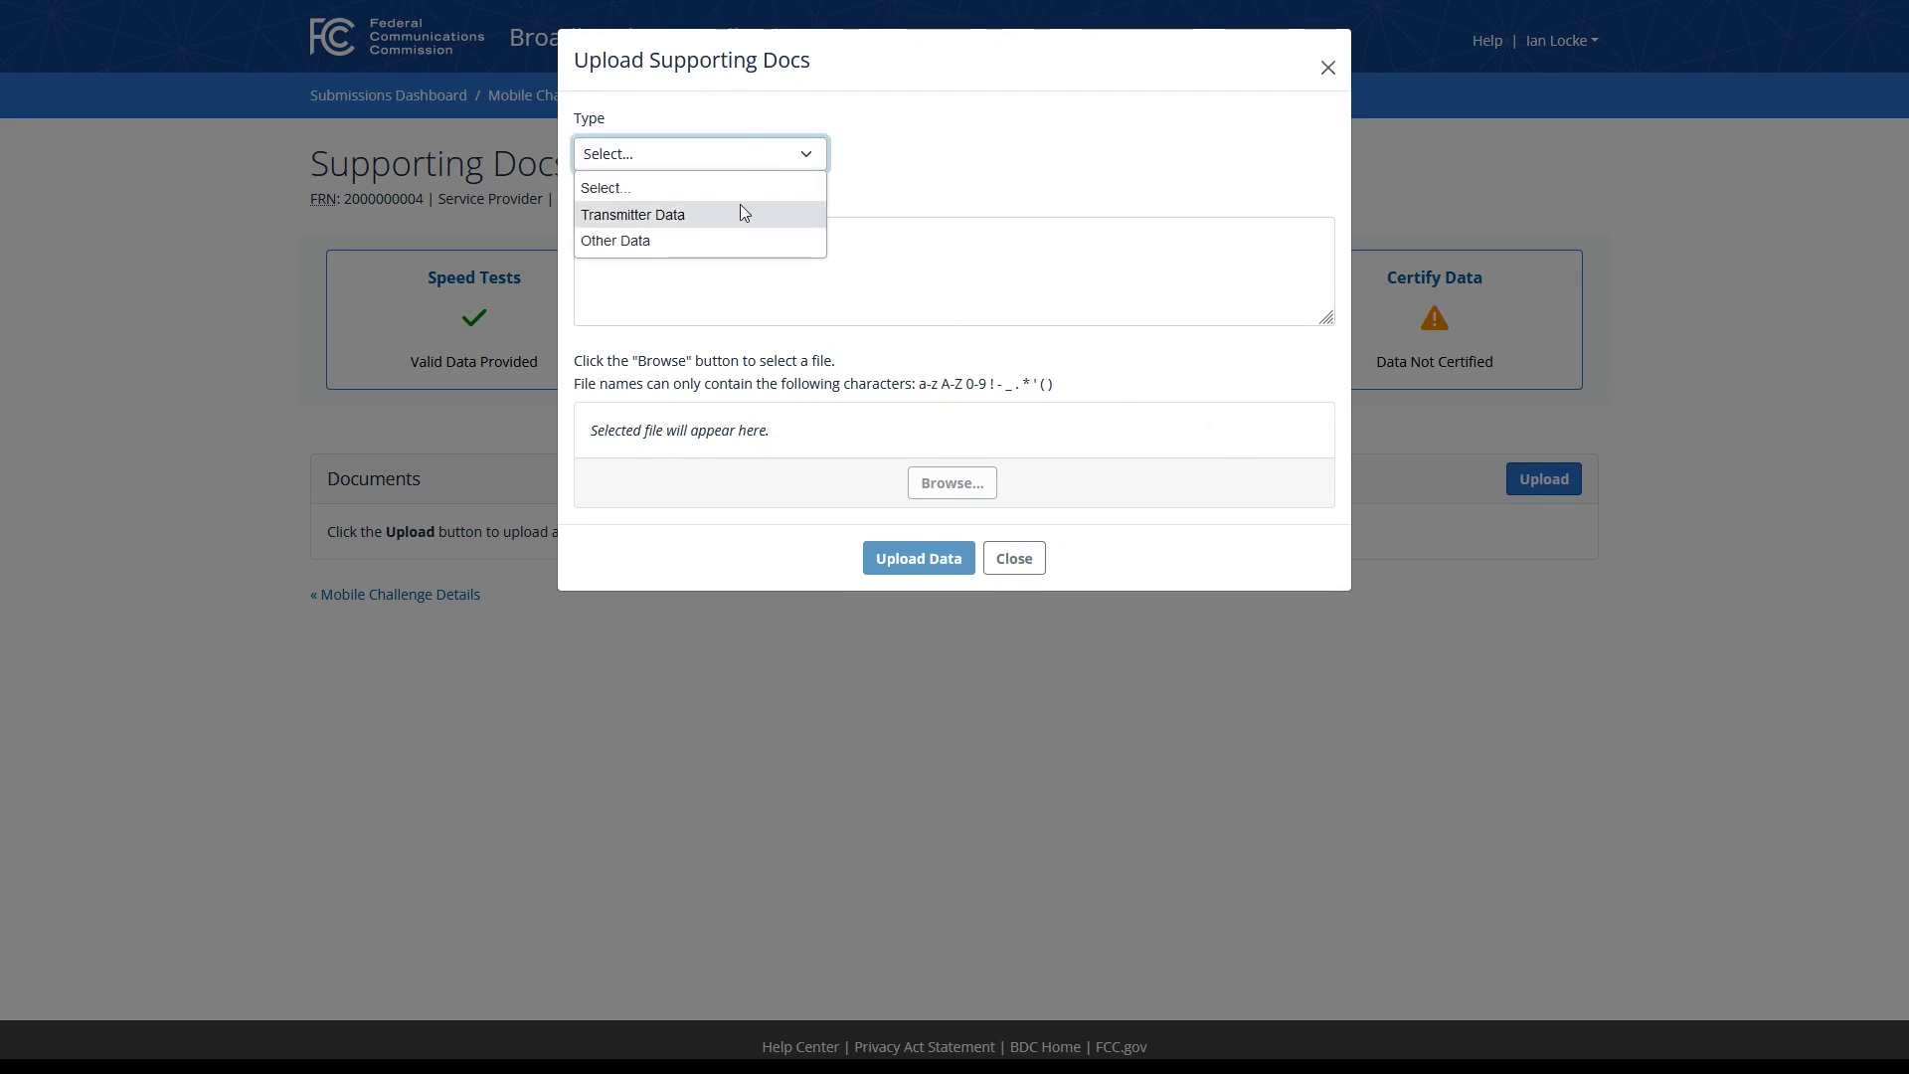
click(738, 222)
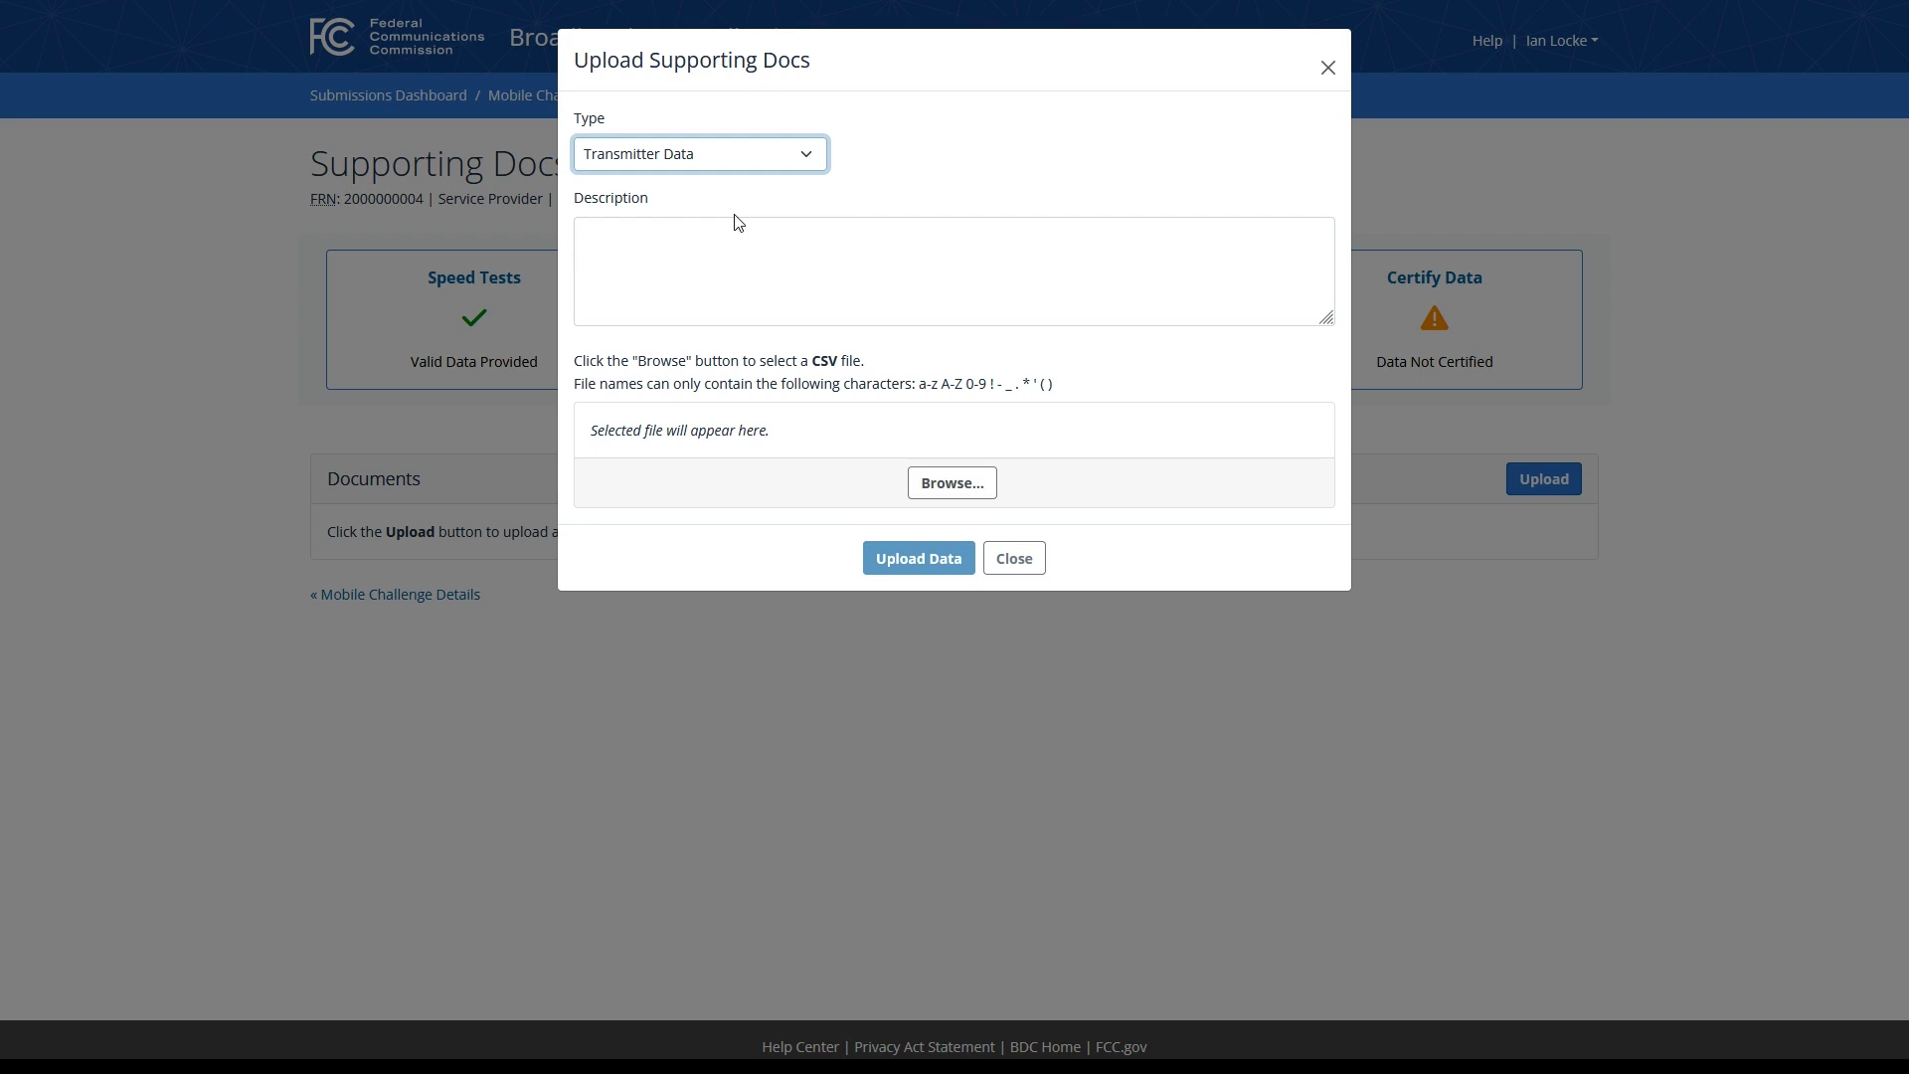
click(831, 261)
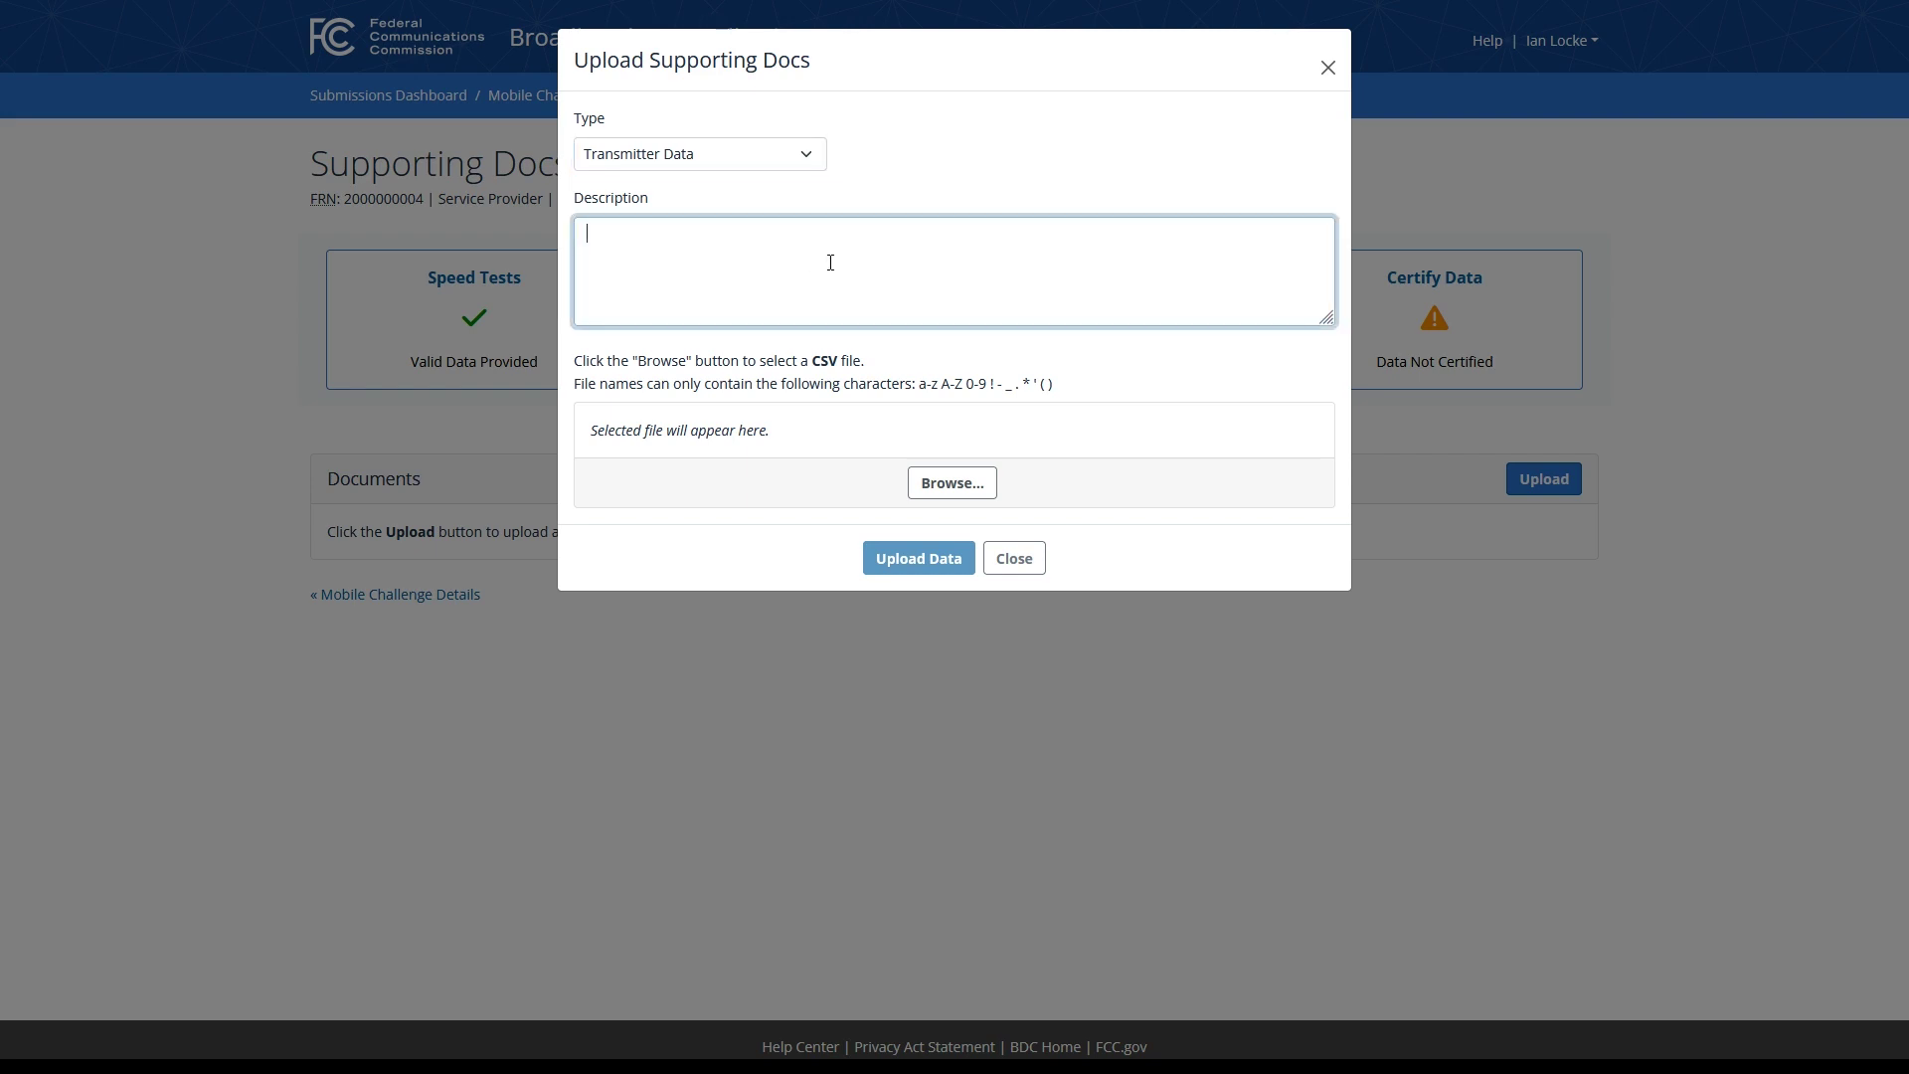
text(Comment.)
click(965, 491)
double_click(409, 229)
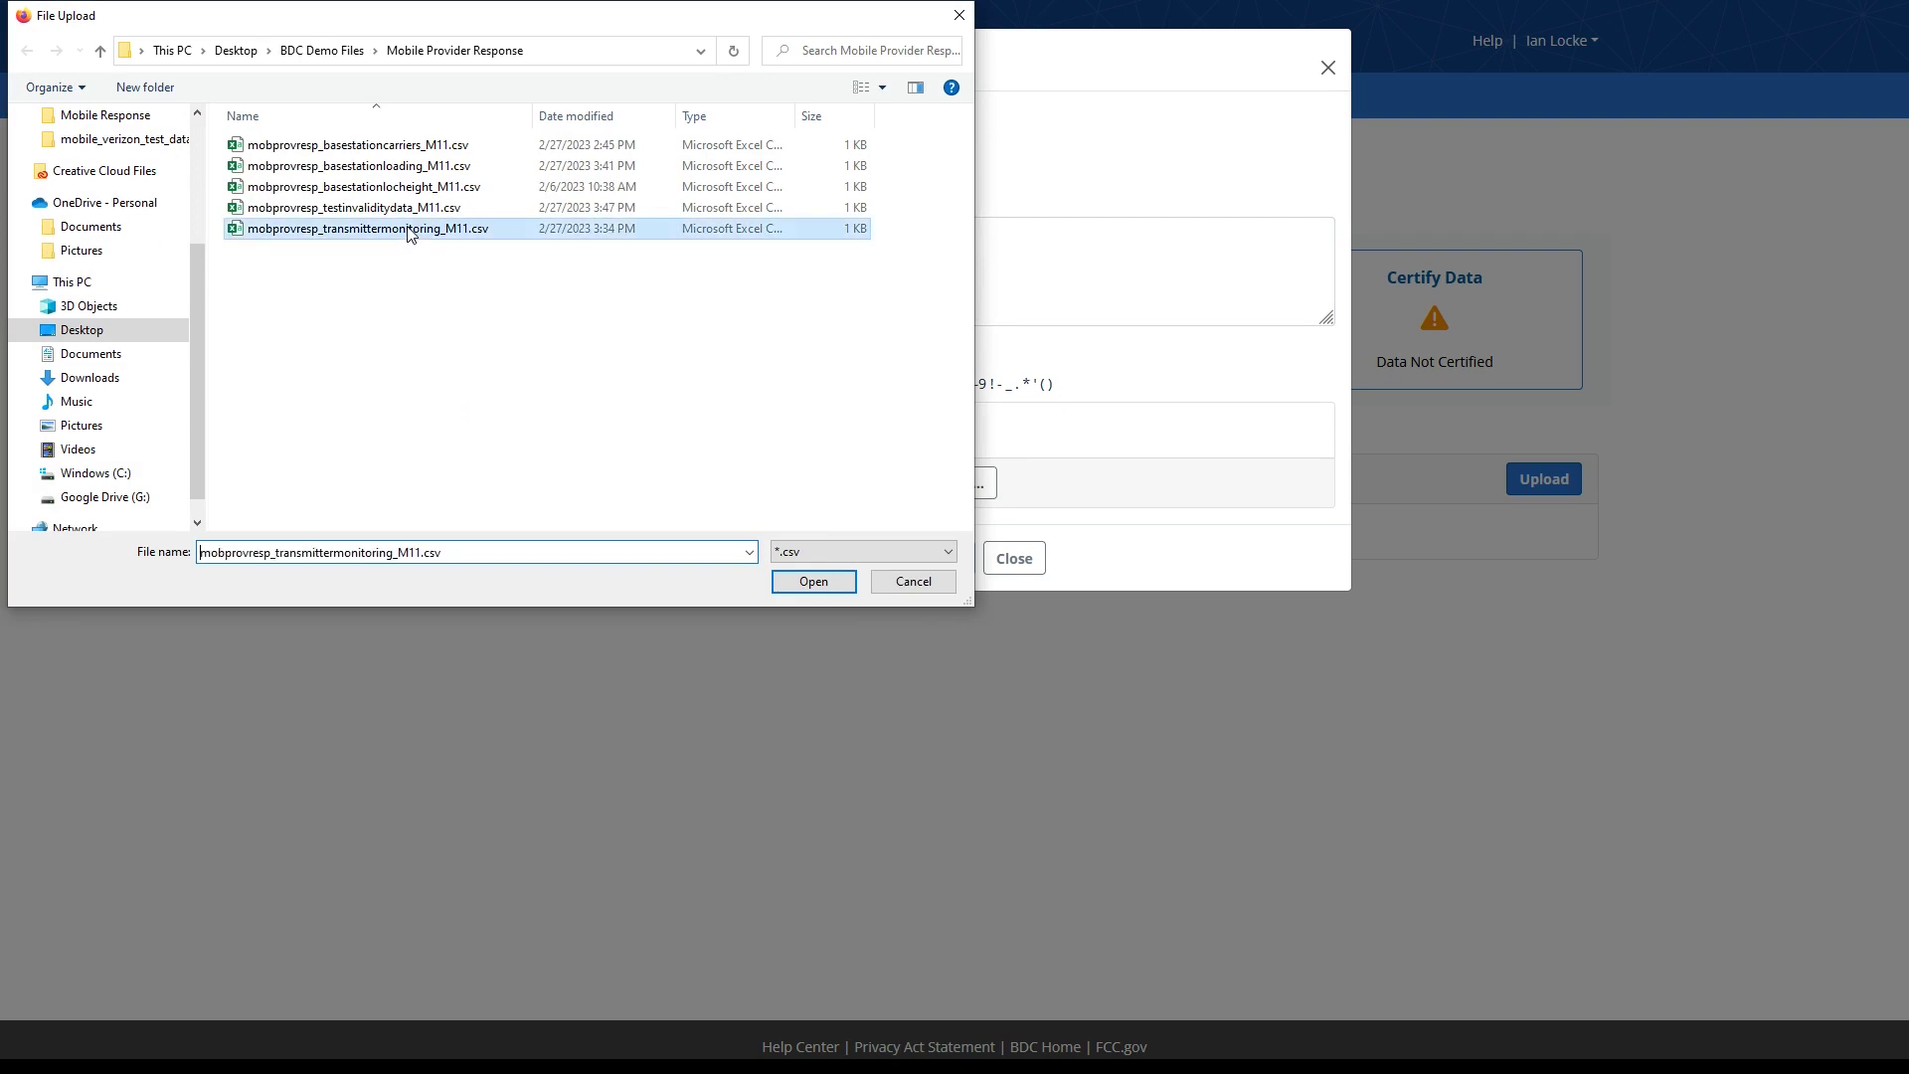
click(944, 640)
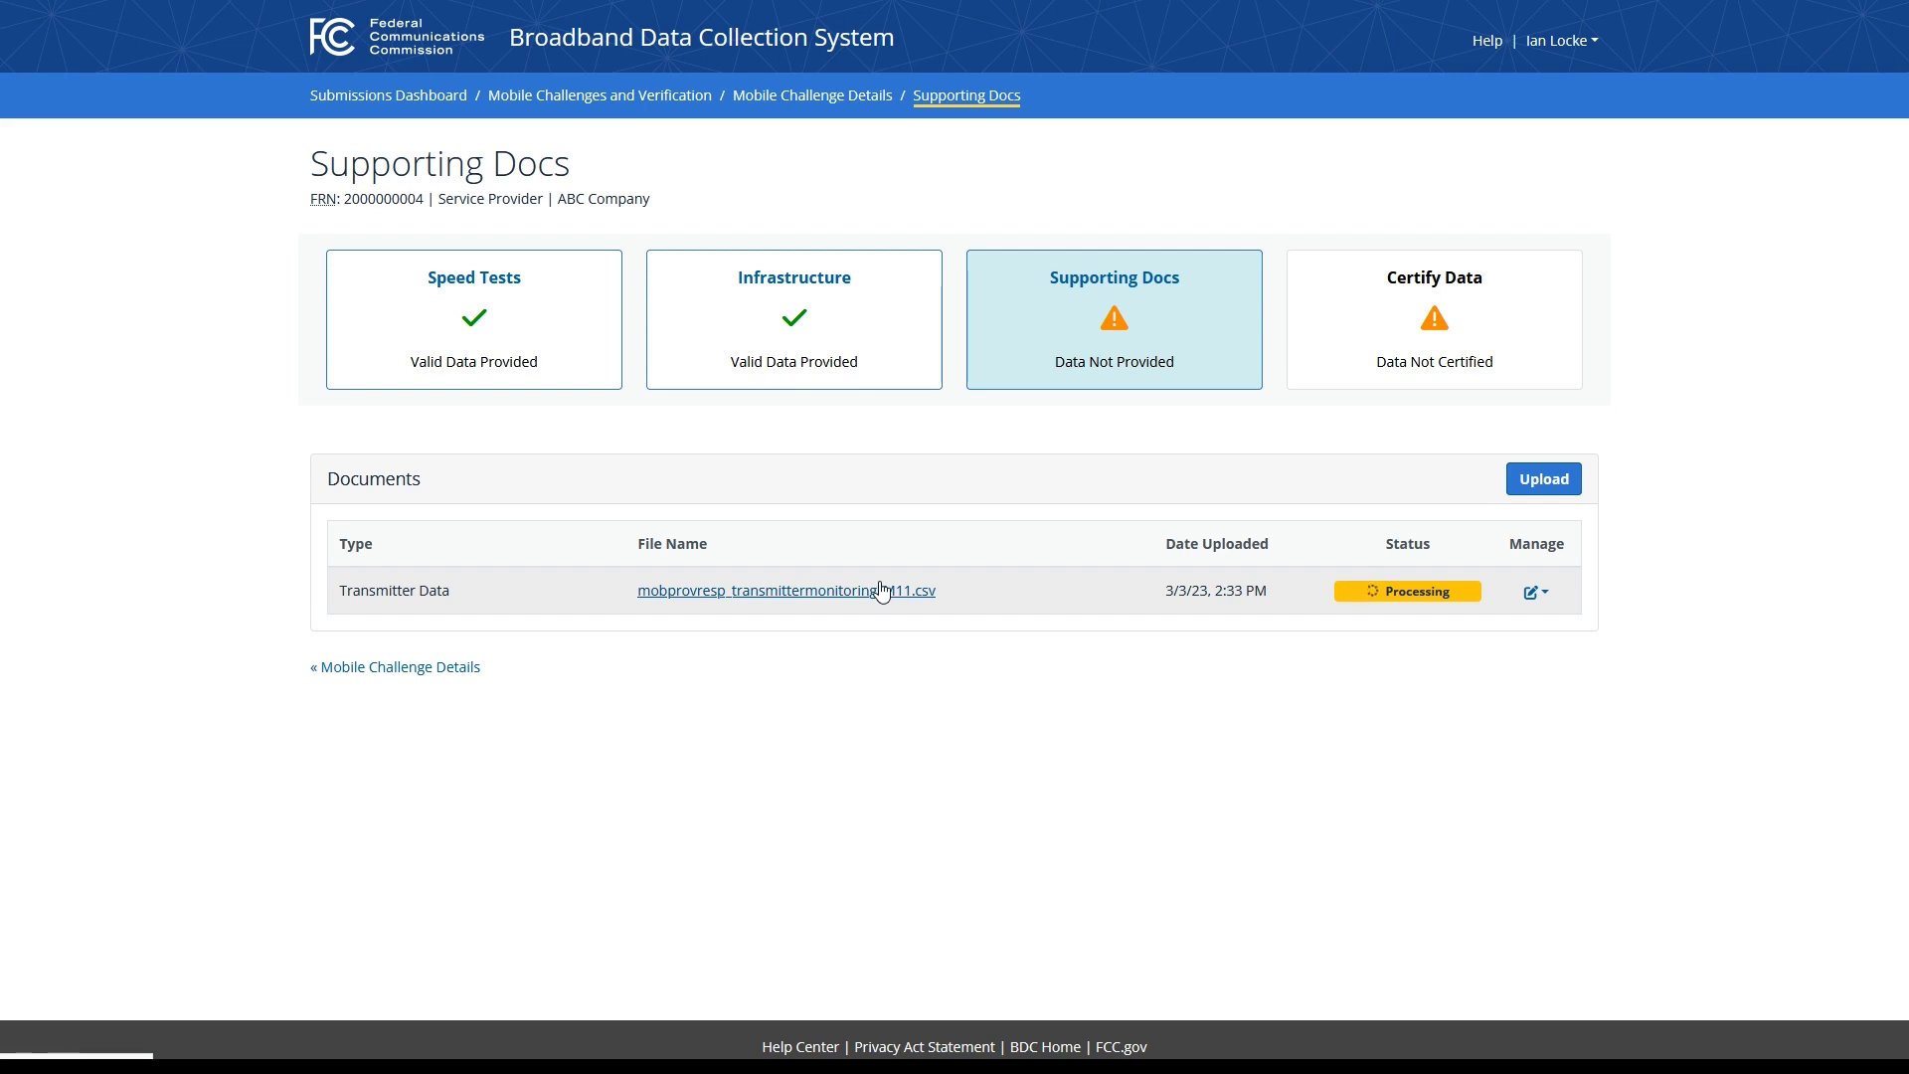
Step: Upload Narrative Document.pdf as an Other Data supporting document with the description "Comment."
click(1539, 478)
click(759, 154)
click(705, 214)
click(718, 287)
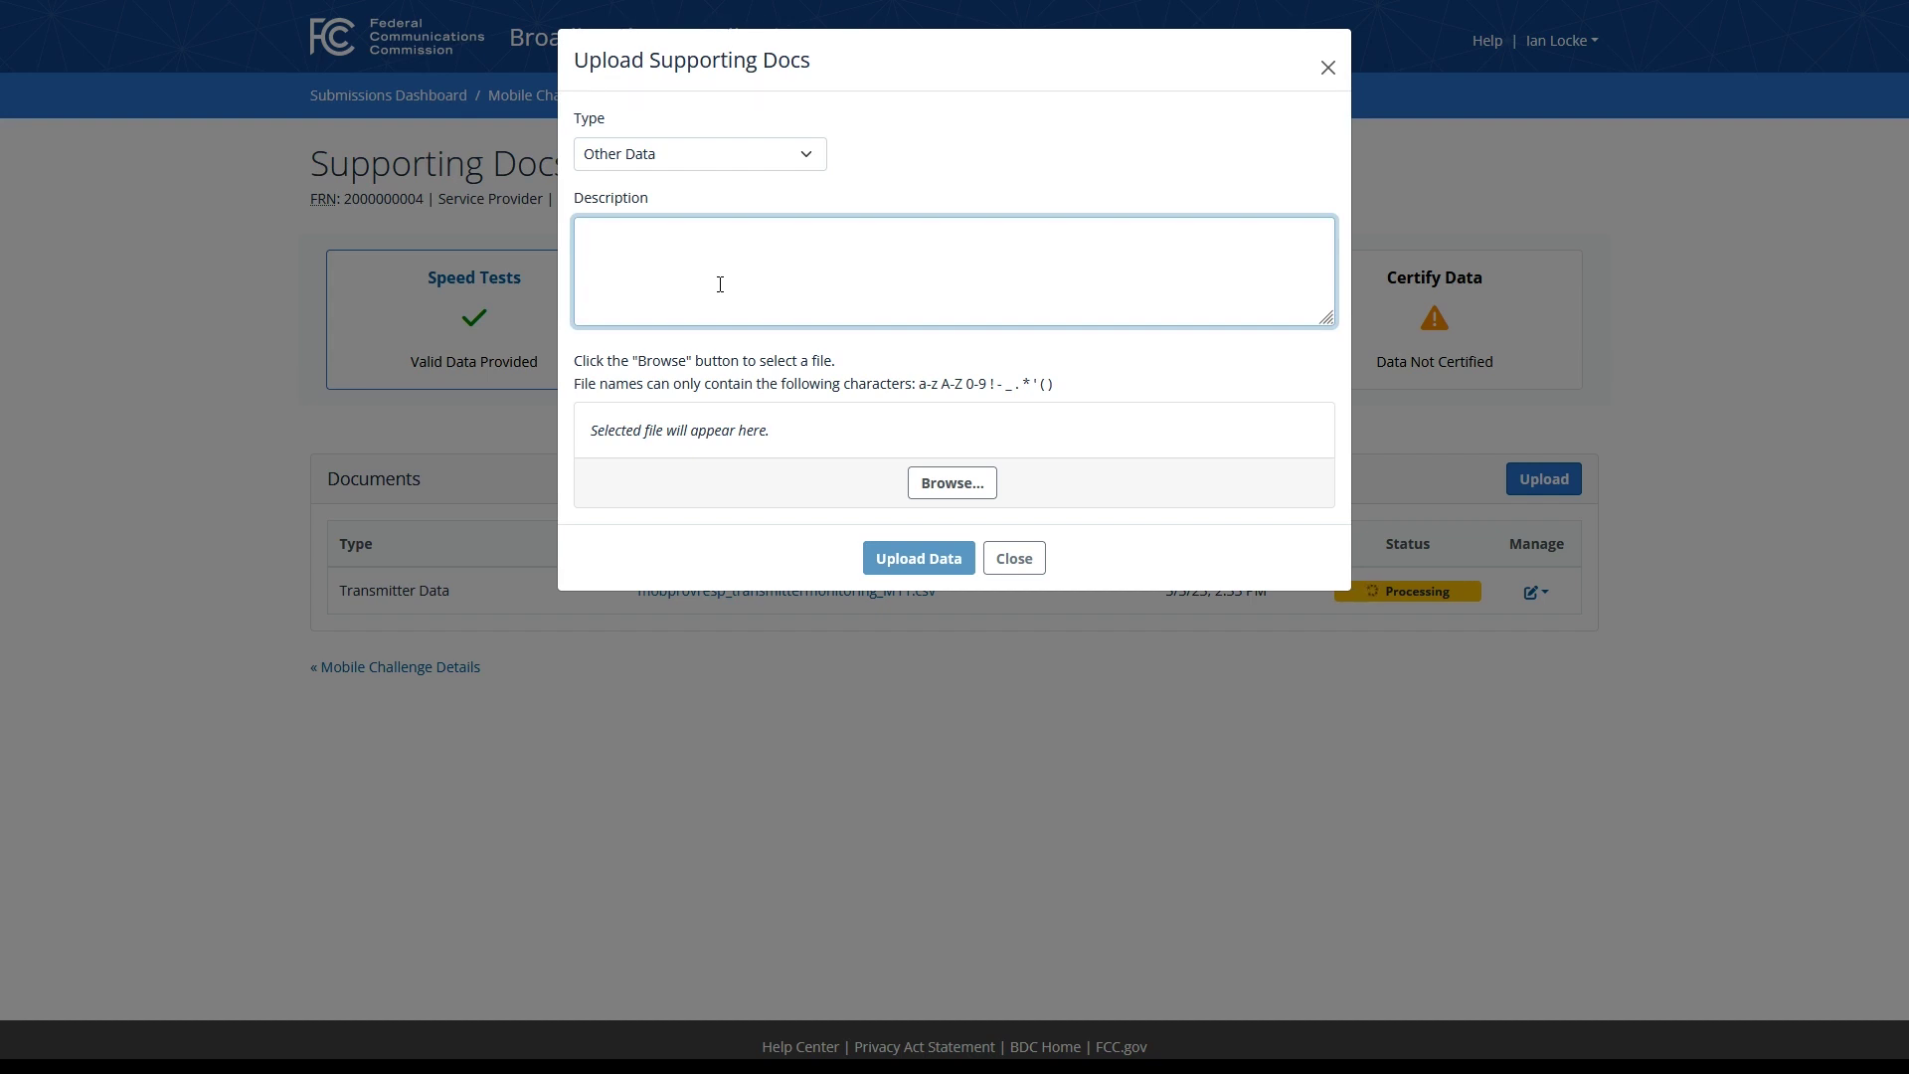
text(Comment.)
click(990, 489)
double_click(310, 270)
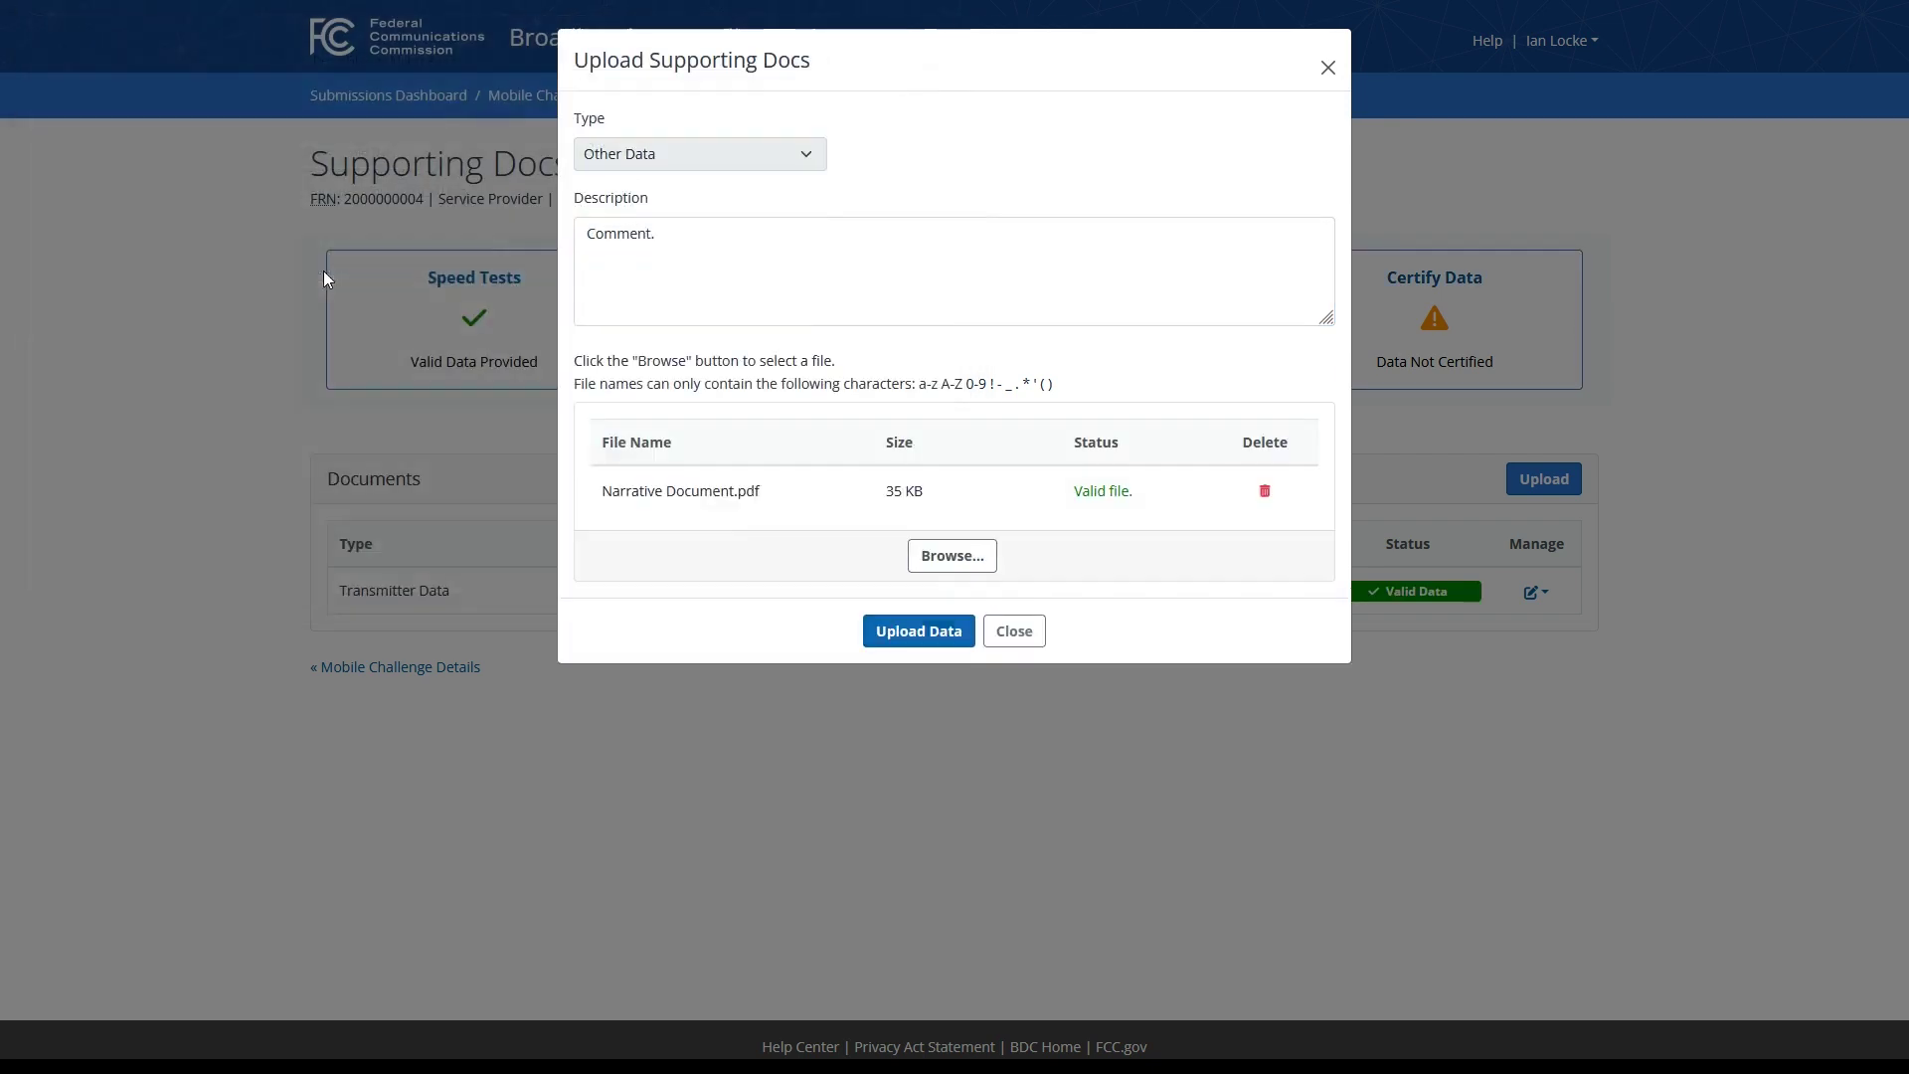
click(920, 630)
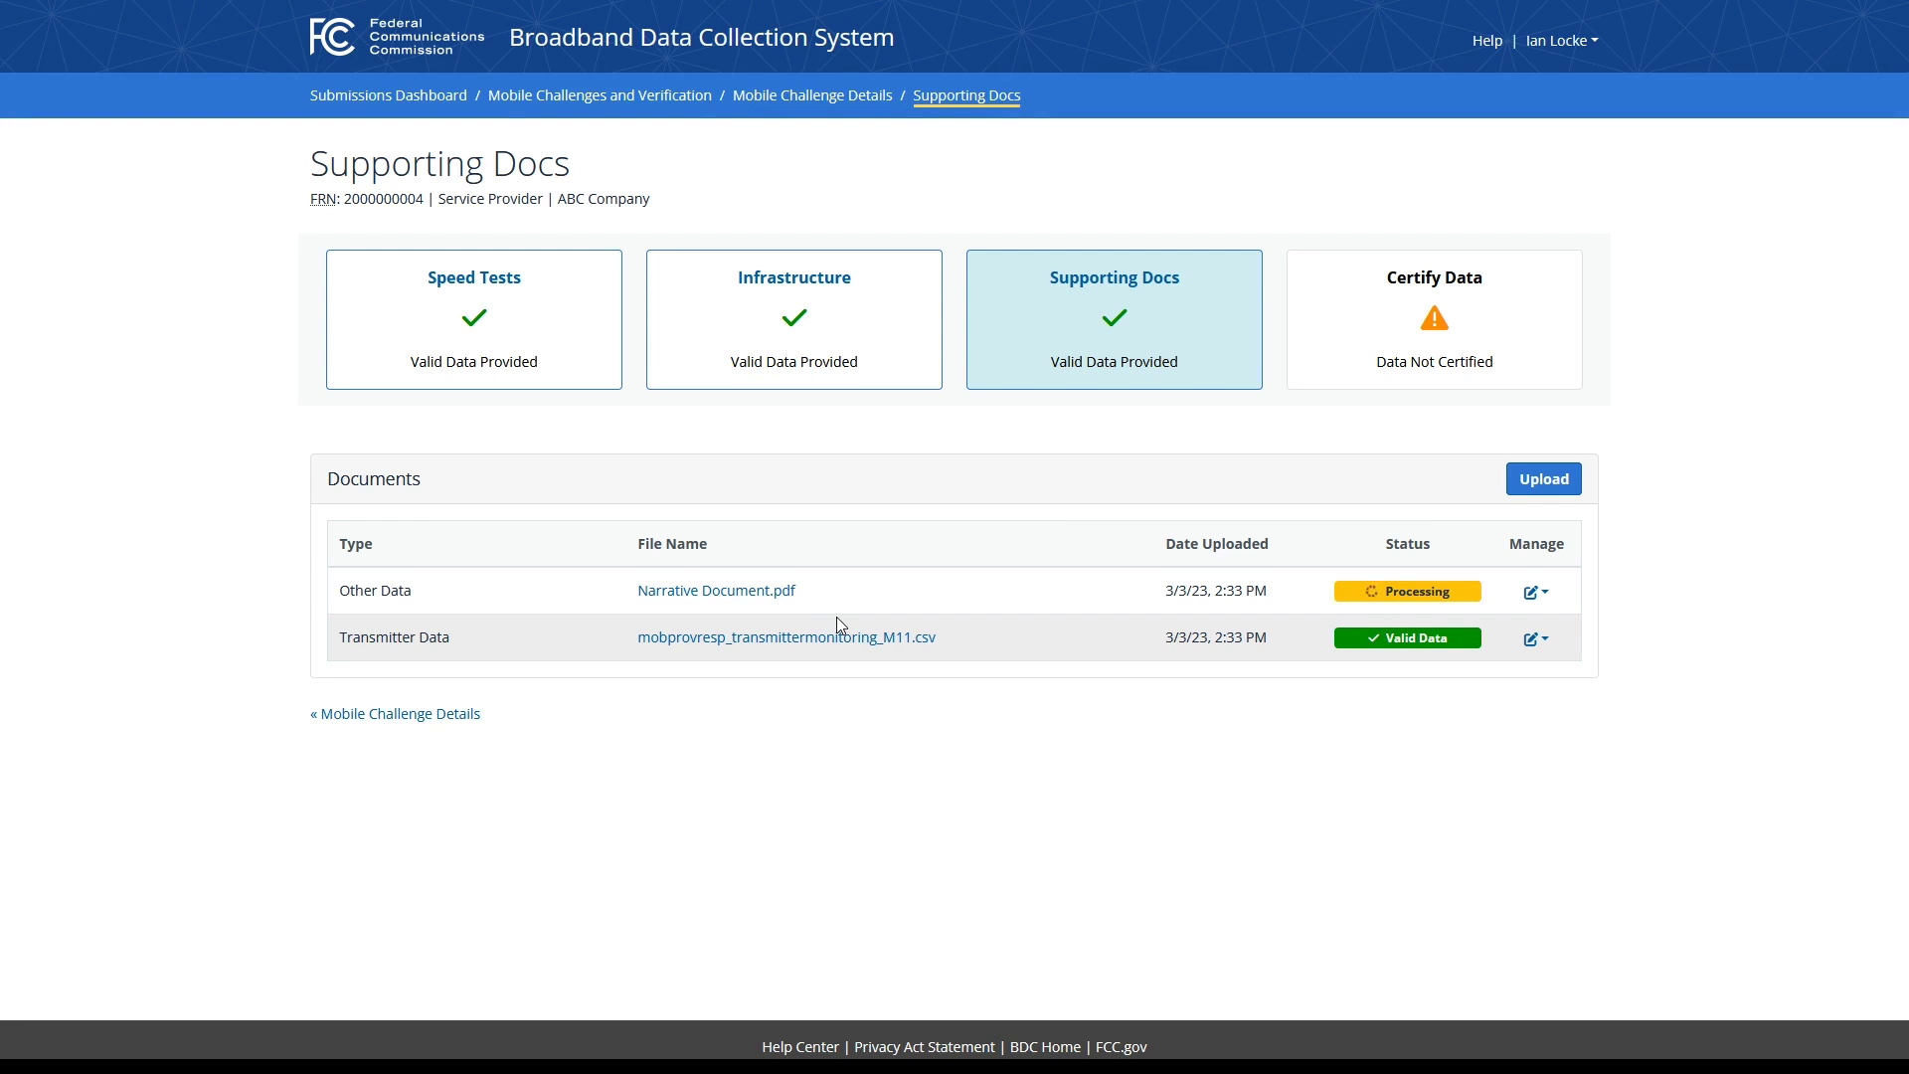
click(1537, 592)
click(1537, 592)
click(1535, 640)
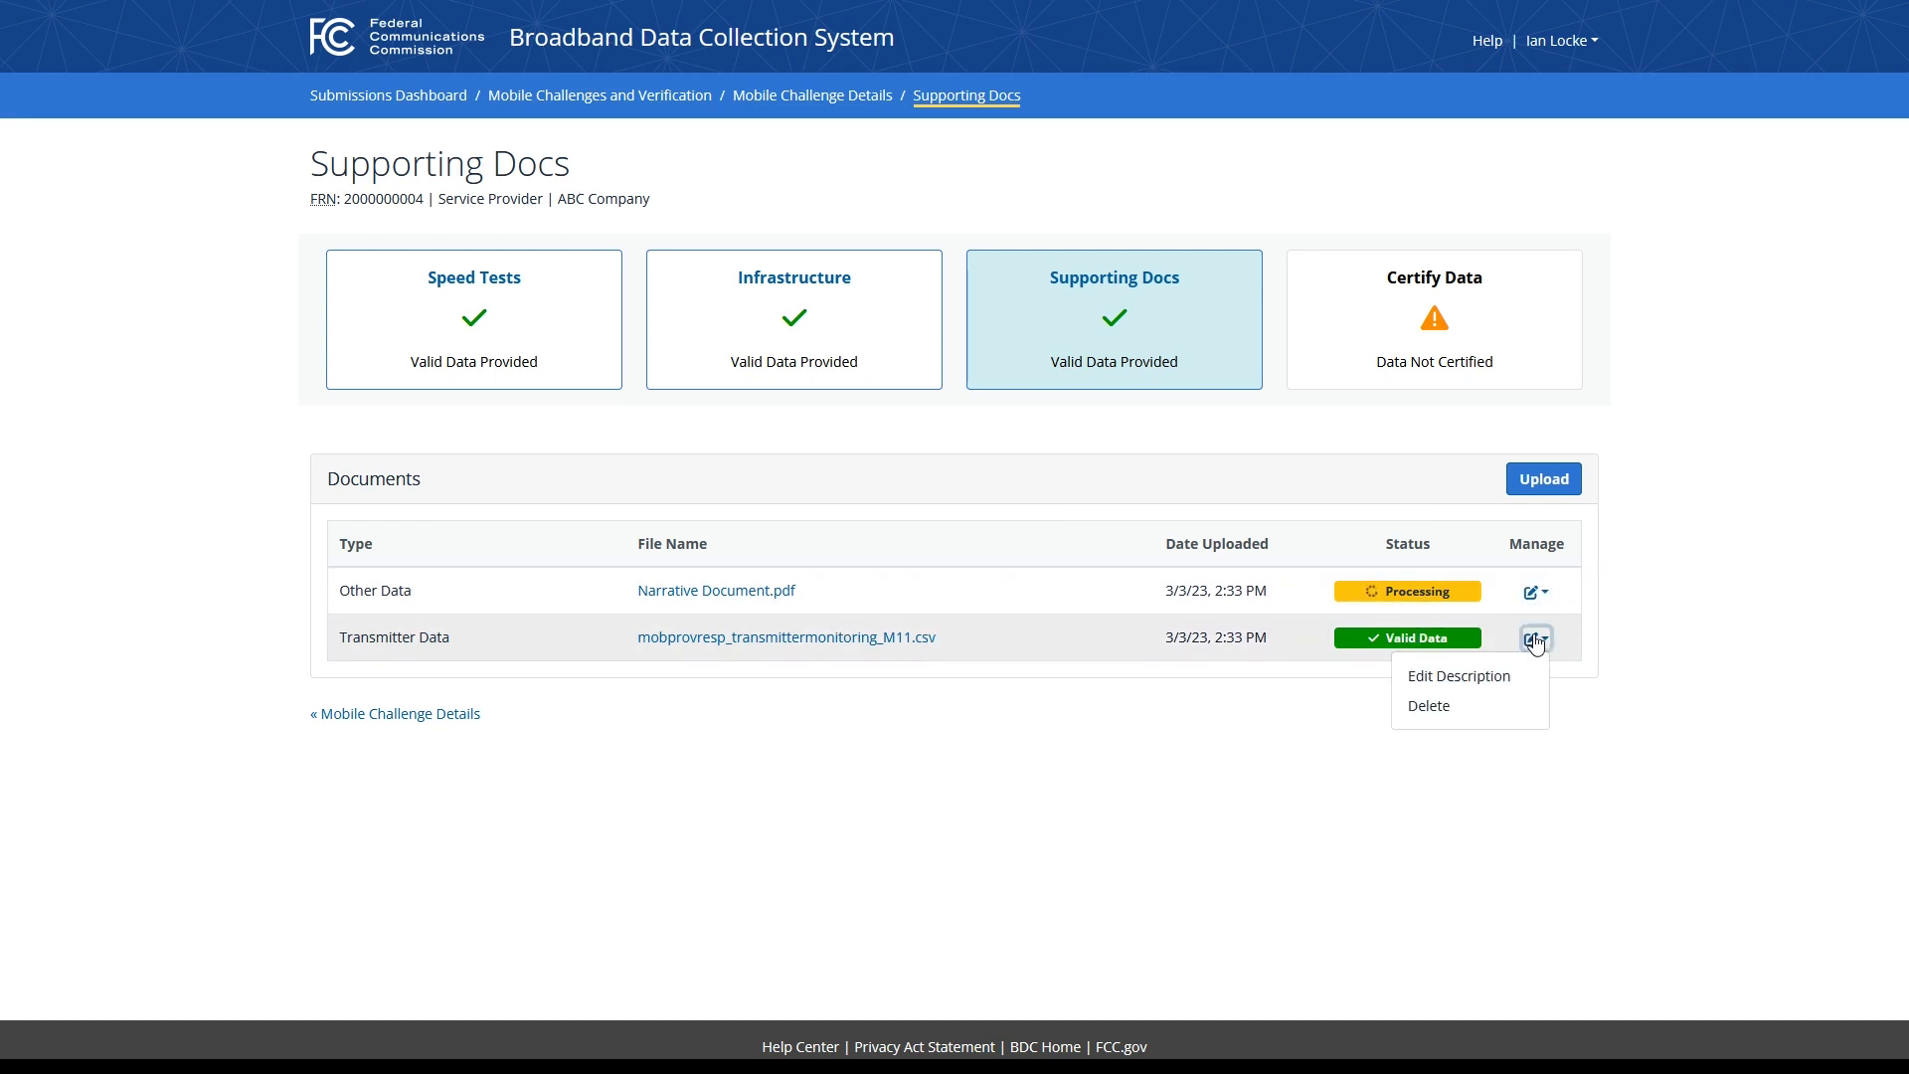
click(1536, 641)
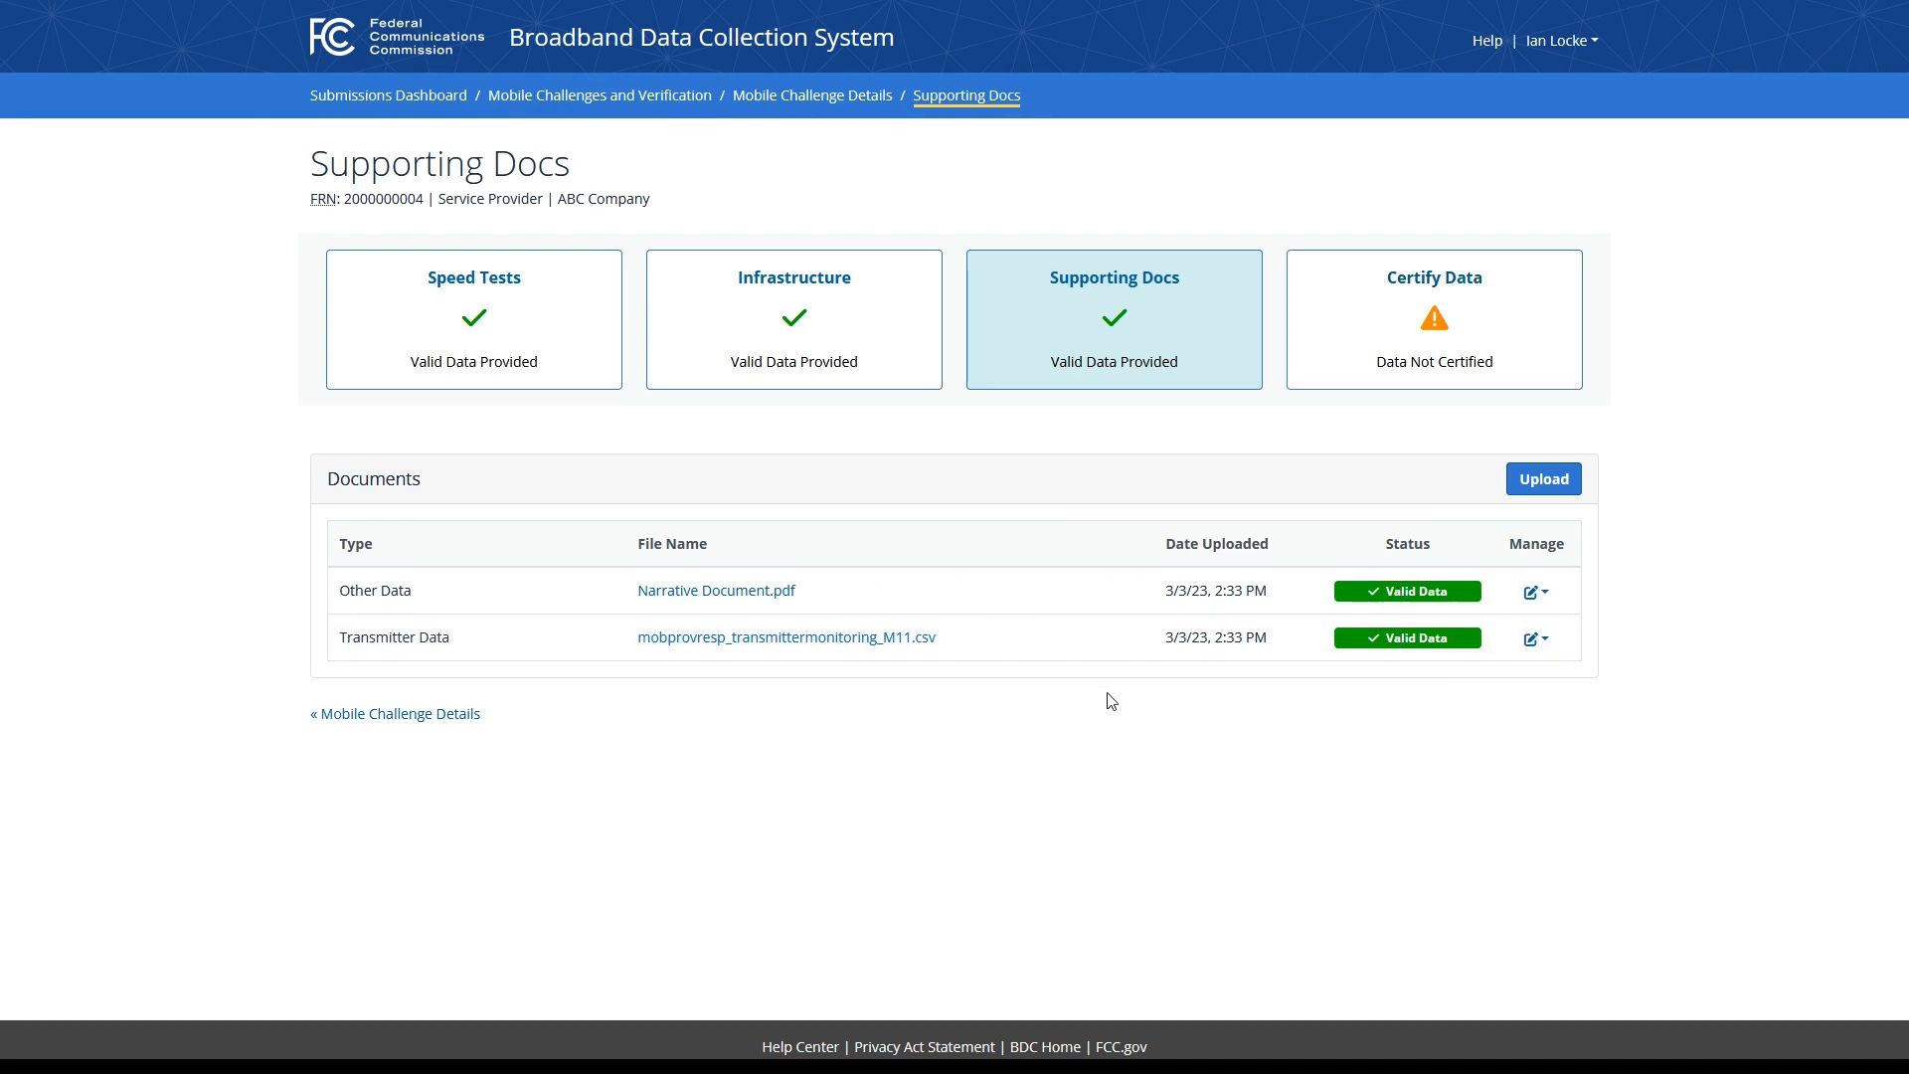
Step: Certify the response data, filling the certifying official's details from the Entity Information Page and accepting the electronic signature statement
click(1370, 336)
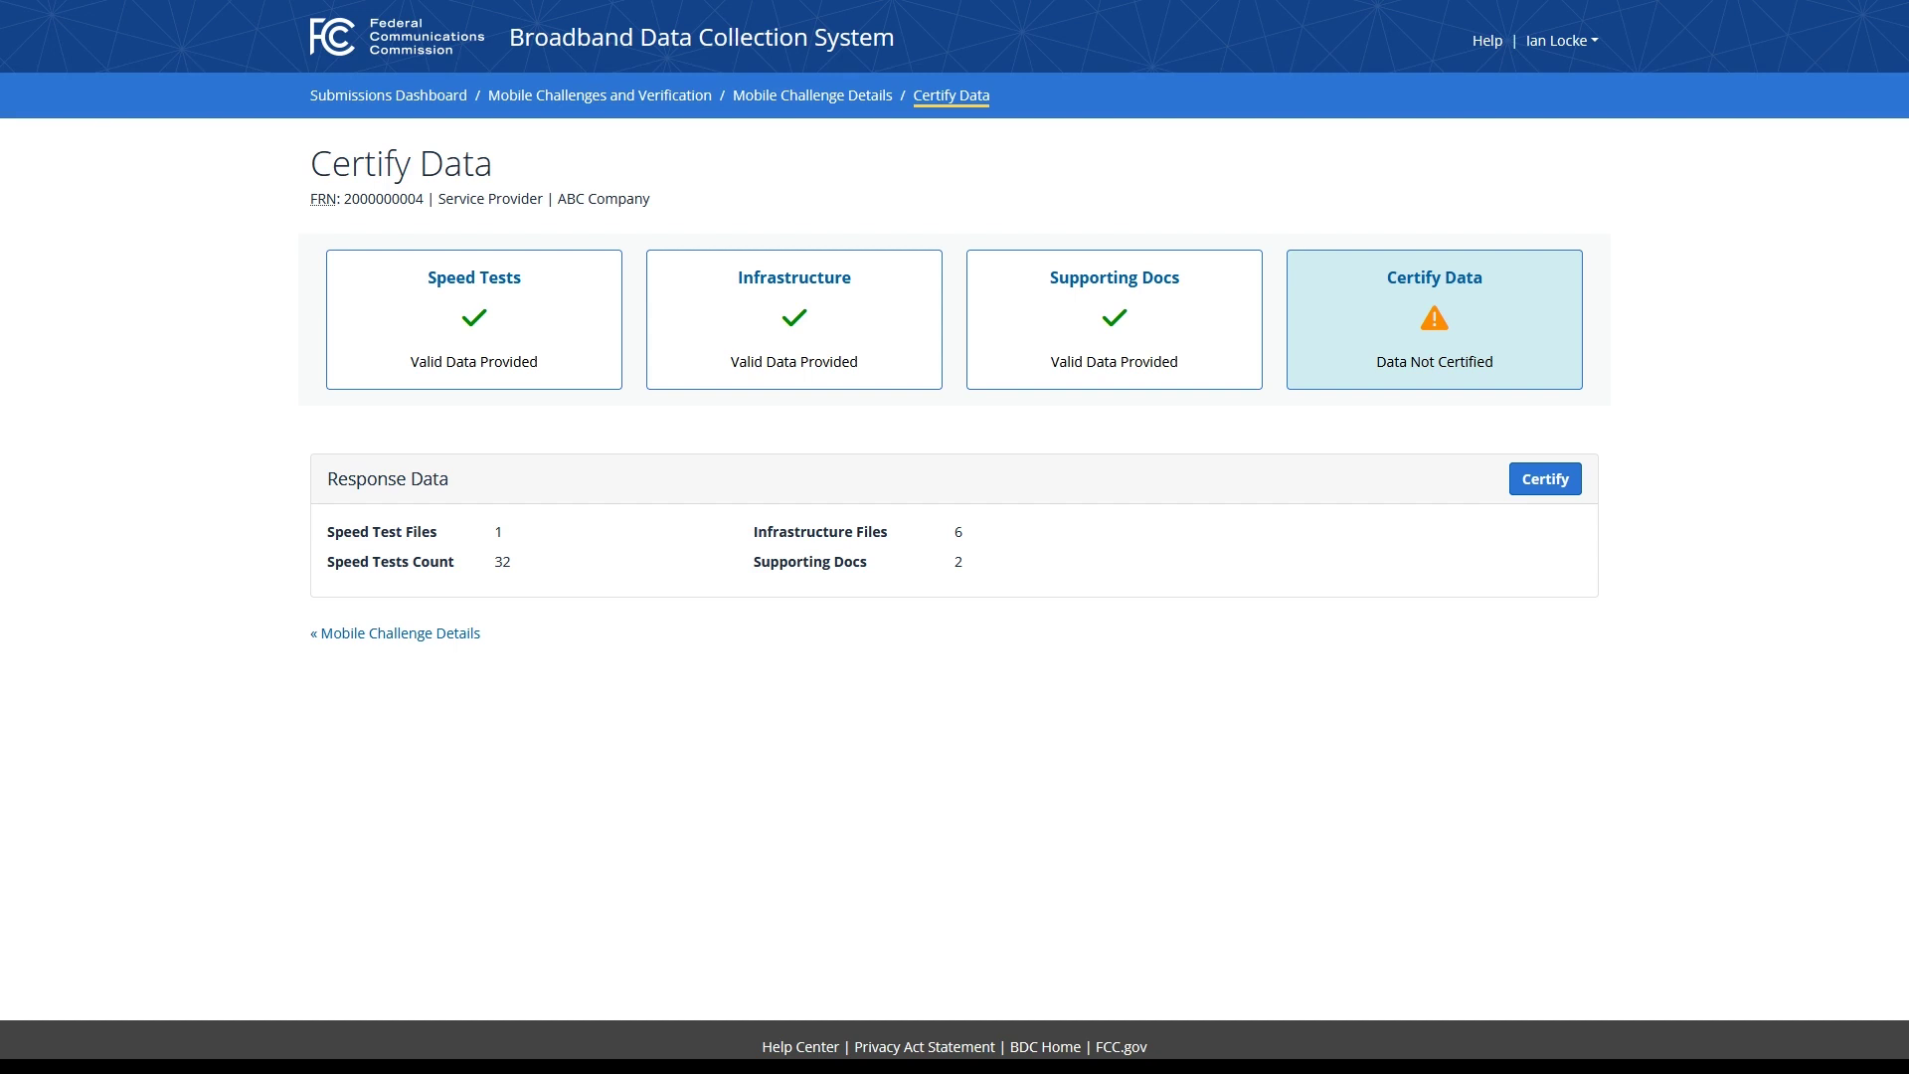
click(1568, 475)
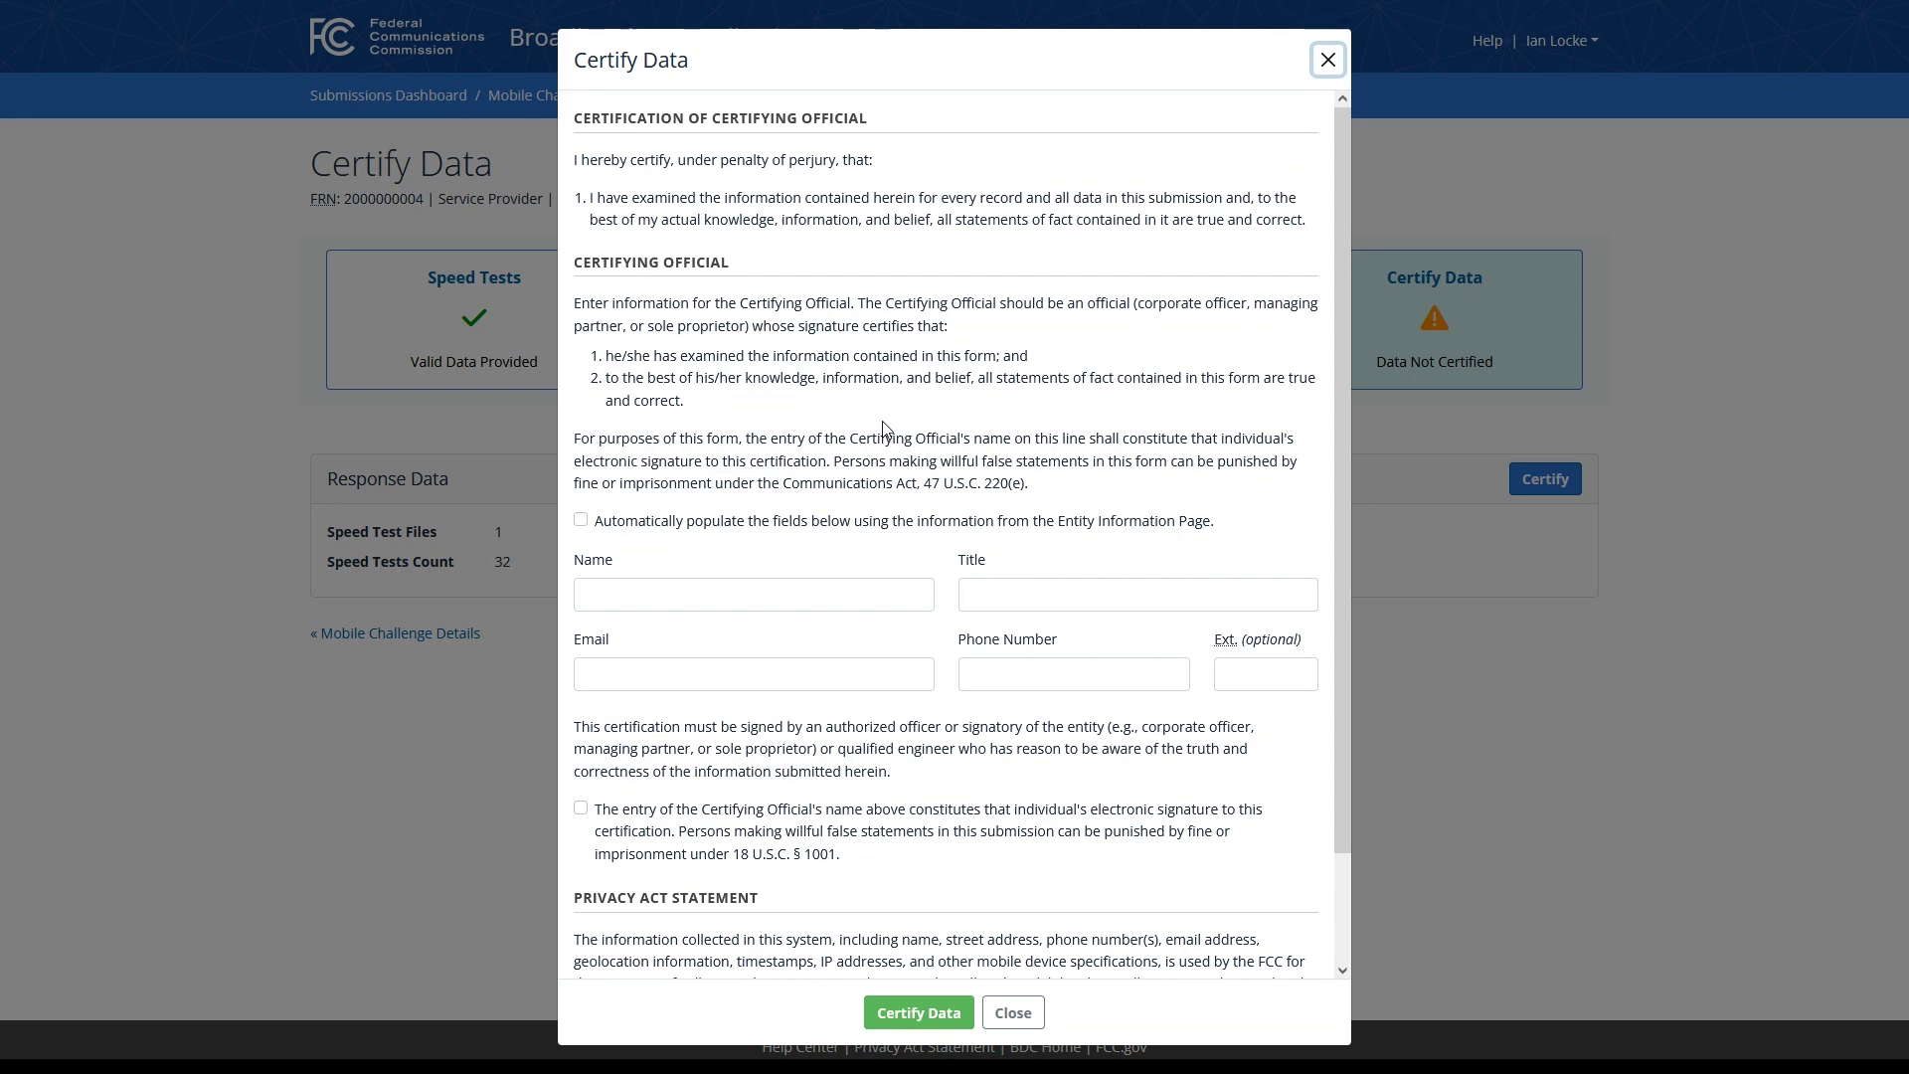
click(581, 519)
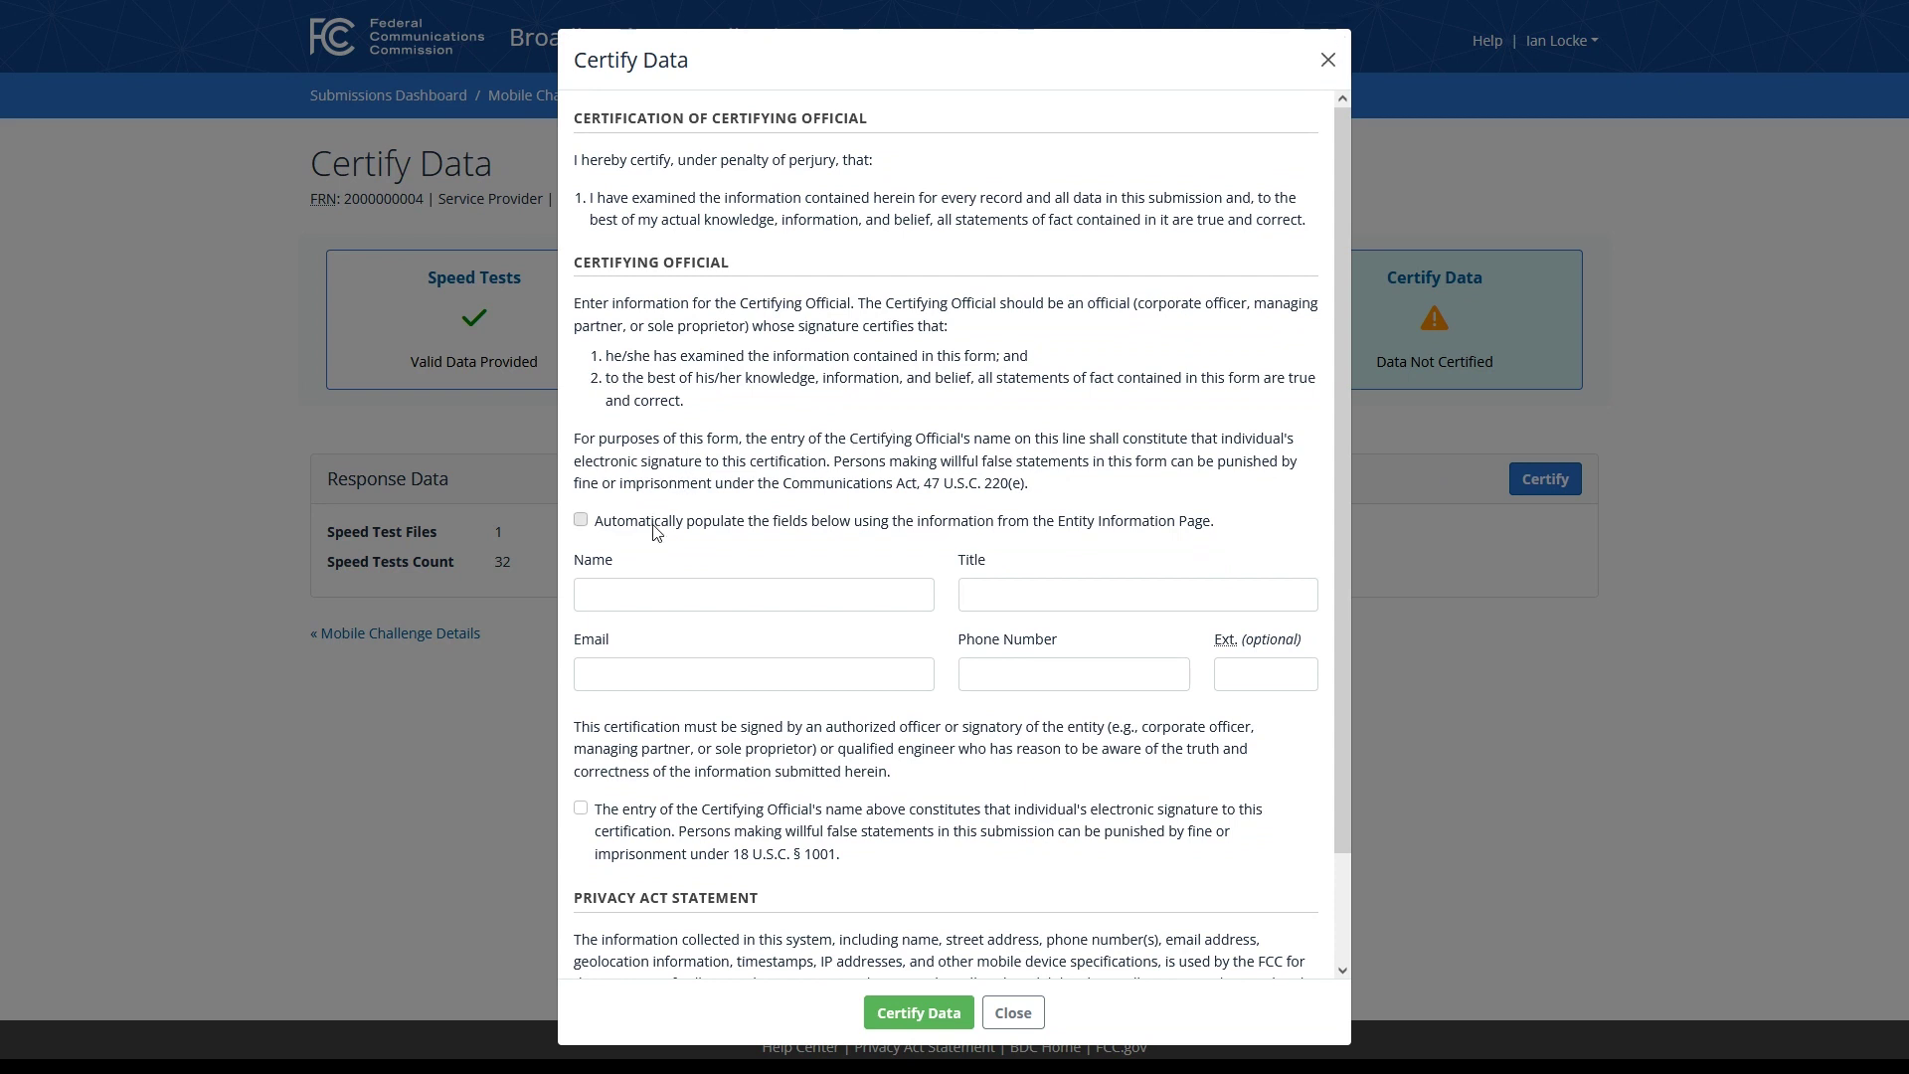
click(619, 824)
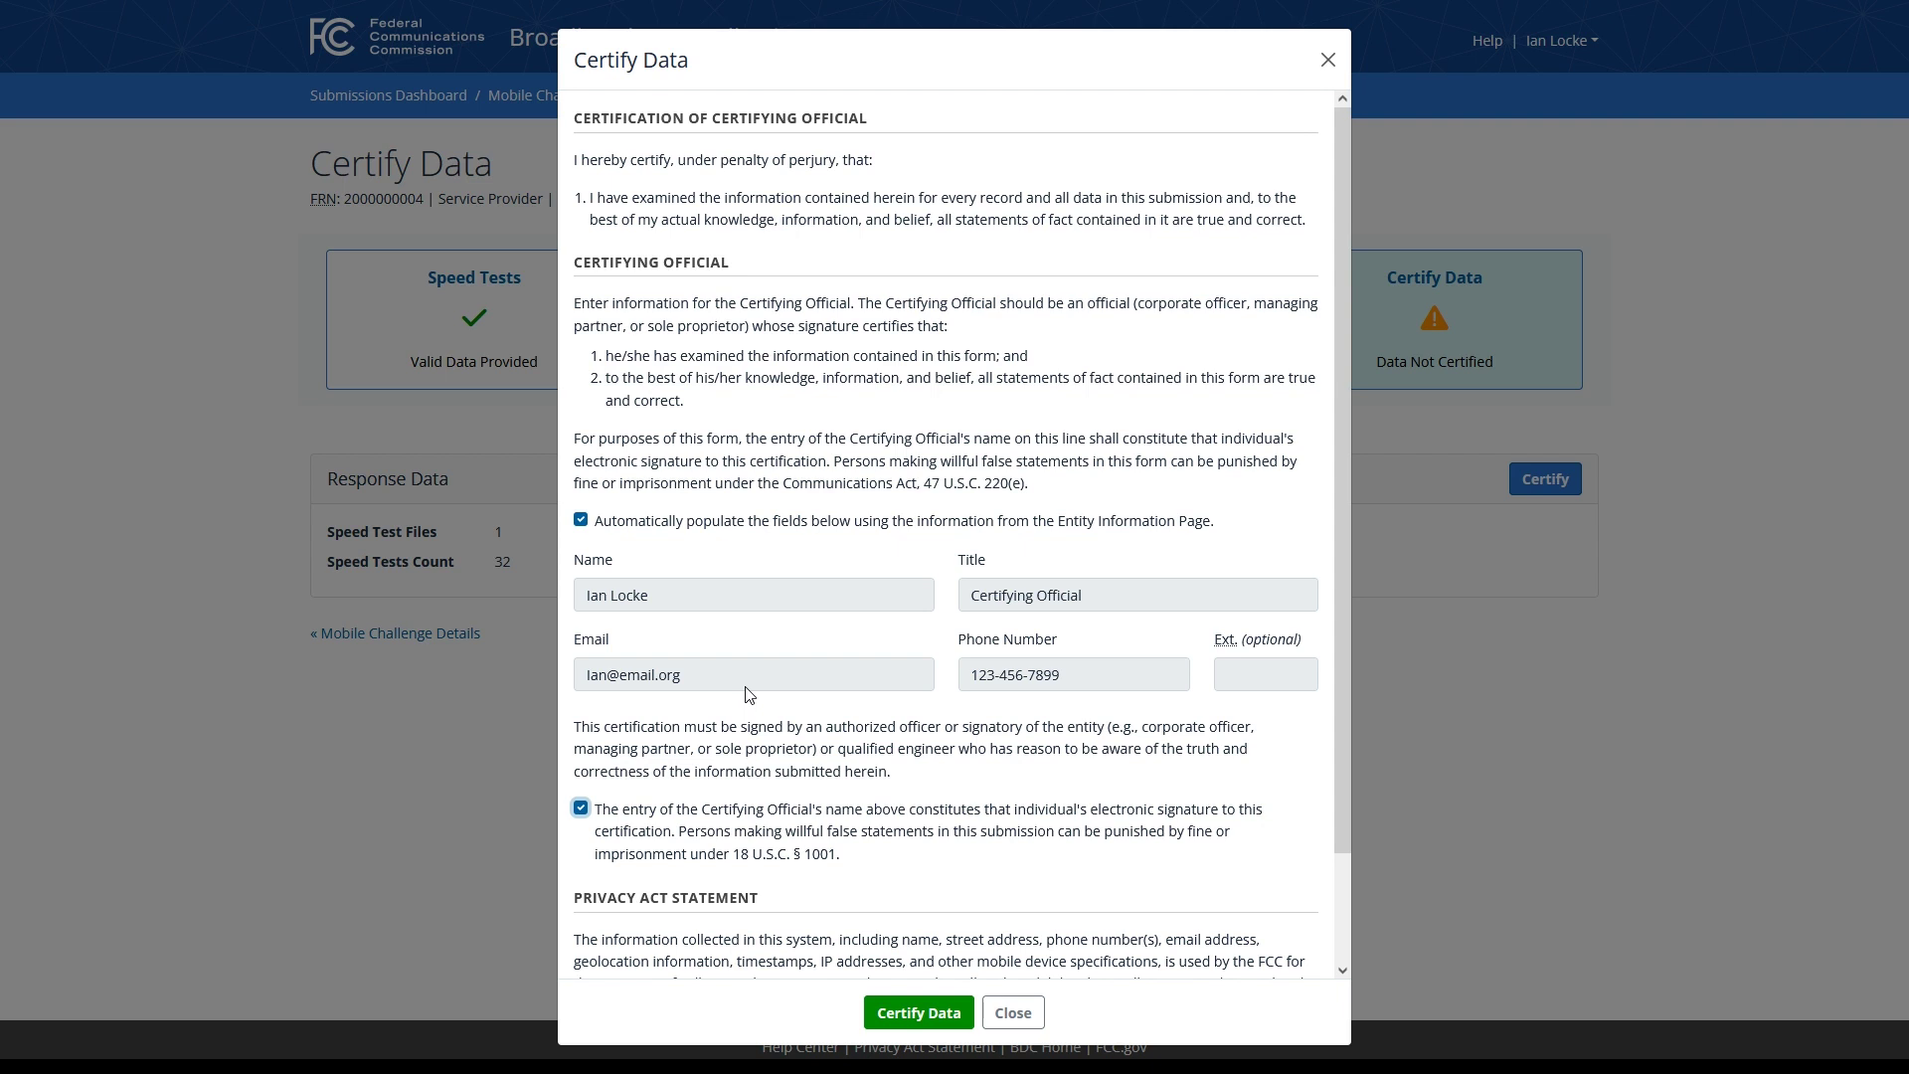
click(900, 1013)
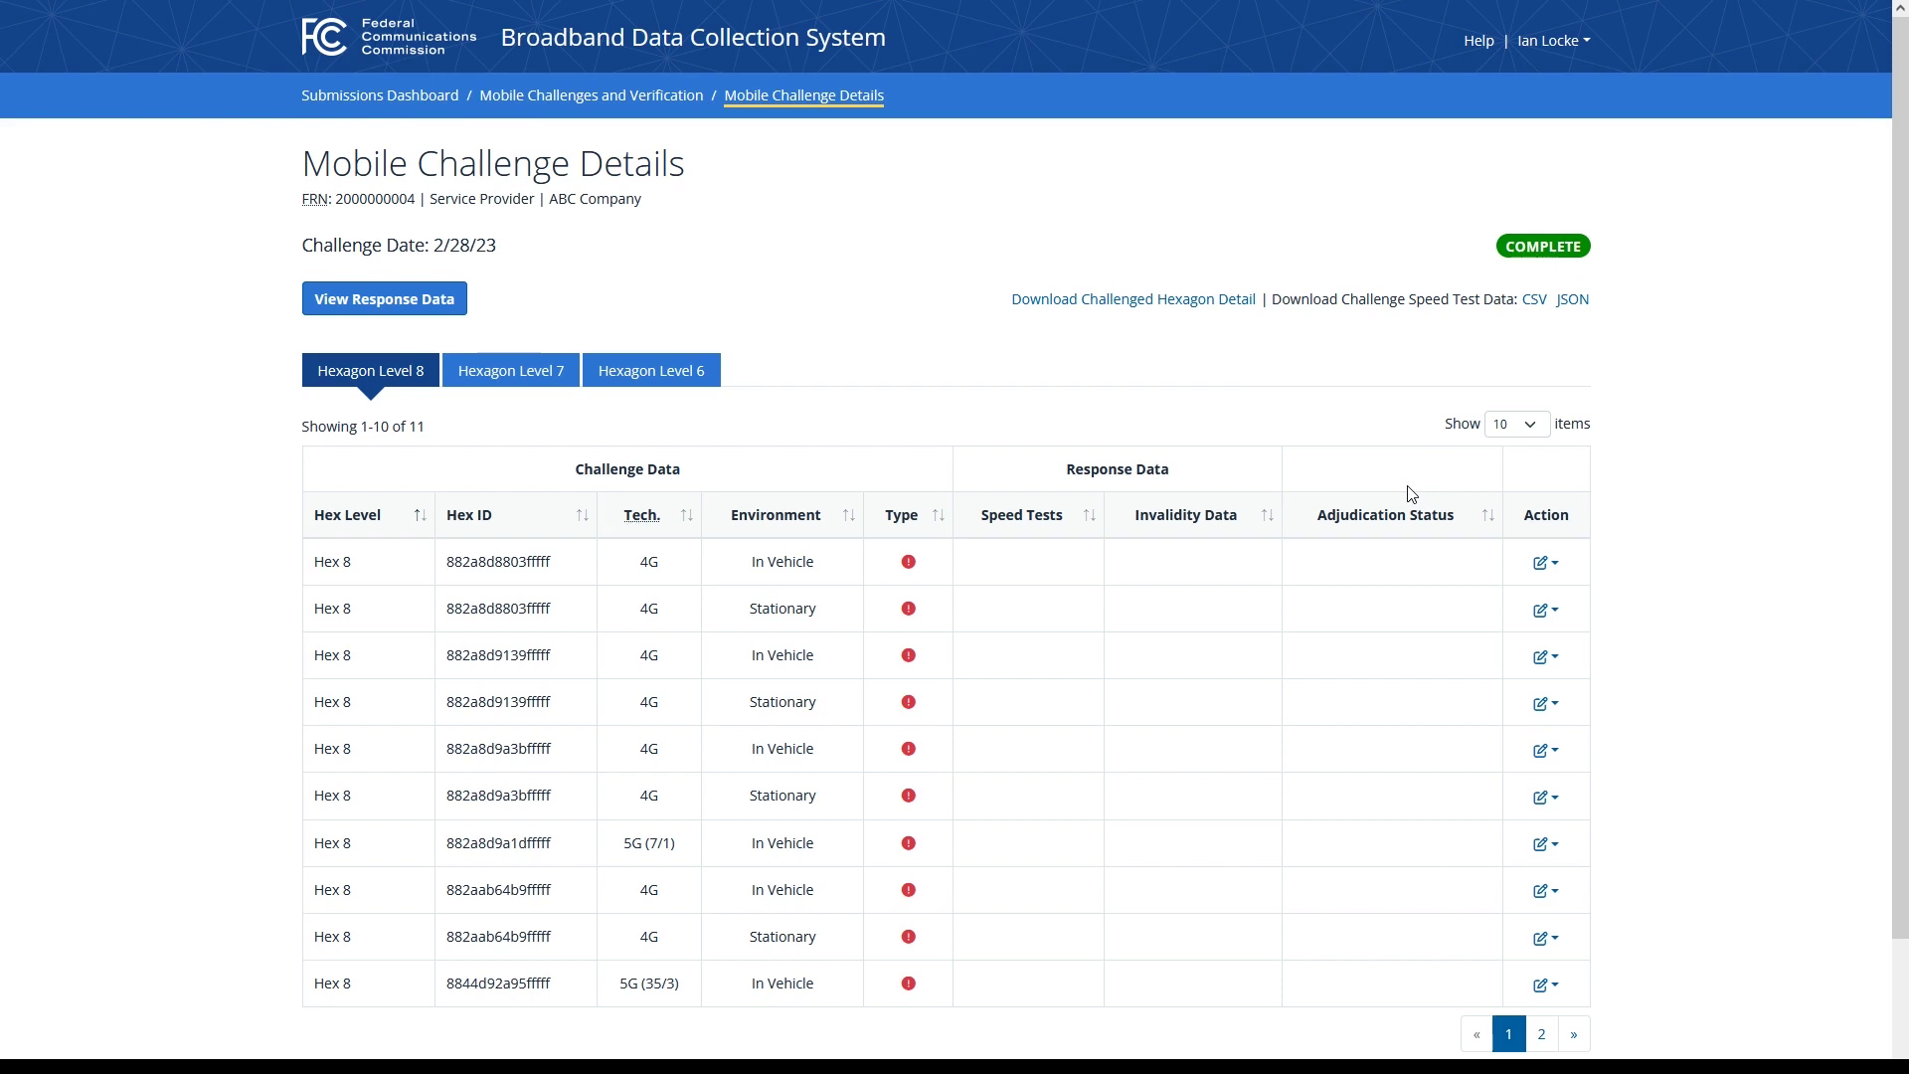
Step: Review the speed test and invalidity data responses recorded for the Level 6 hexagon and its child hexagons
click(651, 378)
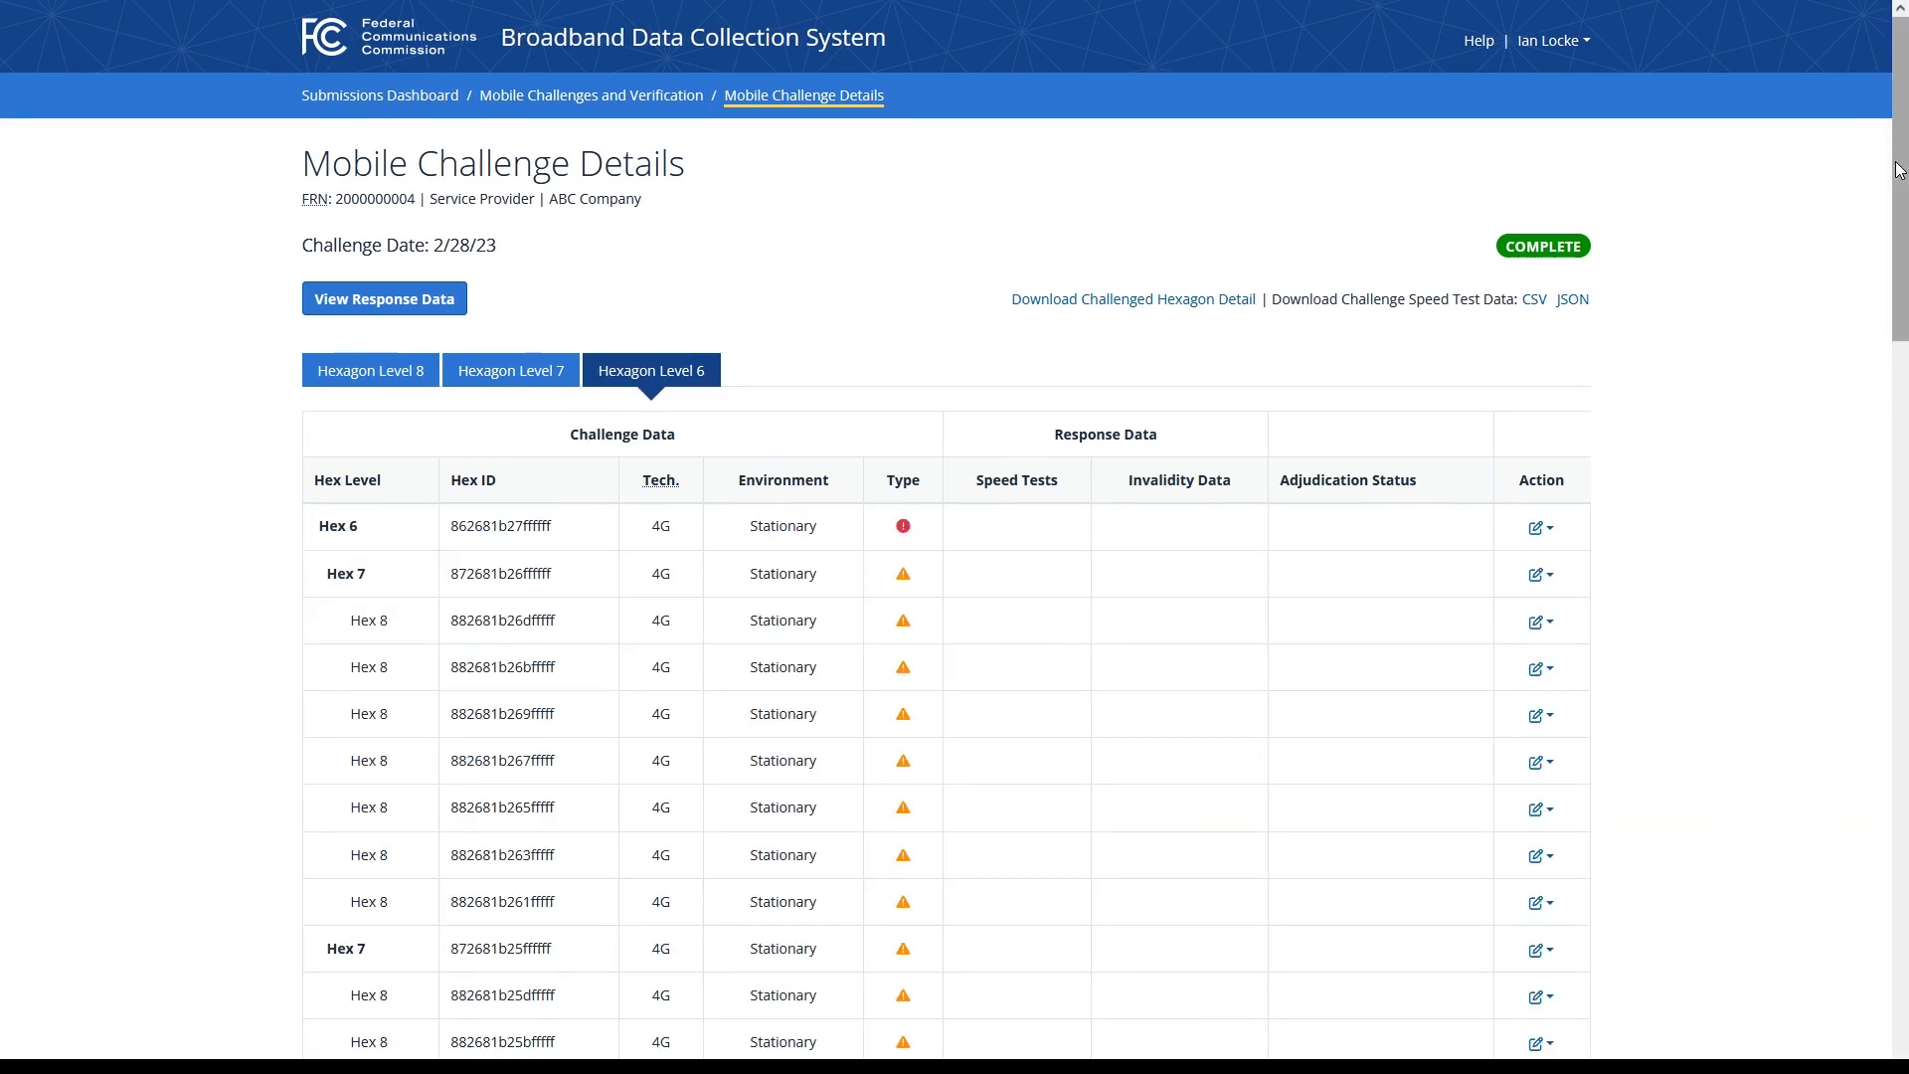
drag(1896, 169, 1897, 855)
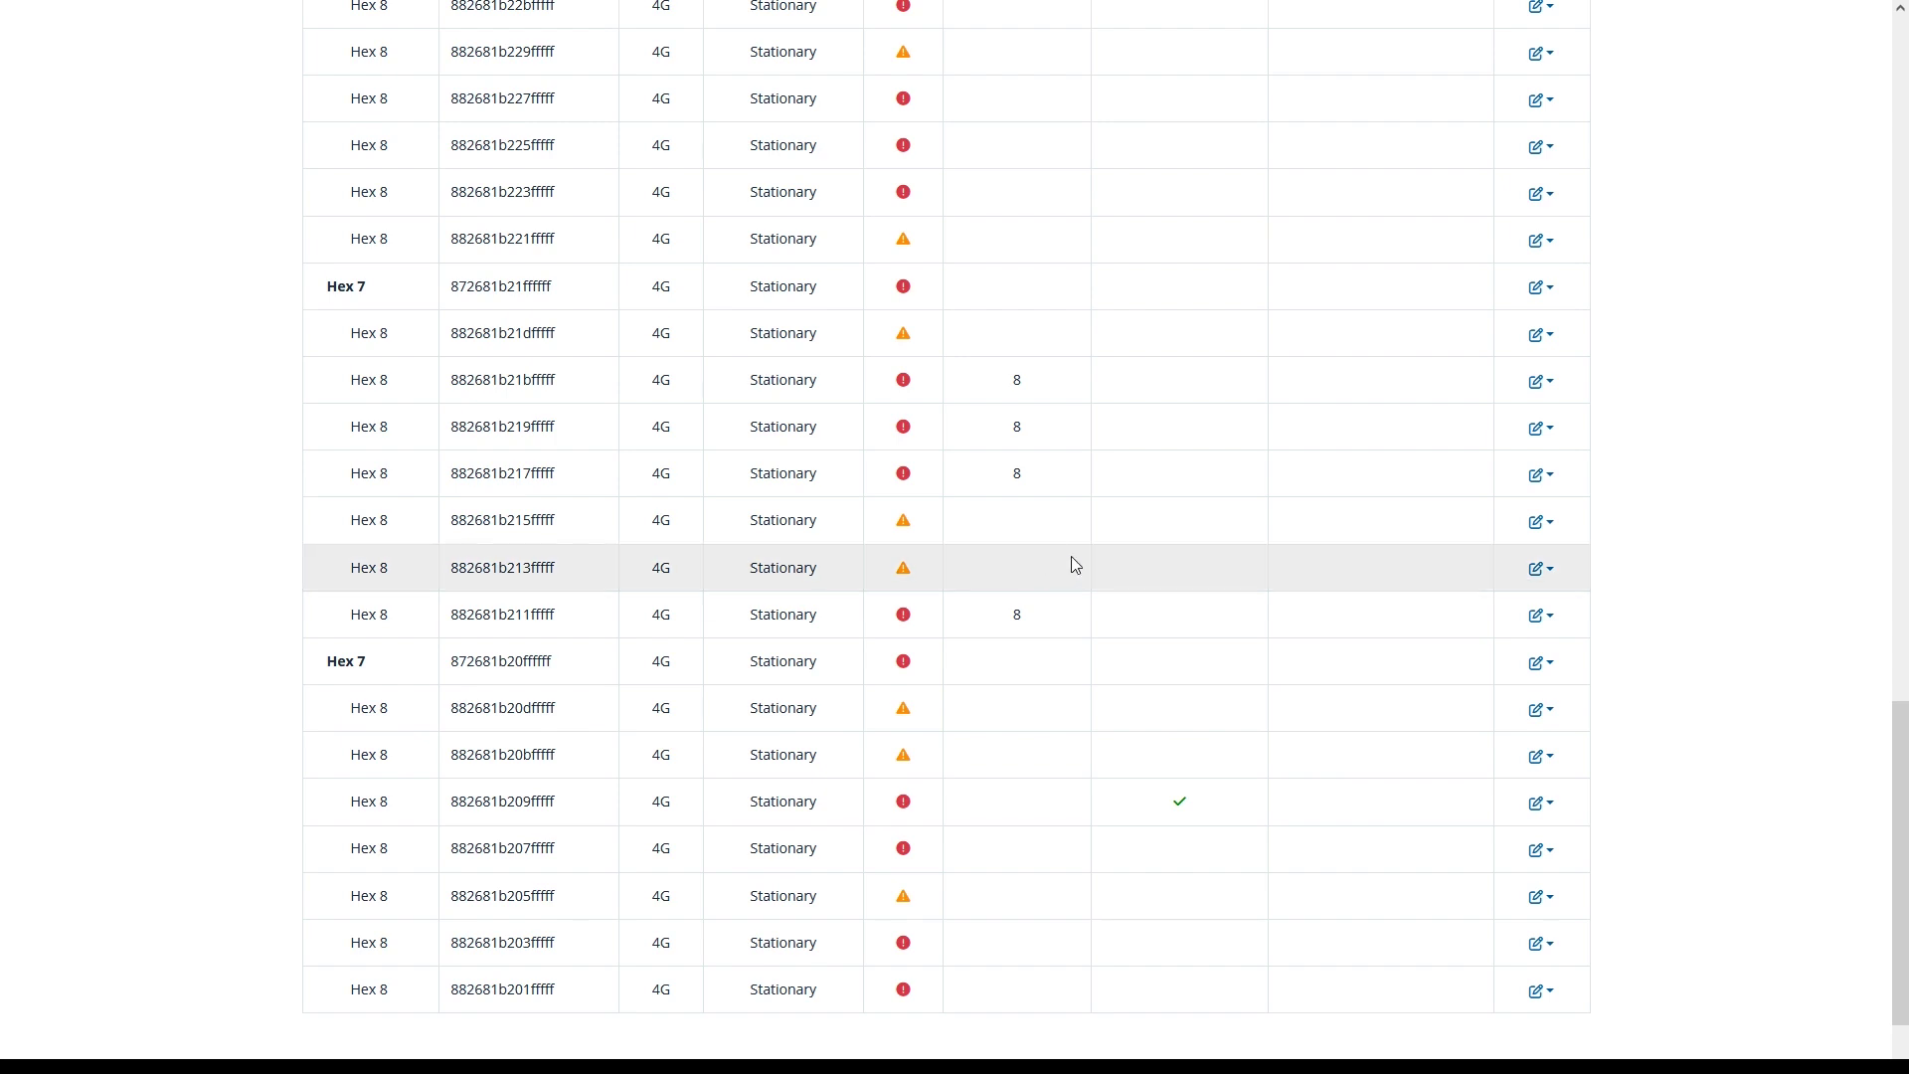
scroll(1054, 564, up, 19)
scroll(1071, 561, up, 2)
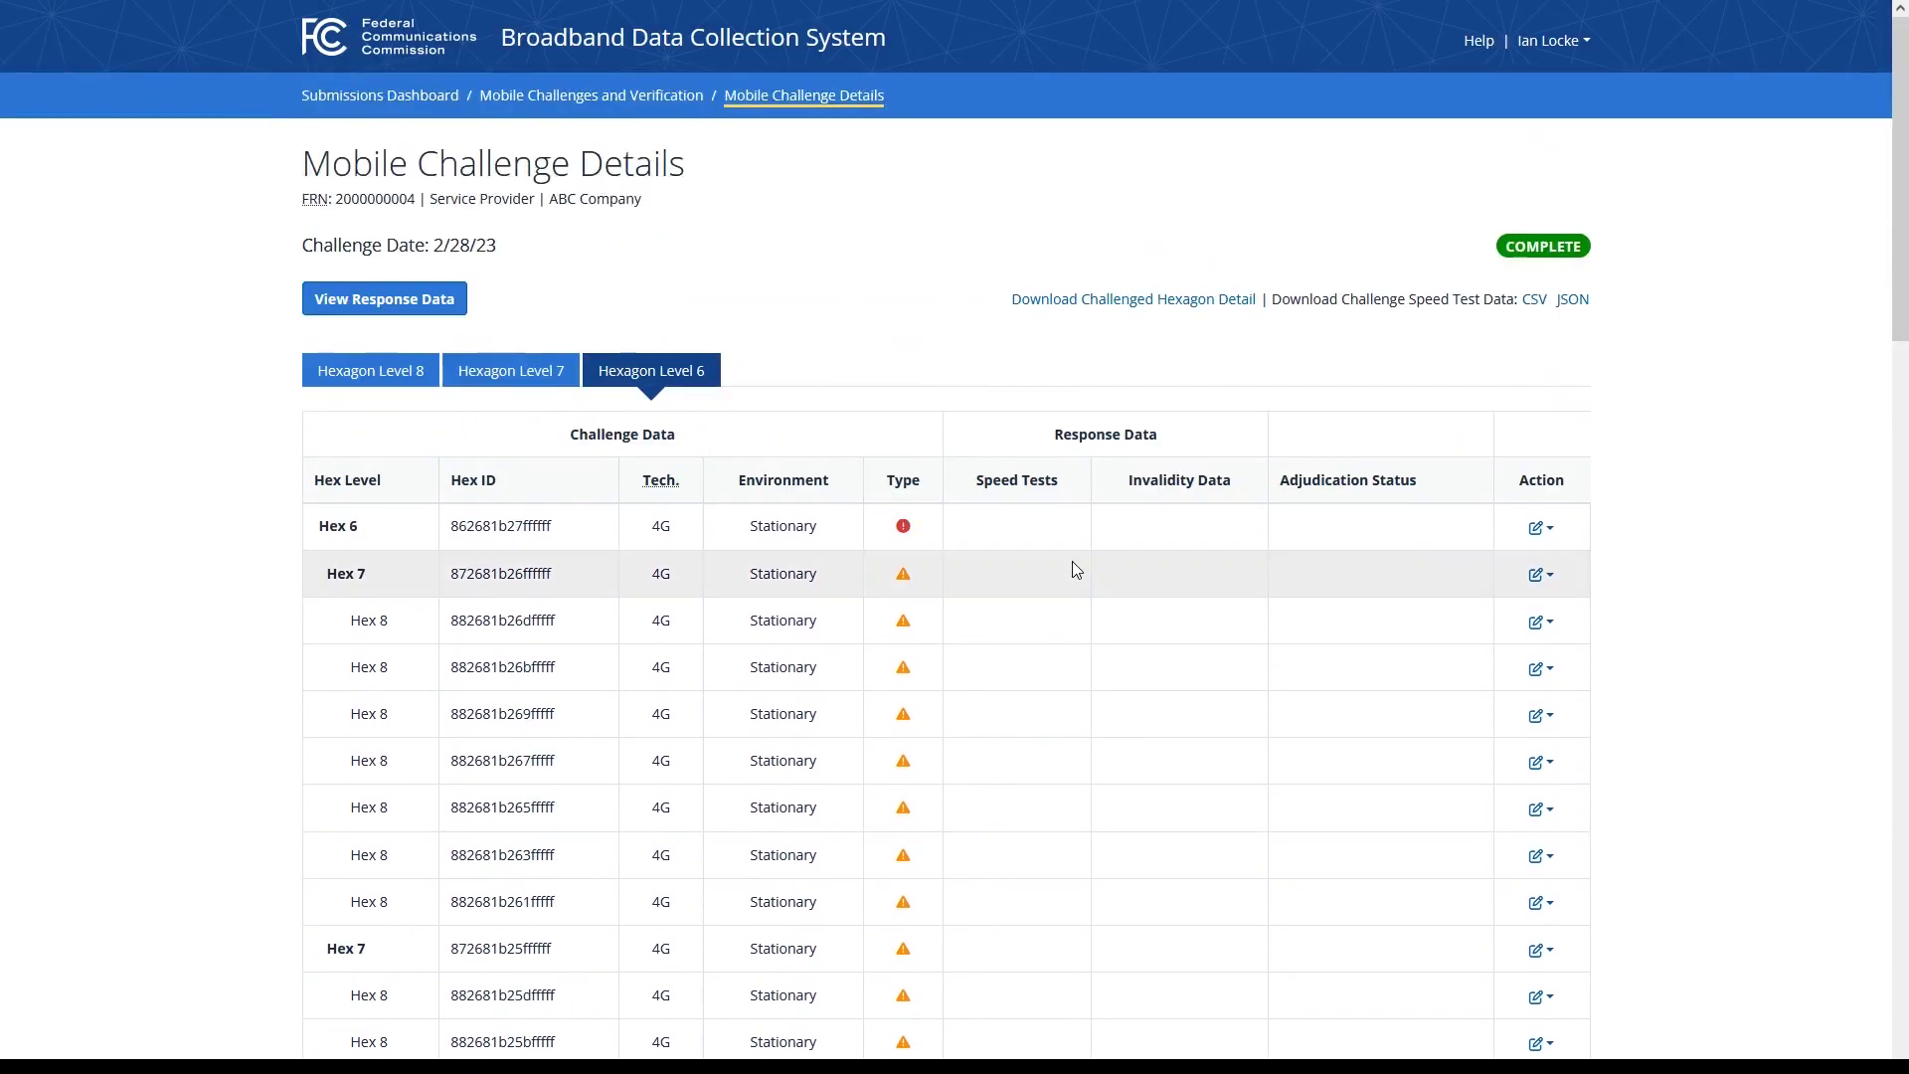
Step: Return to the Mobile Challenges and Verification list and view the decertify prompt for the 2/28/23 challenge, dismissing it without decertifying
click(598, 104)
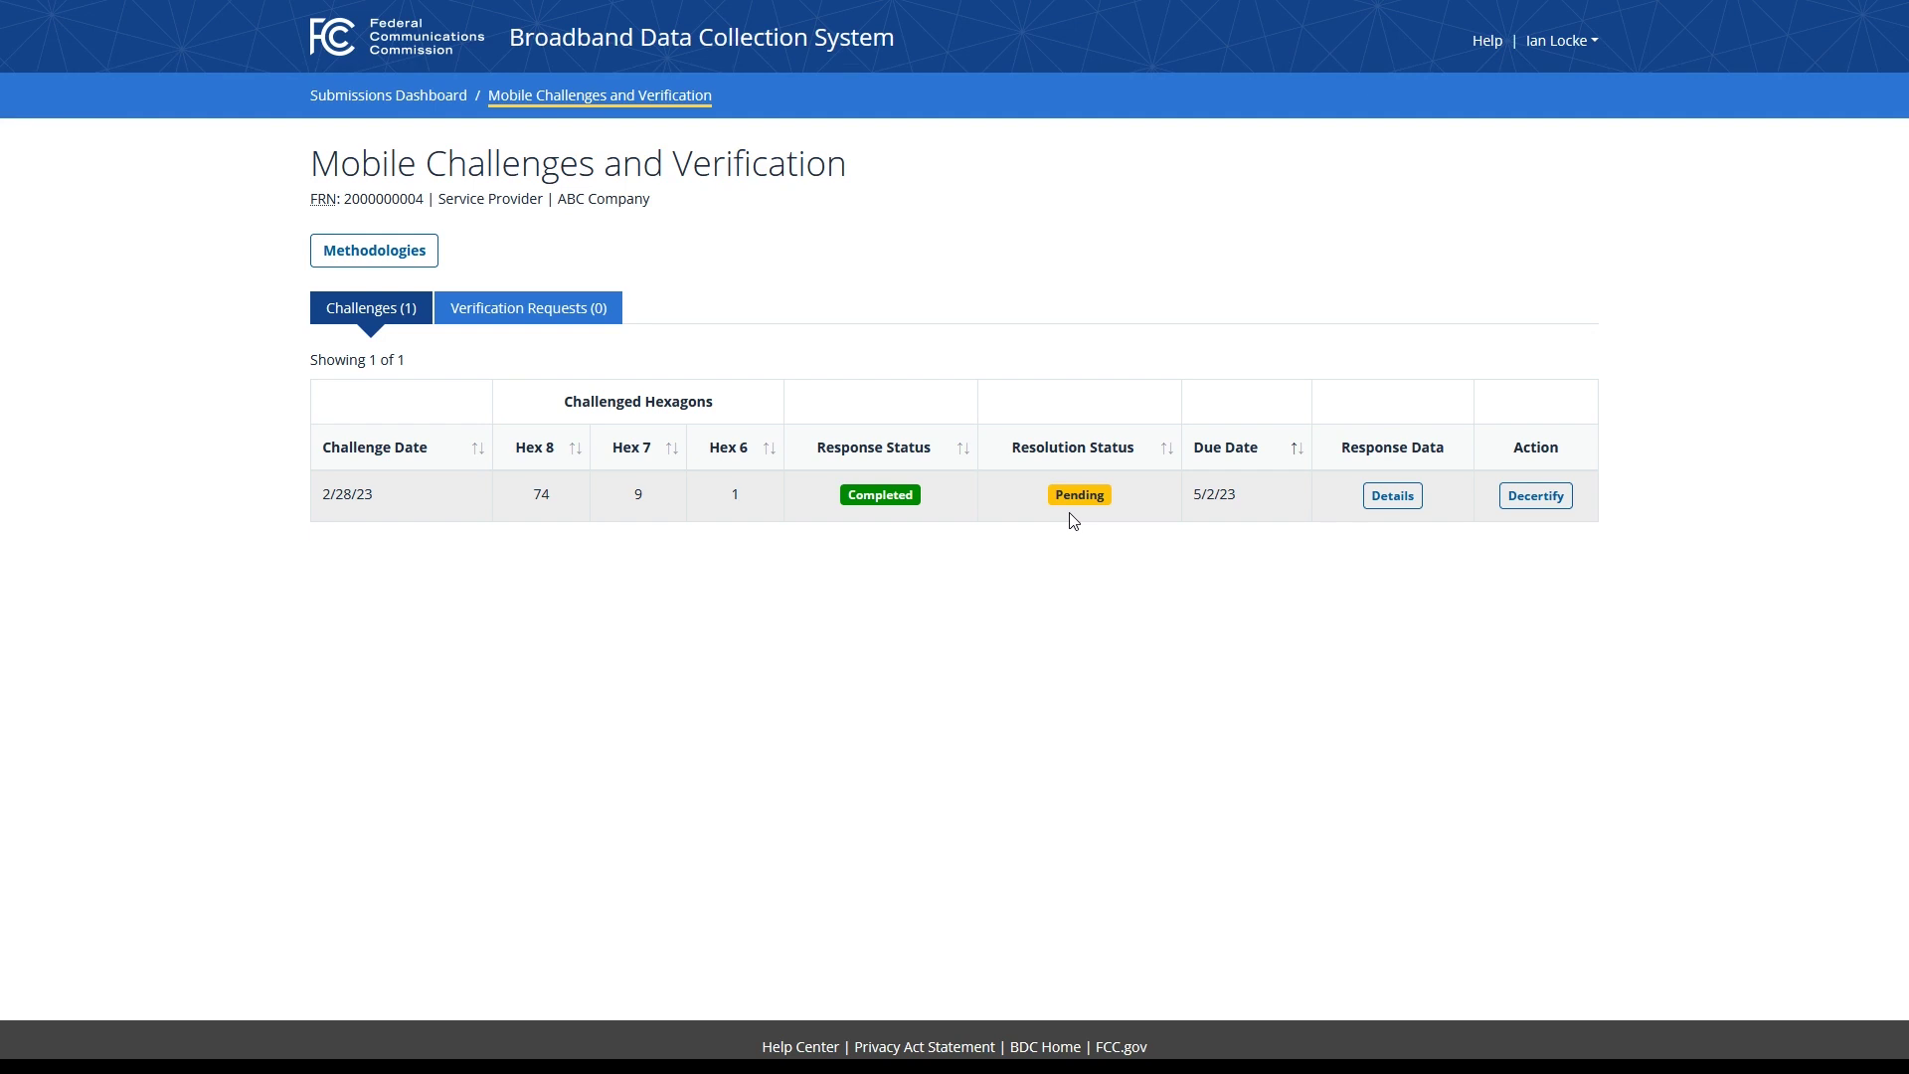
click(1531, 509)
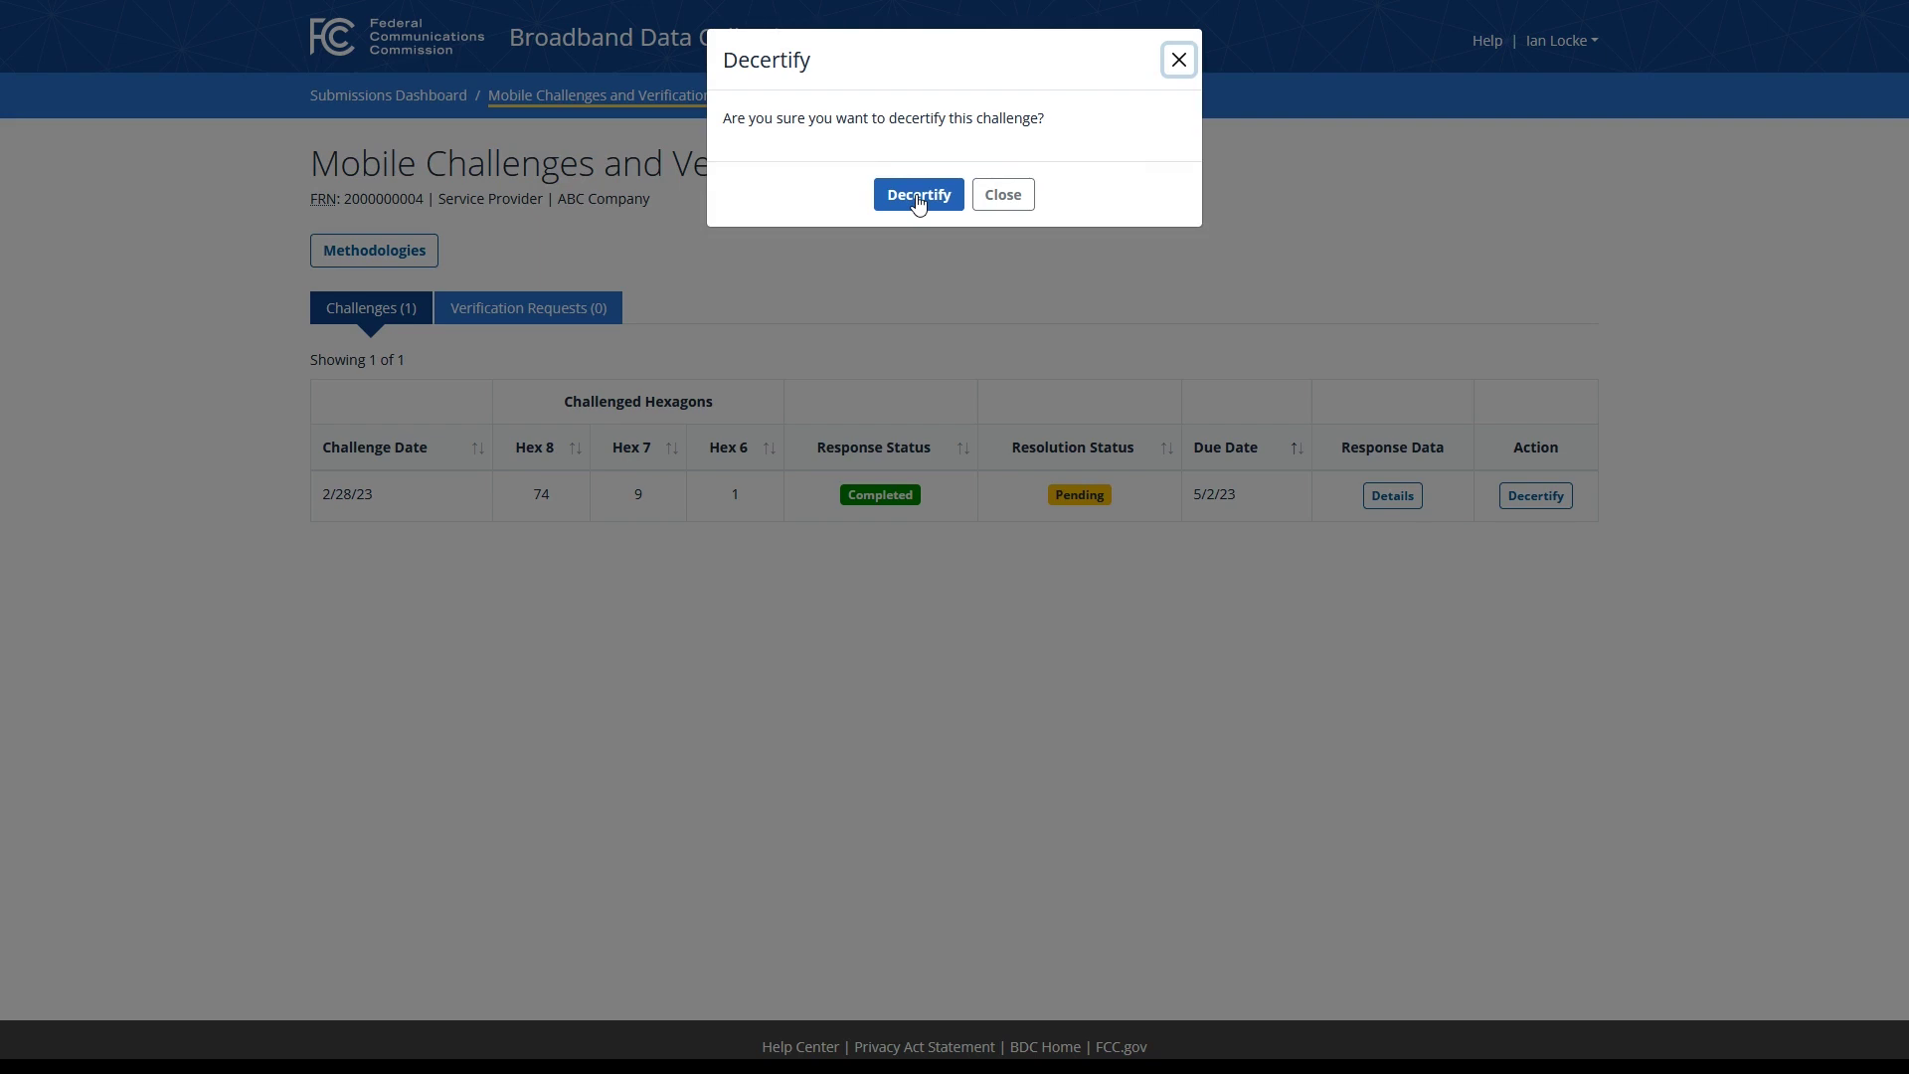
click(1024, 197)
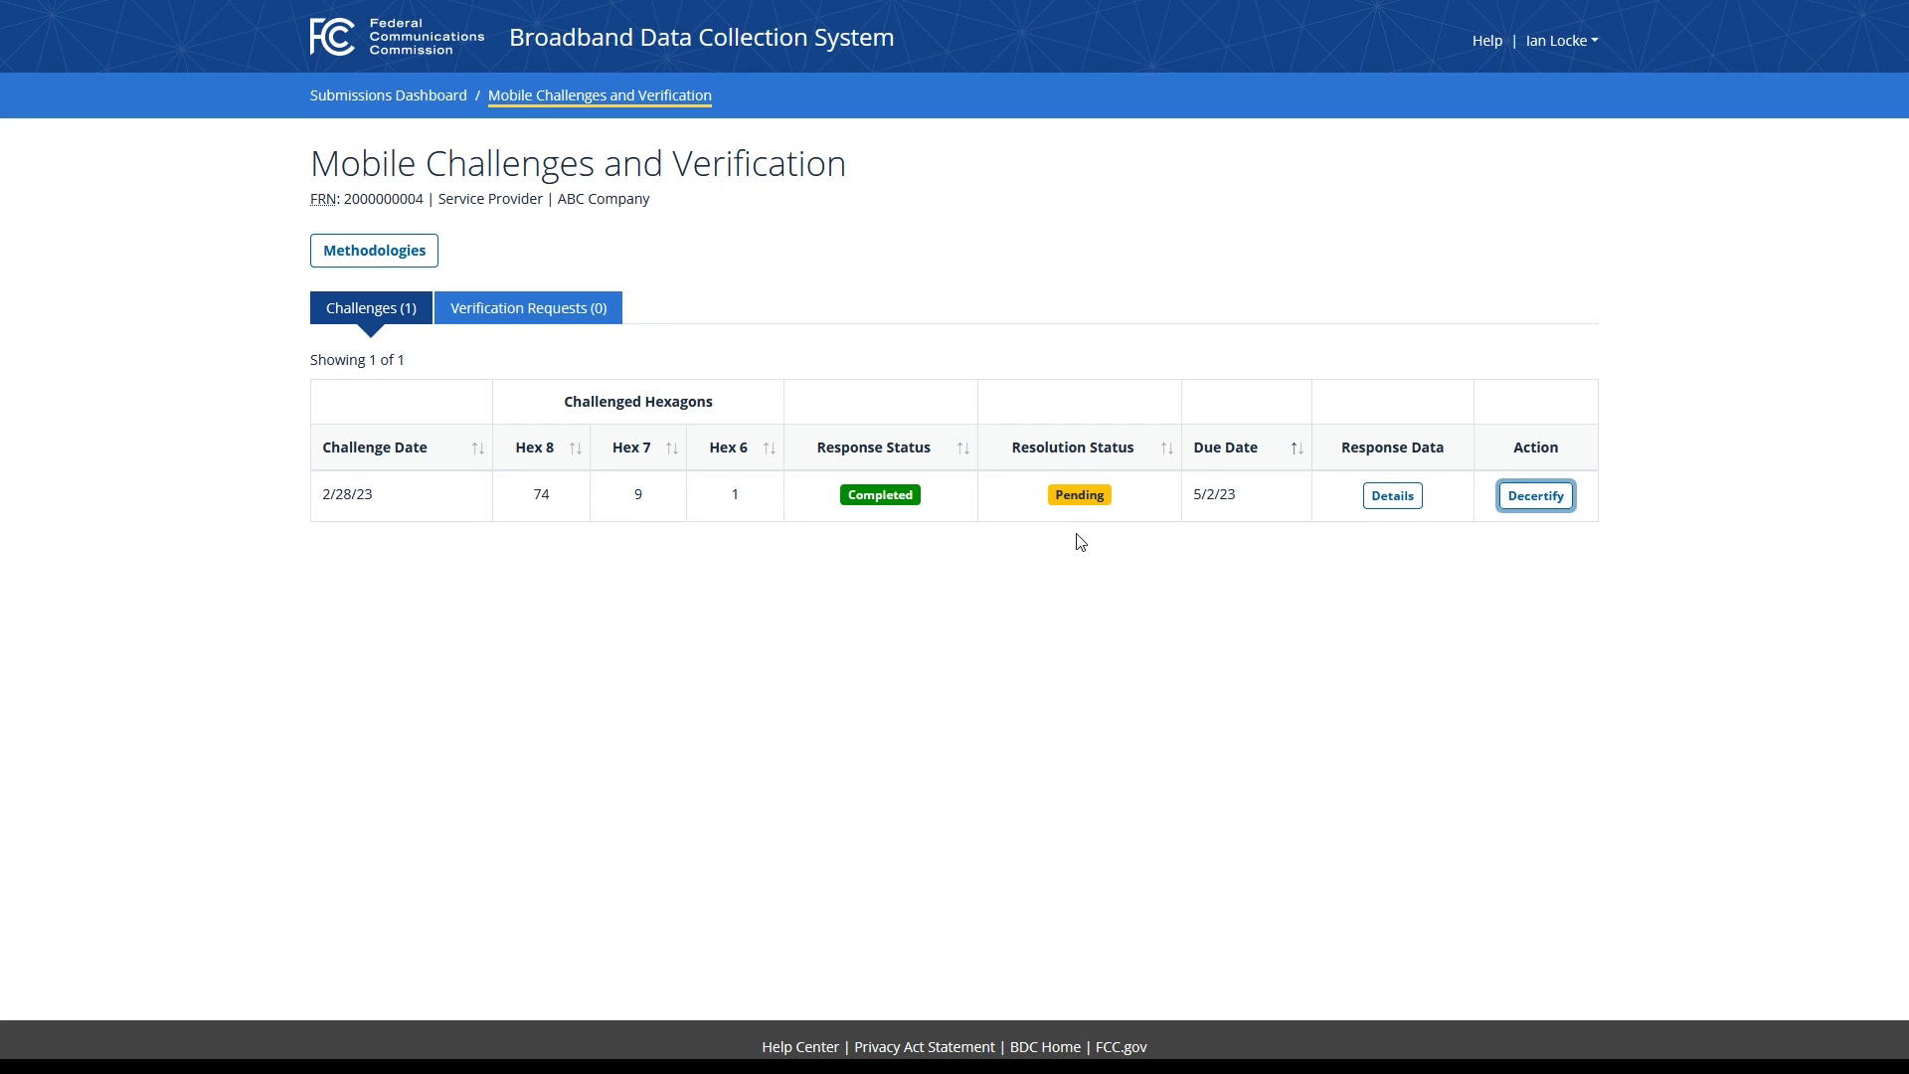